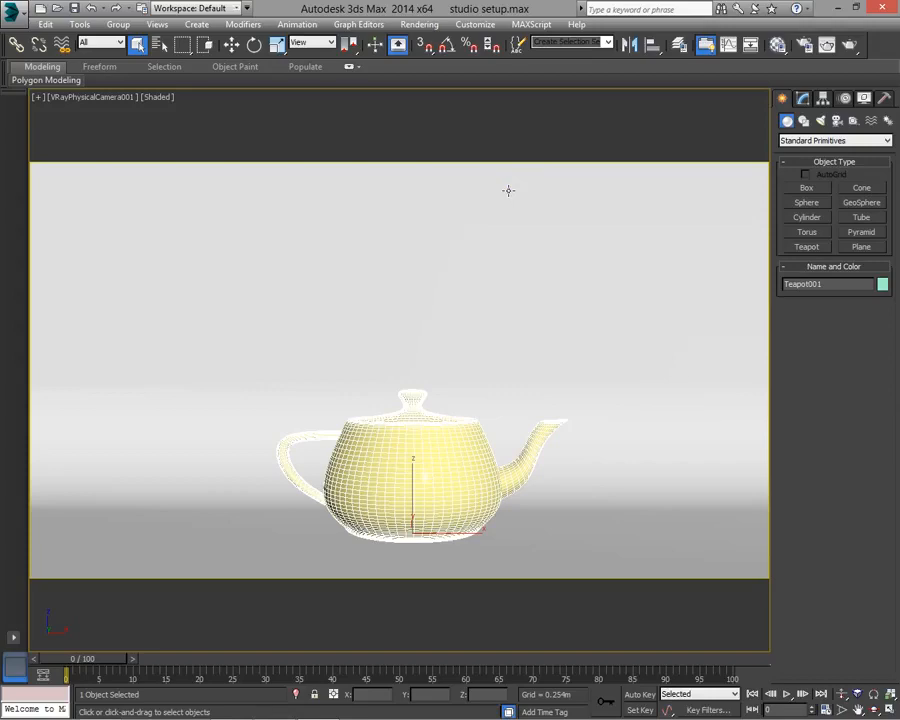
Open the material editor and change the unused third sample slot, 03 - Default, to a VRayMtl material
key("m")
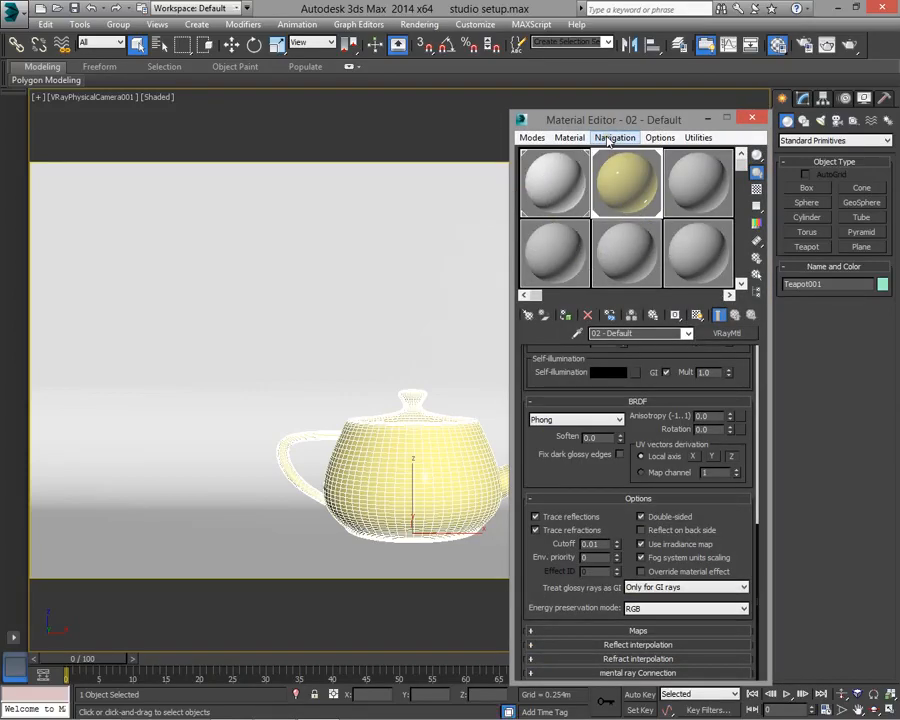
left_click_drag(568, 115, 356, 152)
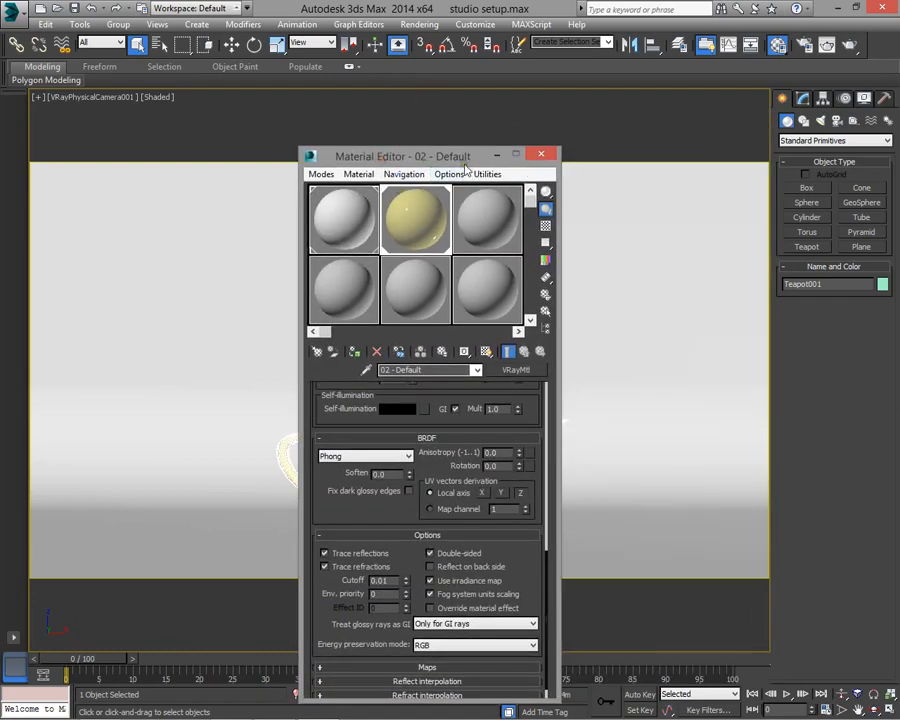
left_click_drag(440, 157, 510, 146)
left_click(542, 214)
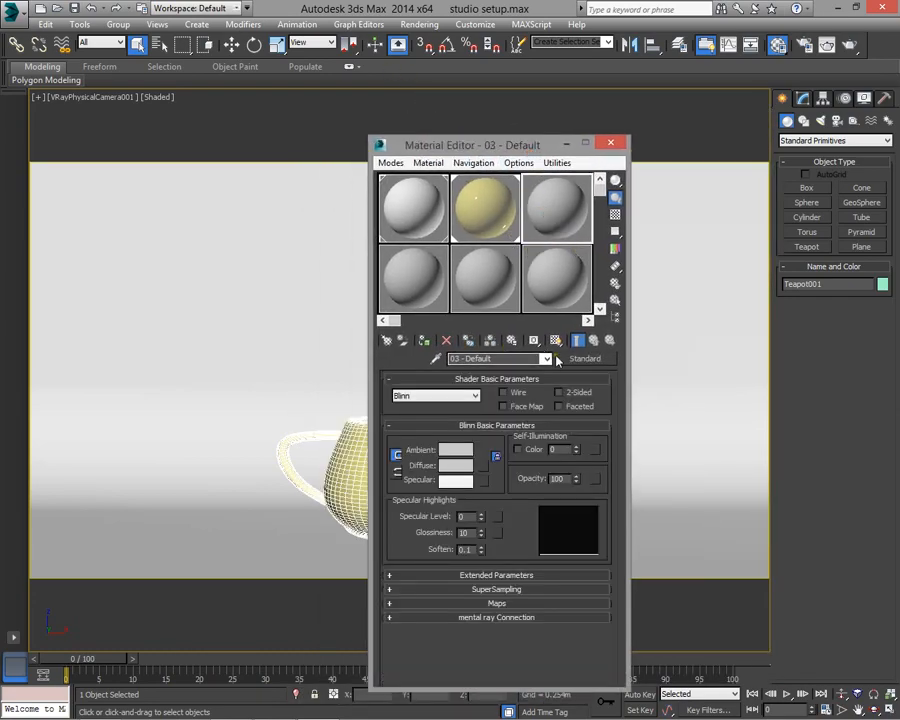
left_click(585, 358)
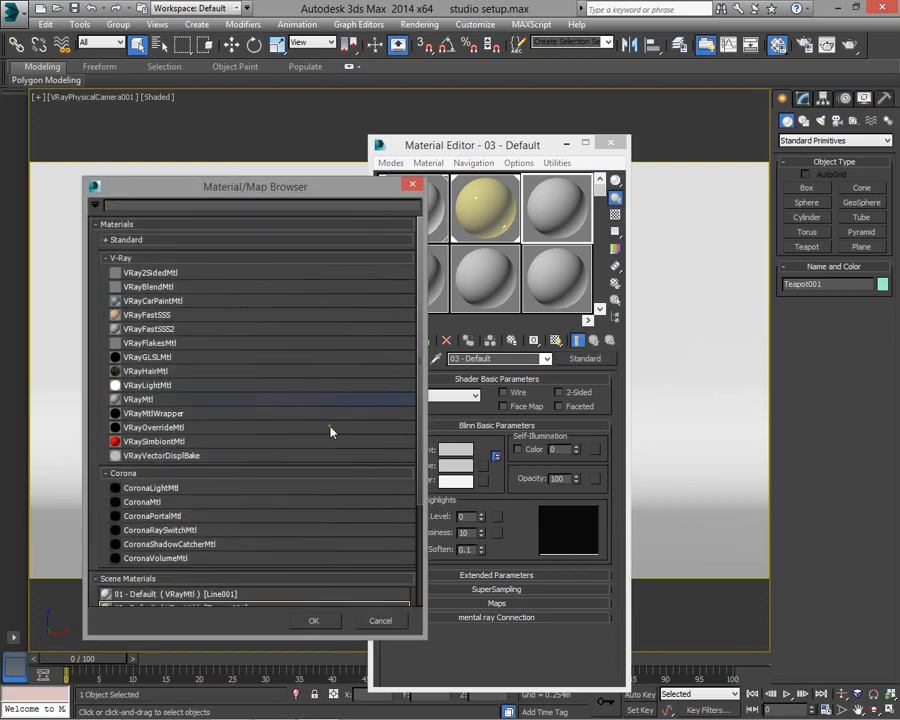
left_click(147, 400)
double_click(147, 400)
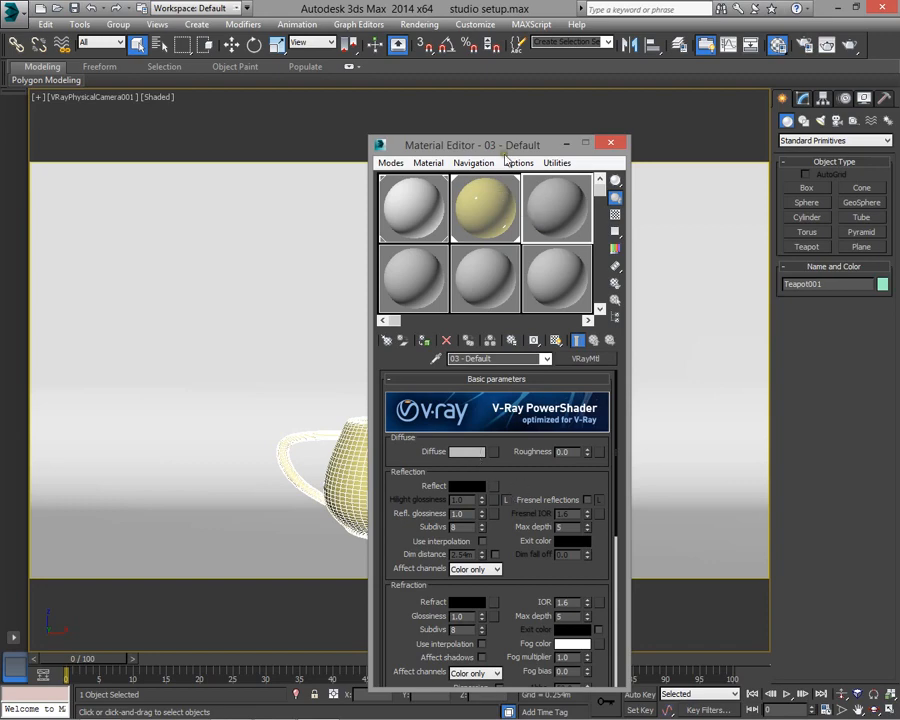
Set the diffuse colour of the 03 - Default material to a light yellow-green
left_click_drag(460, 145, 573, 56)
scroll(640, 385, "down", 2)
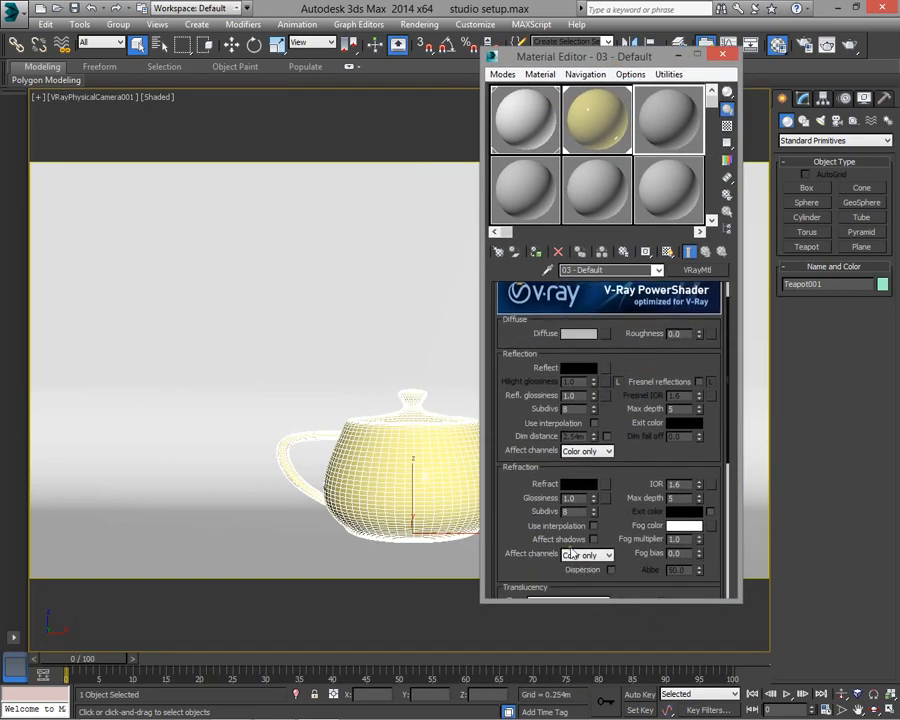
scroll(537, 363, "up", 2)
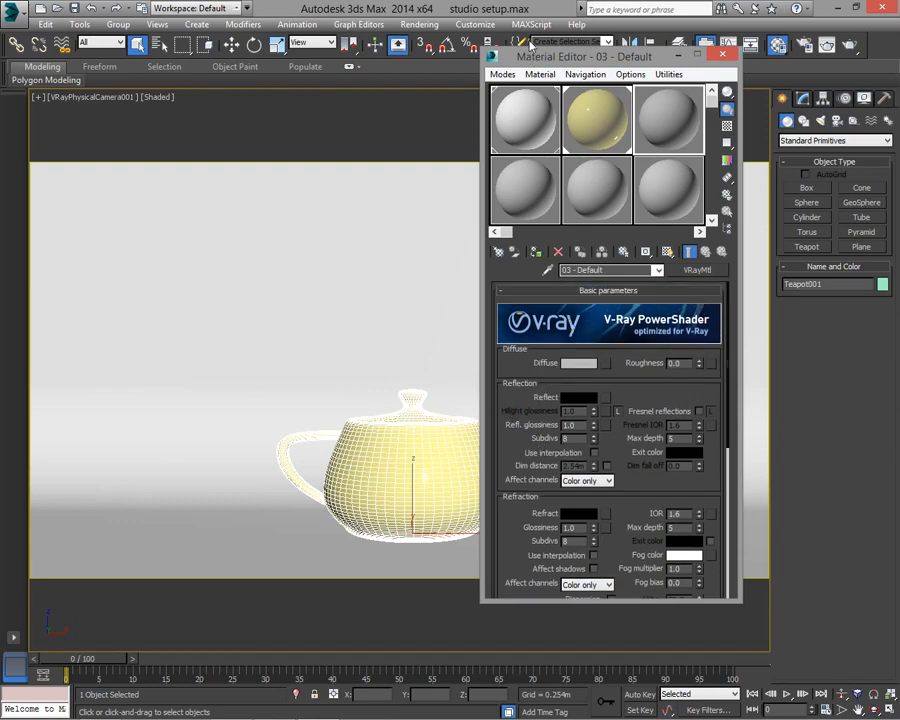
left_click_drag(537, 58, 364, 40)
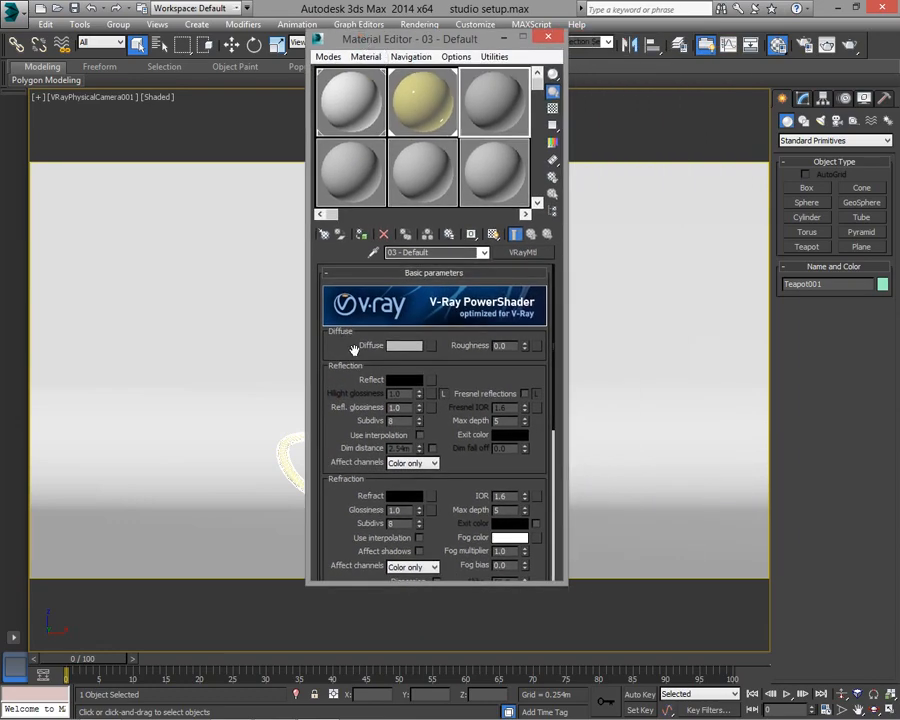
left_click(406, 346)
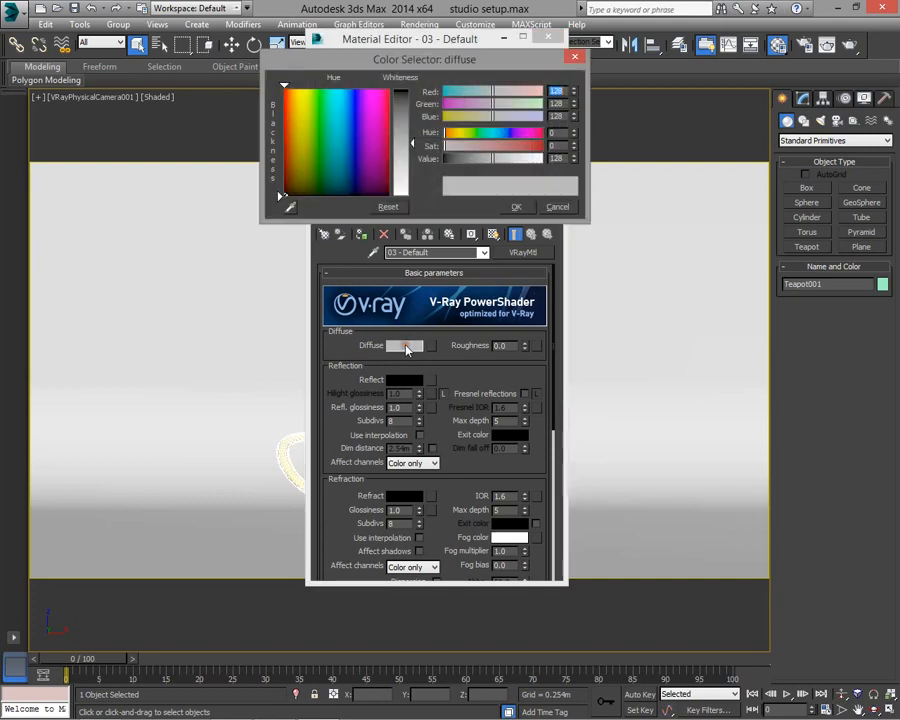
mouse_move(324, 128)
left_mouse_down()
mouse_move(295, 97)
mouse_move(355, 130)
mouse_move(308, 129)
left_mouse_up()
left_click_drag(411, 145, 411, 130)
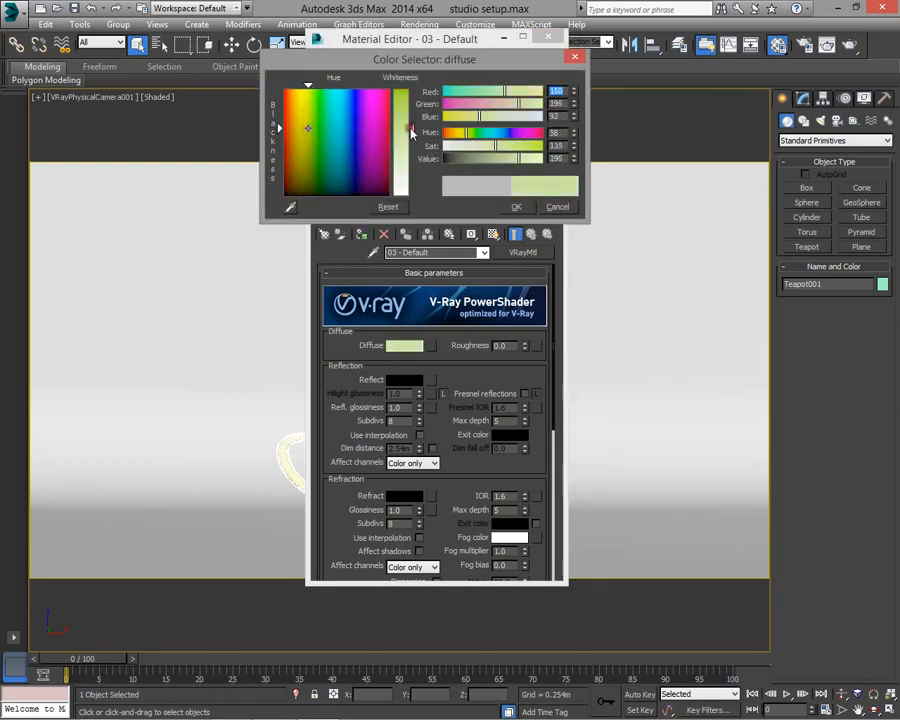
left_click(517, 207)
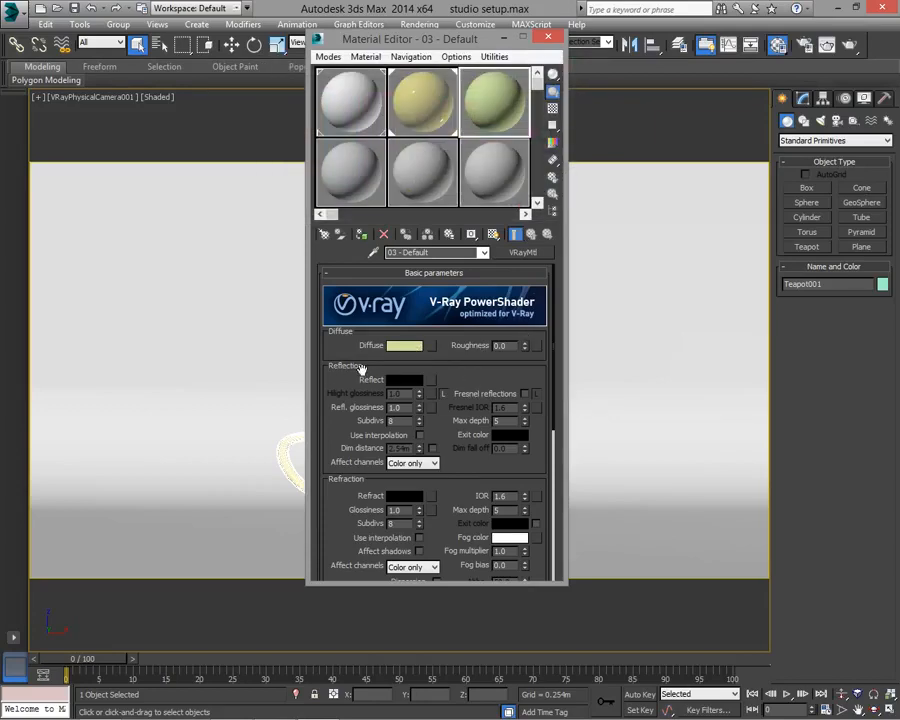
Set the material's reflection colour to a dark grey with a Value of 32
scroll(456, 370, "down", 1)
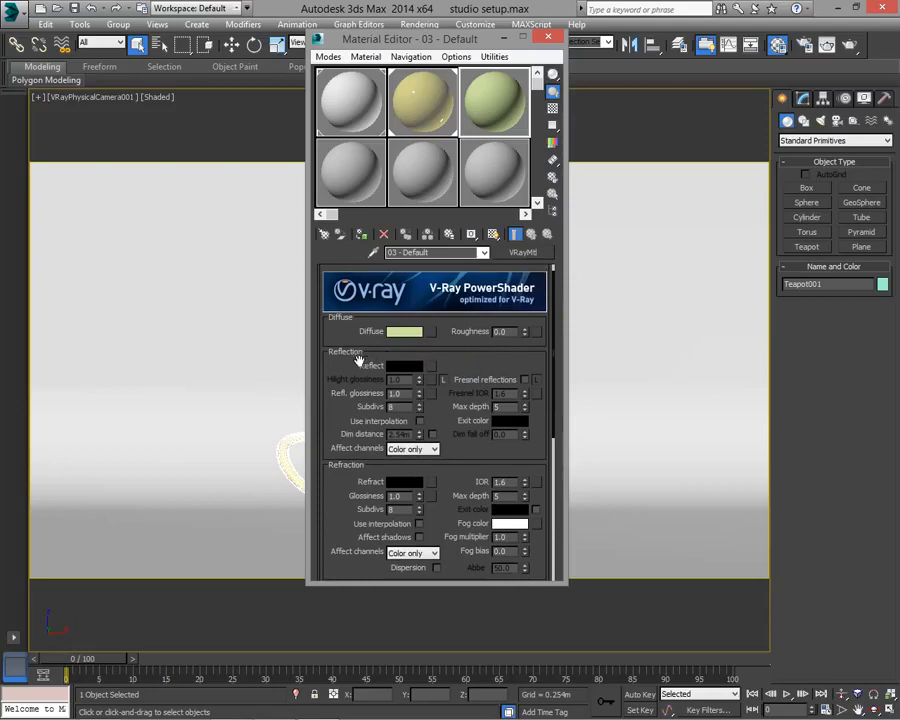
left_click(414, 367)
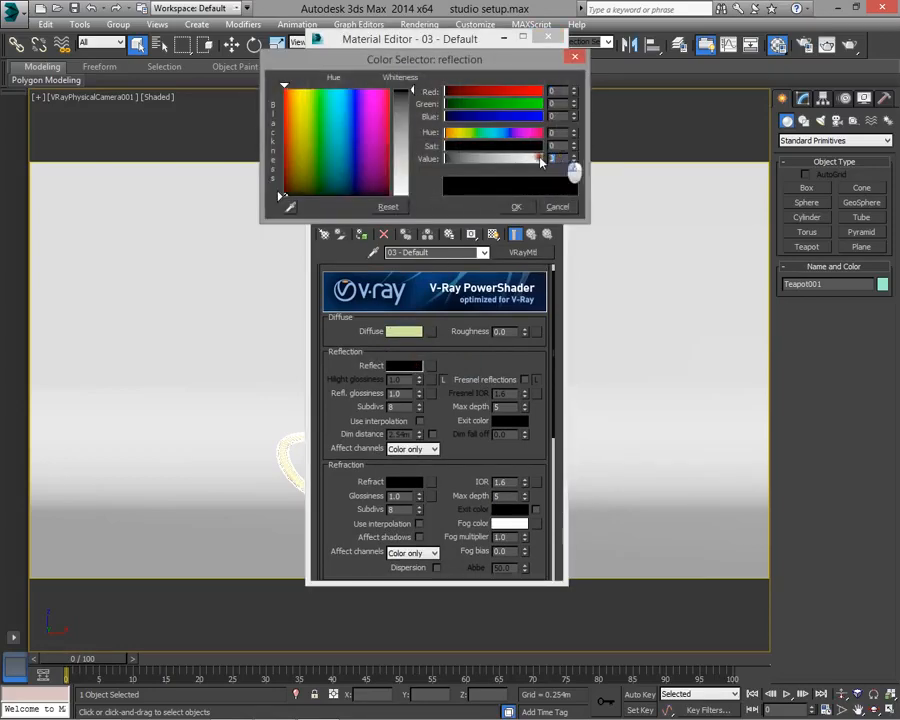
type("32")
key("Return")
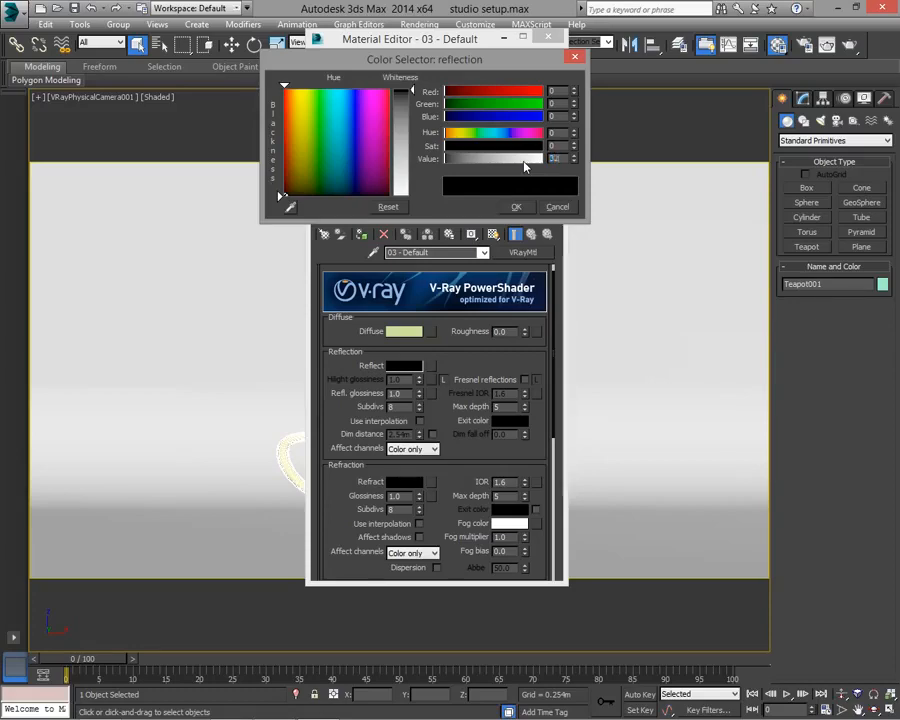
left_click(516, 206)
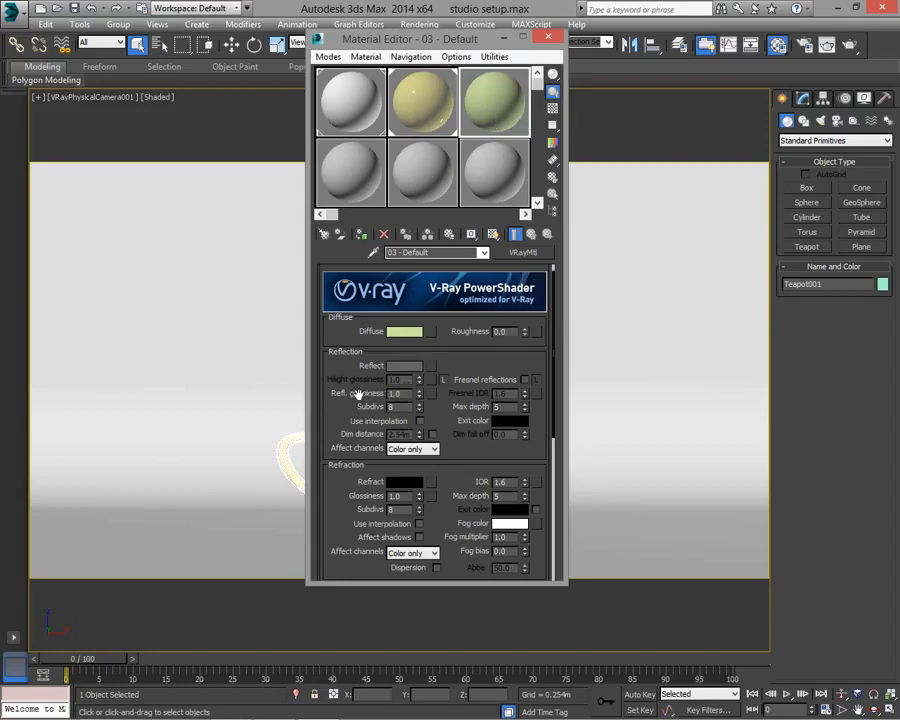
Set the reflection glossiness to 0.9 and the reflection subdivs to 32
scroll(365, 400, "down", 1)
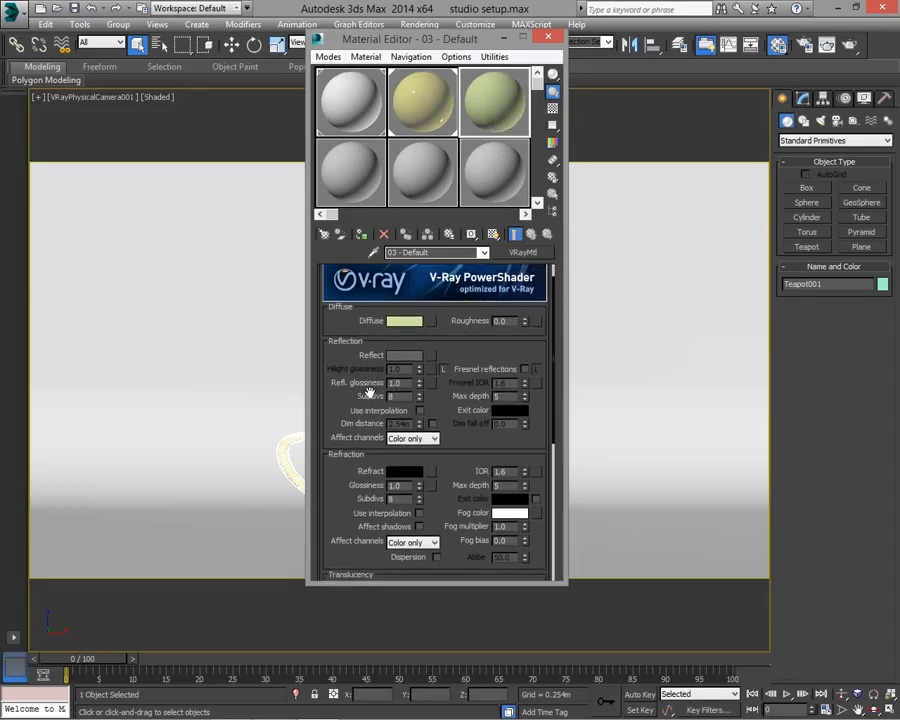
left_click_drag(403, 384, 348, 388)
type("0.9")
key("Return")
scroll(510, 360, "down", 1)
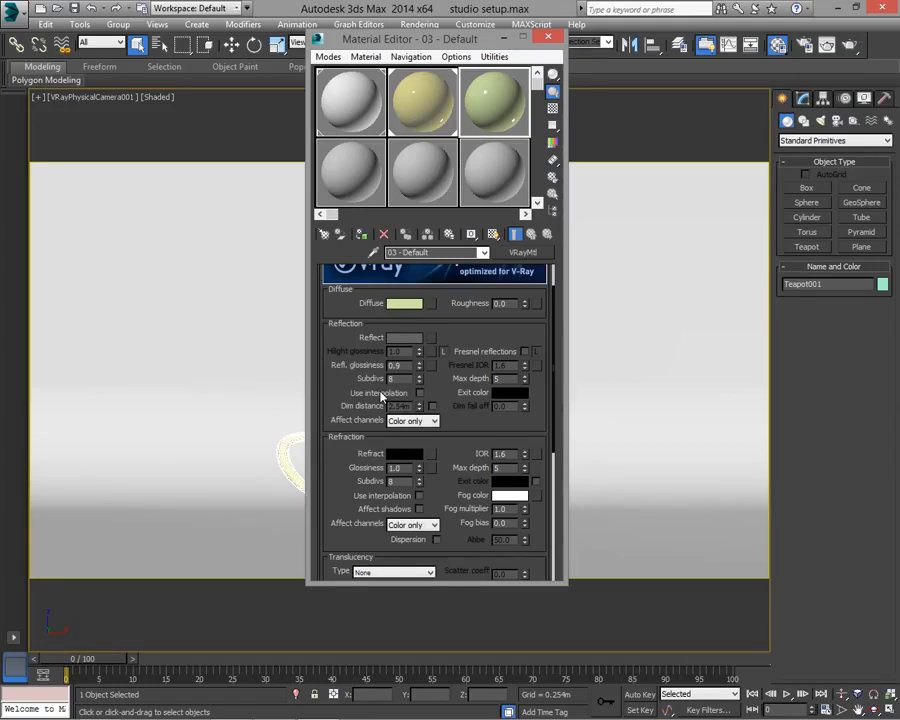
left_click_drag(404, 381, 361, 377)
type("32")
left_click_drag(457, 38, 355, 27)
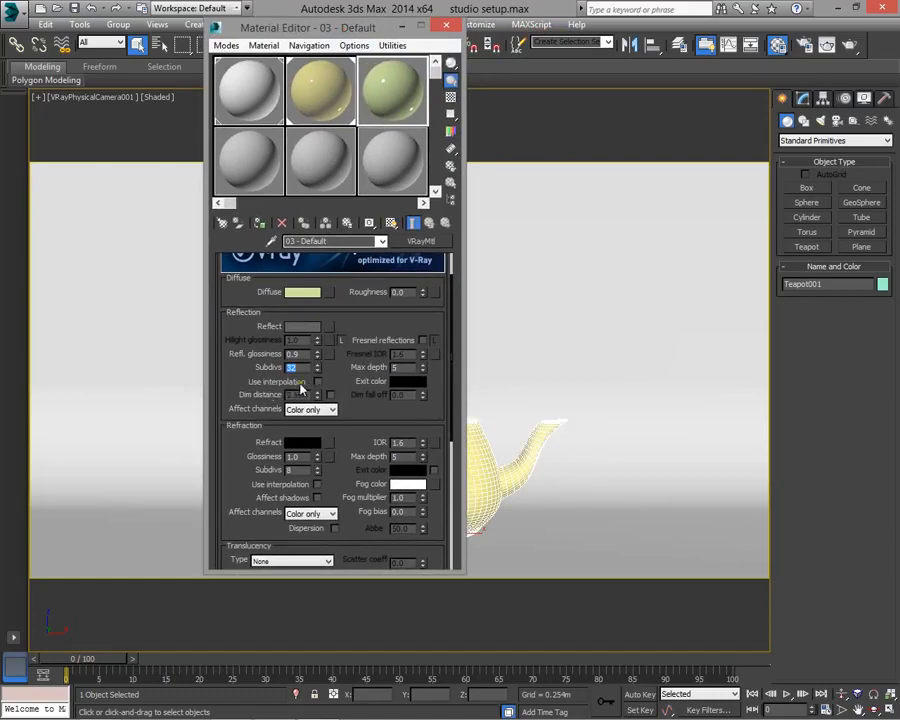
Set the refraction colour to pure white (255) and show the checkered background behind the material's sample sphere
scroll(345, 368, "down", 1)
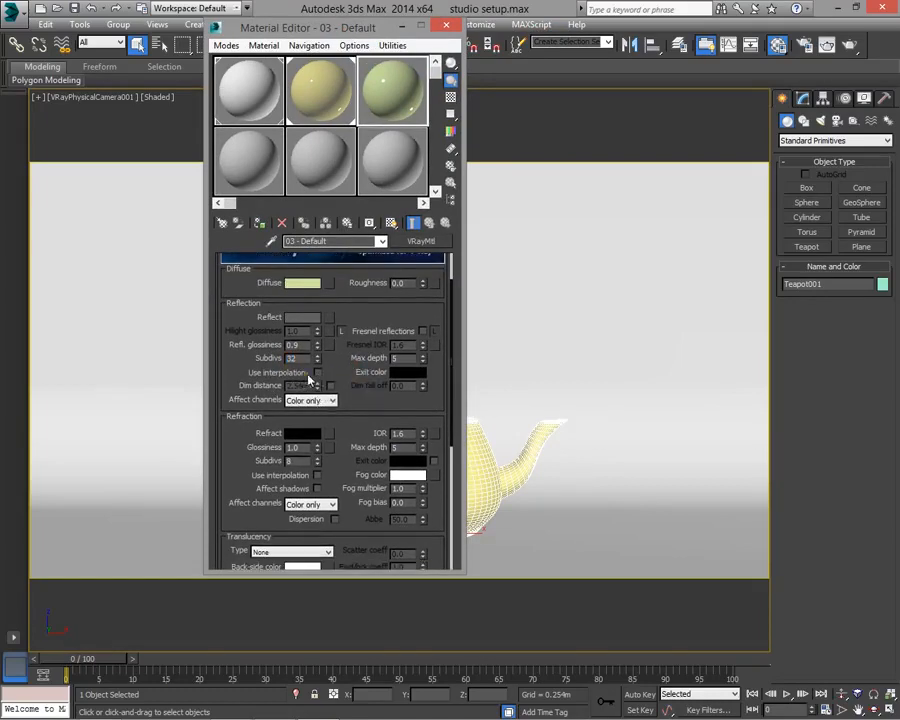
scroll(363, 368, "down", 1)
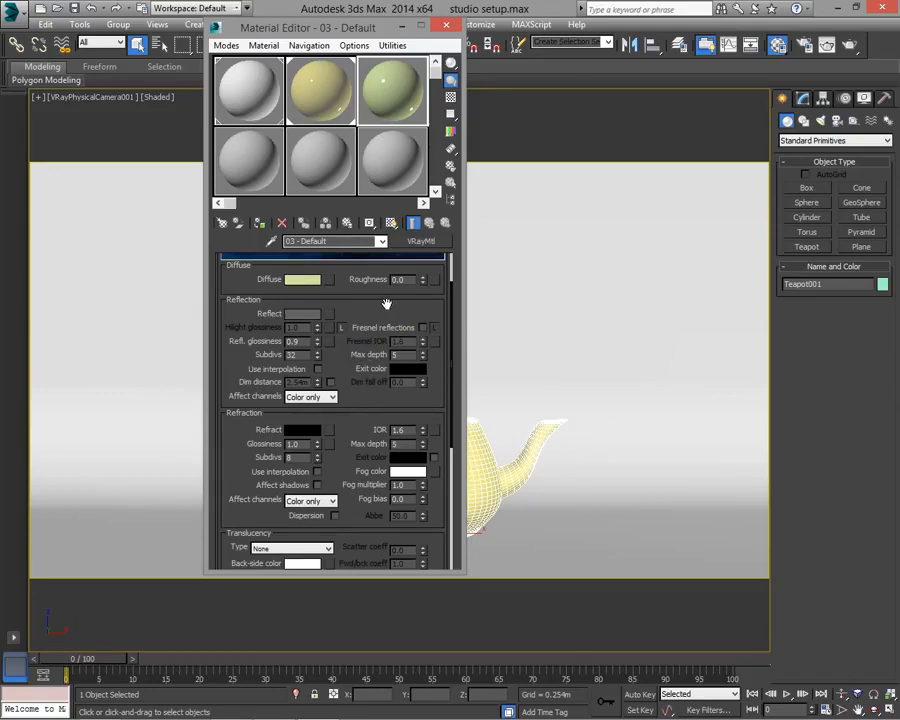
scroll(377, 320, "up", 2)
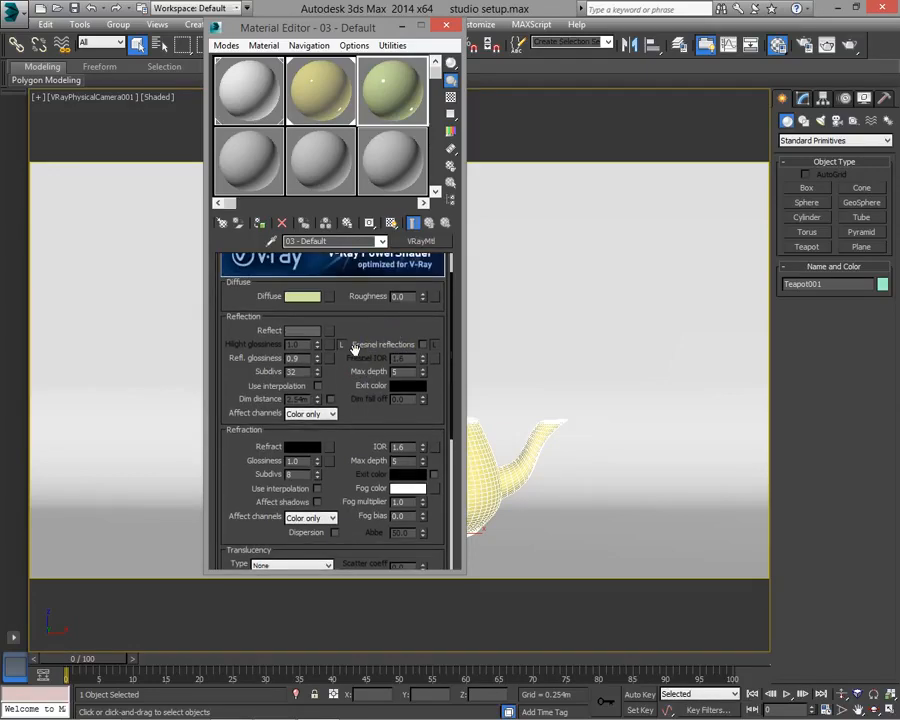
scroll(369, 382, "down", 3)
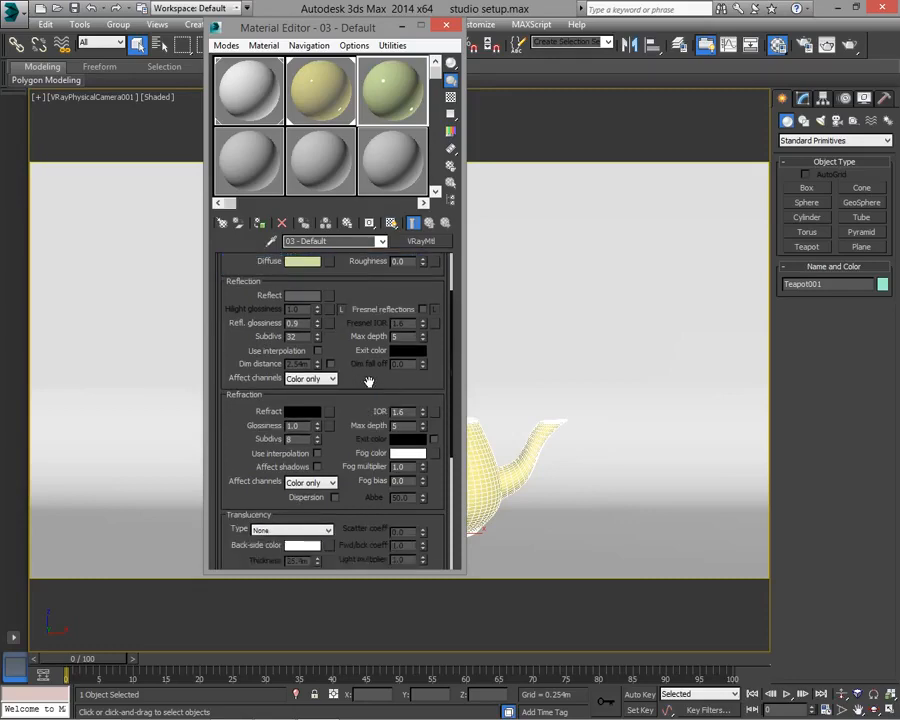
scroll(366, 380, "down", 2)
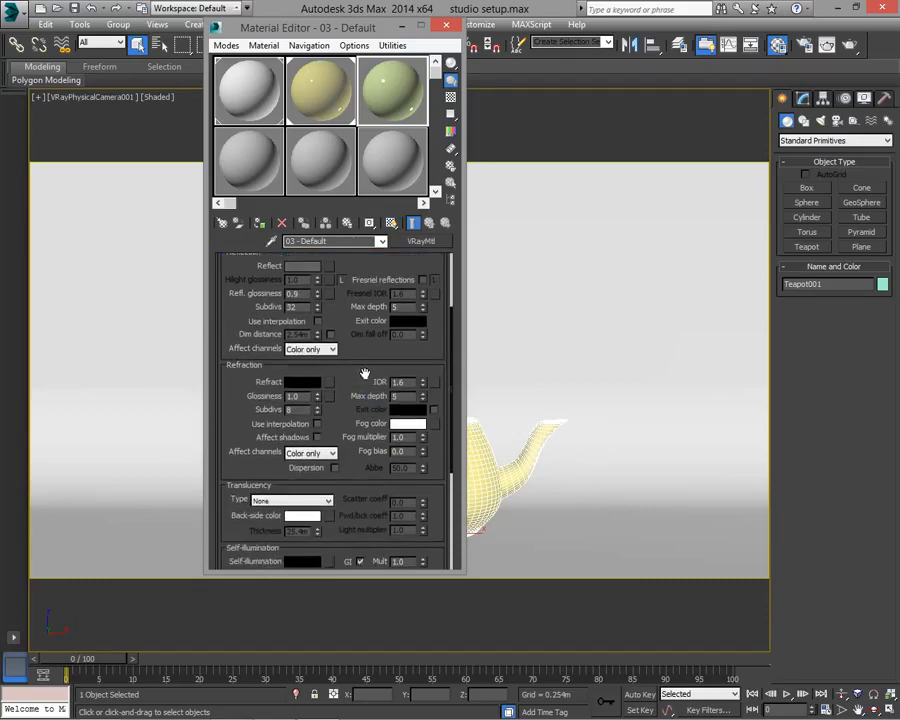
scroll(364, 374, "down", 1)
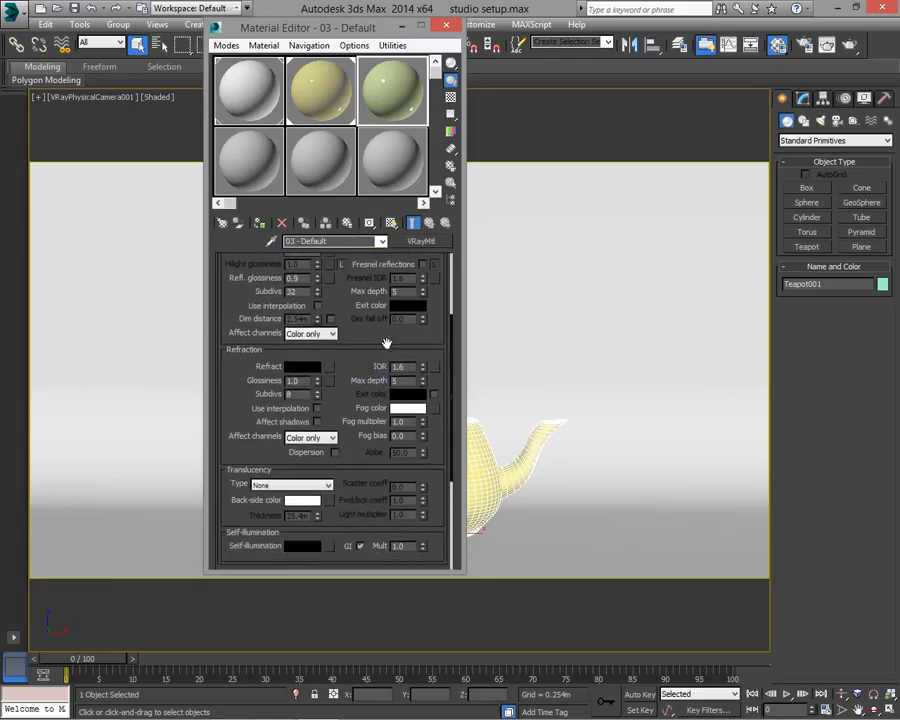
scroll(358, 365, "up", 1)
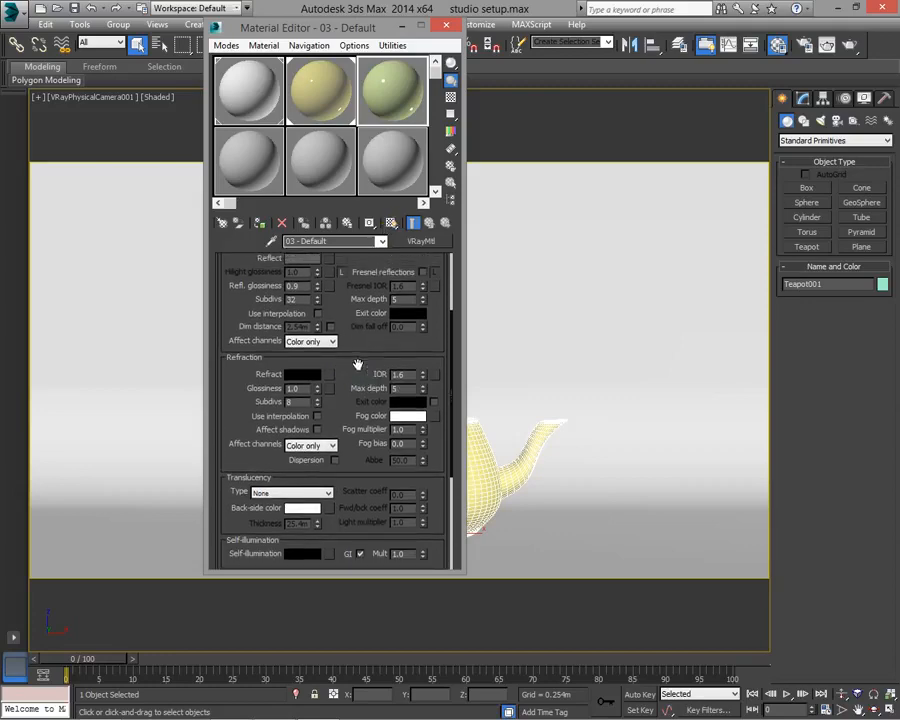
left_click_drag(350, 328, 349, 352)
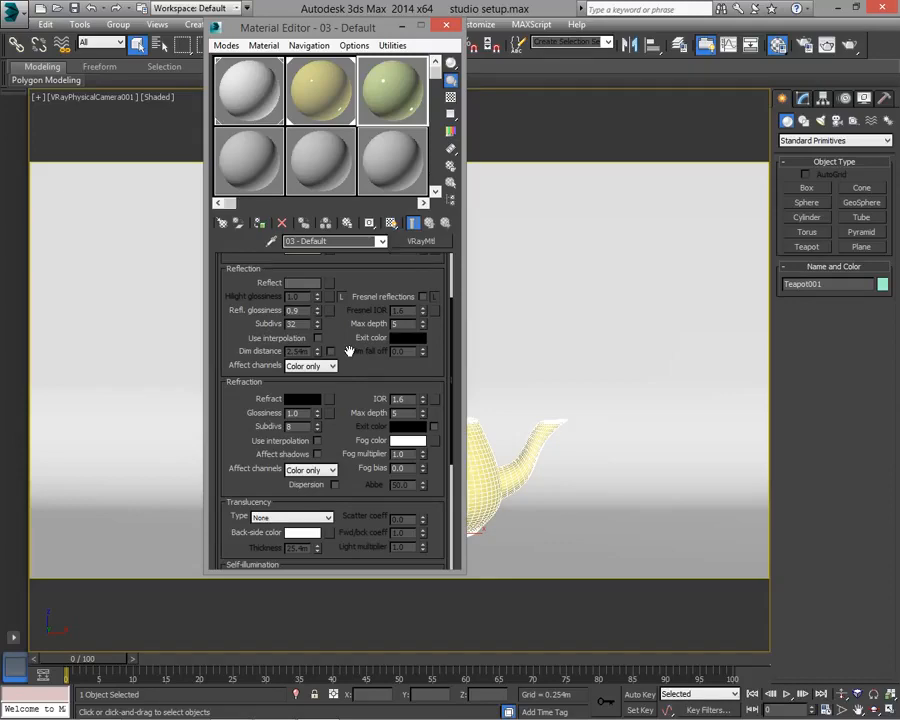
scroll(352, 380, "down", 1)
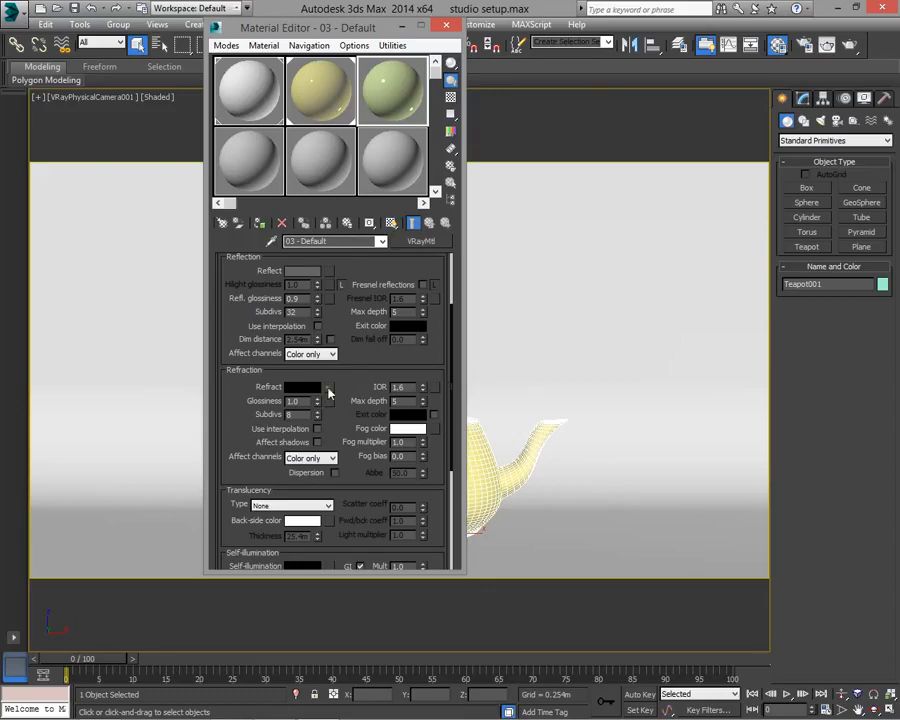
left_click(314, 389)
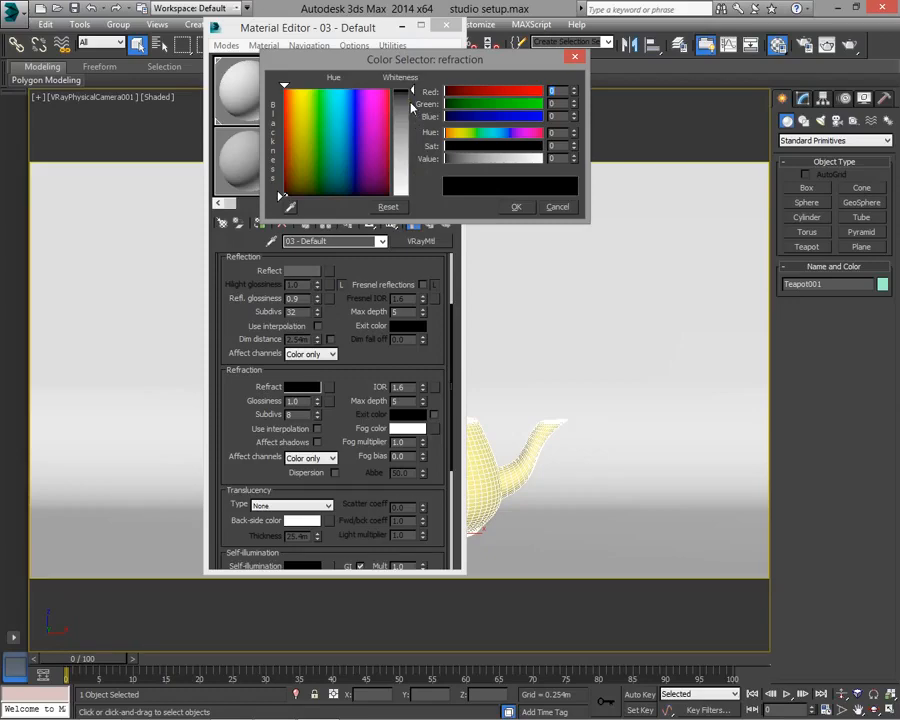
left_click_drag(414, 92, 410, 196)
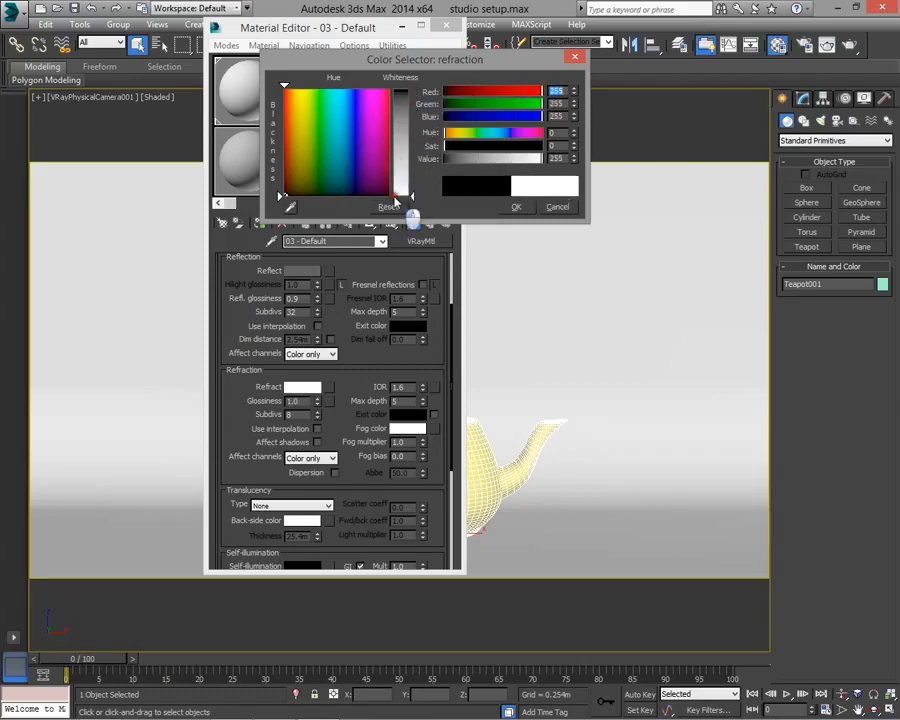
left_click(512, 206)
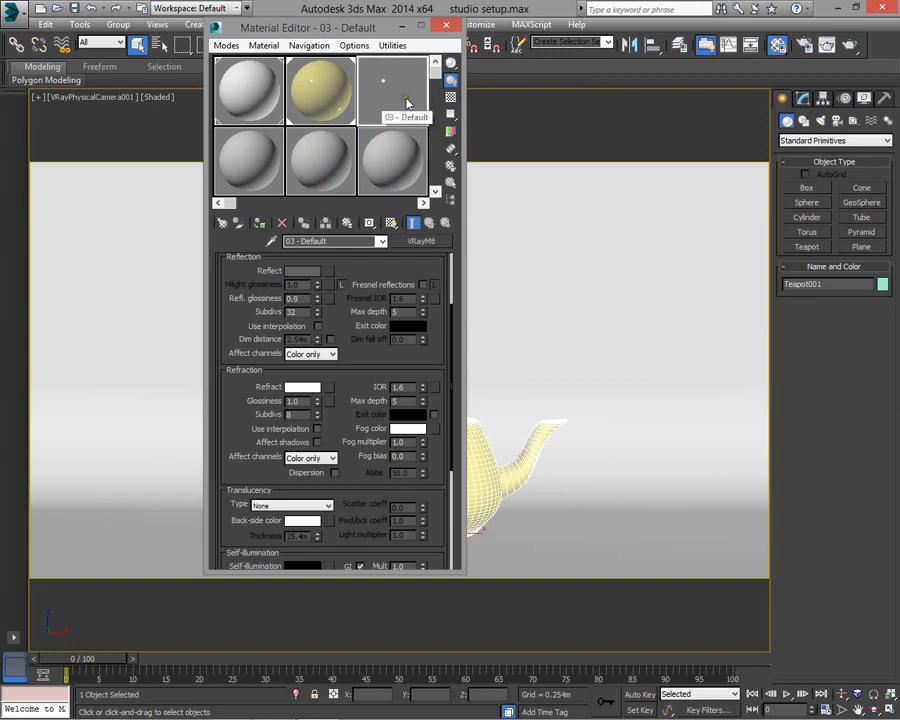
left_click(451, 97)
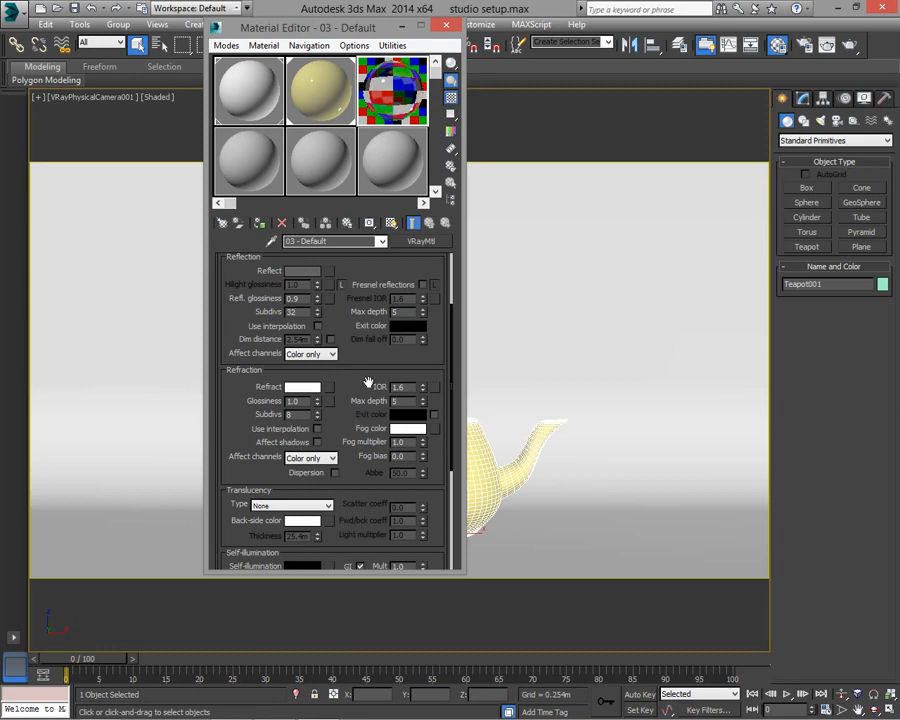
Enable Affect shadows in the refraction settings of the 03 - Default material
left_click_drag(372, 382, 375, 353)
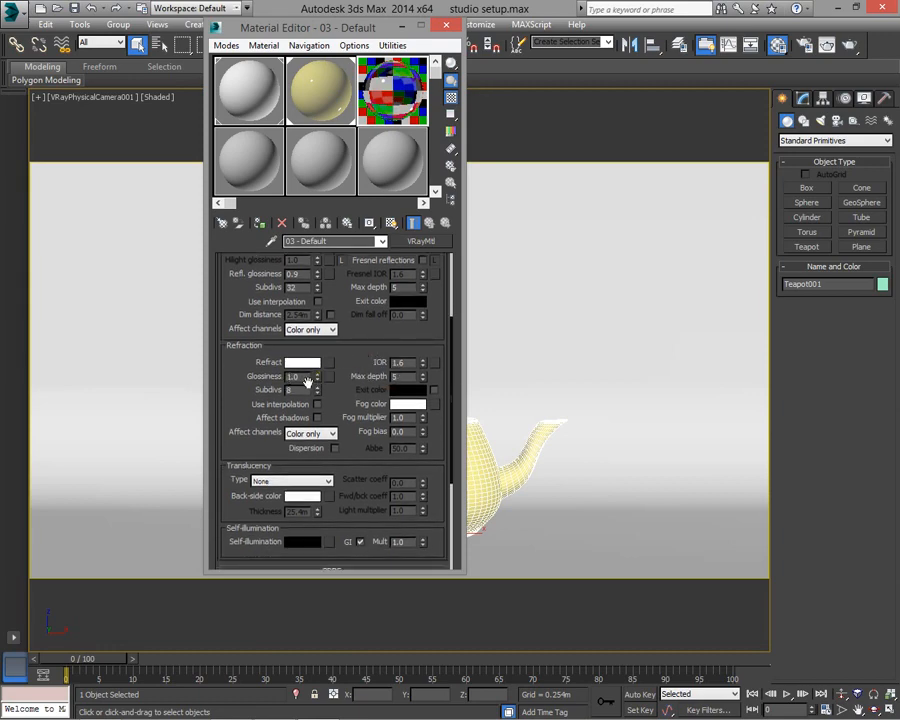
scroll(300, 395, "down", 1)
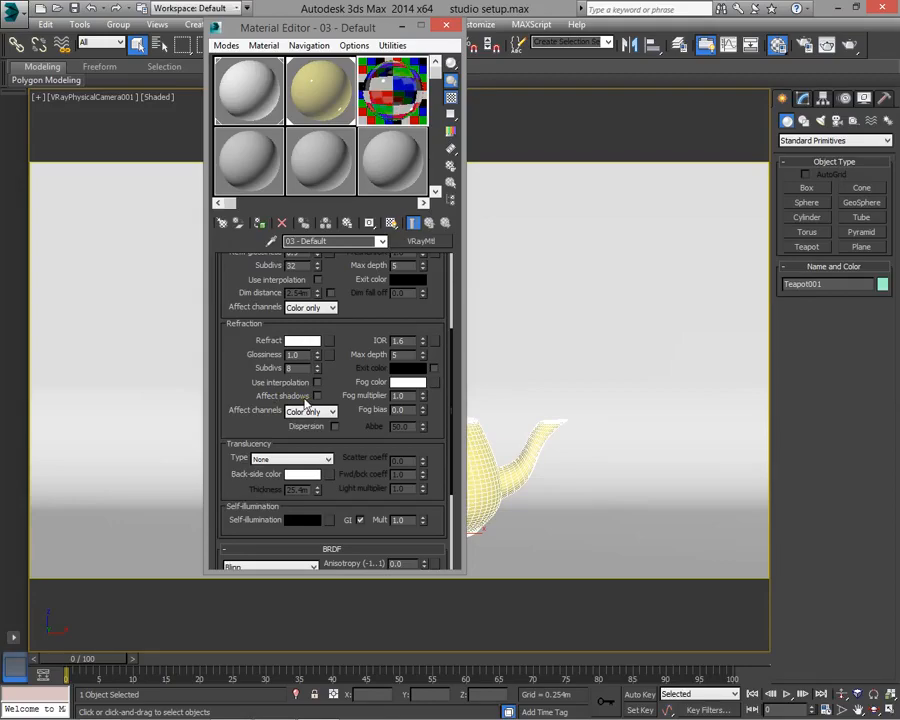
scroll(338, 375, "down", 1)
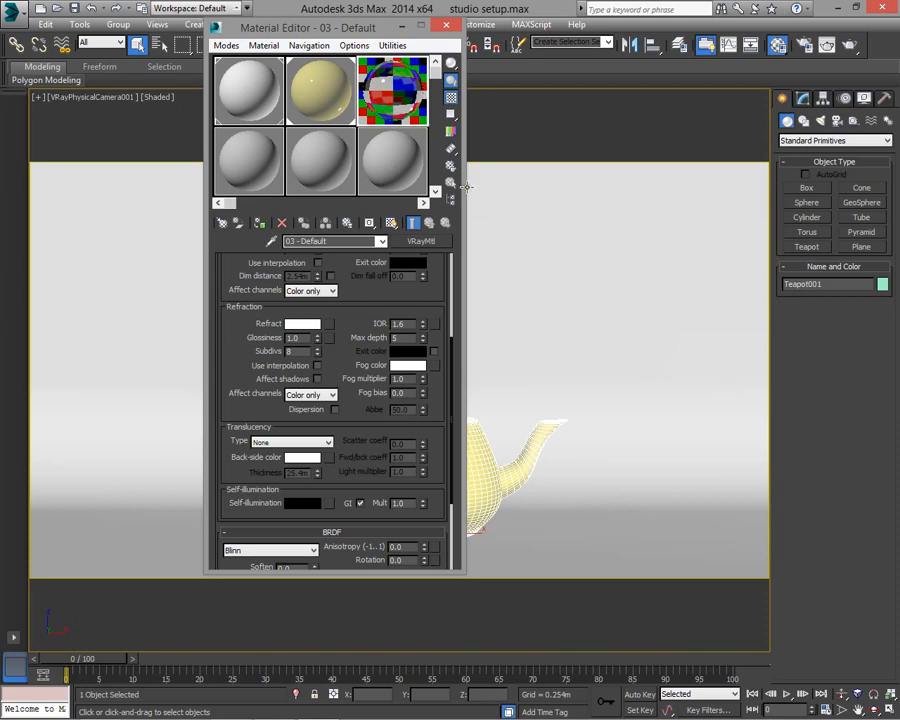
left_click(318, 379)
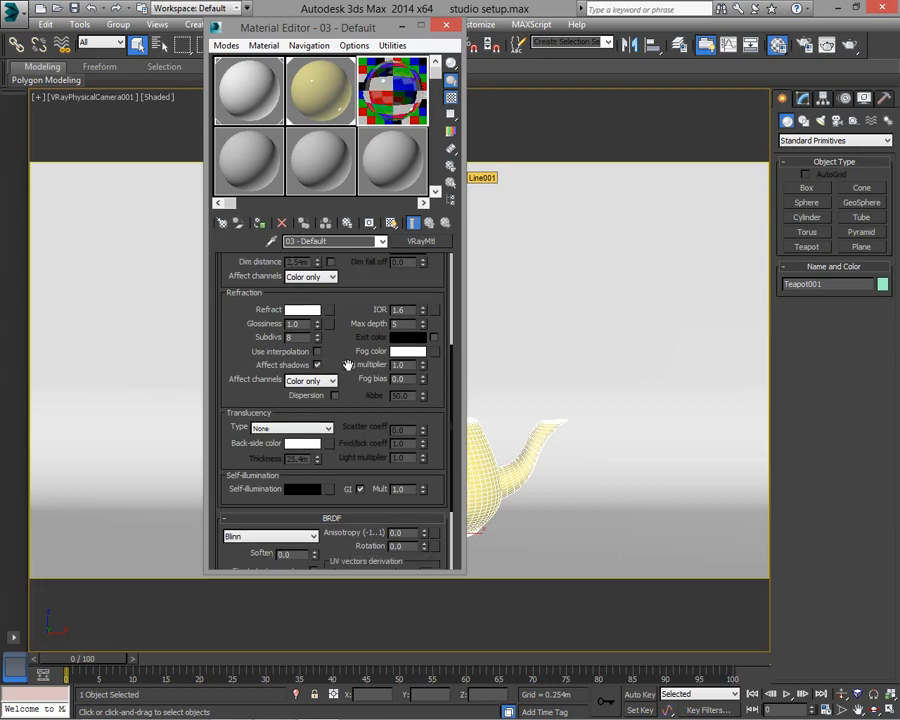
Set Affect channels in the refraction settings of the 03 - Default material to All channels
scroll(348, 364, "down", 1)
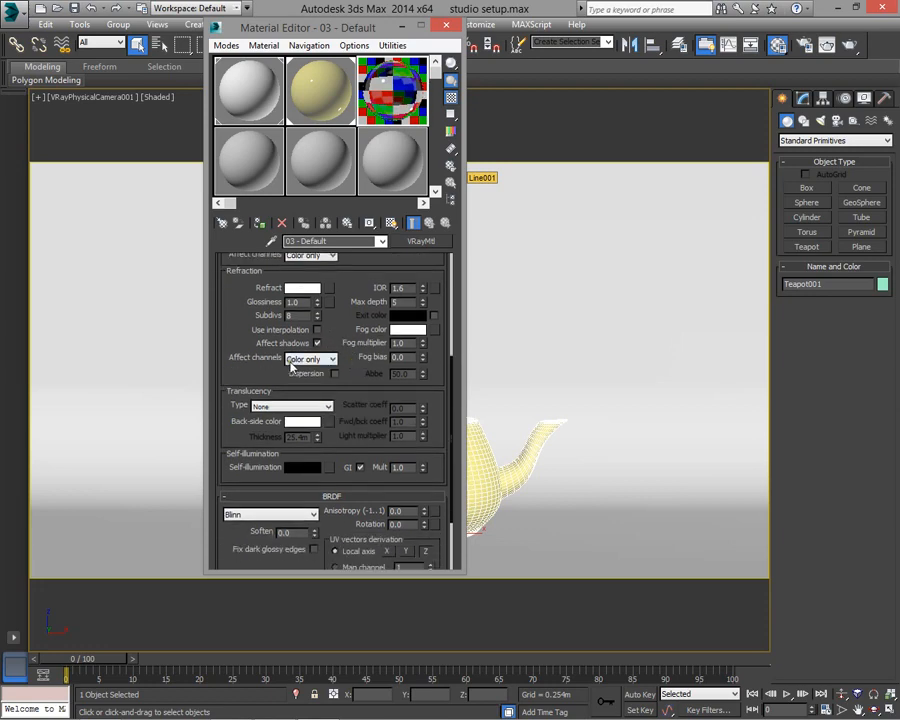
left_click(293, 364)
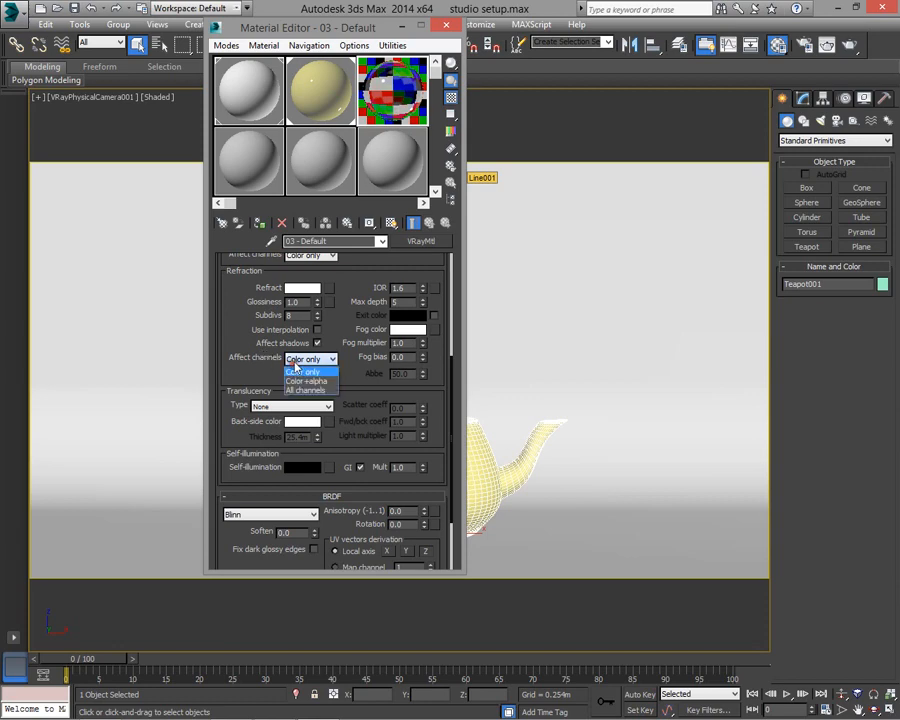
left_click(272, 367)
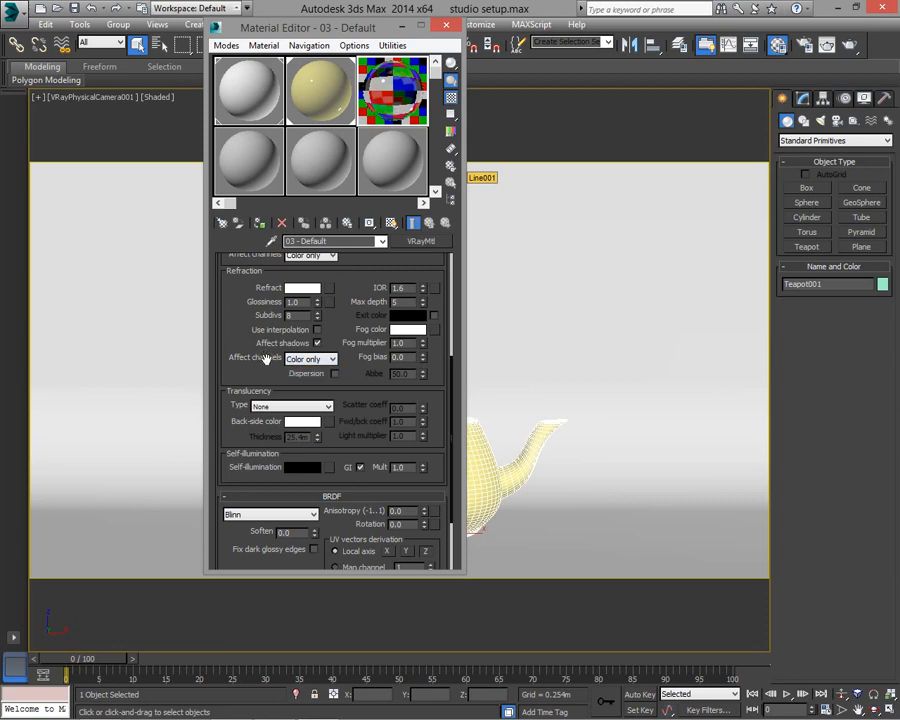
left_click(302, 359)
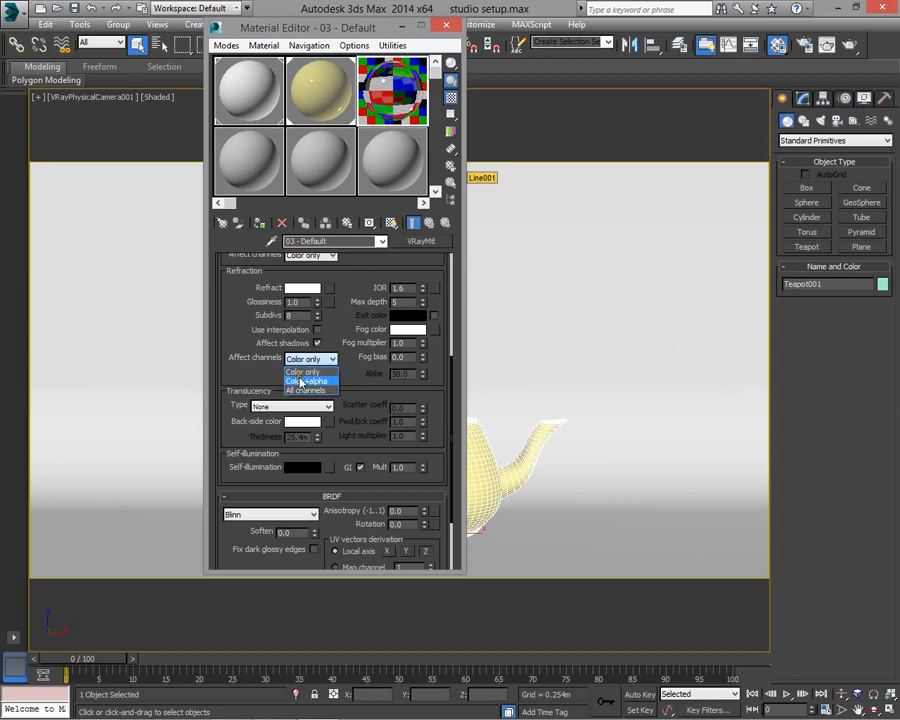
left_click(305, 390)
scroll(303, 388, "down", 1)
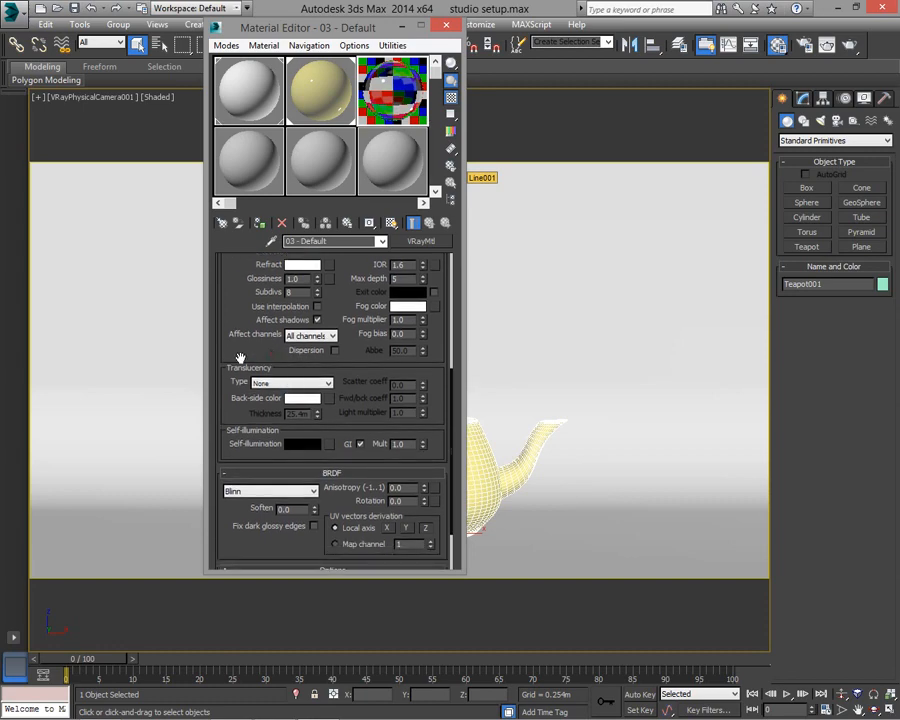
scroll(234, 402, "down", 3)
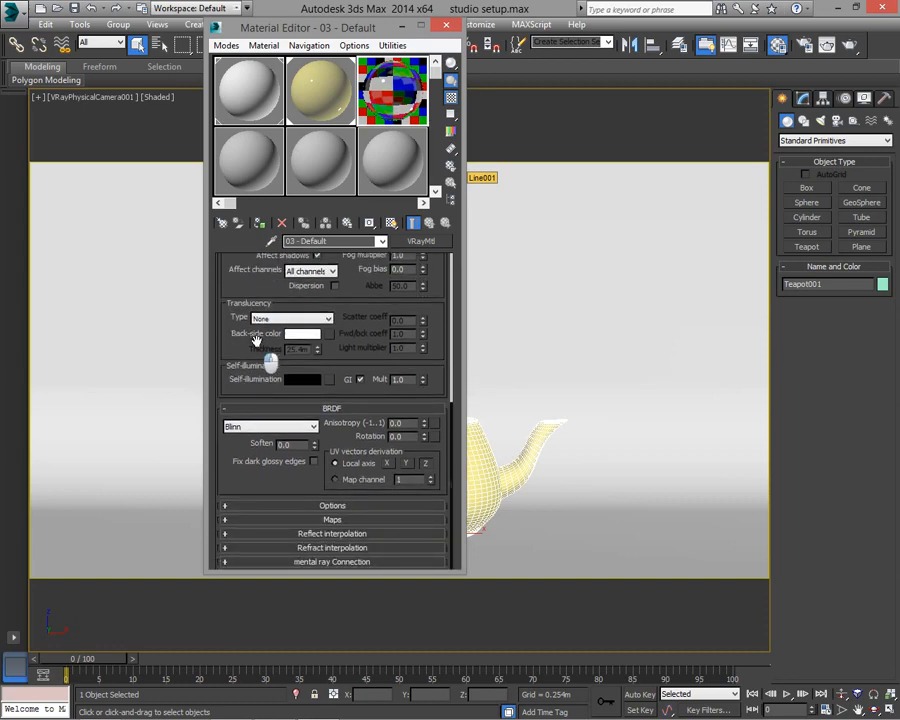
Enable Fresnel reflections in the reflection settings of the 03 - Default material
scroll(270, 374, "up", 5)
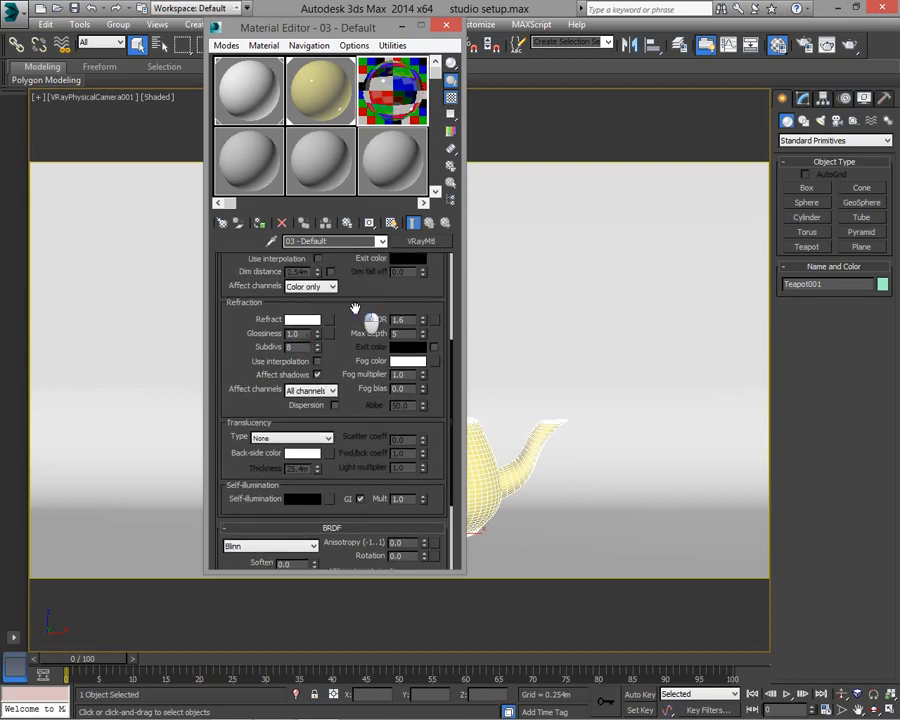
scroll(358, 311, "up", 5)
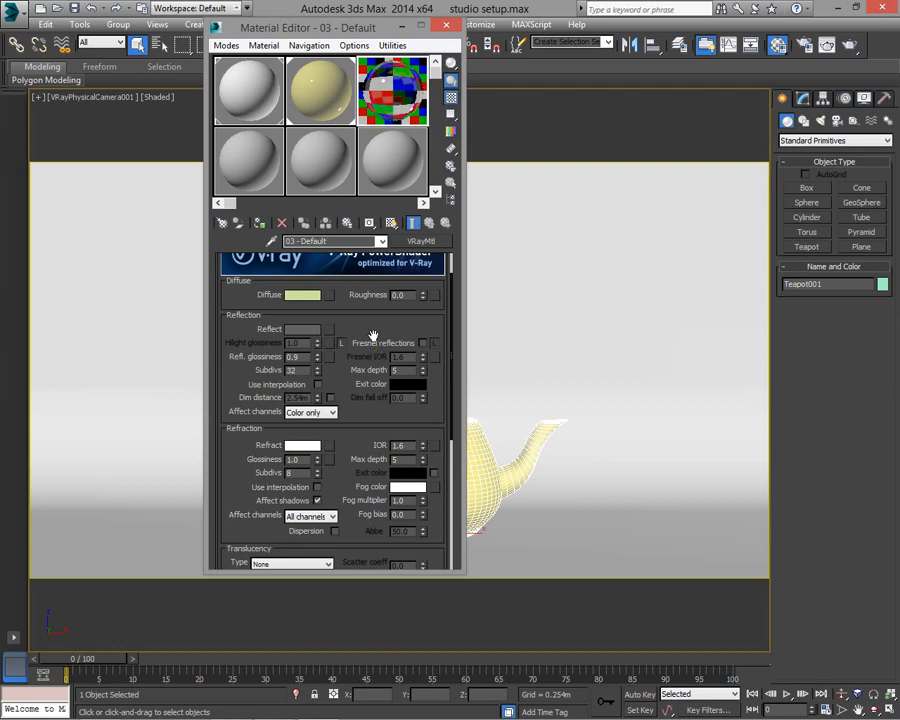
scroll(391, 332, "down", 1)
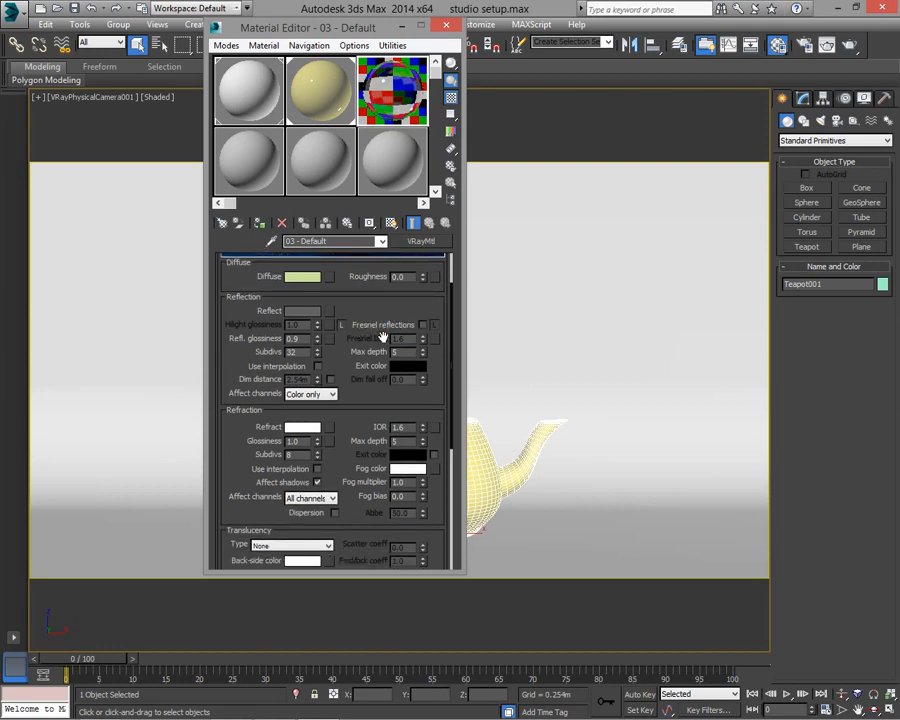
scroll(410, 340, "up", 1)
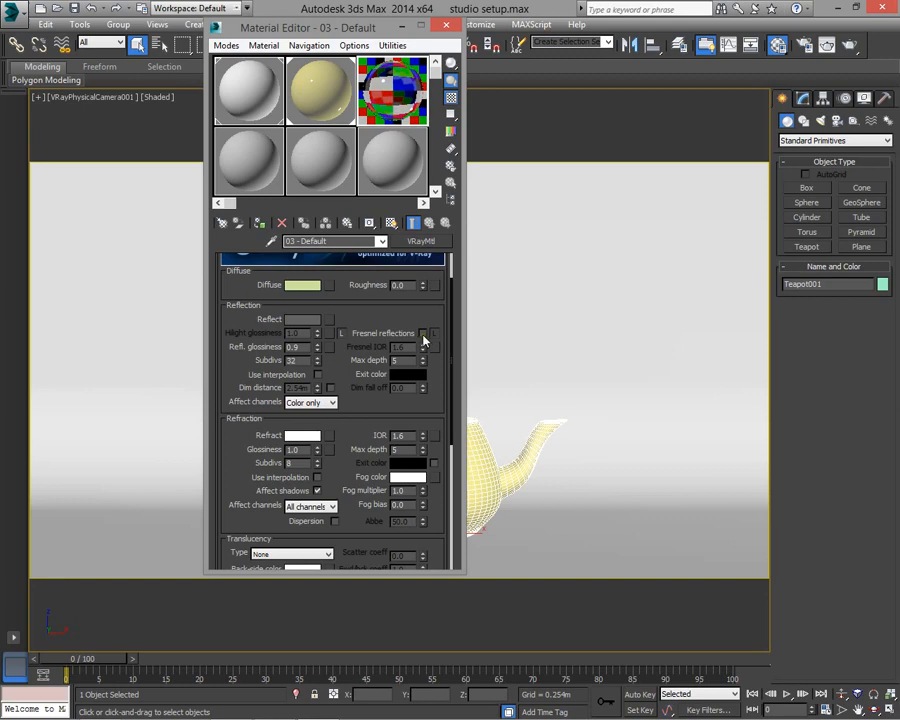
left_click(422, 334)
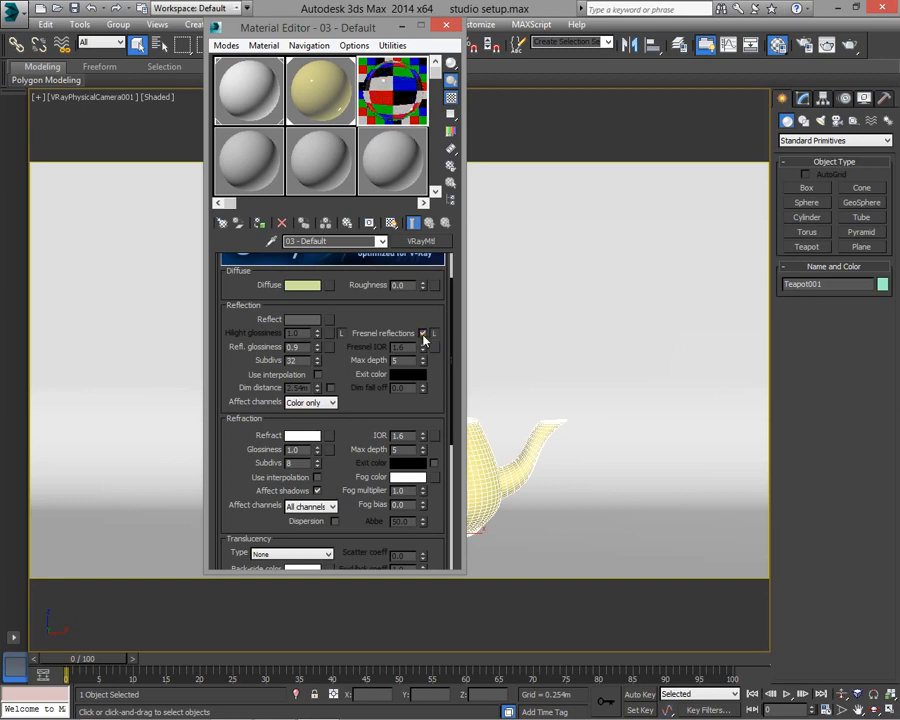
scroll(413, 300, "down", 1)
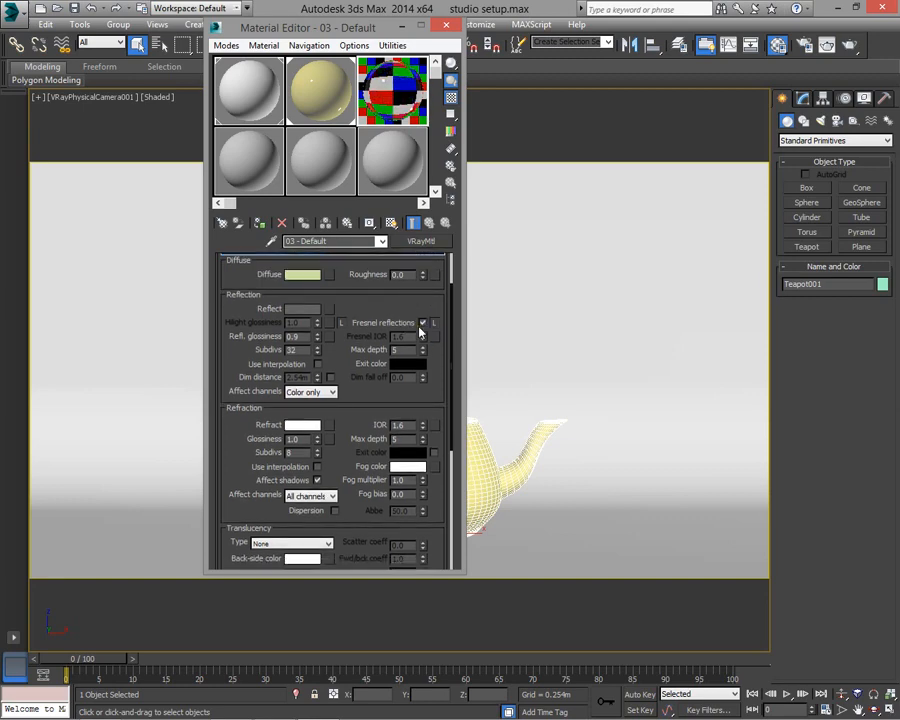
scroll(402, 301, "down", 1)
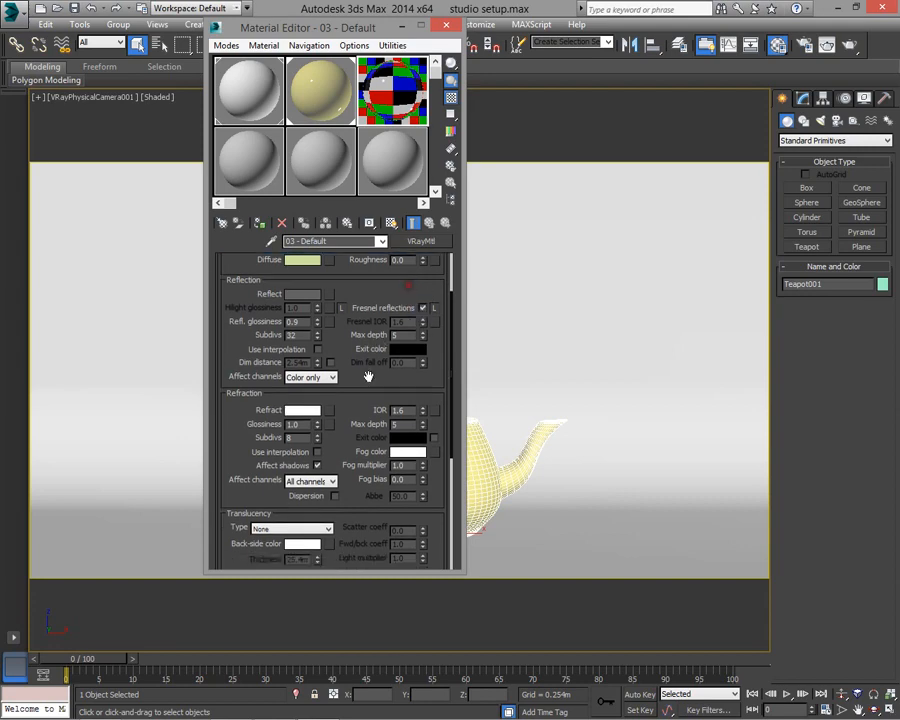
scroll(385, 380, "down", 2)
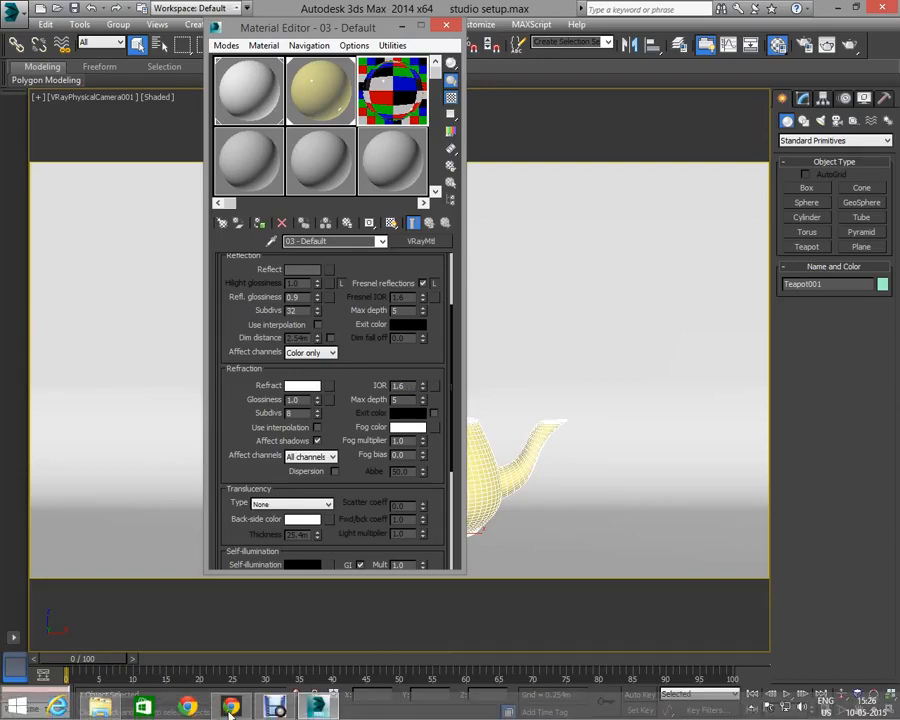
Switch to Google Chrome and search the web for "ior"
left_click(232, 706)
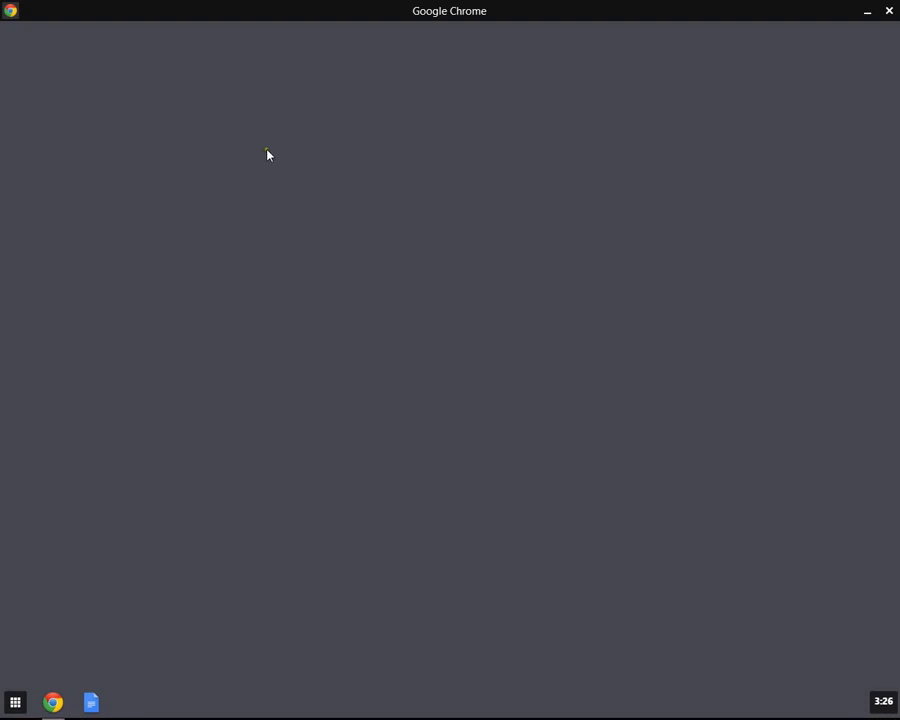
left_click(57, 708)
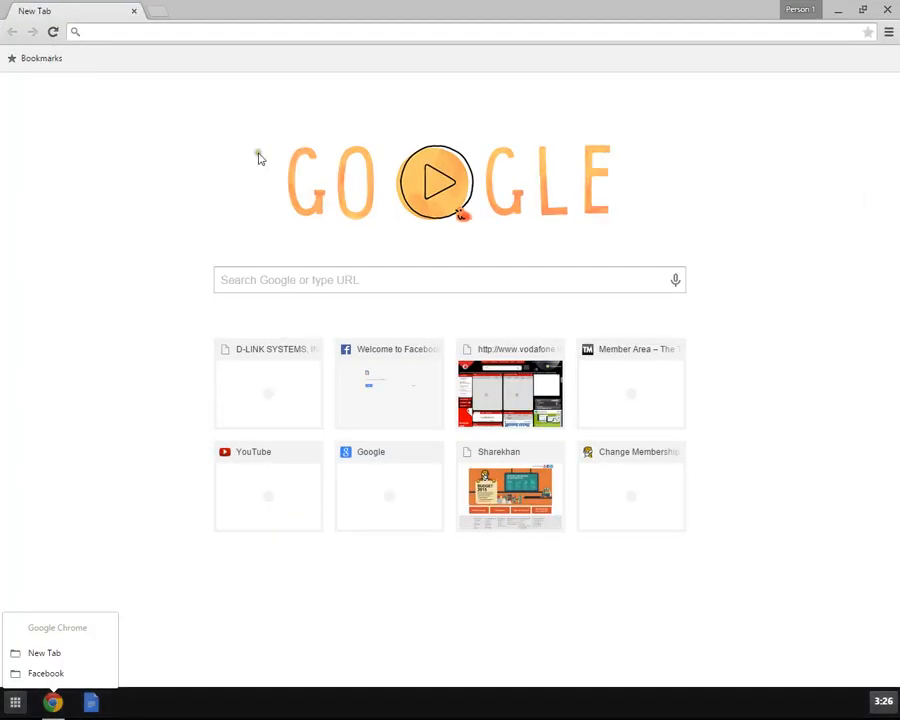
left_click(164, 31)
type("ior")
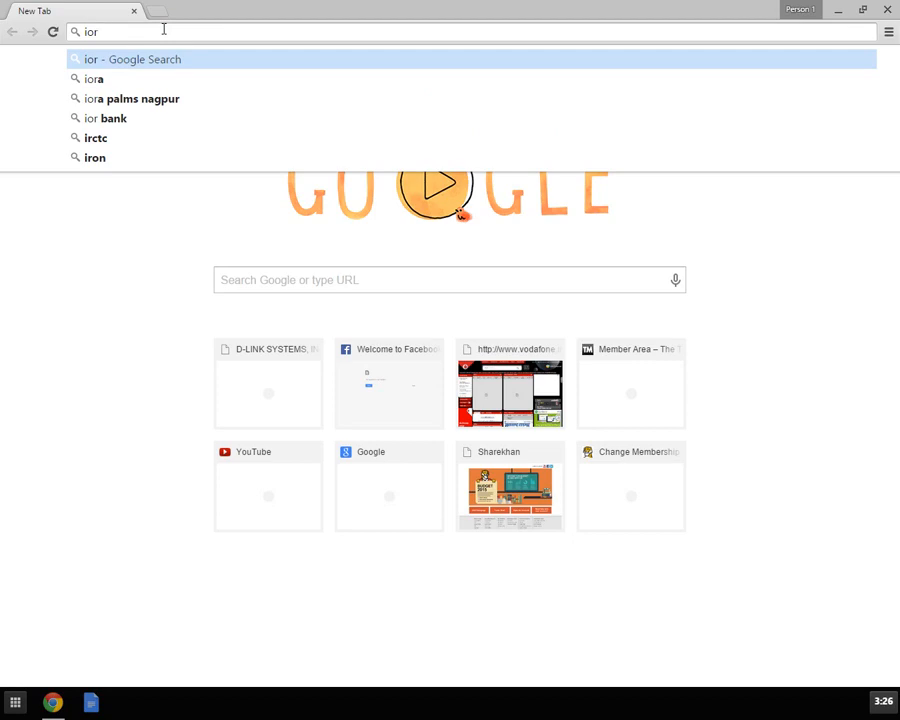
key("Return")
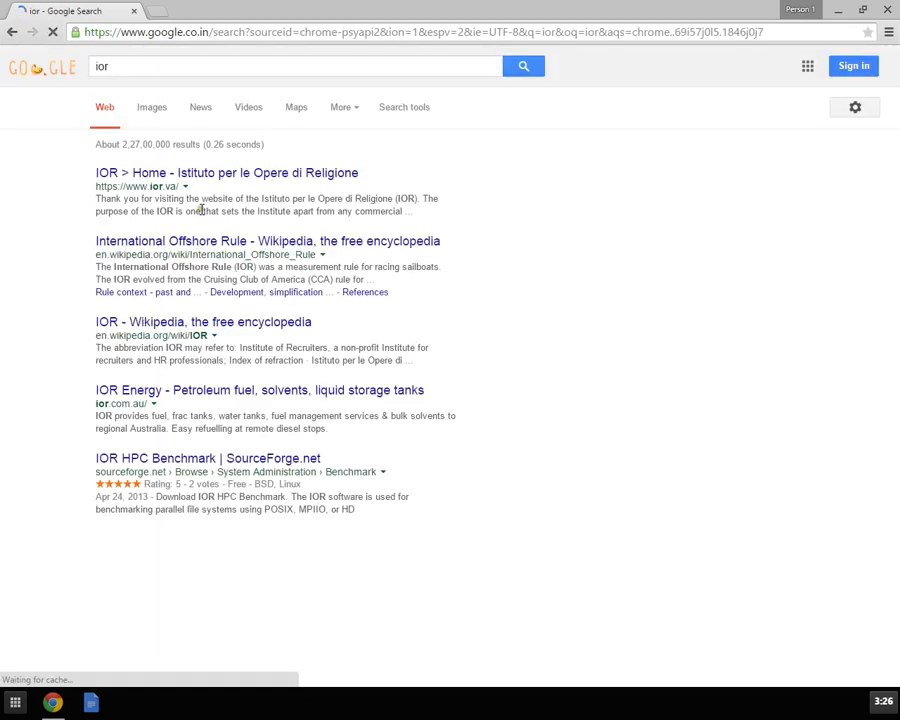
Refine the web search to "ior values vray"
left_click(134, 68)
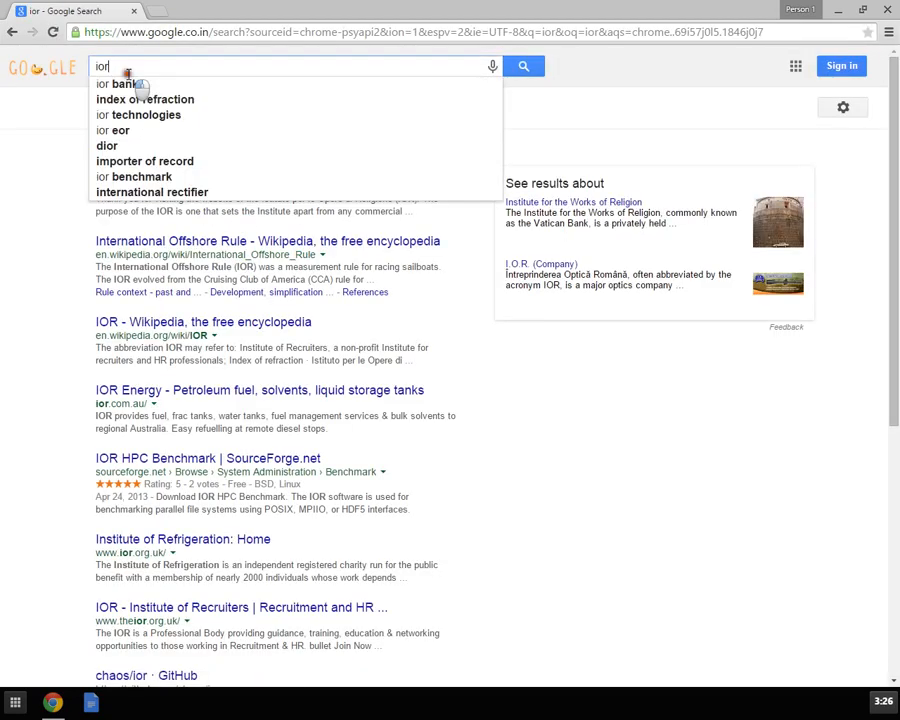
left_click_drag(82, 66, 72, 79)
left_click(125, 68)
left_click(87, 66)
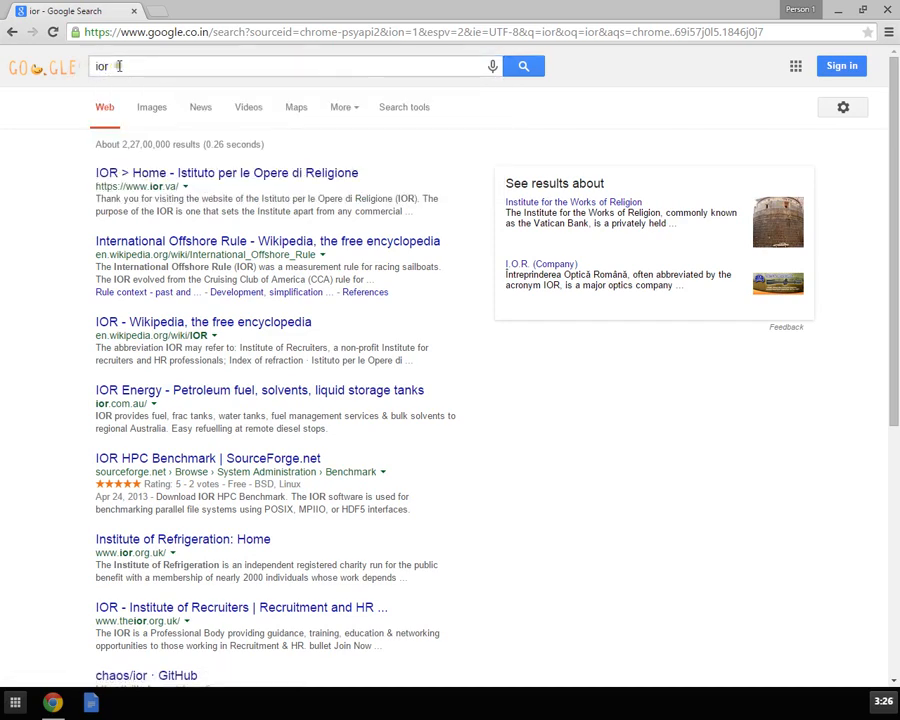
double_click(100, 66)
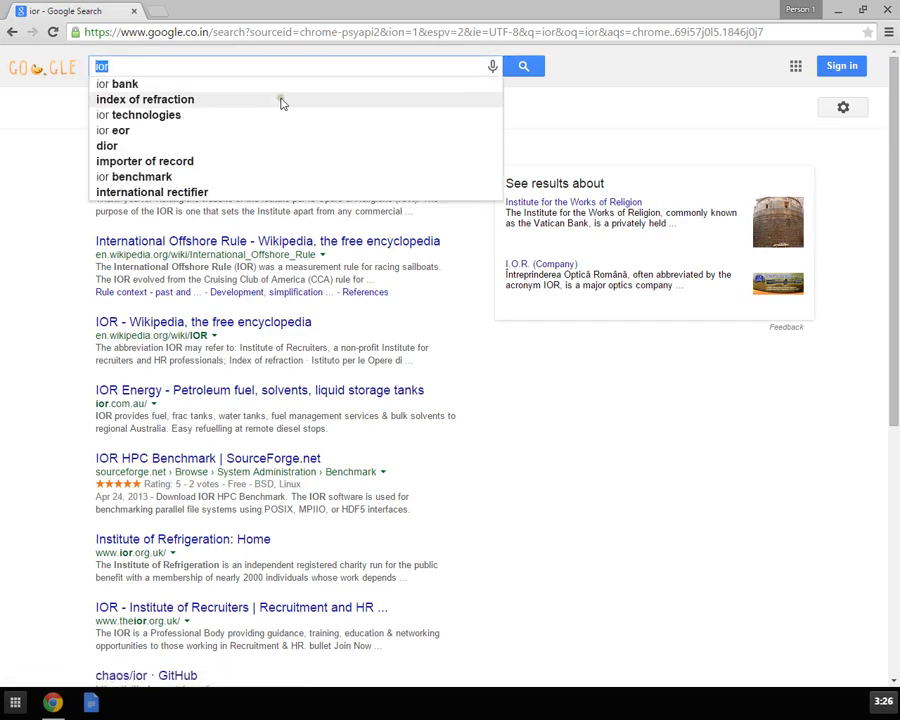
type("ior ")
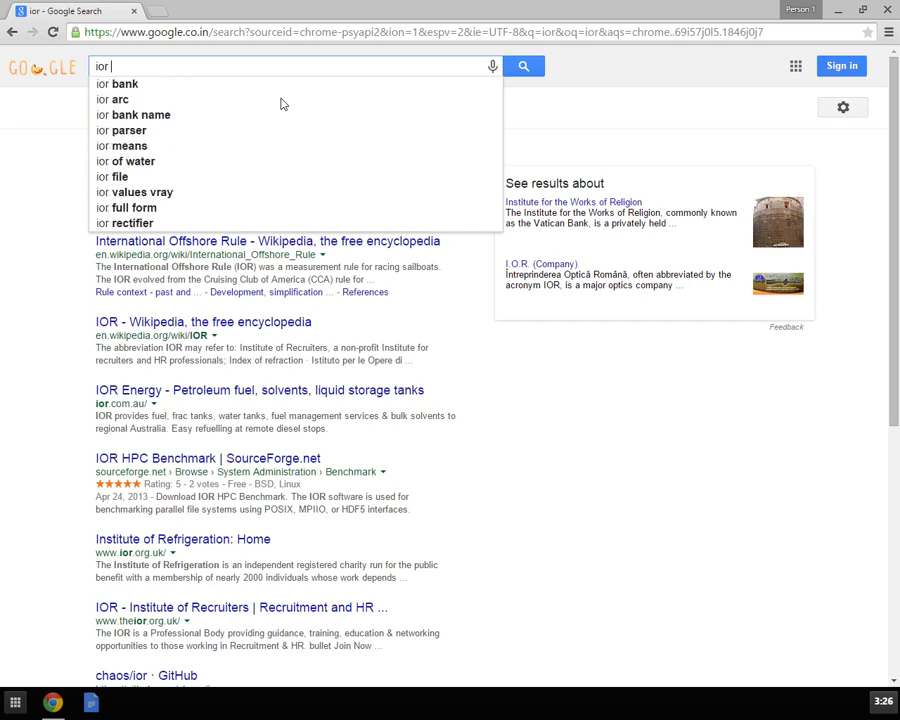
type("value")
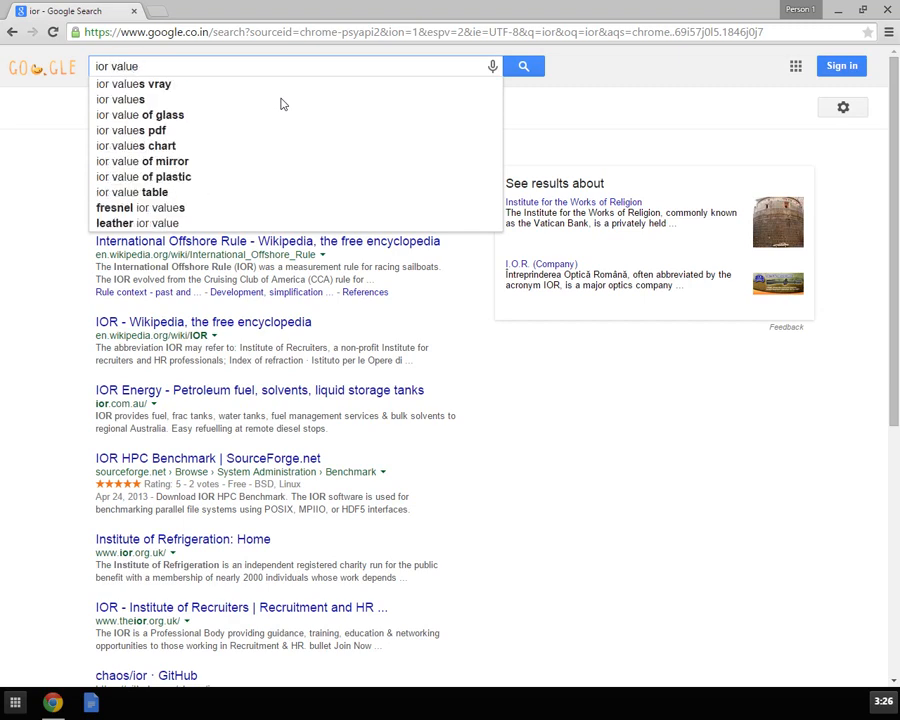
type("s vray")
key("Return")
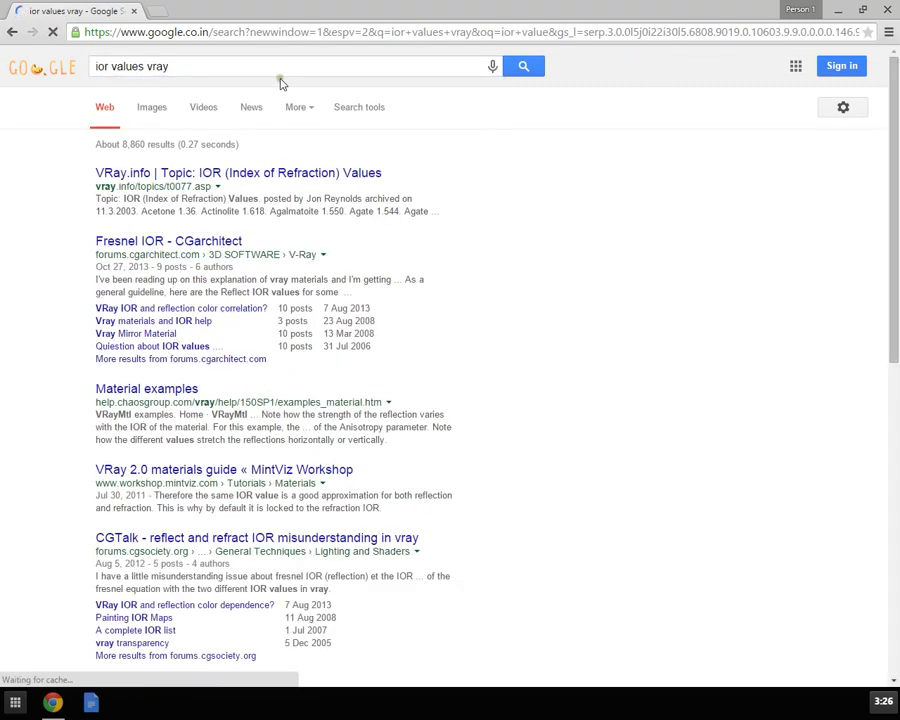
Check the Material examples result, close its page, and open the IOR value chart from the image results
scroll(256, 228, "down", 1)
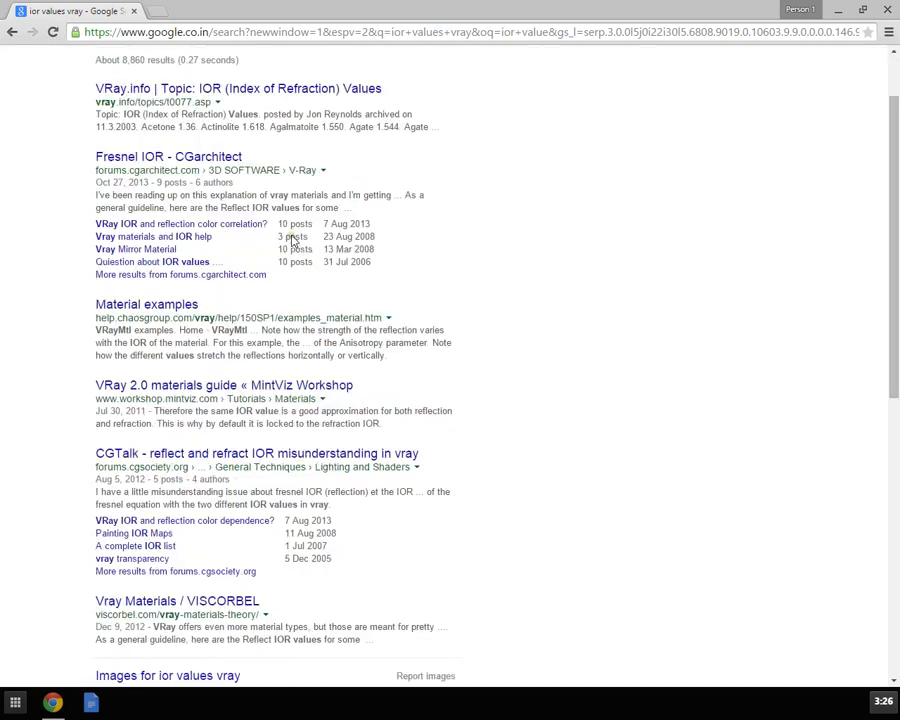
left_click(190, 303)
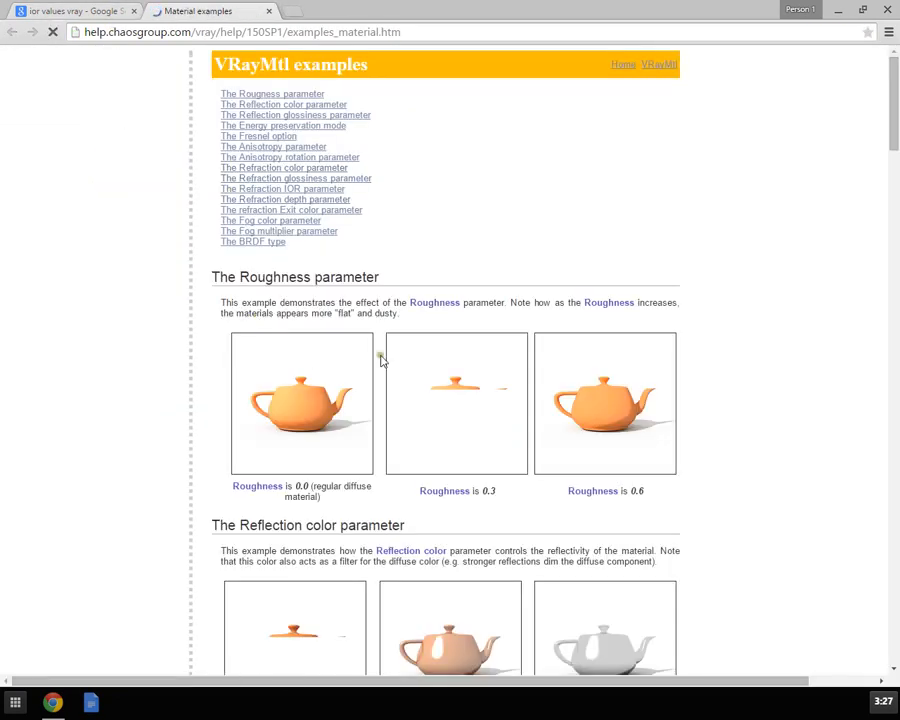
middle_click(161, 17)
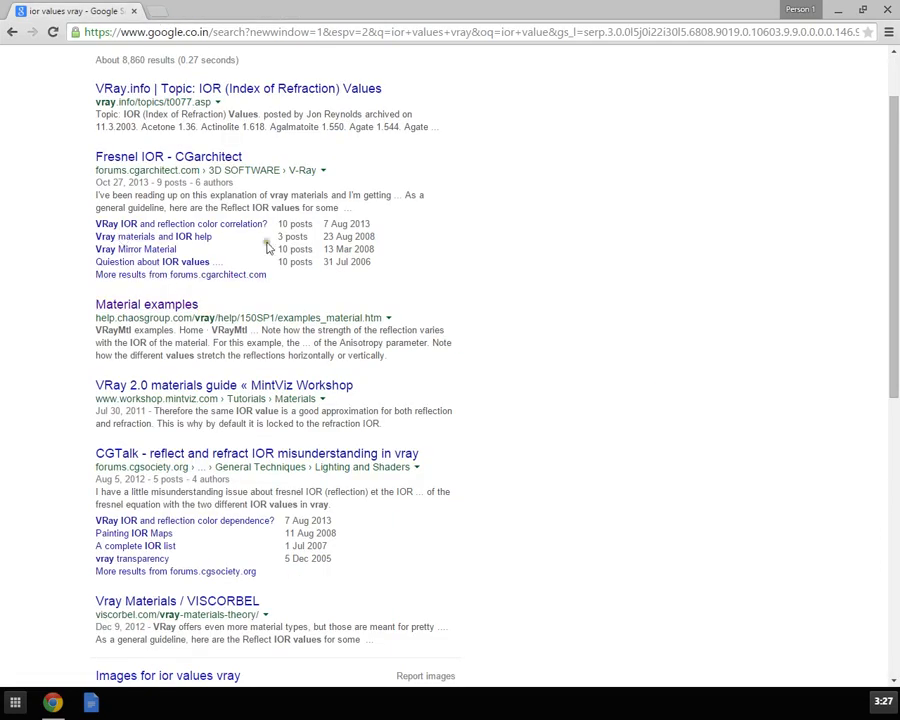
scroll(417, 288, "down", 3)
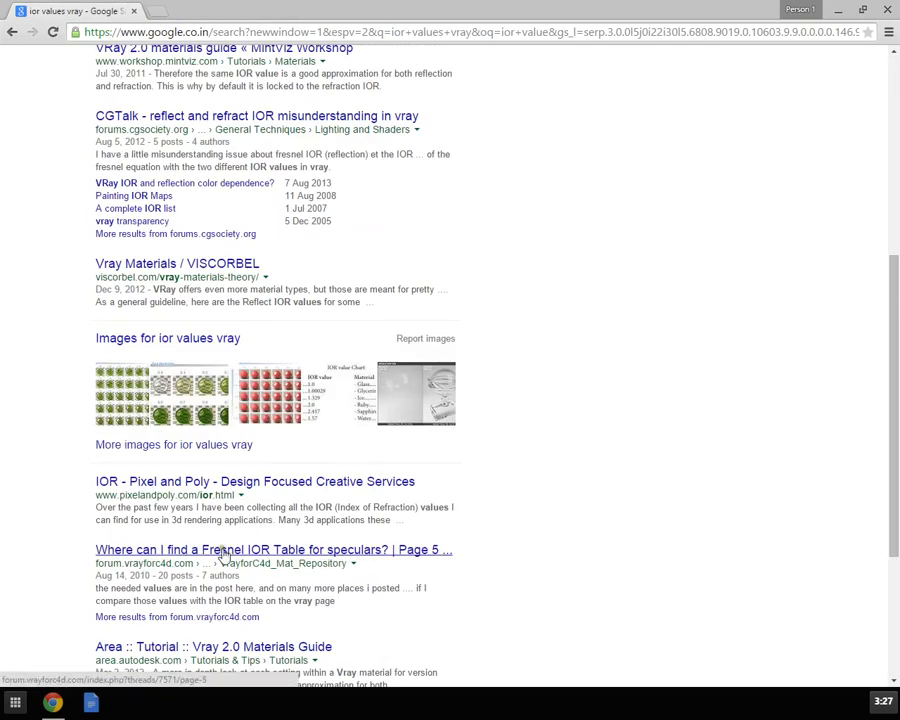
left_click(348, 398)
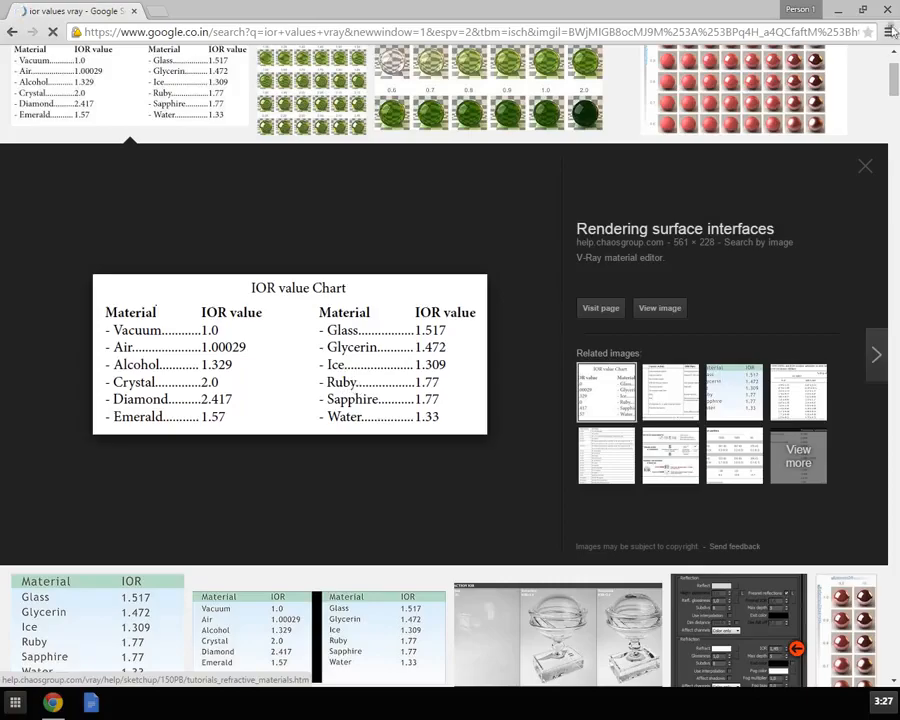
Switch back to 3ds Max and set the refraction IOR of the 03 - Default material to 1.5
left_click(841, 11)
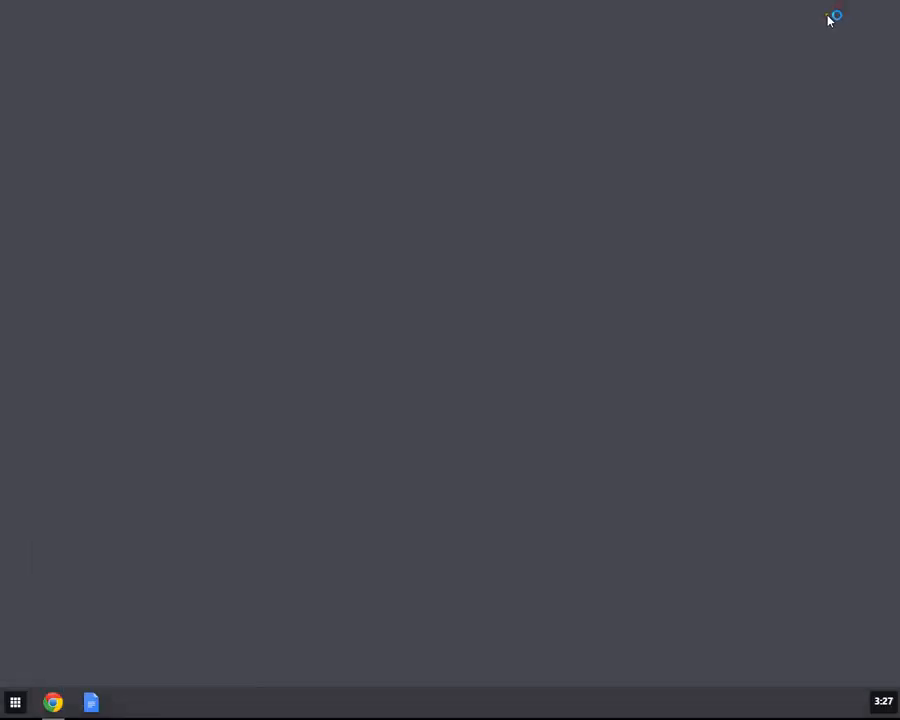
left_click(318, 705)
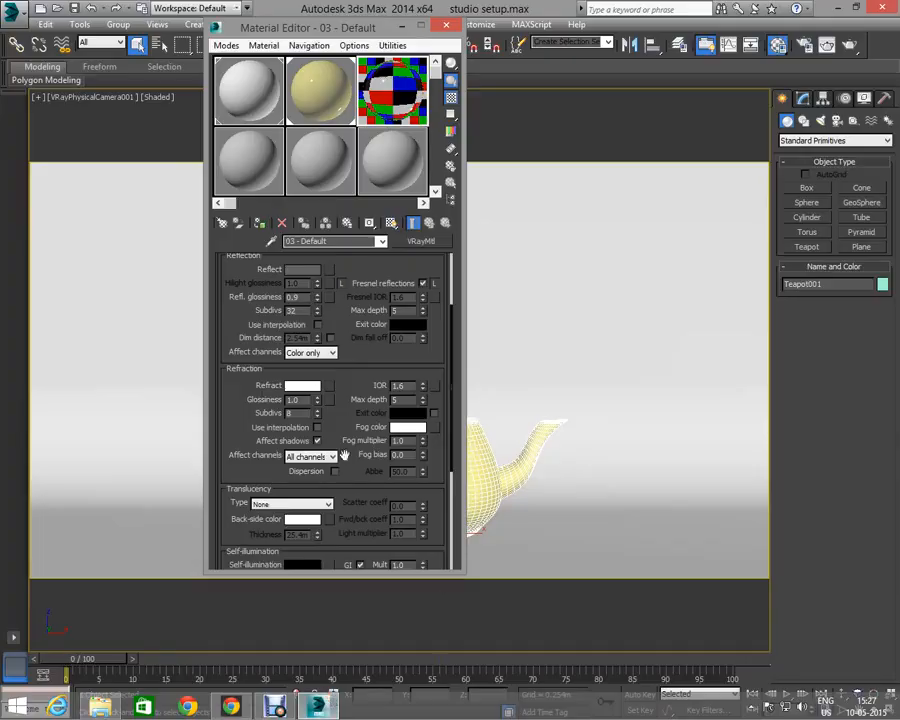
left_click(404, 386)
left_click_drag(404, 386, 343, 387)
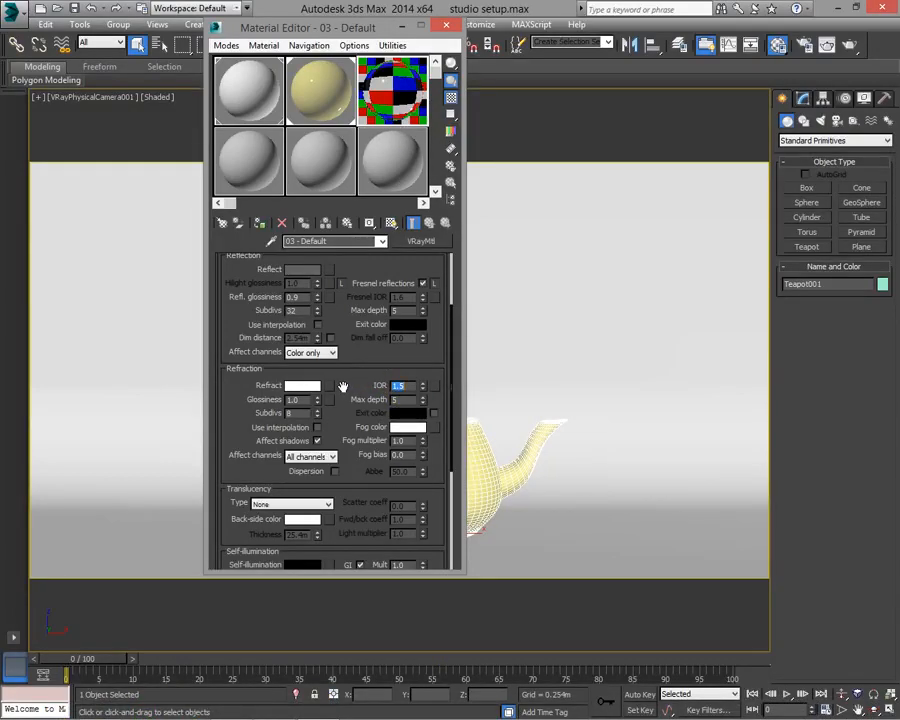
Reposition the Material Editor window over the teapot and review the material's reflection and refraction settings
left_click_drag(354, 22, 439, 13)
scroll(450, 327, "up", 3)
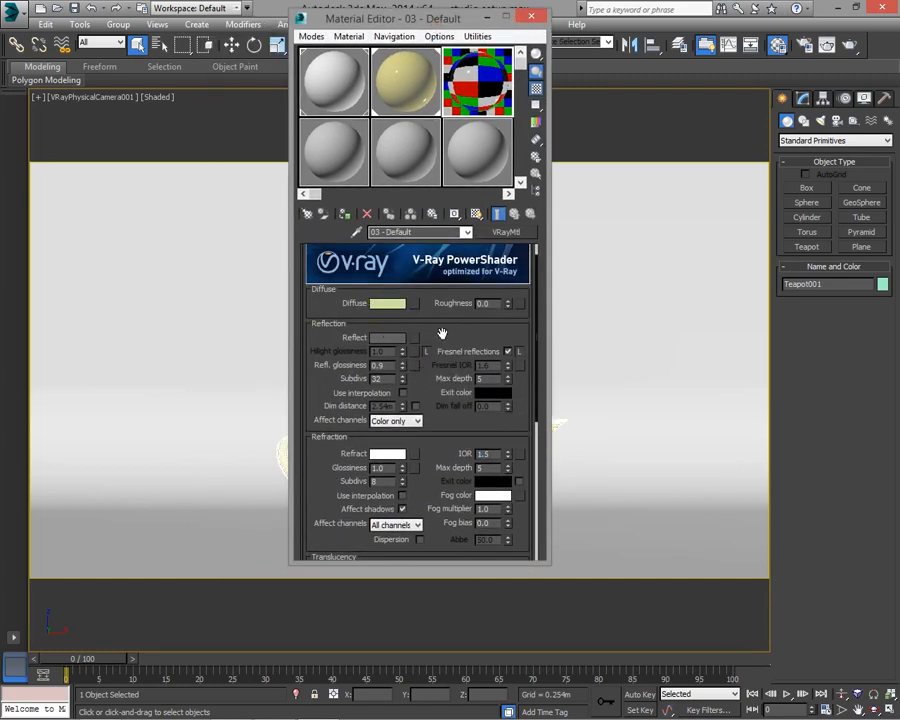
scroll(441, 333, "down", 3)
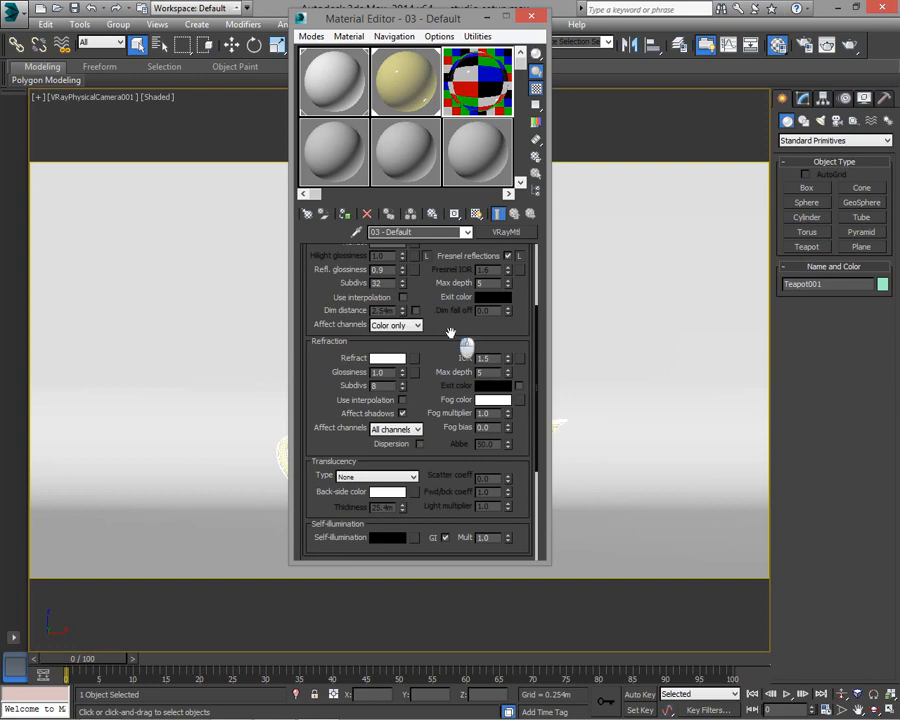
left_click_drag(450, 333, 414, 408)
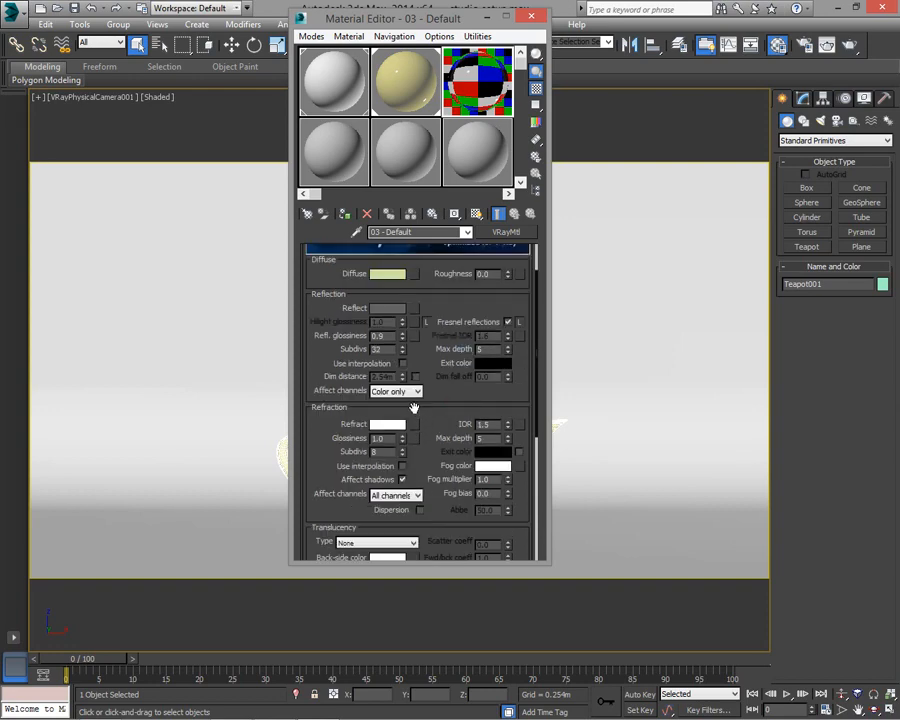
Expand the maps of the 03 - Default material and choose a Bitmap for its Diffuse map slot
scroll(460, 400, "down", 7)
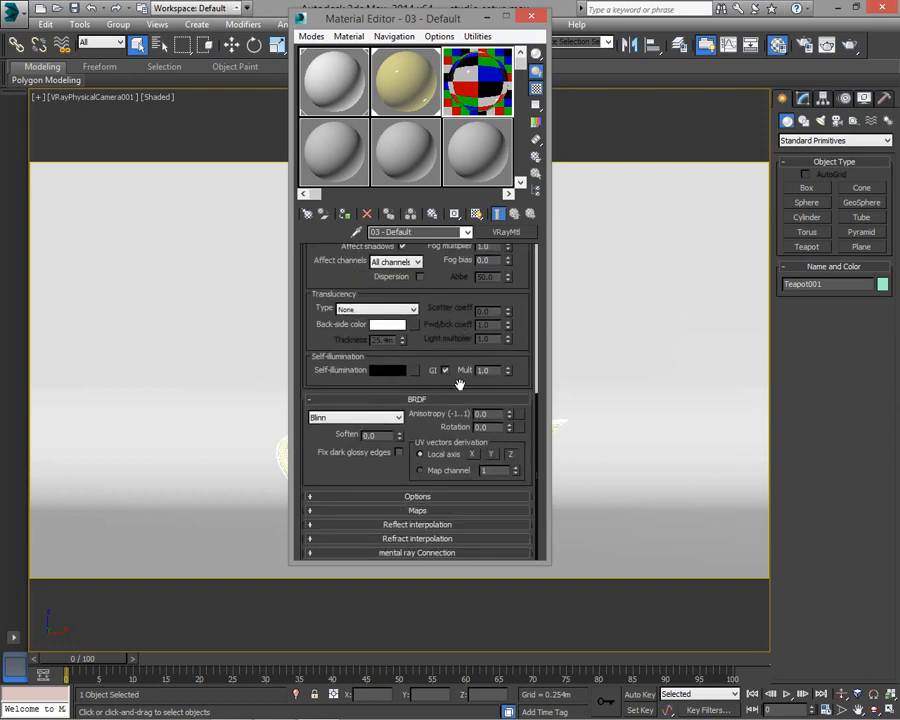
left_click(418, 510)
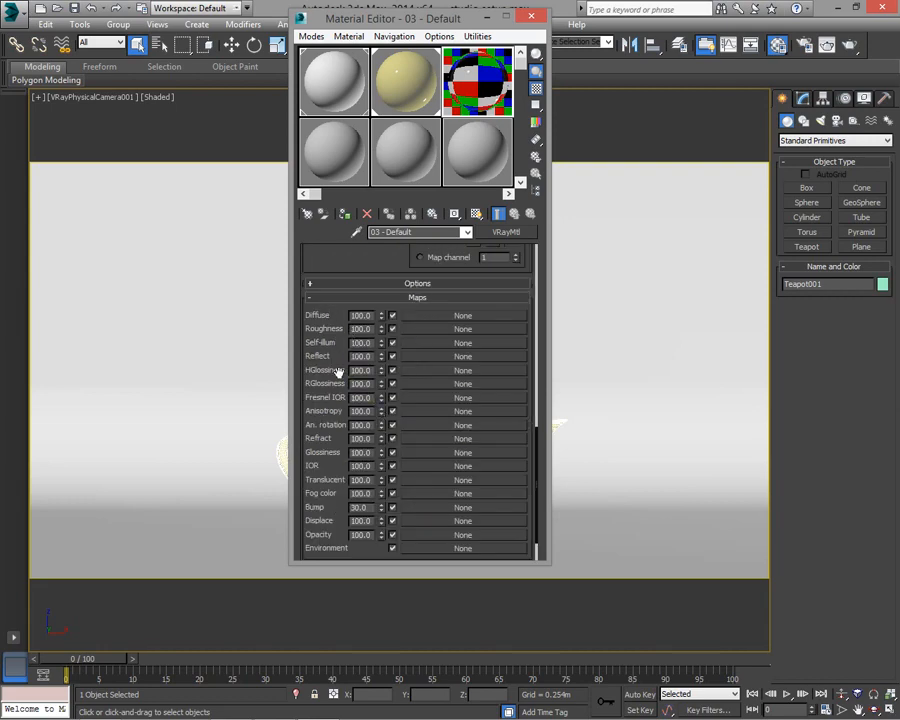
scroll(322, 386, "up", 1)
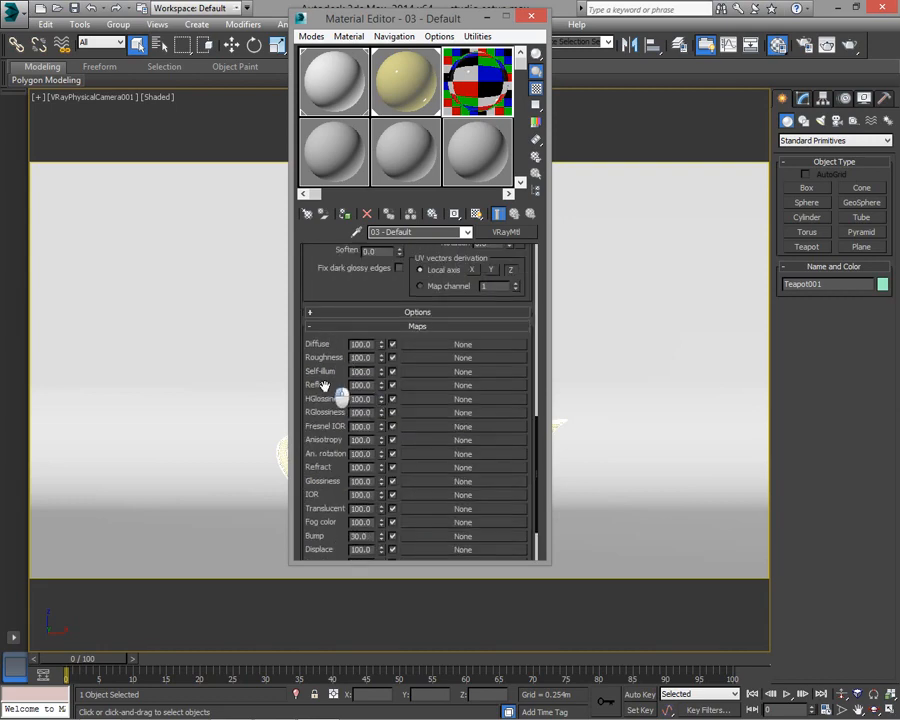
left_click(410, 345)
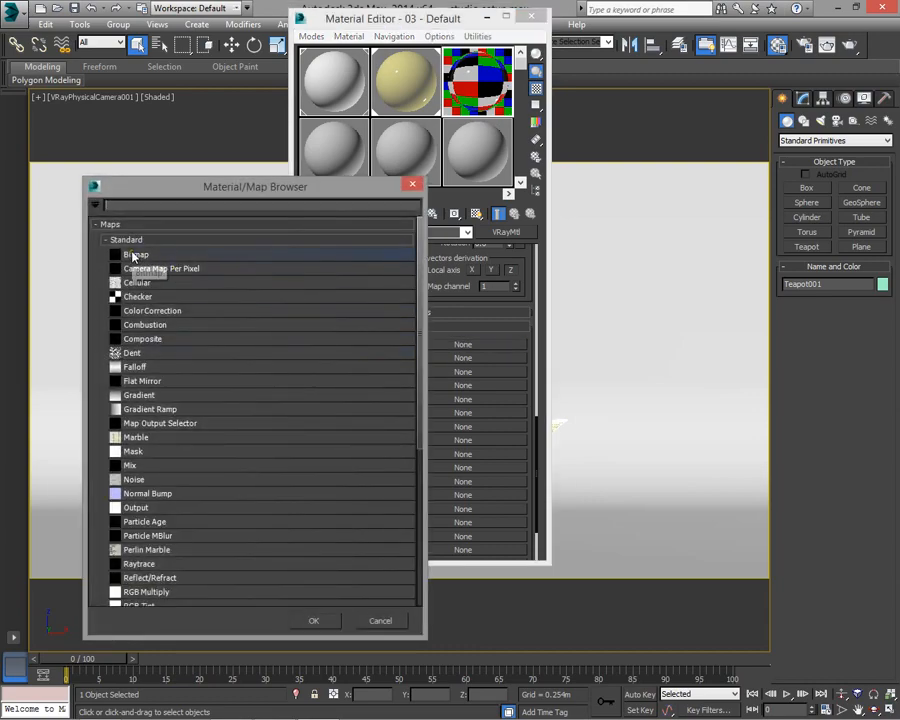
left_click_drag(200, 186, 490, 202)
double_click(425, 271)
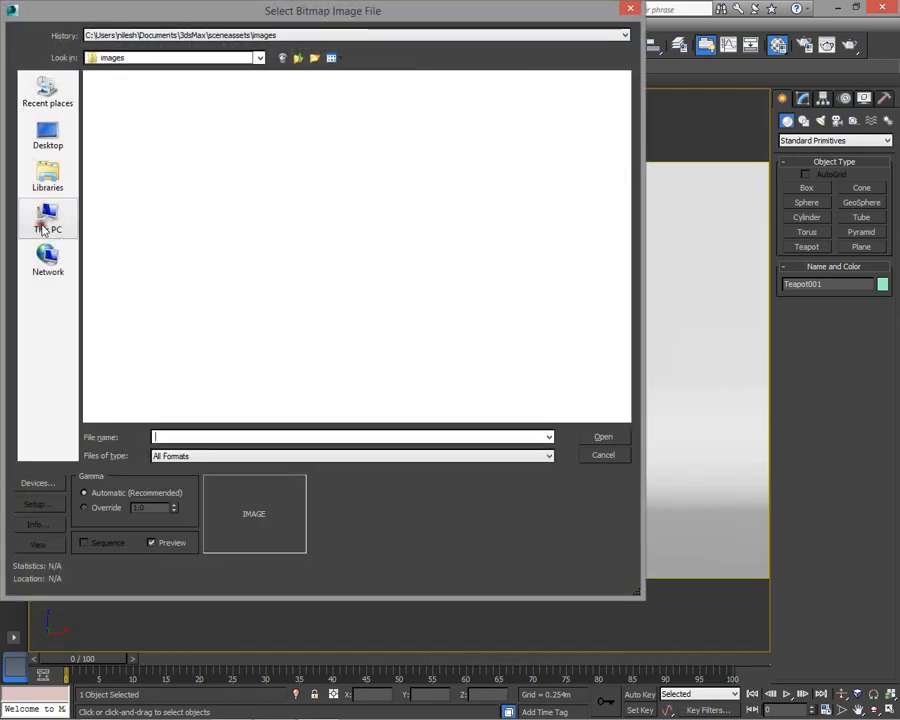
Load texture_BB_SPECULAR.jpg from F:\Texture\FABRICS-SIENA_(21-DEC-2014) as the diffuse bitmap and return to the parent material
left_click(43, 229)
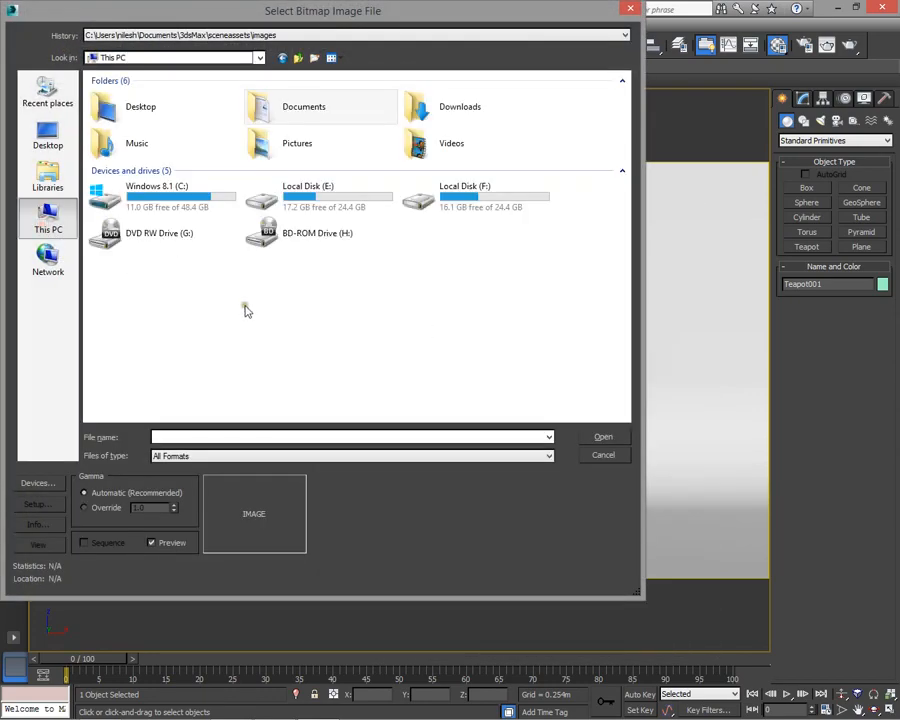
double_click(484, 232)
left_click(193, 242)
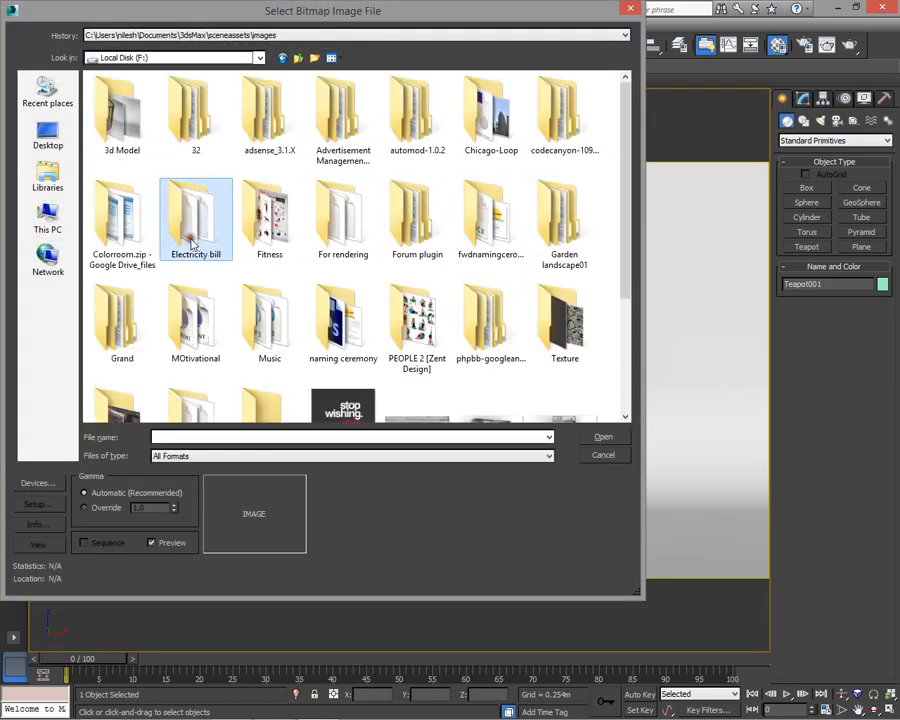
left_click(563, 320)
double_click(563, 350)
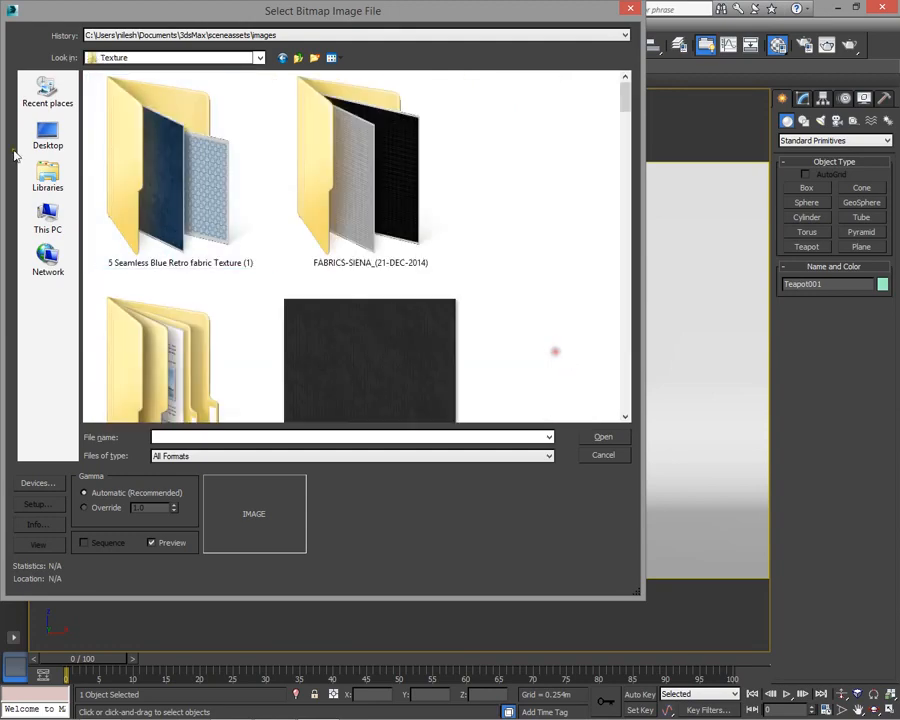
double_click(365, 200)
left_click(195, 110)
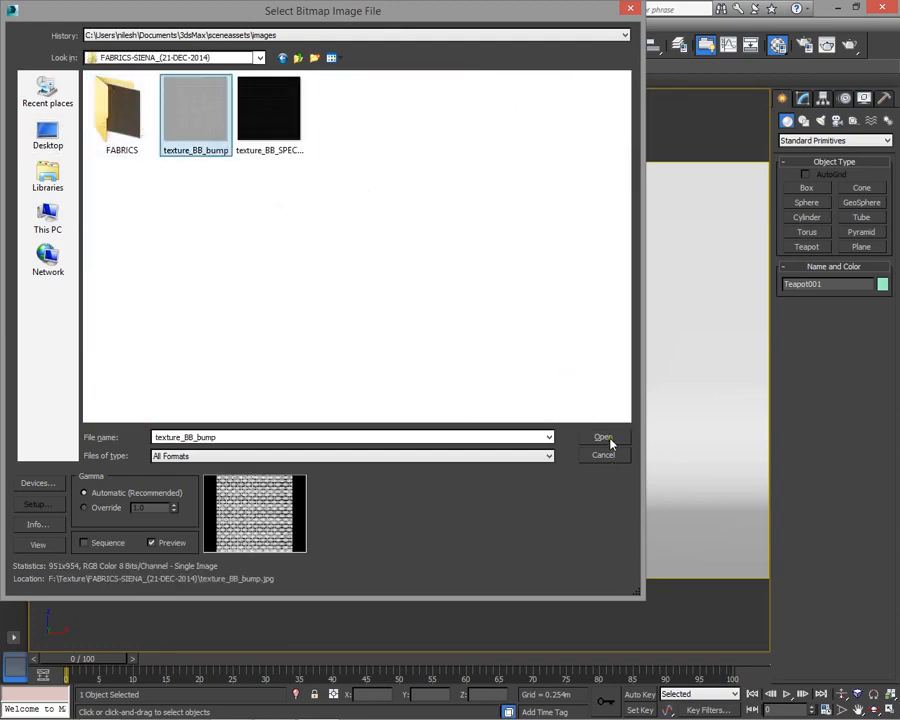
left_click(281, 122)
left_click(604, 437)
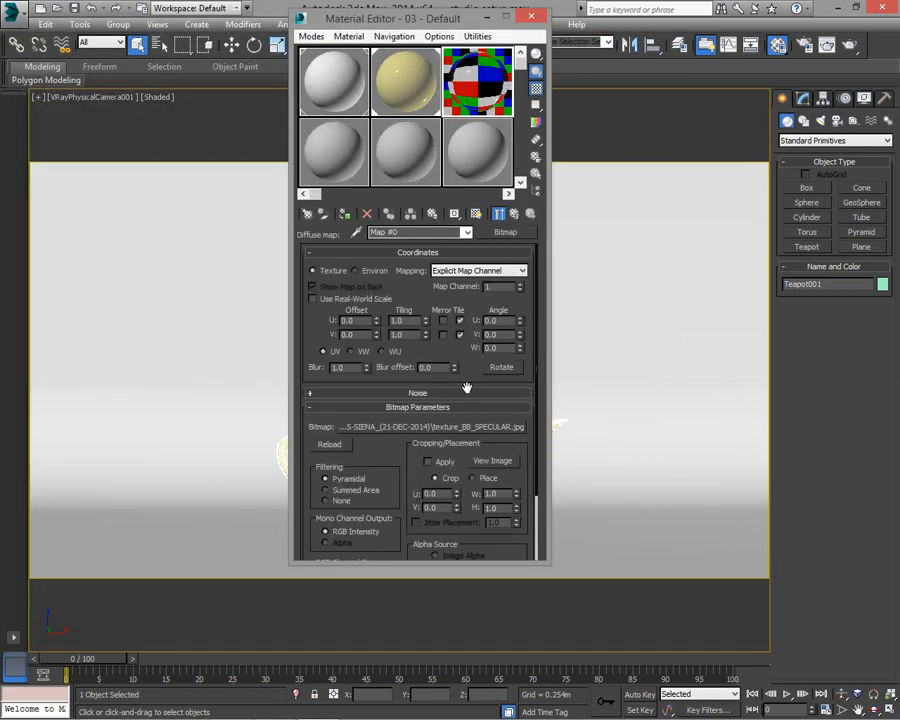
left_click(527, 214)
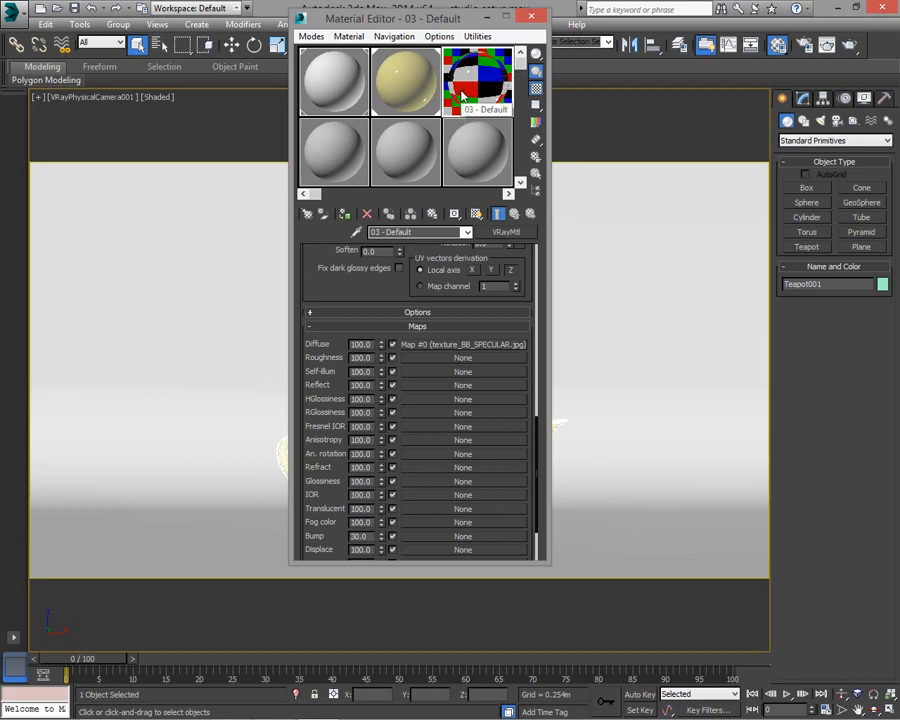
Set the material's refraction color to black and check the textured sample in an enlarged preview
scroll(430, 291, "up", 10)
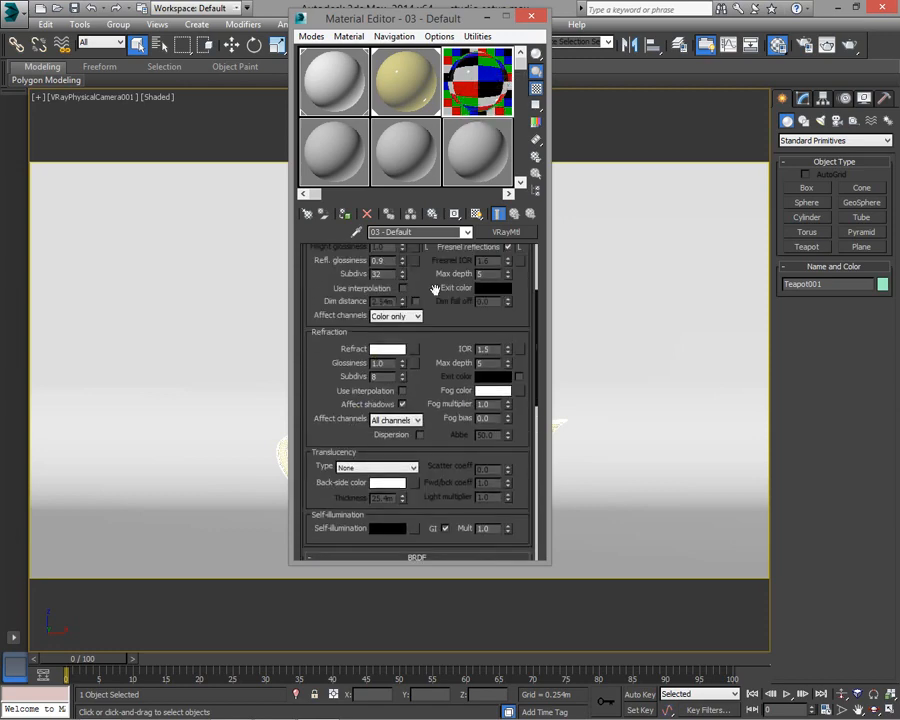
scroll(435, 290, "up", 5)
left_click(388, 477)
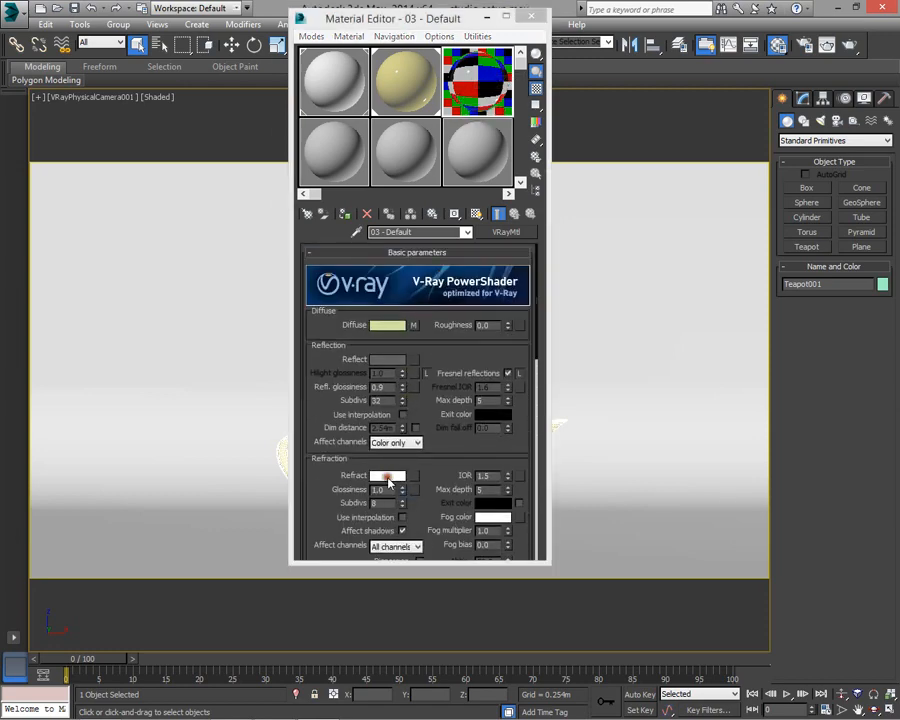
left_click_drag(413, 193, 415, 86)
left_click(516, 207)
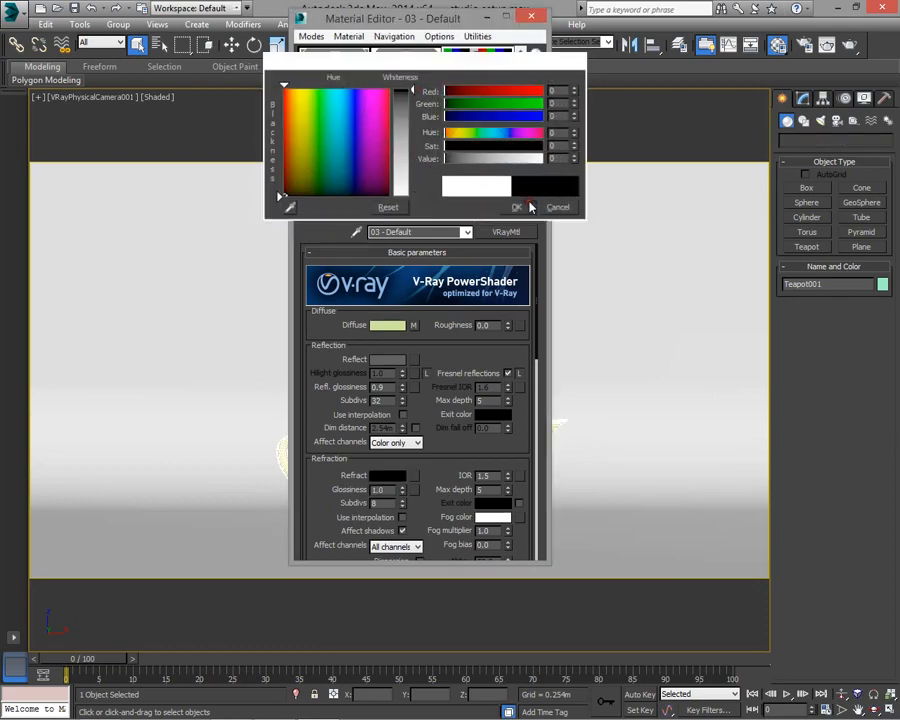
double_click(476, 90)
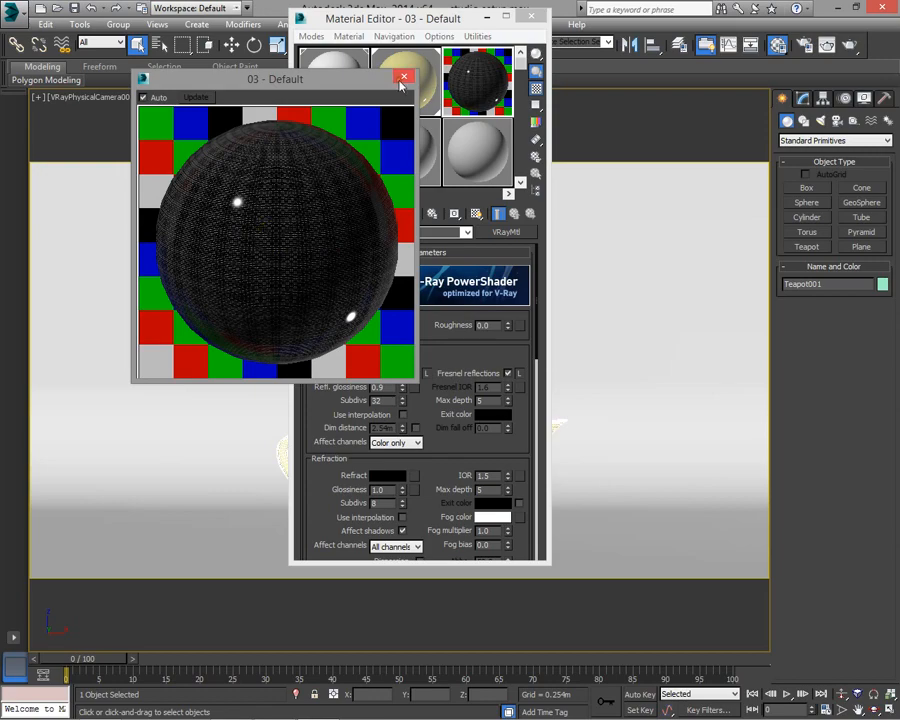
left_click(402, 77)
Copy the diffuse map into the Bump slot using the Copy method and check the enlarged sample sphere
scroll(319, 328, "down", 10)
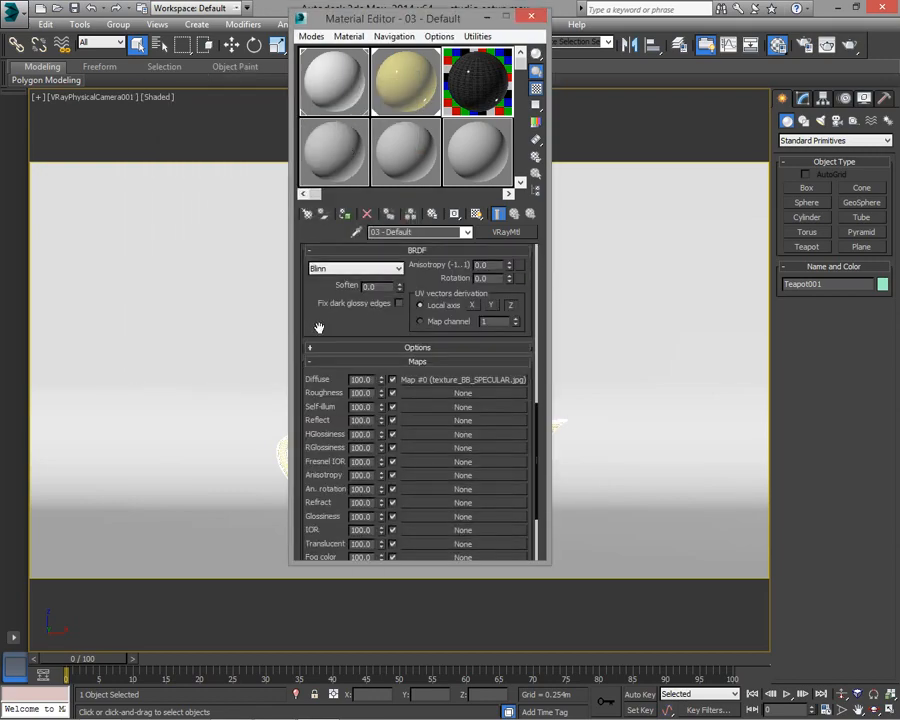
scroll(352, 400, "down", 2)
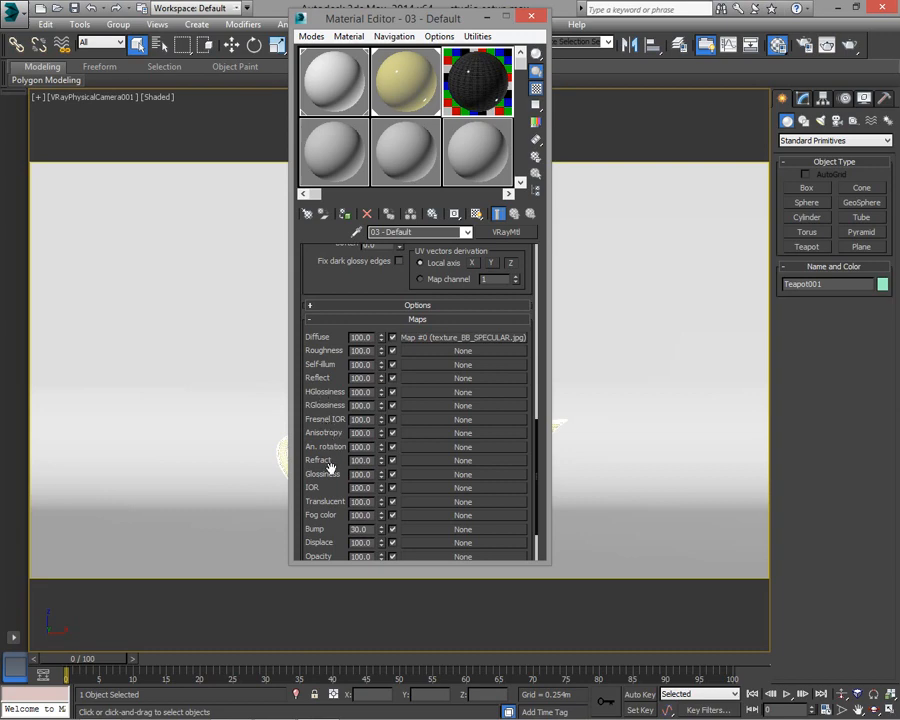
scroll(336, 472, "down", 2)
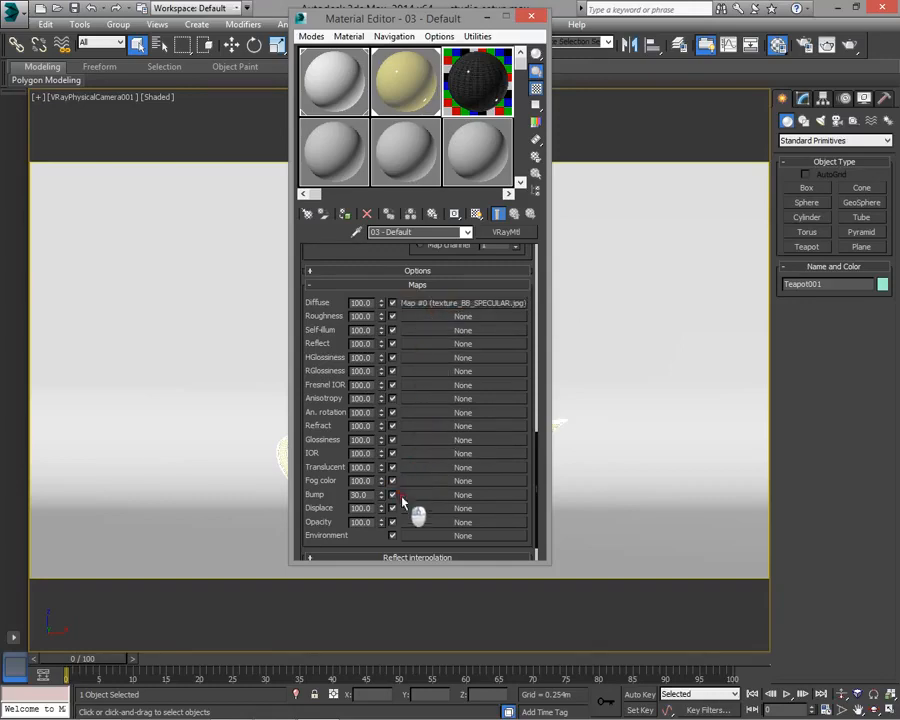
left_click_drag(419, 502, 420, 500)
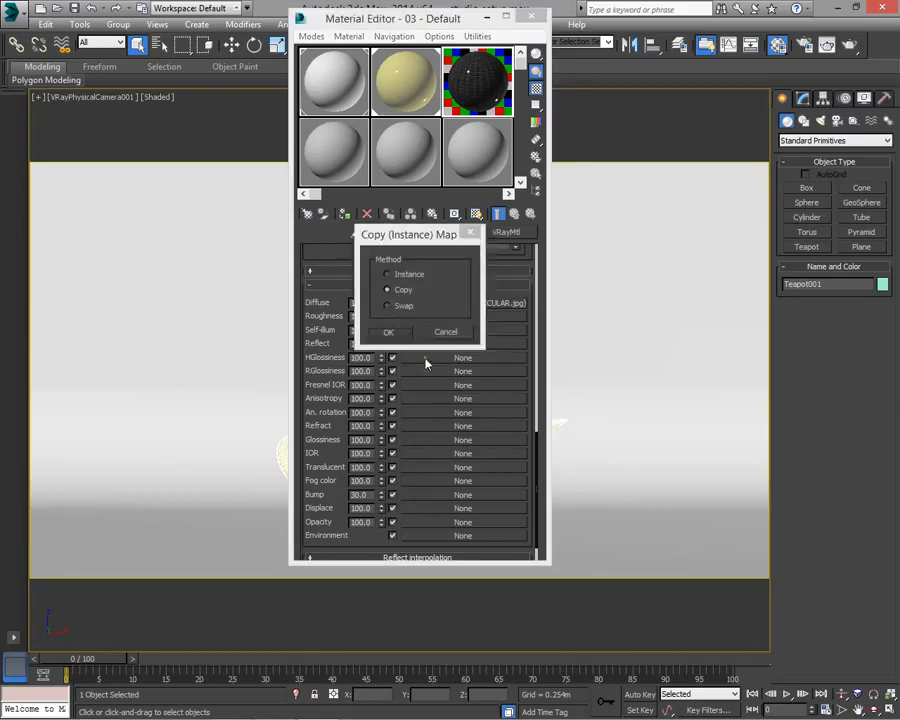
left_click(389, 333)
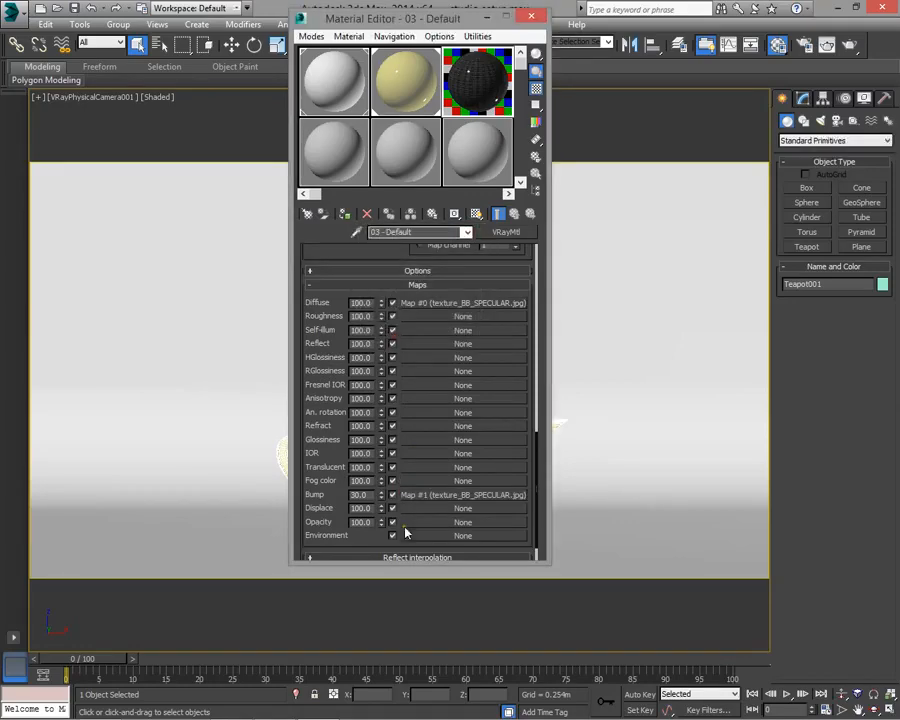
double_click(475, 80)
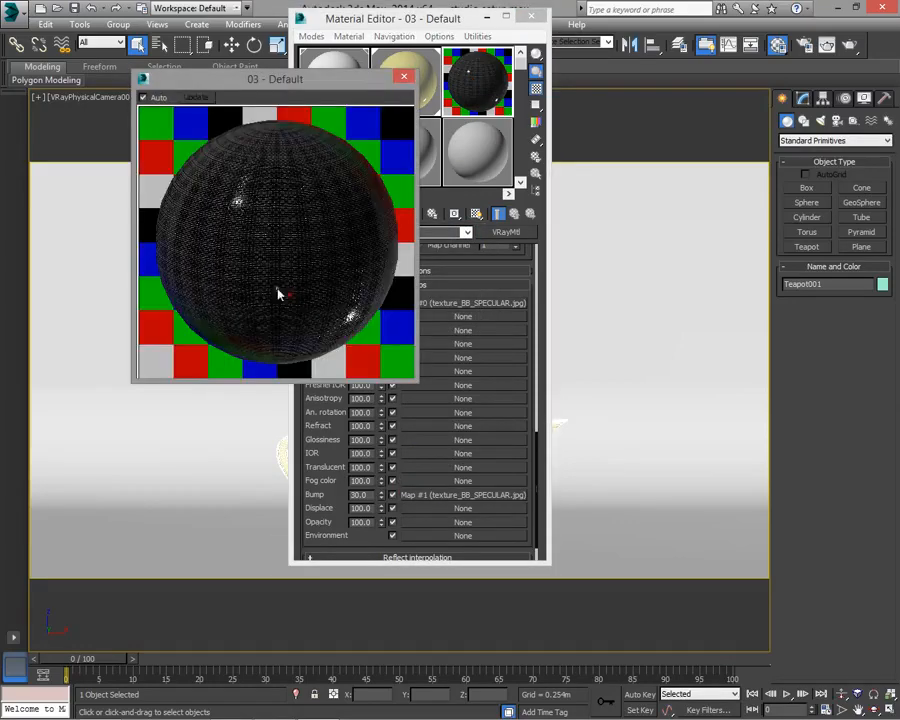
left_click(404, 76)
Look over the 02 - Default material's rollouts, then review the map slots and basic parameters of 03 - Default
left_click(405, 82)
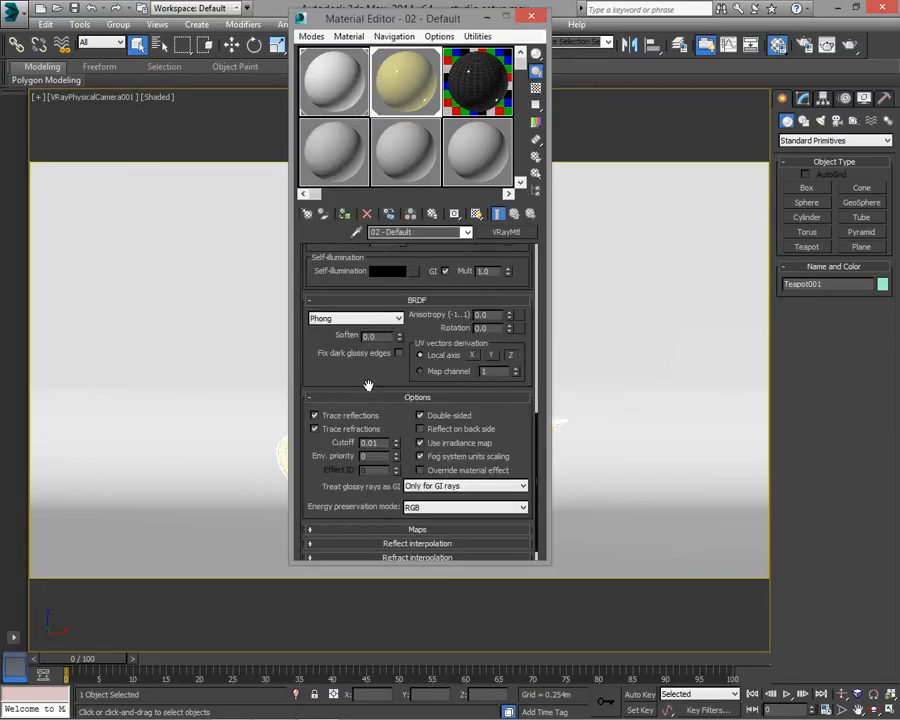
scroll(522, 357, "down", 1)
left_click(434, 510)
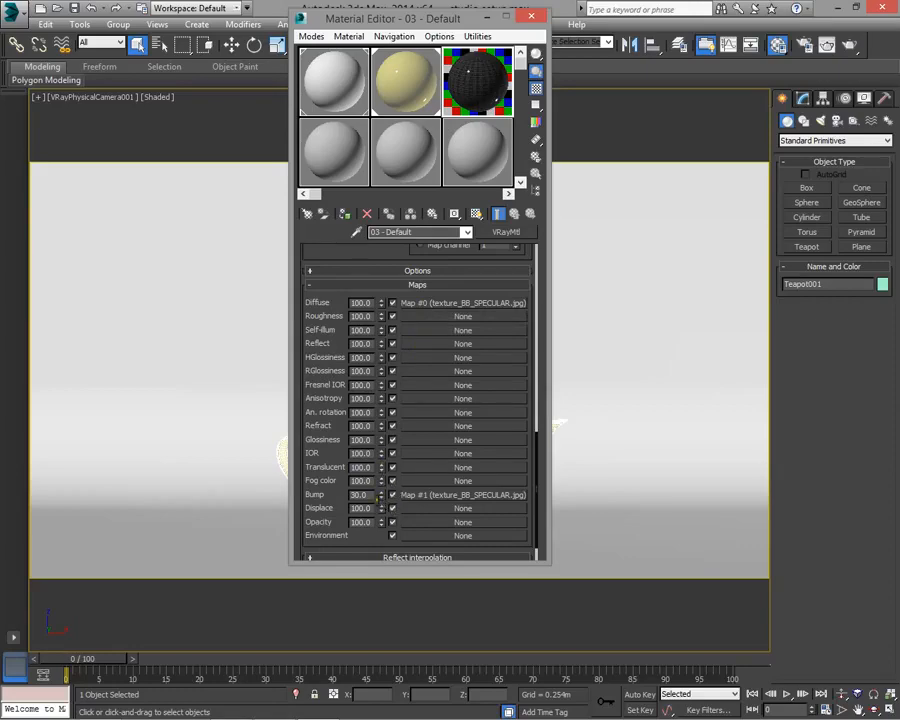
left_click_drag(334, 397, 331, 414)
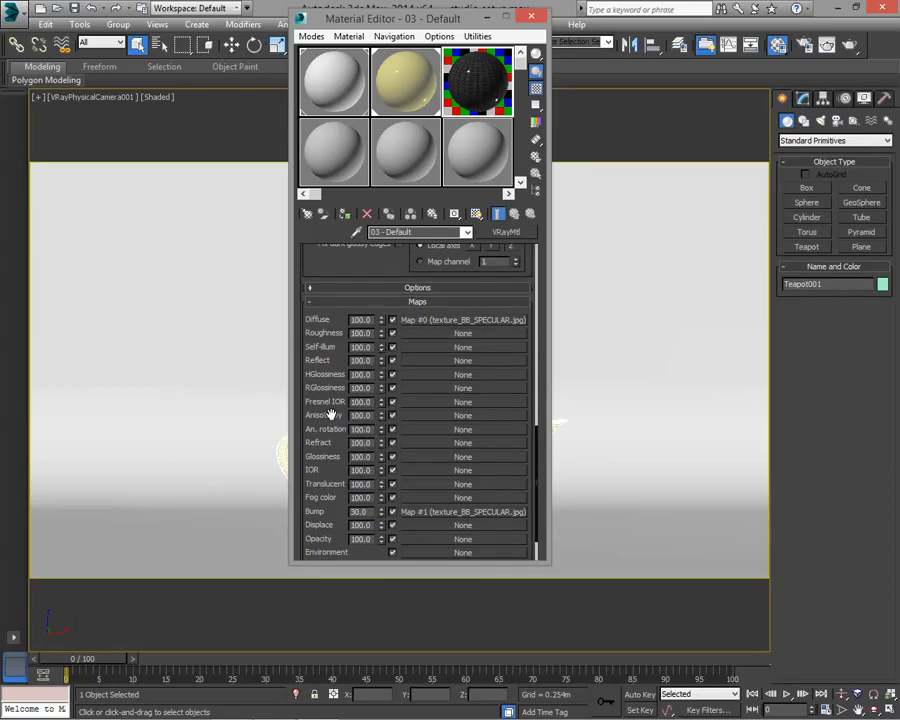
scroll(329, 415, "up", 2)
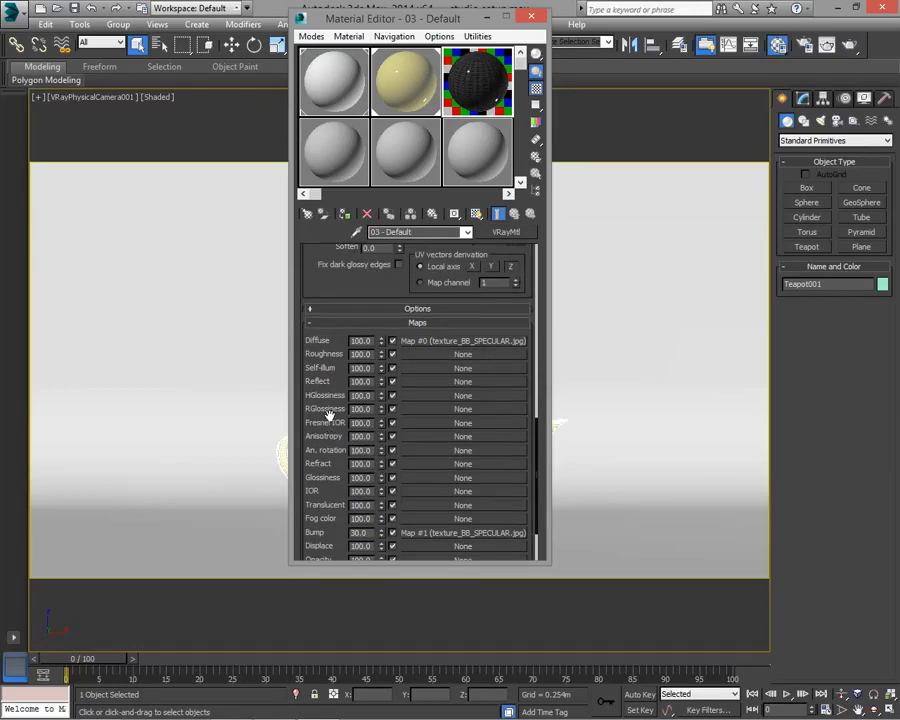
scroll(323, 417, "up", 10)
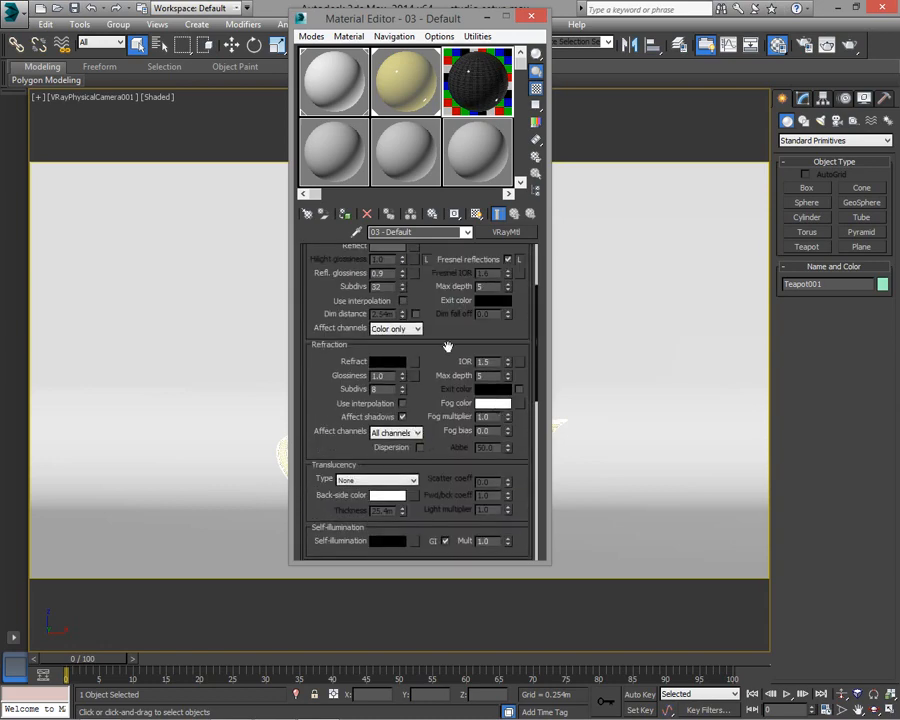
scroll(450, 452, "up", 3)
scroll(457, 444, "down", 2)
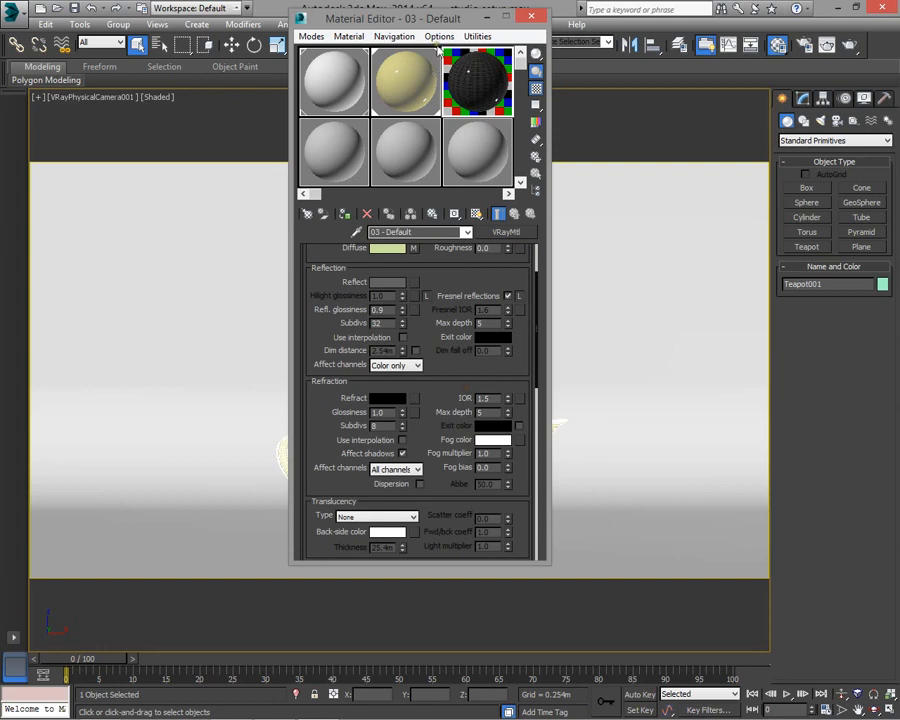
Uncover the teapot and clone it along the positive X axis as a single copy named Teapot002
left_click_drag(308, 14, 128, 62)
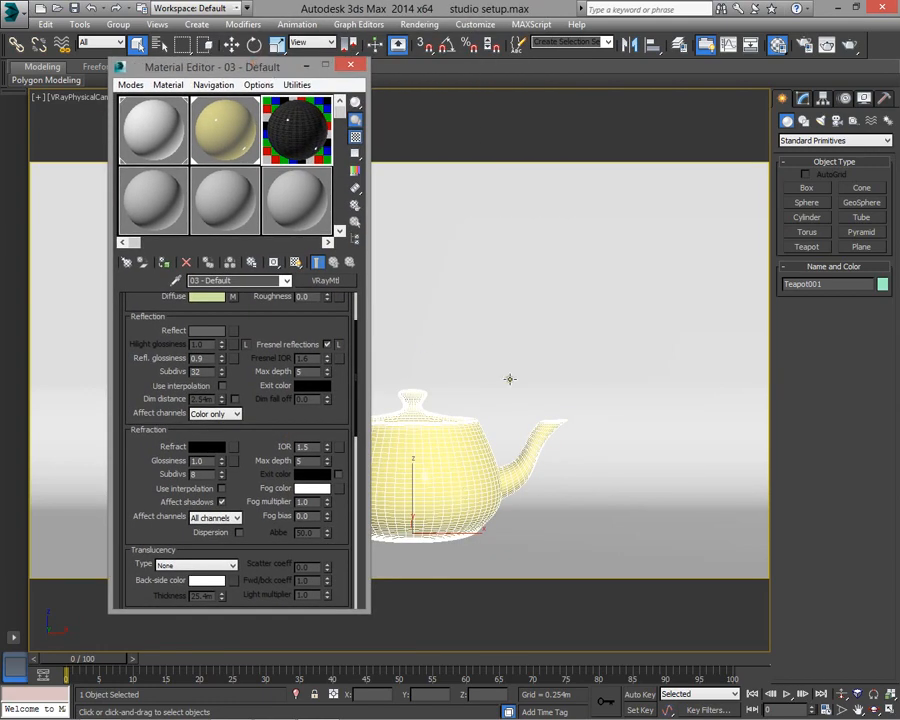
key("w")
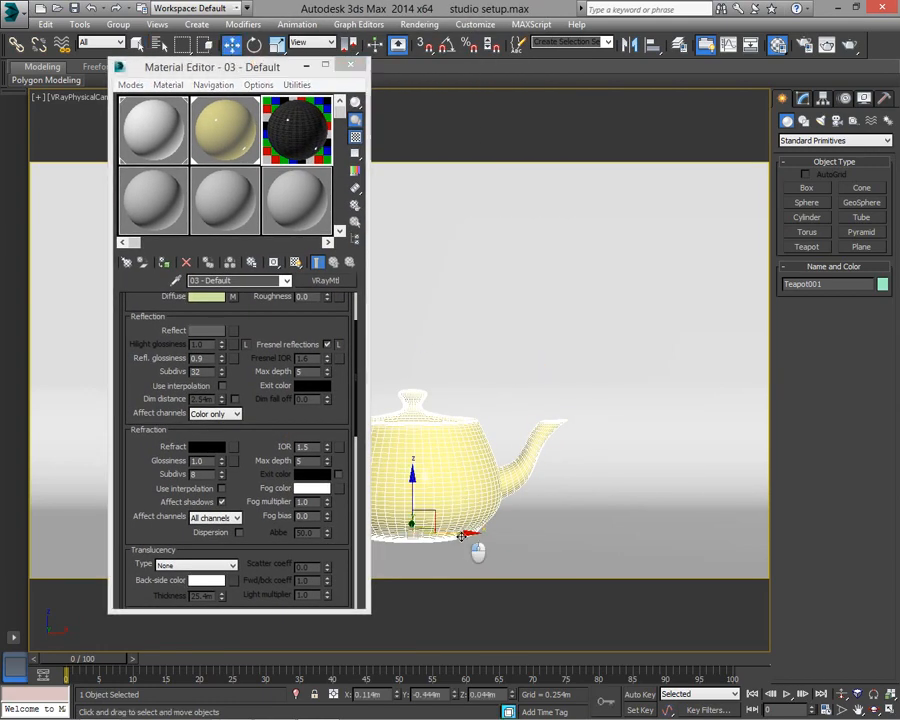
mouse_move(478, 534)
left_mouse_down("shift")
mouse_move(649, 552)
mouse_move(717, 536)
mouse_move(711, 556)
left_mouse_up("shift")
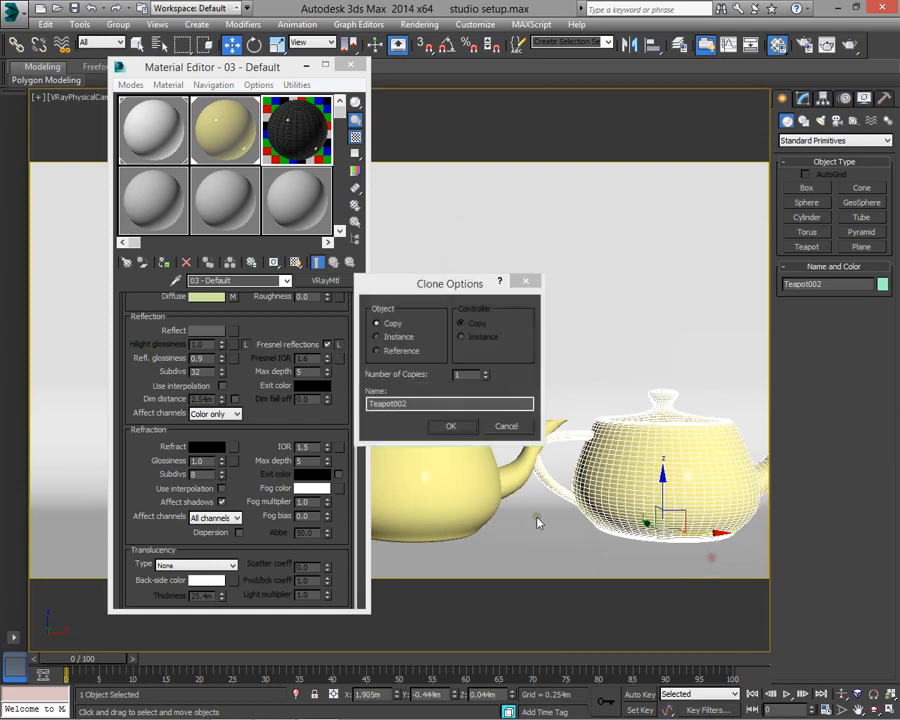
left_click(452, 426)
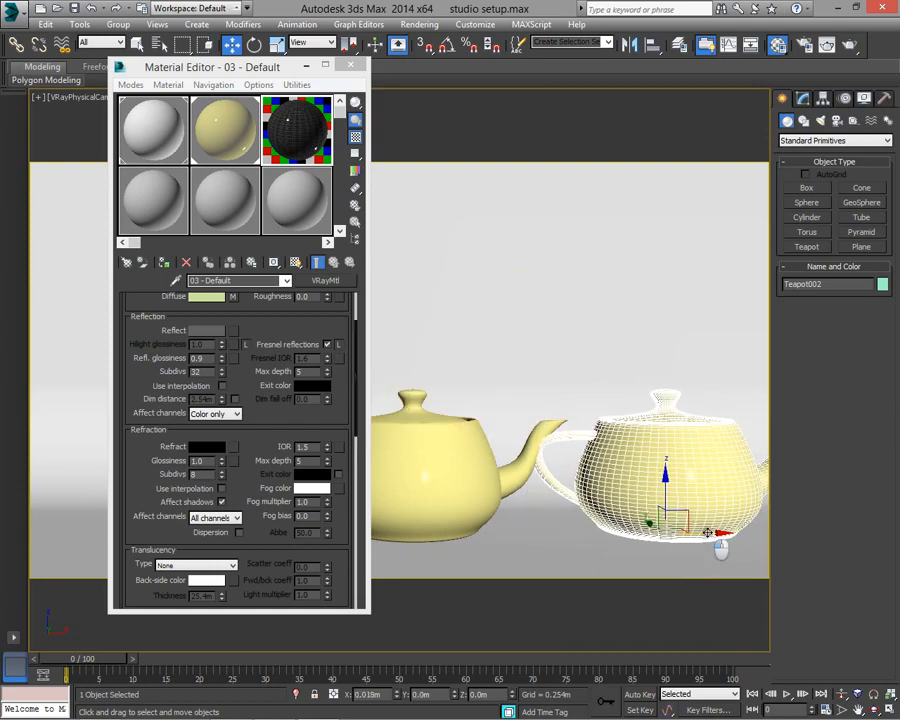
Move Teapot002 slightly back toward the original along X and scale it down uniformly until it is clearly smaller
mouse_move(725, 540)
left_mouse_down()
mouse_move(540, 548)
mouse_move(689, 566)
mouse_move(681, 553)
left_mouse_up()
left_click(681, 554)
key("r")
left_click(655, 508)
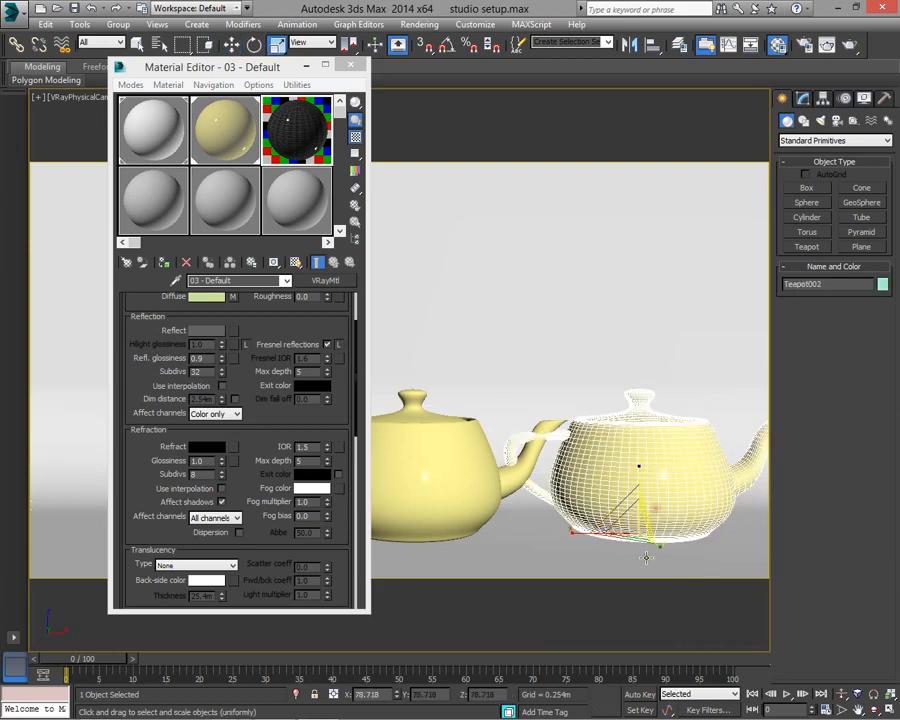
left_click_drag(636, 516, 613, 560)
Clone Teapot001 along the negative X axis as a single copy named Teapot003, with the Material Editor minimized
left_click(459, 477)
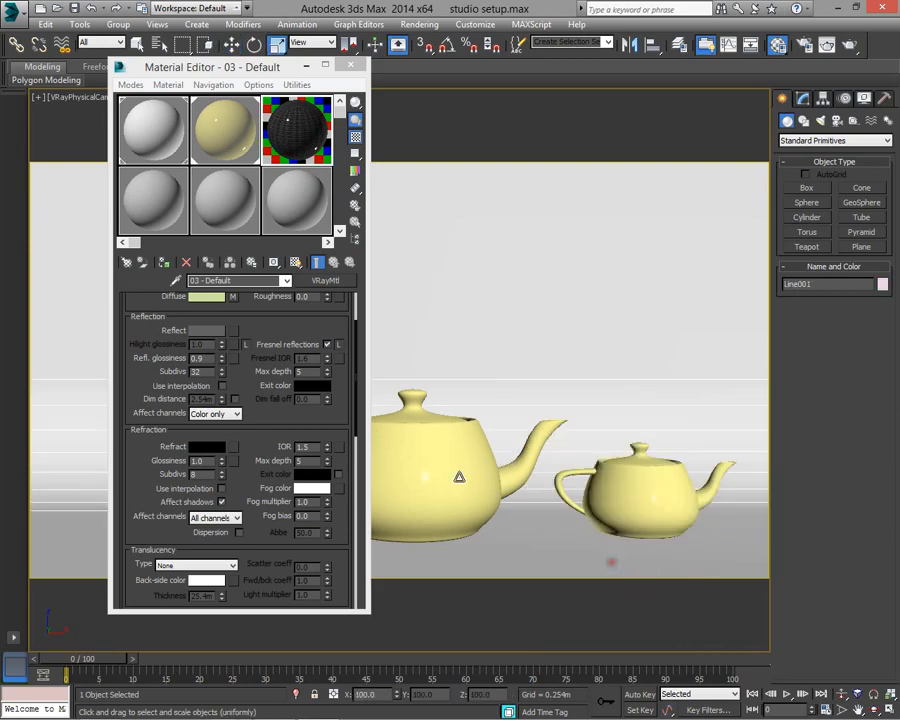
left_click(350, 65)
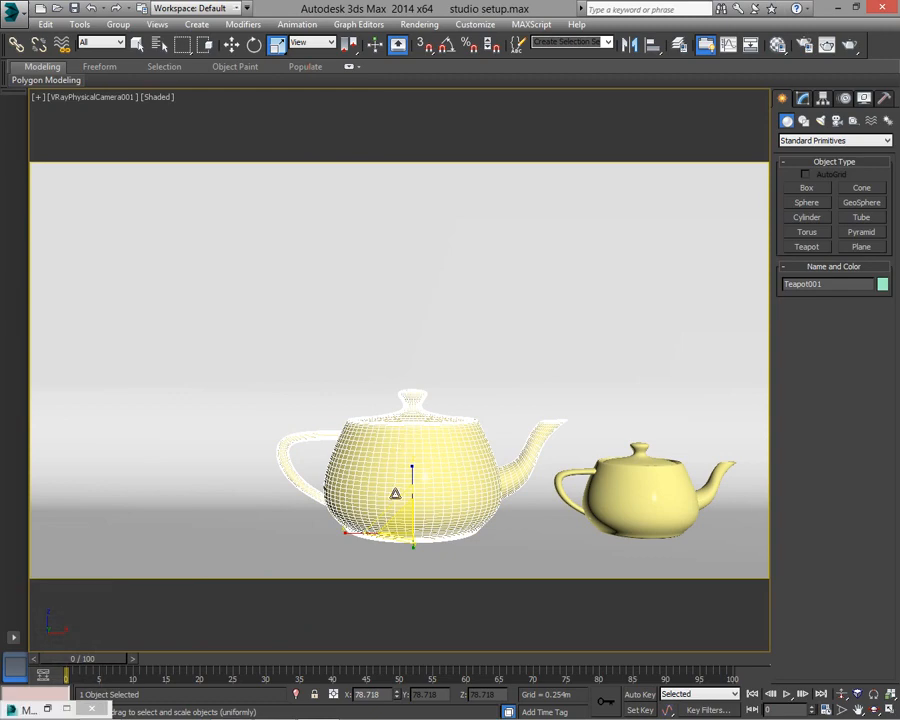
key("w")
left_click_drag(456, 533, 203, 535, "shift")
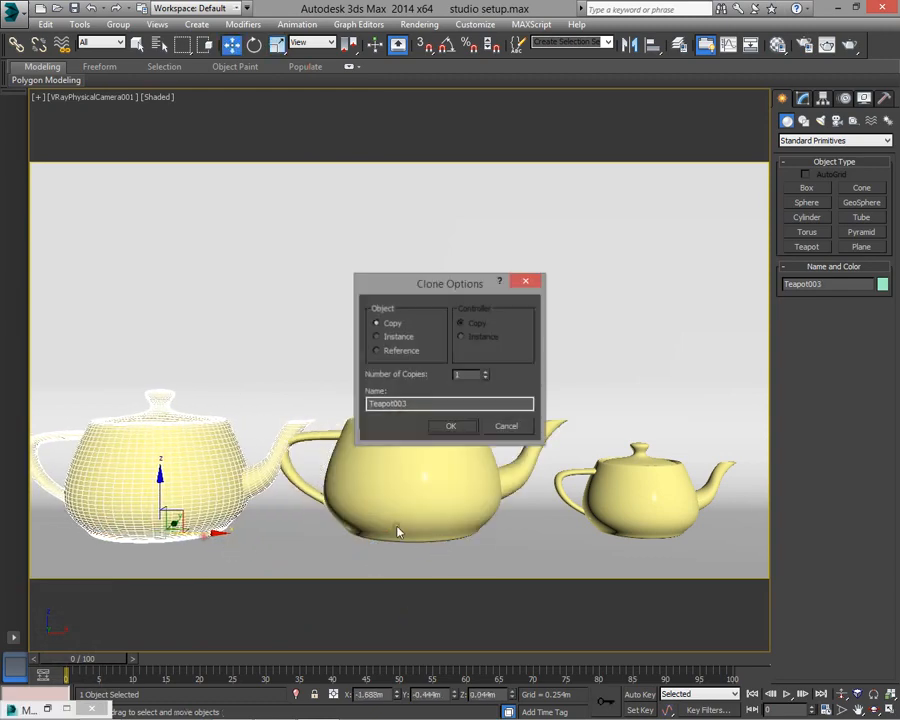
left_click(454, 424)
left_click(456, 418)
Rotate Teapot003 by about -27 degrees around the Z axis
key("e")
left_click(240, 480)
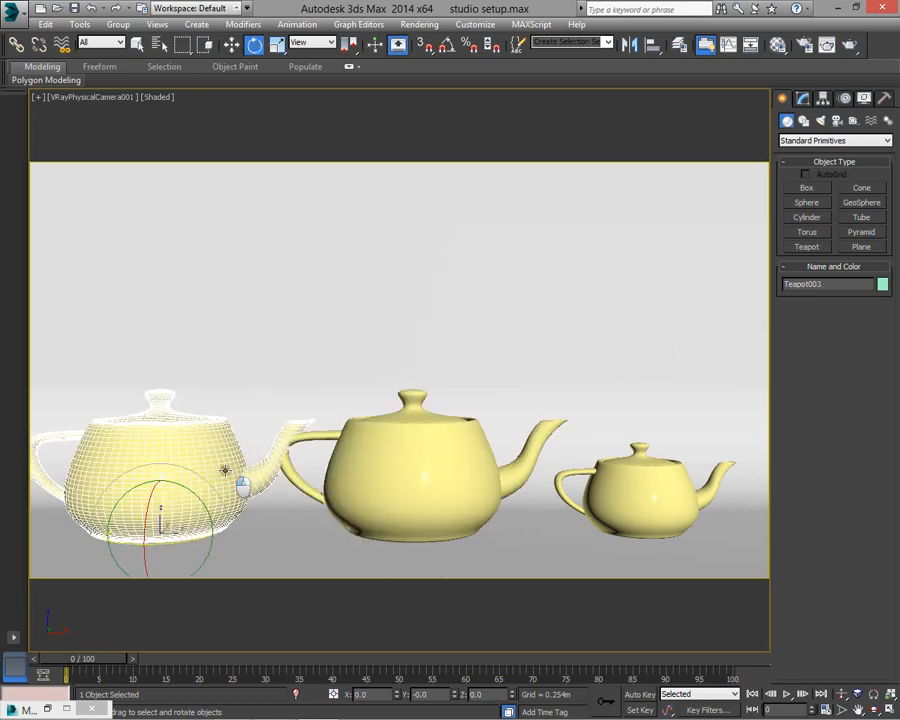
left_click_drag(179, 541, 139, 540)
left_click(270, 550)
Select Teapot001 and turn the unused 07 - Default material into a VRayMtl
left_click(415, 500)
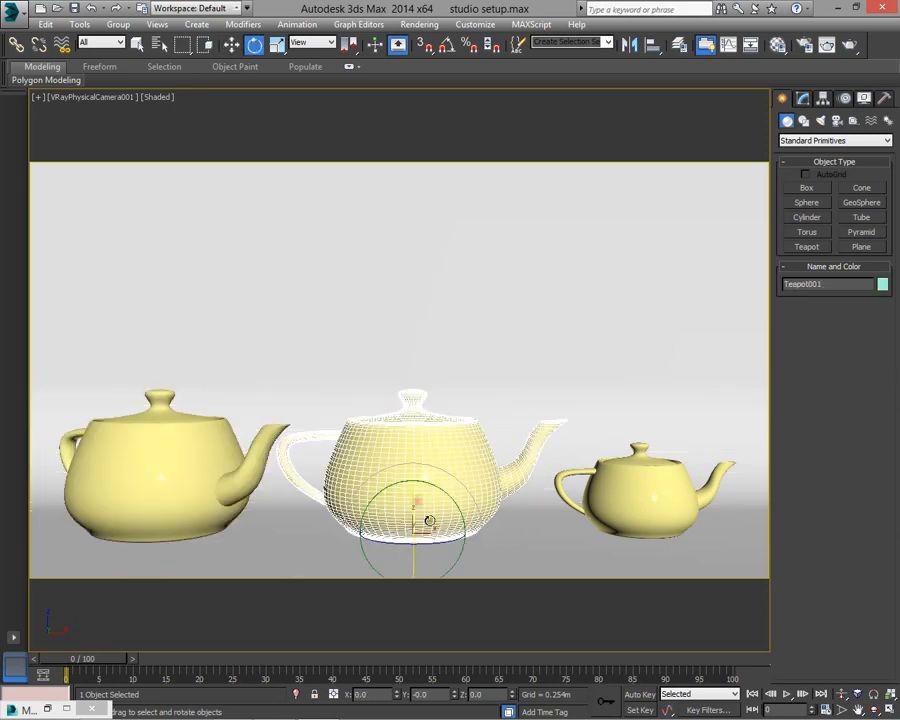
key("m")
left_click(240, 123)
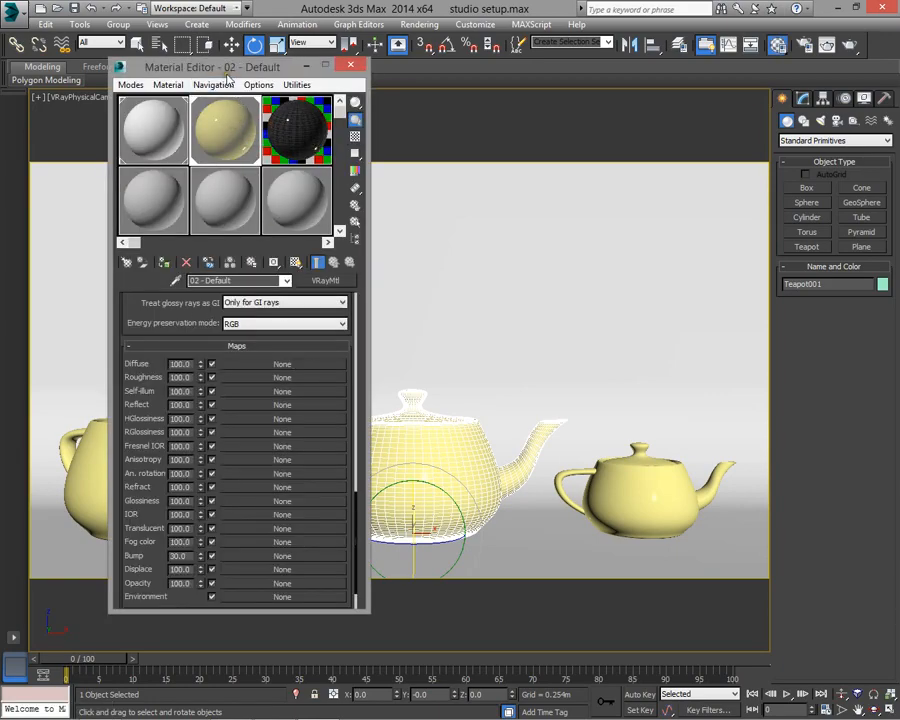
left_click_drag(200, 66, 440, 62)
left_click(385, 205)
left_click(572, 277)
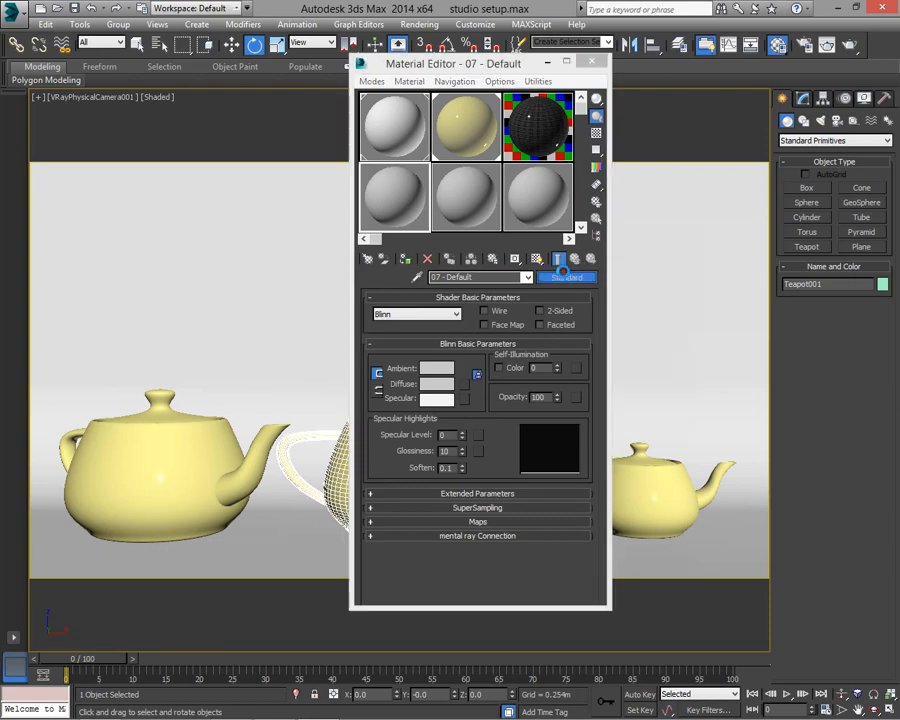
double_click(425, 418)
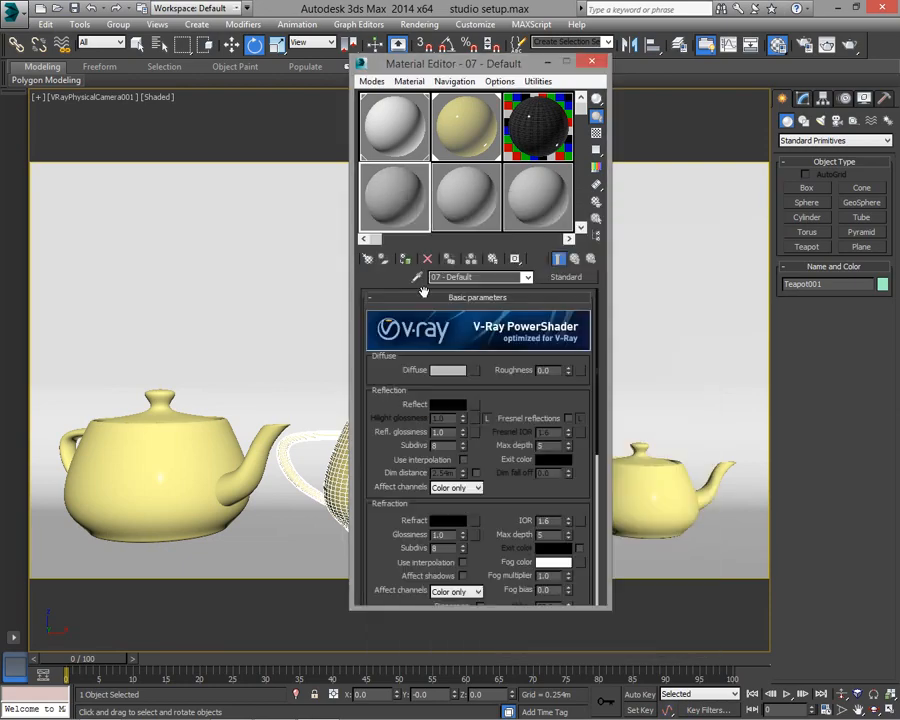
Give 07 - Default a blue diffuse color and set its reflection color value to 32
left_click(450, 369)
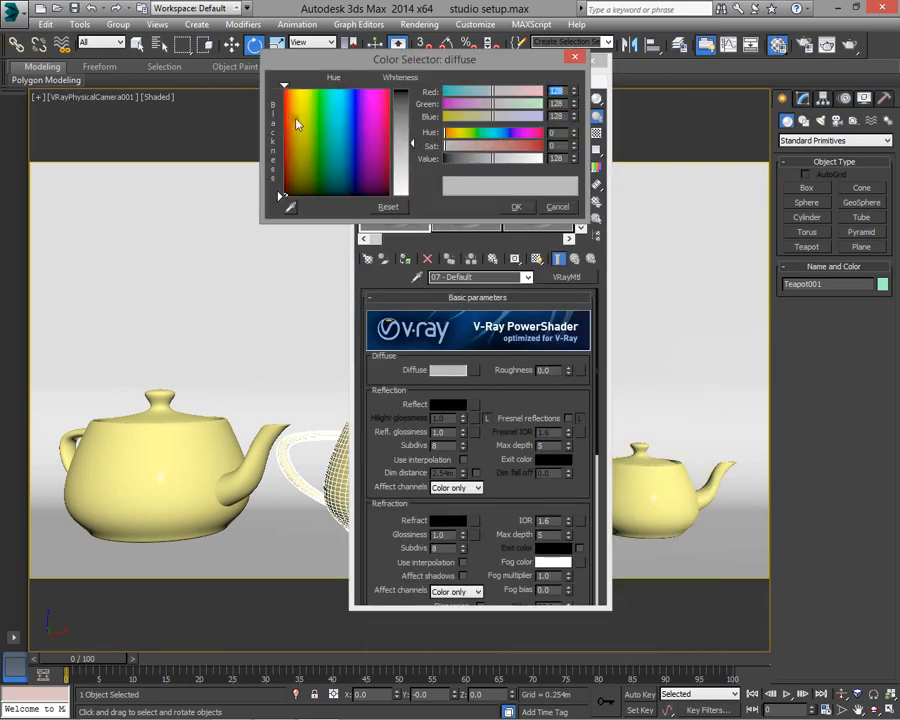
left_click_drag(296, 119, 355, 91)
left_click_drag(401, 141, 404, 102)
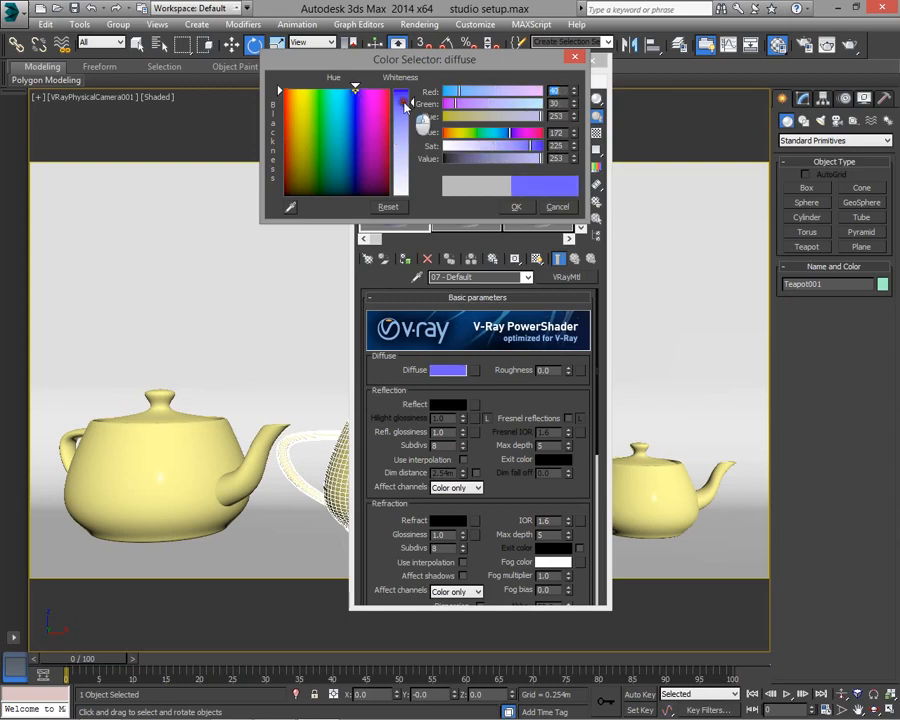
left_click(516, 206)
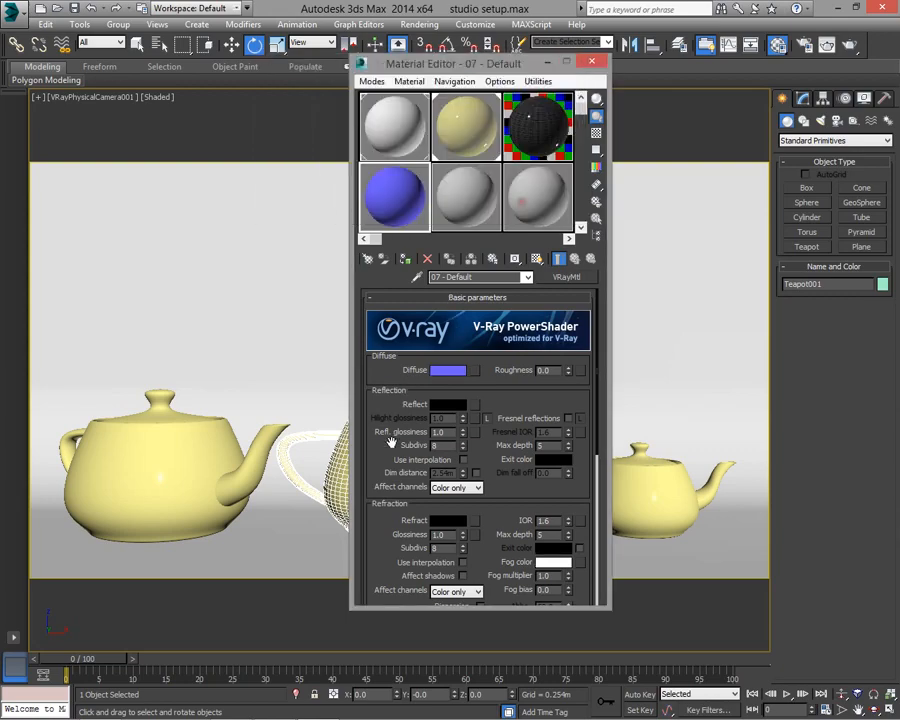
left_click(450, 404)
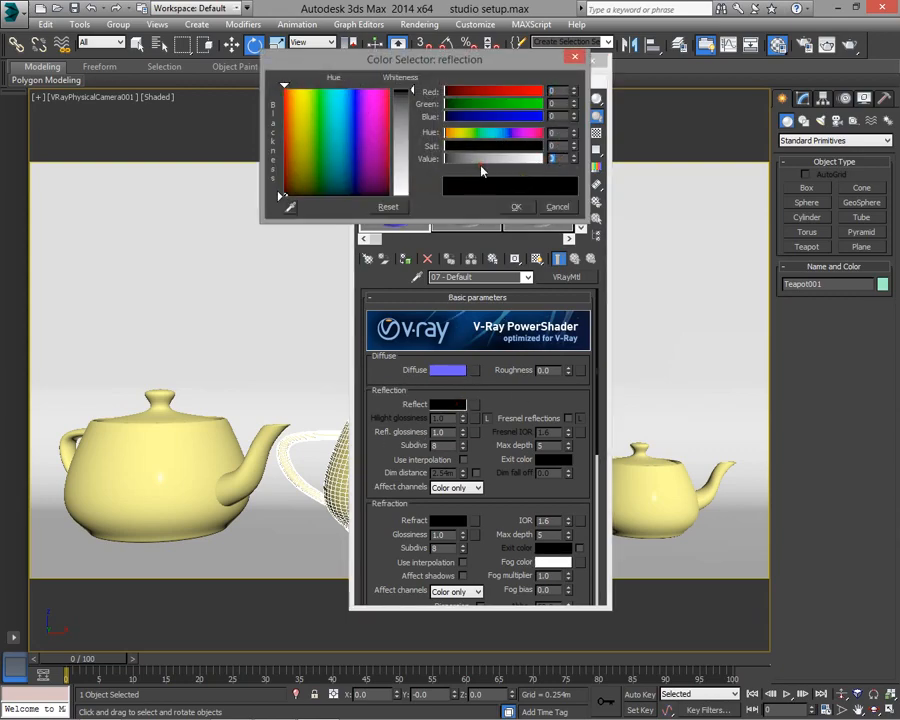
type("32")
key("Return")
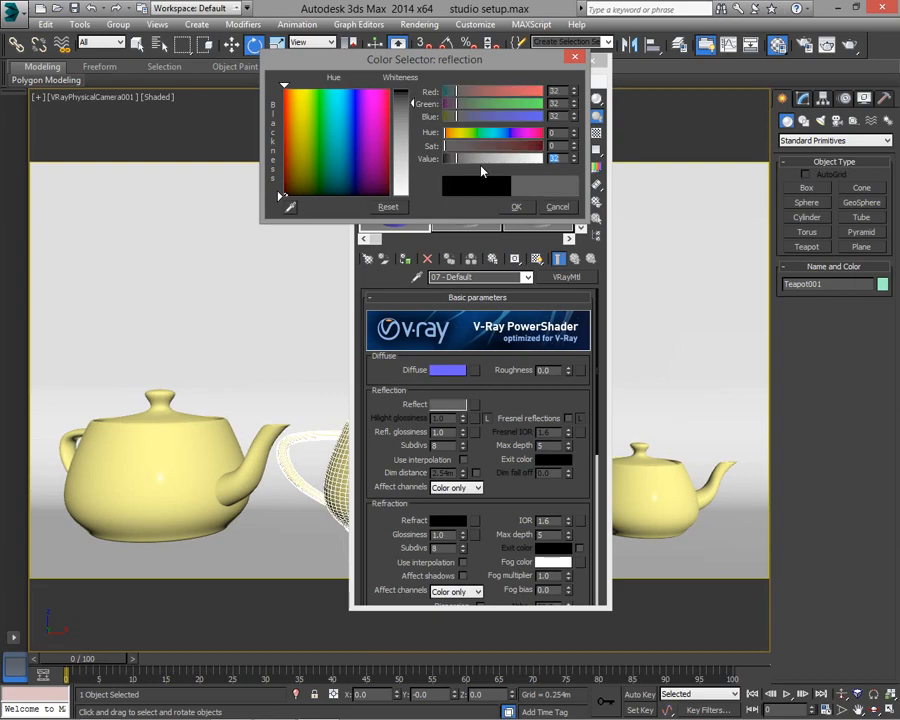
left_click(517, 206)
Set the reflection glossiness of 07 - Default to 0.9 and assign the material to Teapot001
left_click_drag(443, 433, 376, 432)
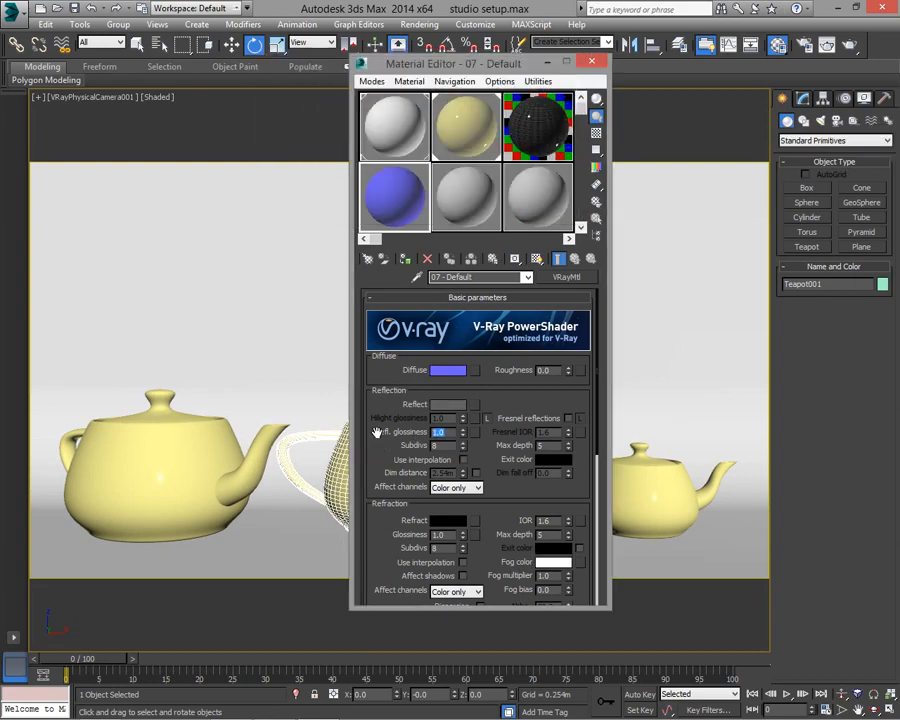
type(".5")
key("Return")
left_click(405, 259)
Select Teapot003 and turn 08 - Default into a VRayMtl with a black diffuse color
left_click(166, 466)
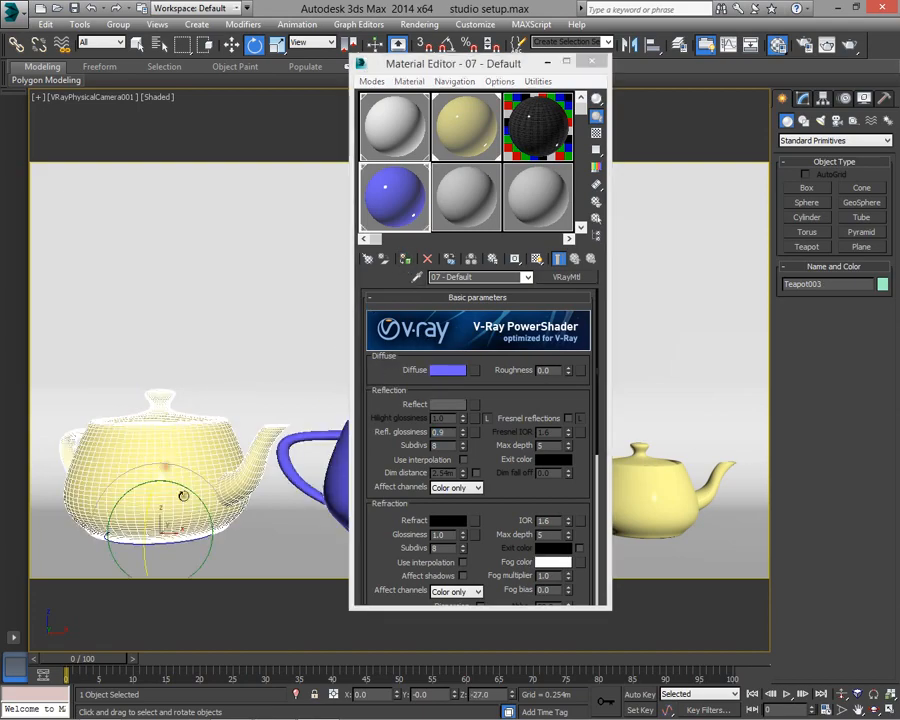
left_click(468, 205)
left_click(568, 278)
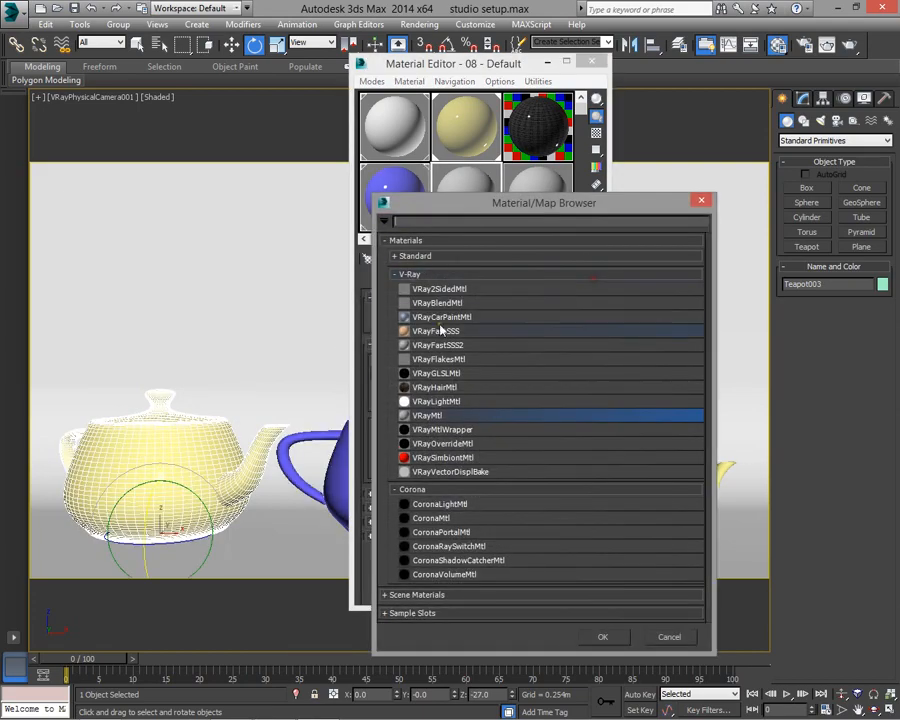
double_click(432, 416)
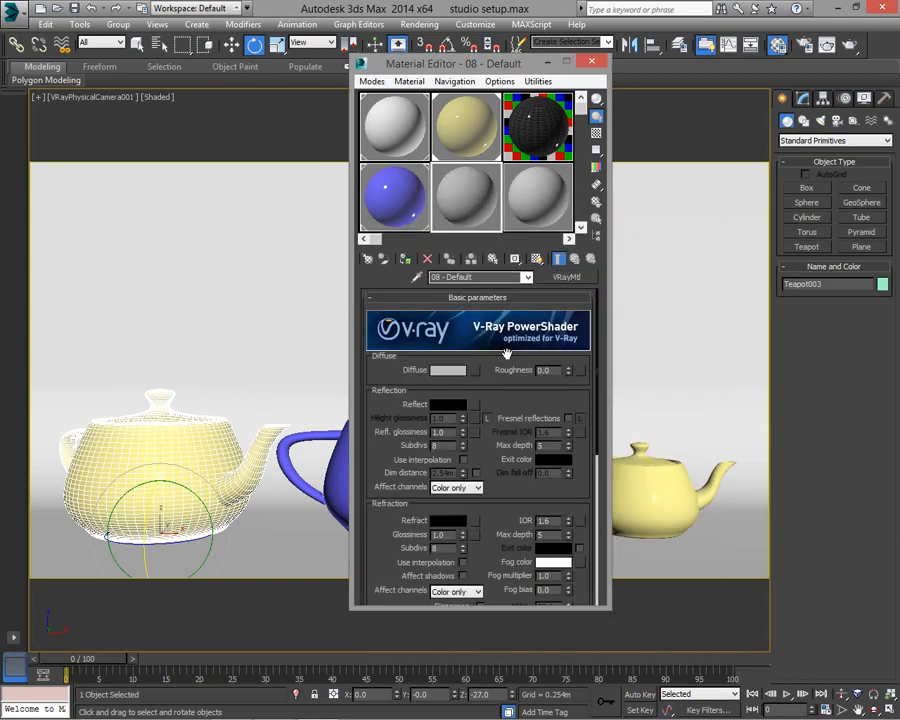
left_click(456, 371)
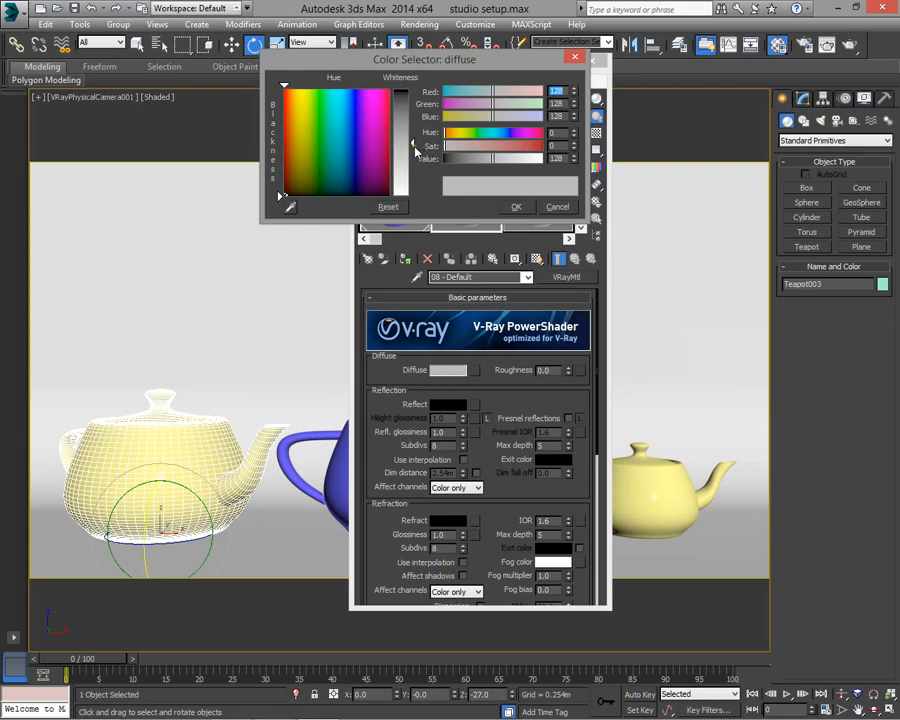
left_click_drag(411, 145, 411, 193)
left_click(516, 207)
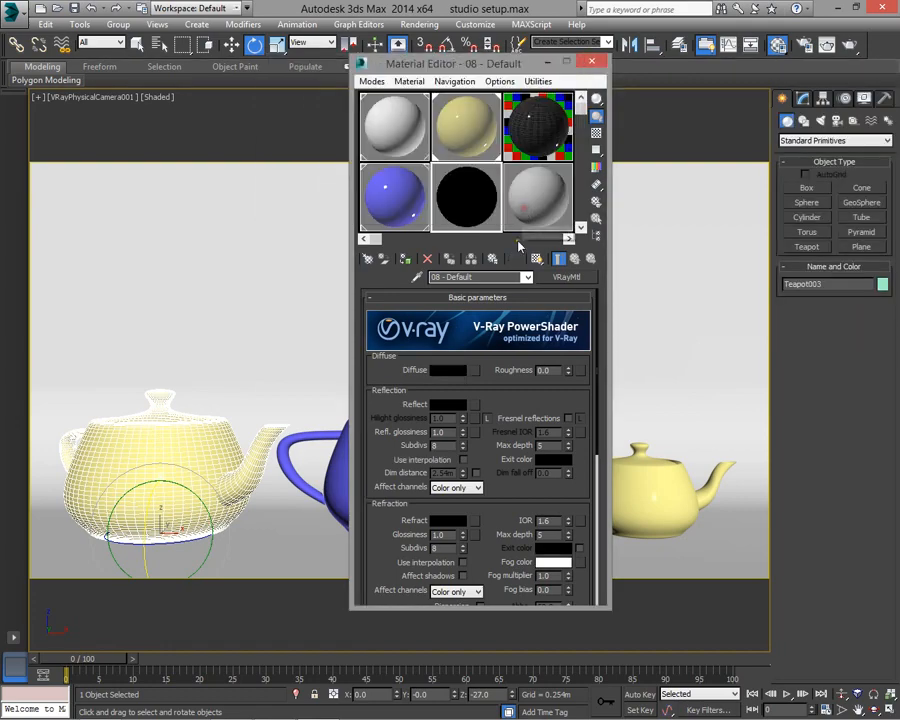
Set both the reflection and refraction colors of 08 - Default to pure white
left_click(450, 405)
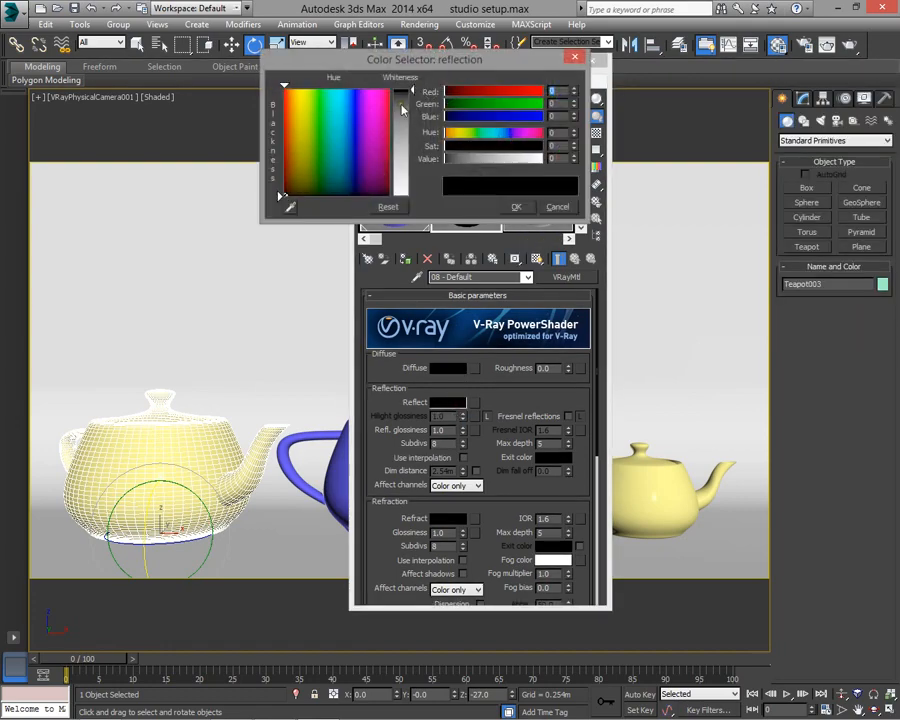
left_click_drag(403, 110, 410, 195)
left_click(516, 207)
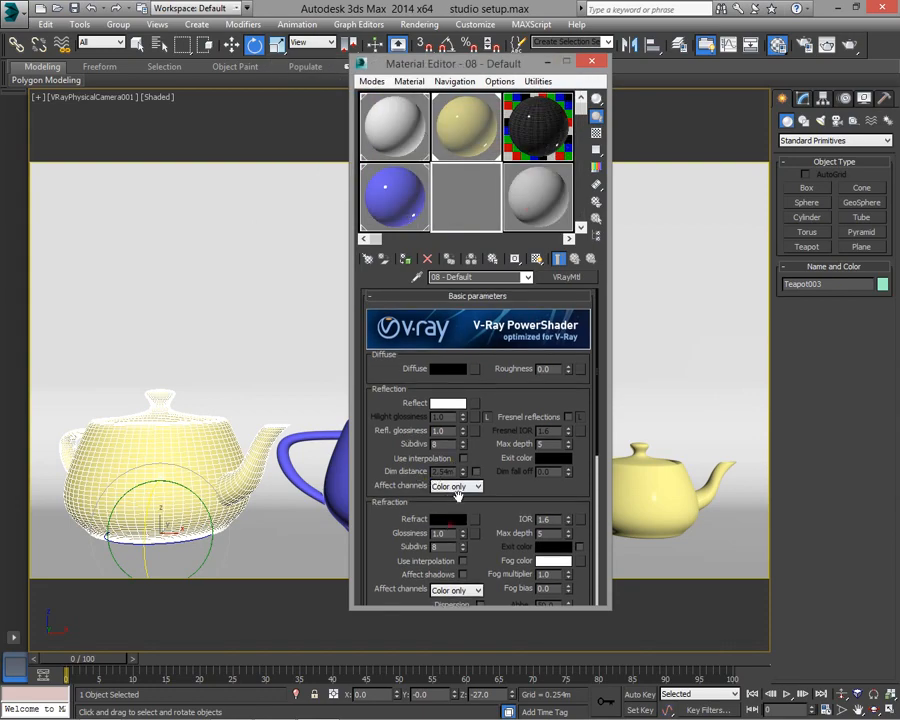
left_click(450, 518)
left_click_drag(404, 90, 410, 195)
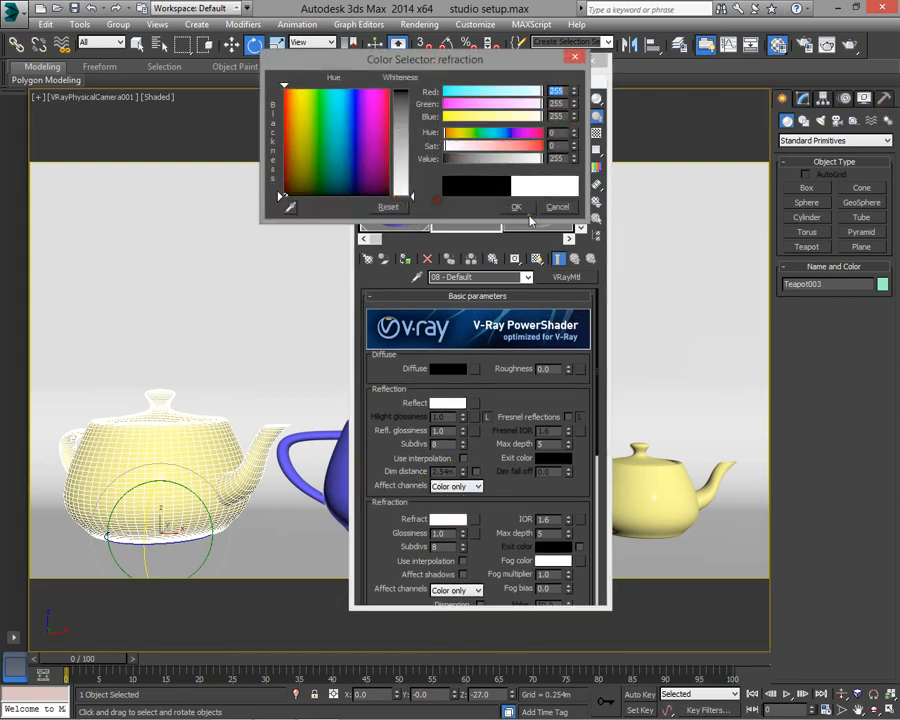
left_click(518, 208)
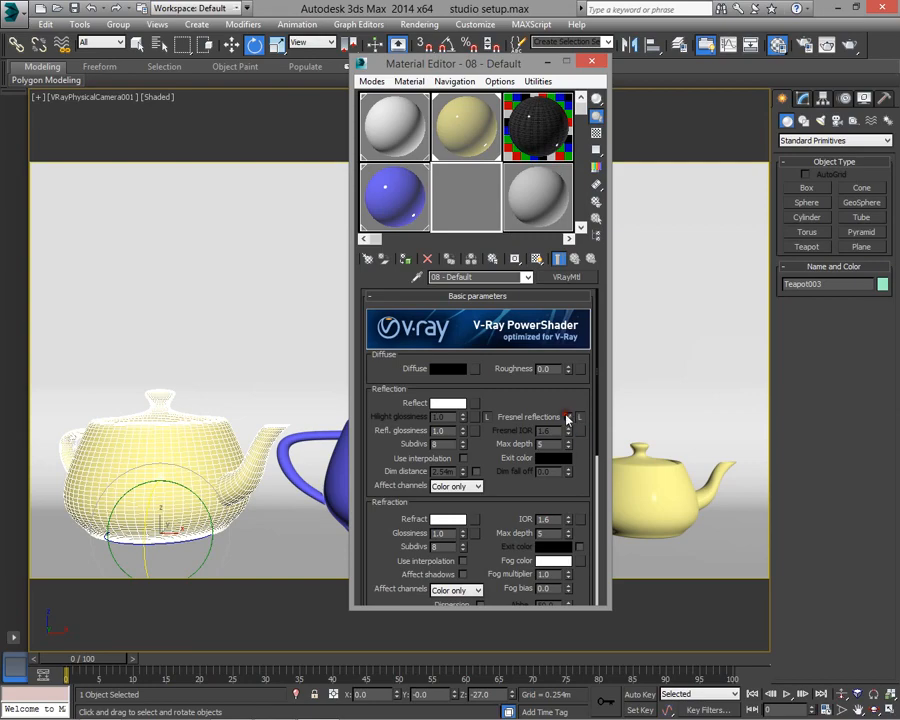
Enable Fresnel reflections with a refraction IOR of 1.5, show the checkered sample background, and assign 08 - Default to Teapot003
left_click(567, 416)
double_click(545, 519)
left_click(597, 133)
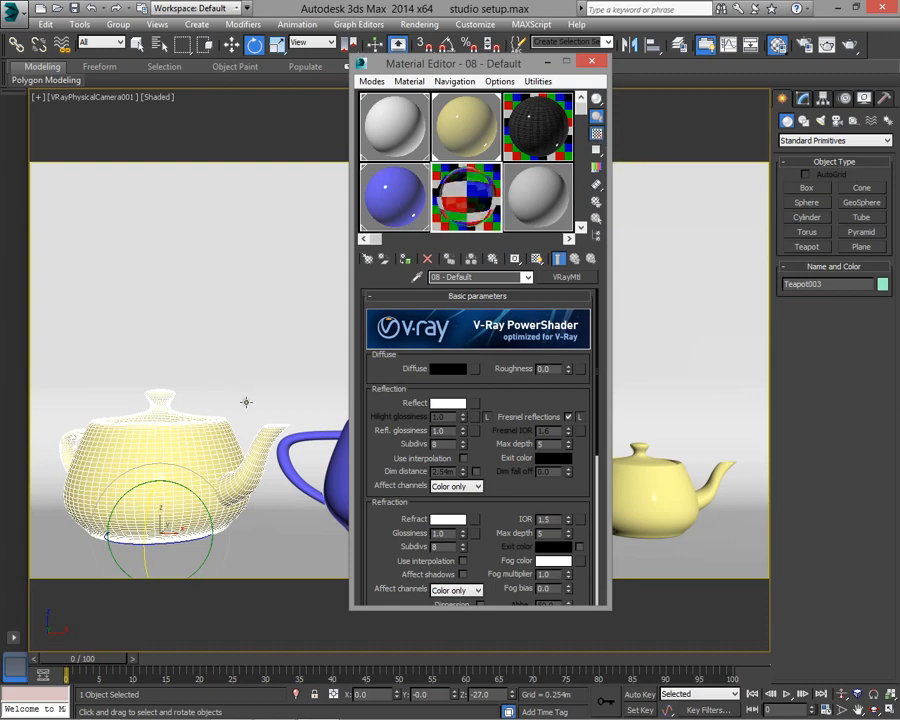
left_click(405, 259)
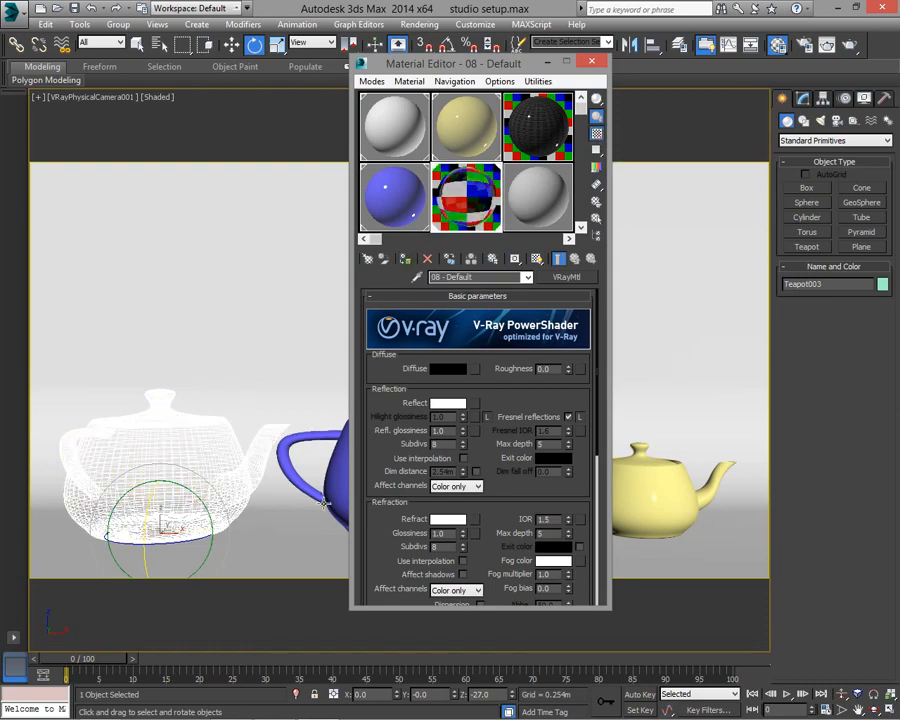
Turn the unused 09 - Default material into a VRayMtl with a black diffuse color
left_click(556, 214)
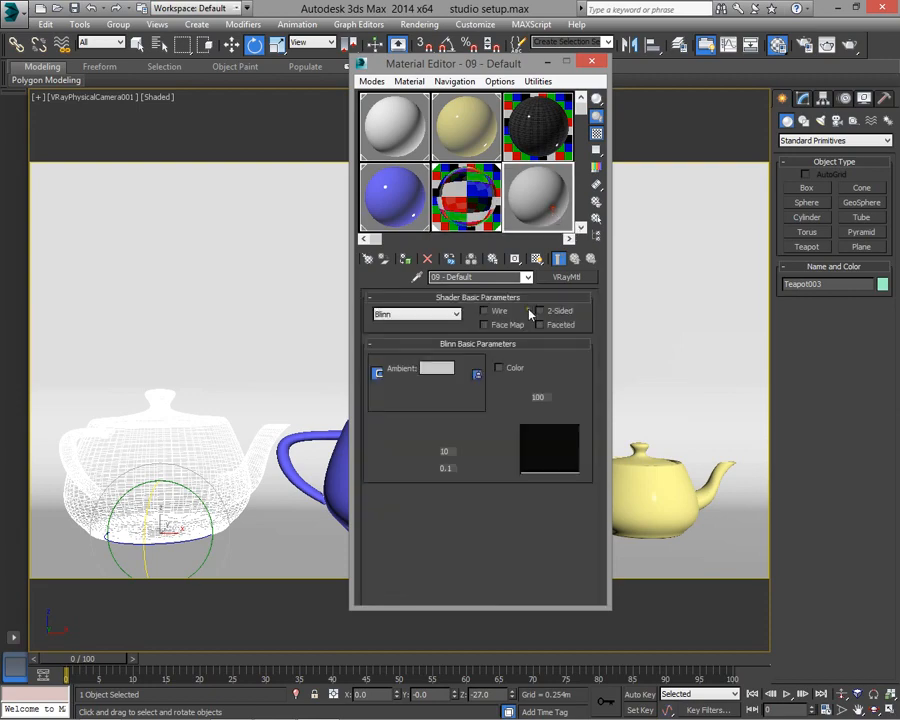
left_click(565, 278)
double_click(412, 414)
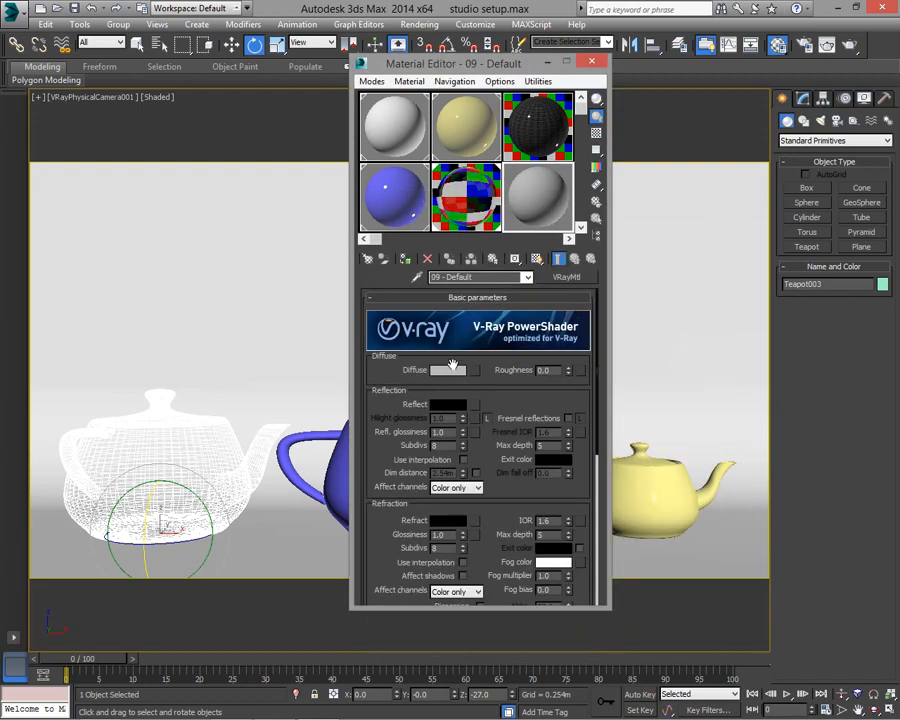
left_click(452, 371)
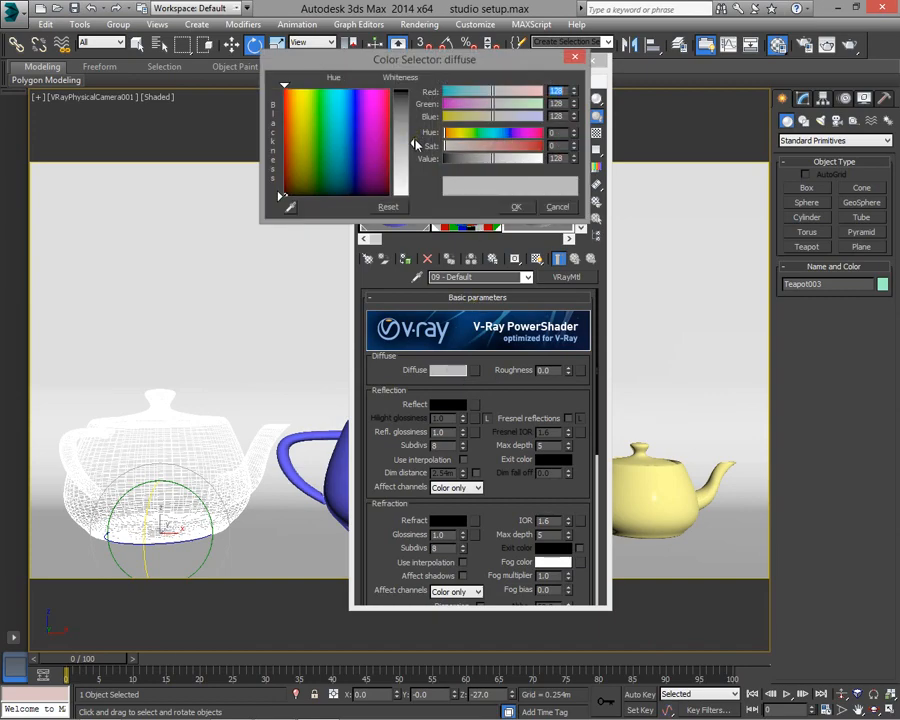
left_click_drag(416, 147, 414, 197)
left_click(517, 208)
Give 09 - Default a white reflection color and enable Fresnel reflections with a Fresnel IOR of 22
left_click(448, 404)
left_click(521, 210)
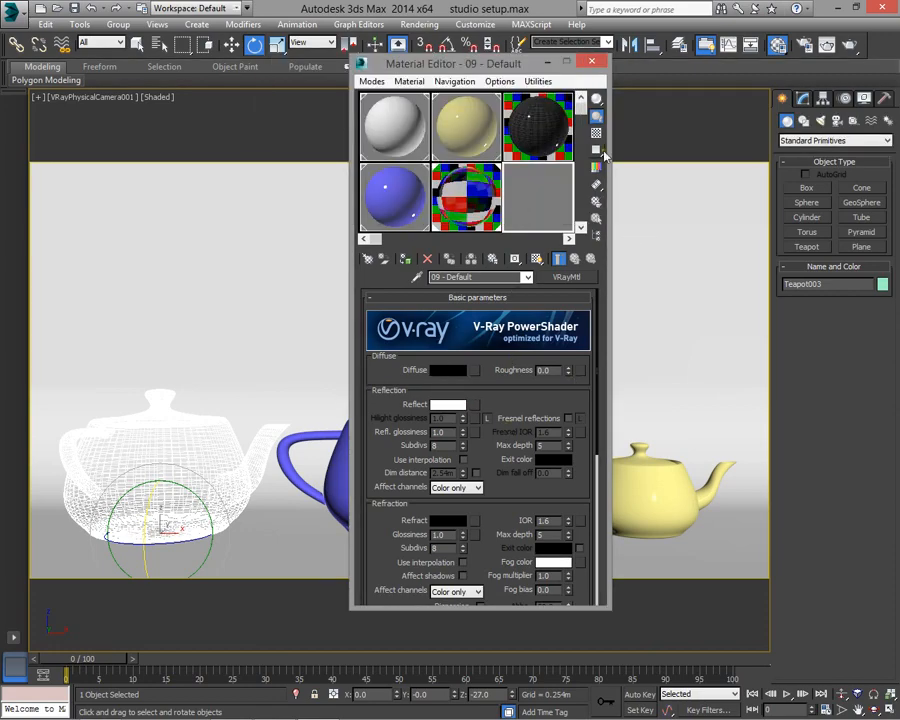
left_click(567, 417)
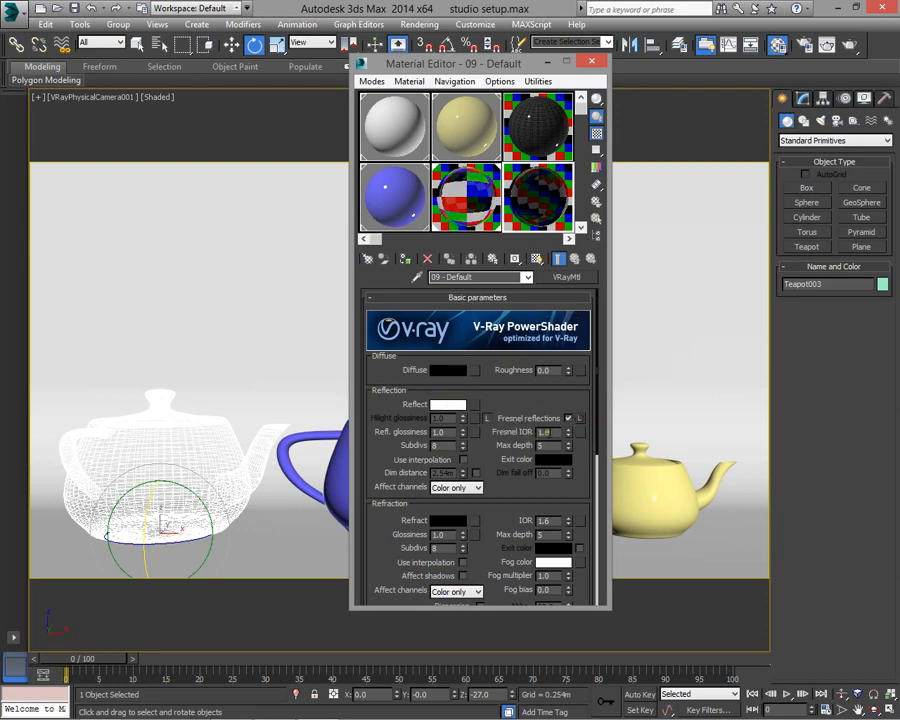
left_click_drag(549, 432, 521, 432)
type("22")
key("Return")
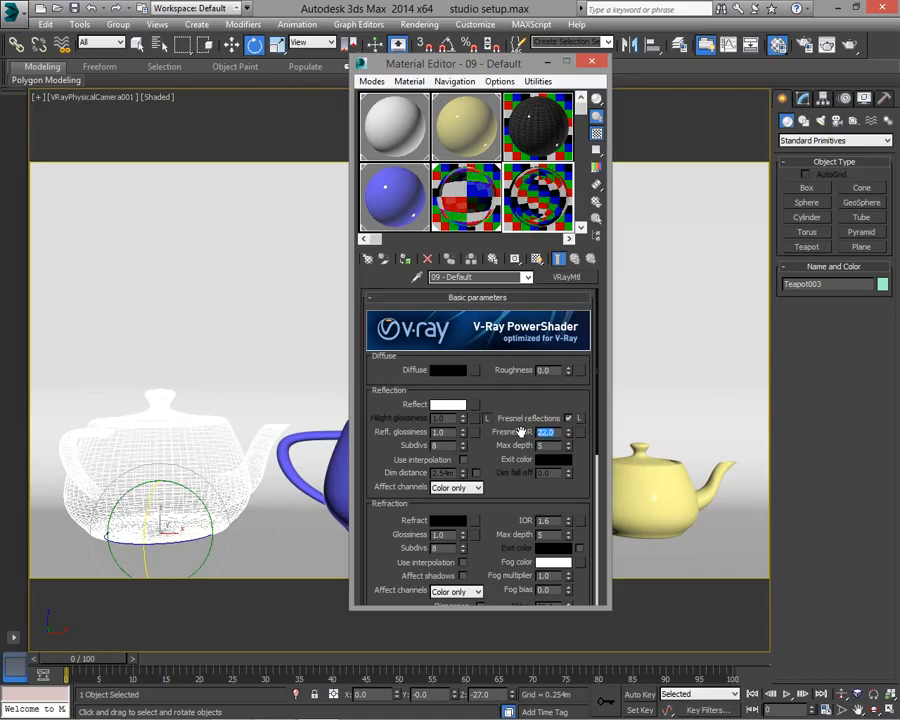
Set the reflection glossiness of 09 - Default to 0.9 and its reflection subdivs to 16
double_click(452, 434)
type(".9")
key("Return")
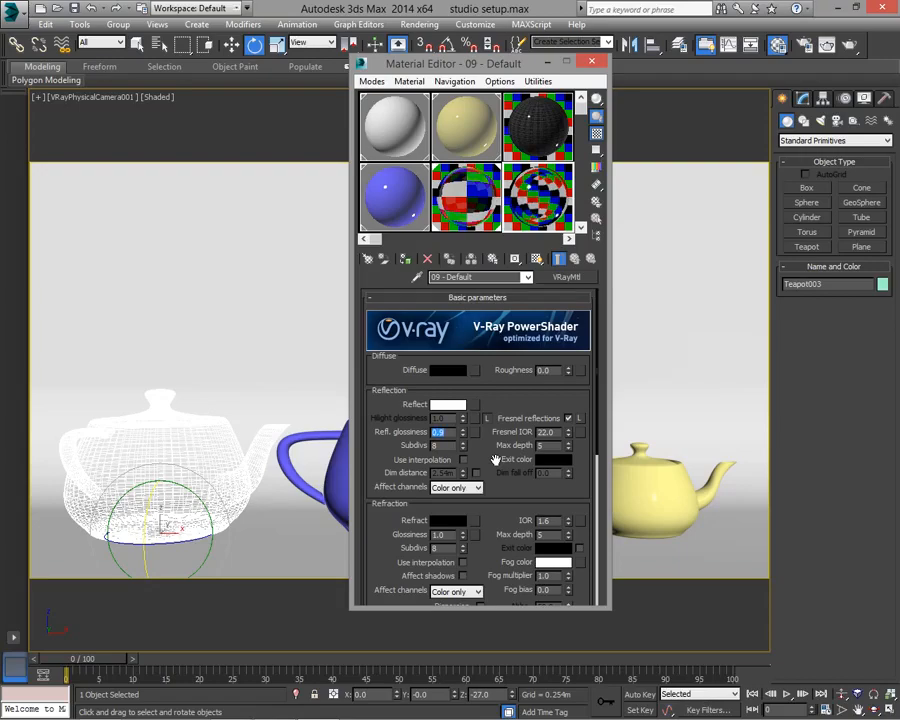
key("Tab")
Assign the 09 - Default material to Teapot001, then put the Material Editor away and select Teapot003
left_click_drag(483, 64, 607, 73)
left_click(390, 495)
left_click(539, 261)
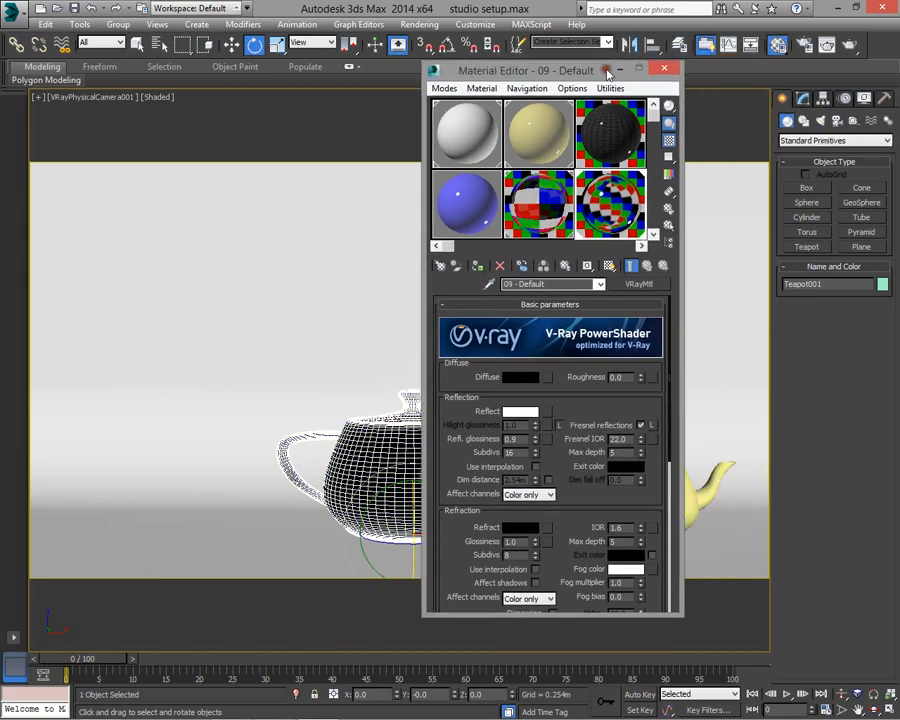
left_click(664, 68)
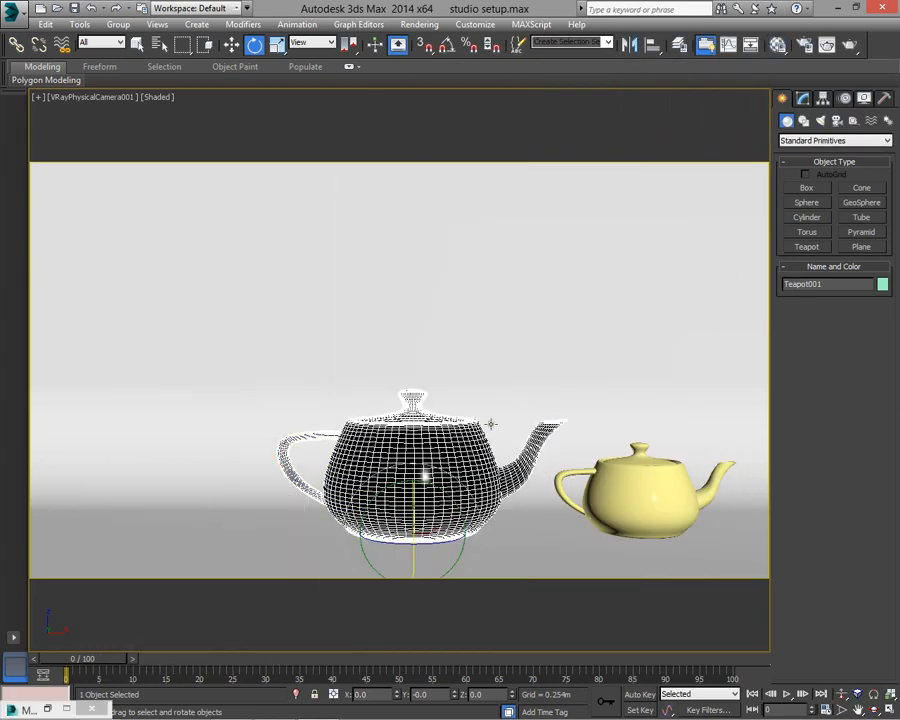
left_click(241, 490)
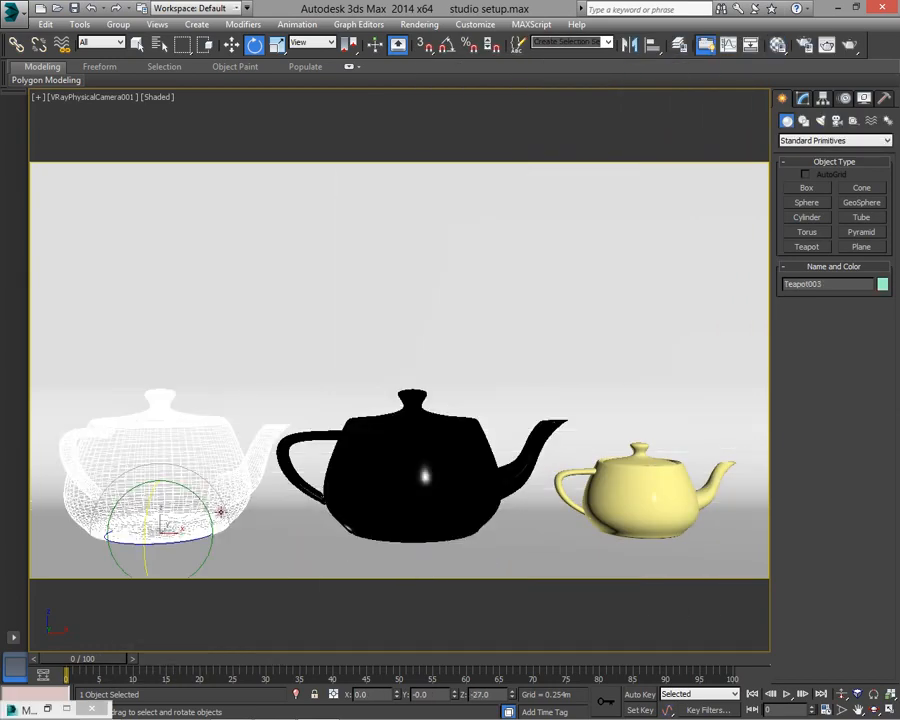
Set the render output size to 400 × 225 and render the camera view
left_click(805, 44)
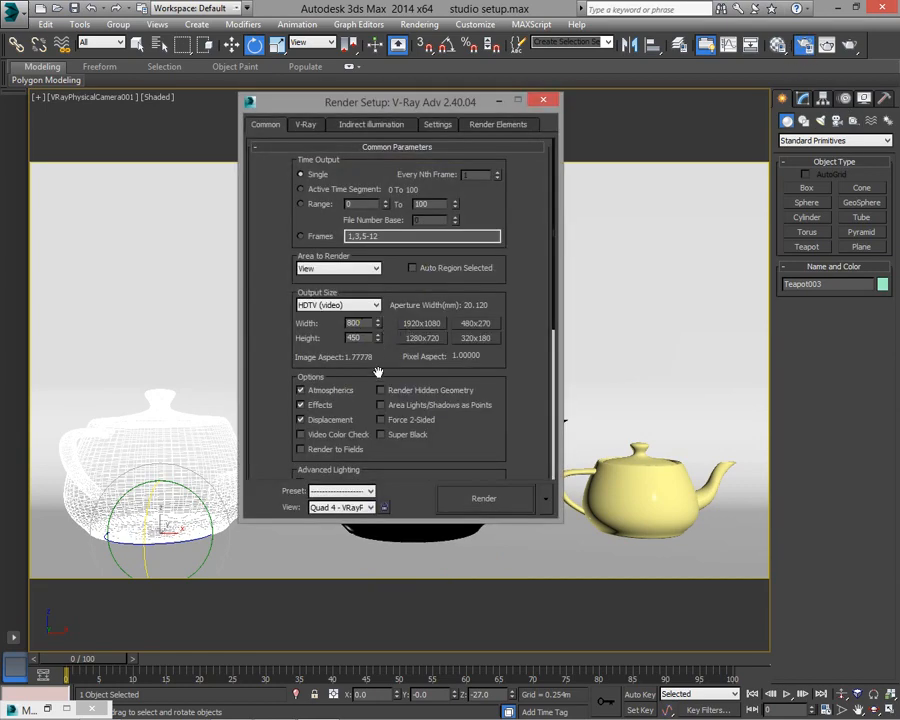
left_click_drag(520, 399, 530, 368)
left_click_drag(362, 295, 311, 299)
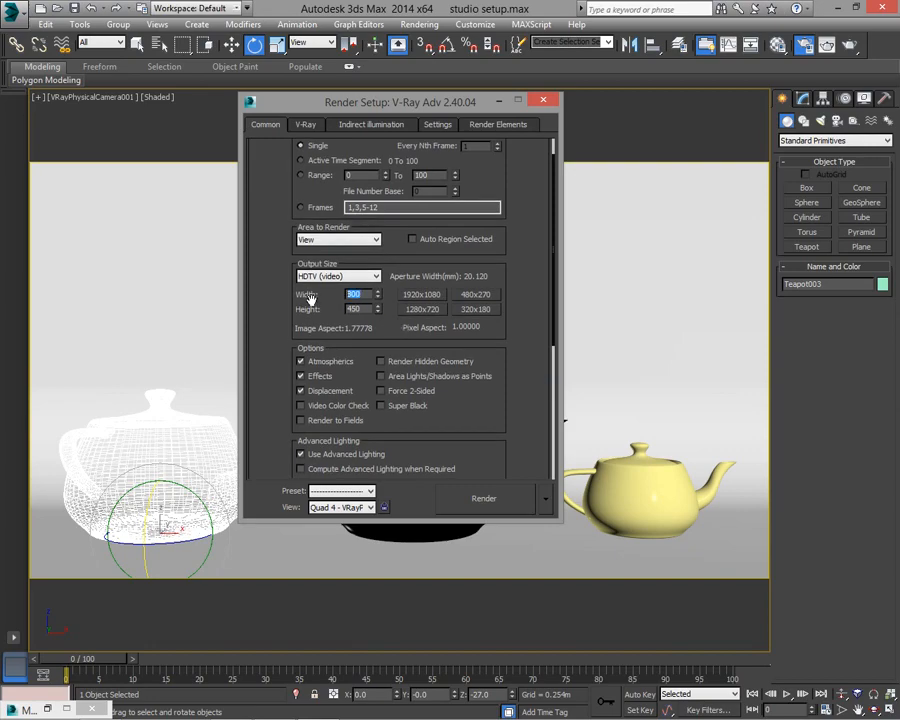
key("Return")
left_click(305, 124)
left_click(364, 125)
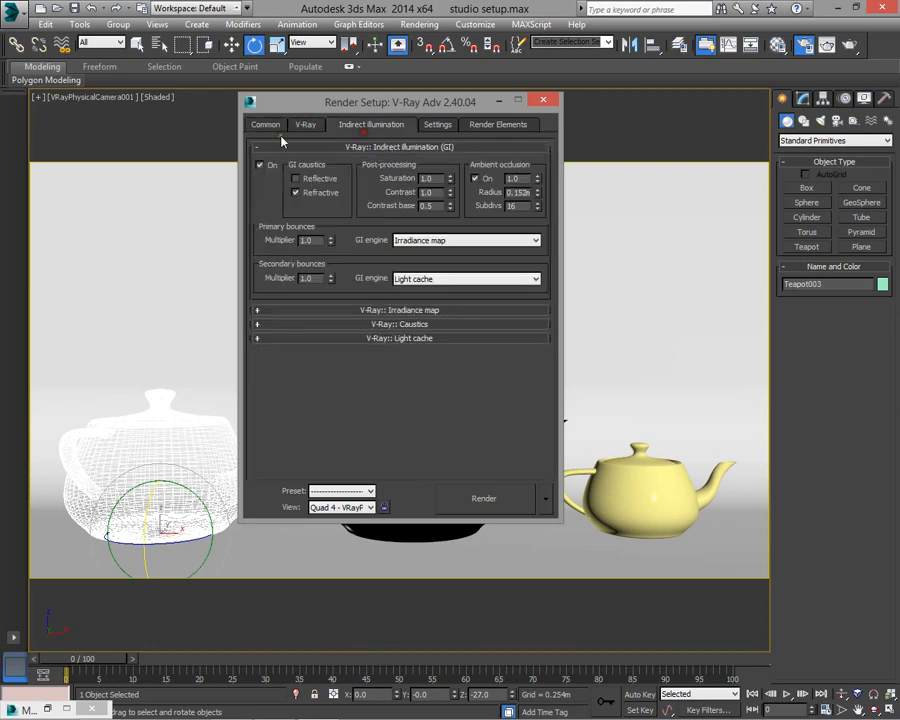
left_click(256, 127)
scroll(271, 211, "down", 8)
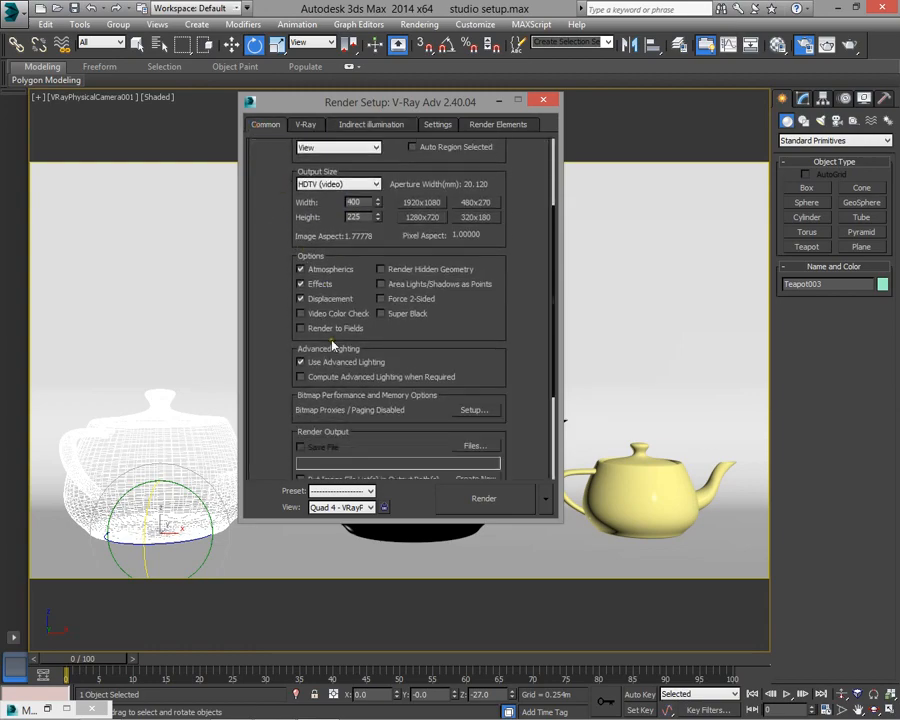
left_click(485, 509)
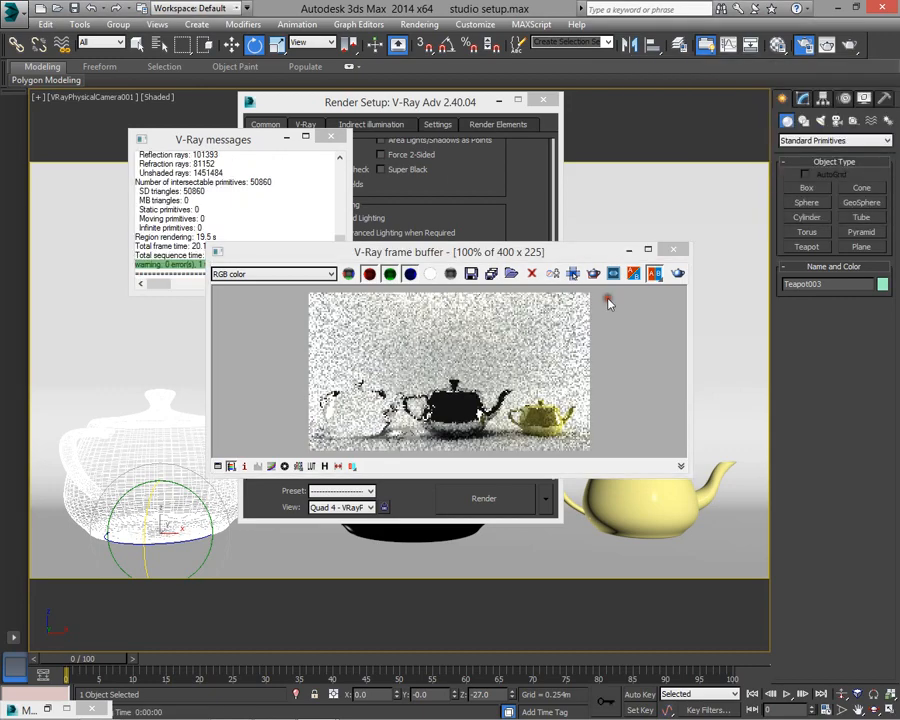
Check the environment background settings, then close them and the V-Ray frame buffer
key("8")
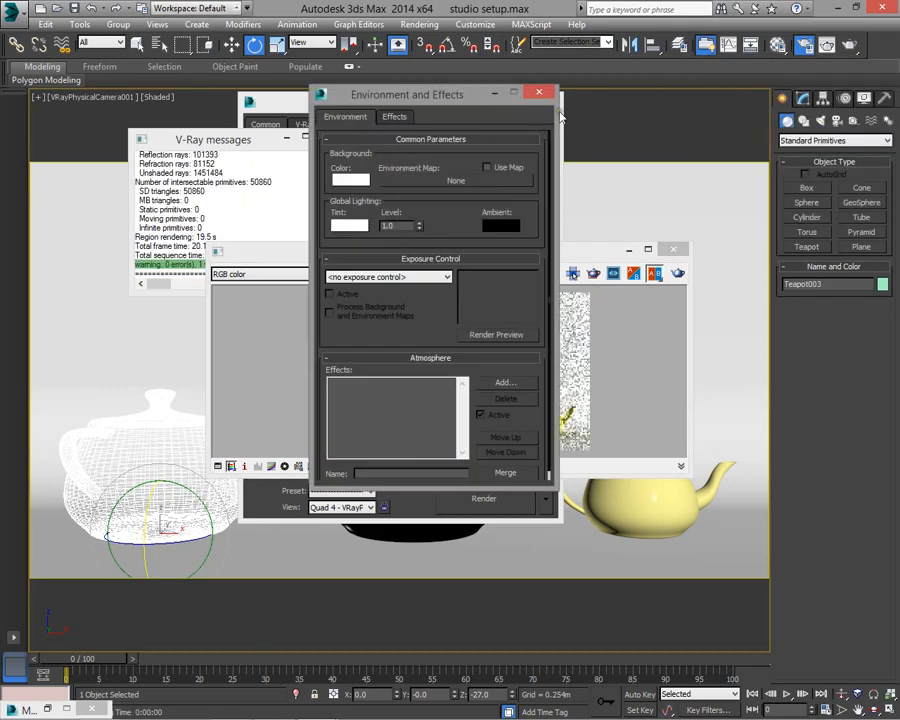
left_click(537, 99)
left_click(670, 250)
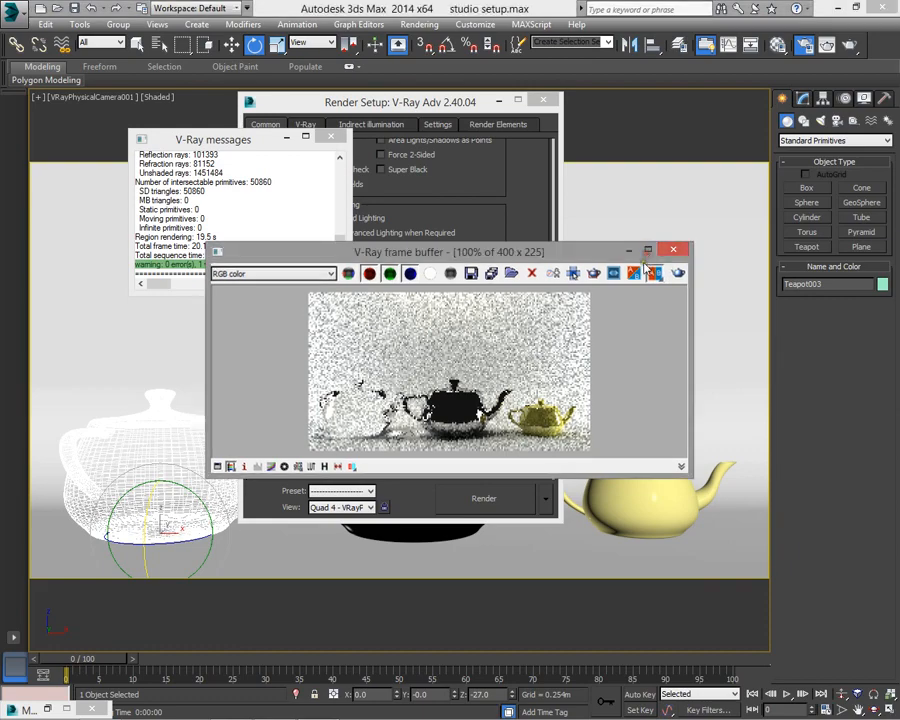
Set the diffuse color of 09 - Default to light grey with value 201 and render the scene again
key("m")
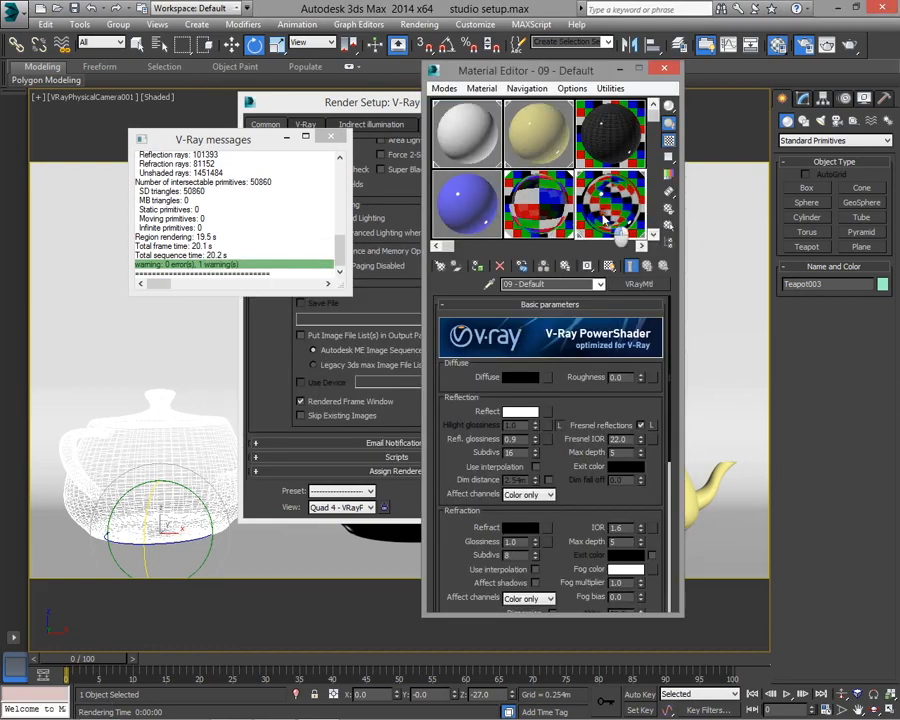
left_click(522, 378)
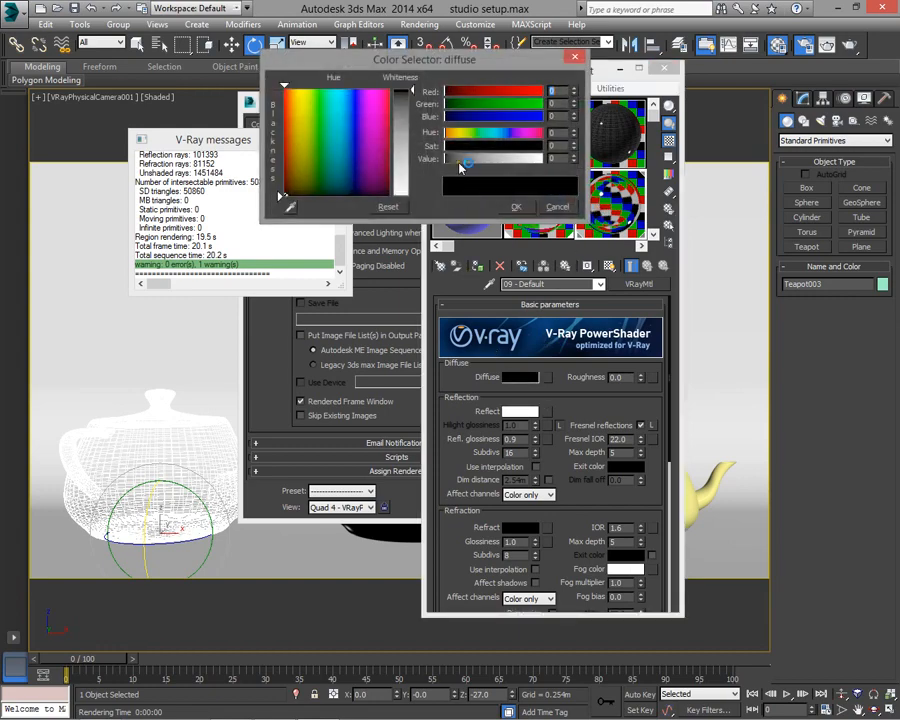
mouse_move(413, 195)
left_mouse_down()
mouse_move(415, 180)
mouse_move(421, 186)
left_mouse_up()
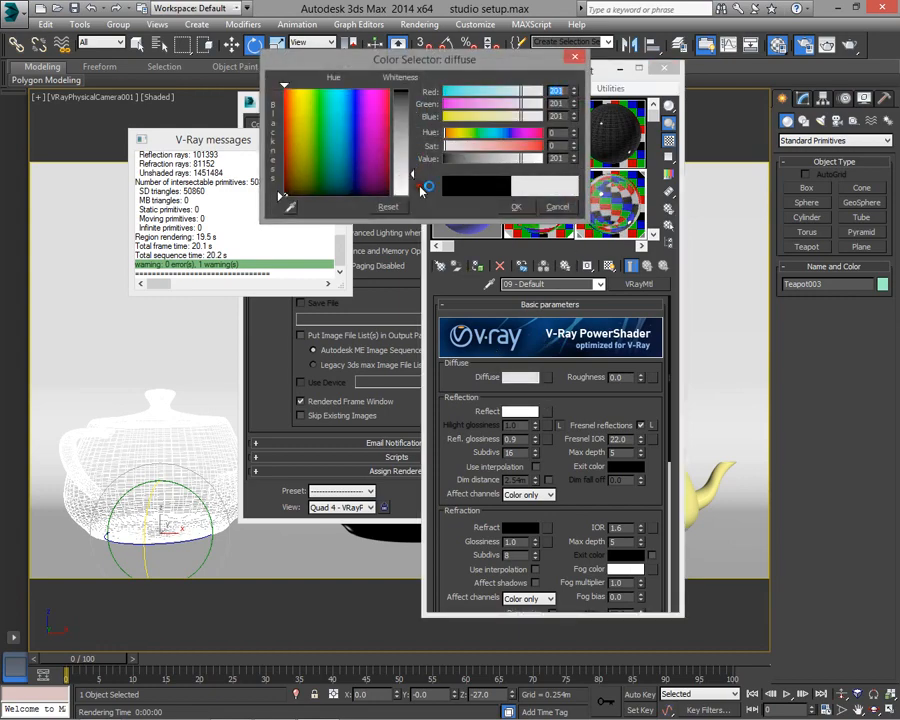
left_click(514, 207)
left_click(283, 305)
left_click(518, 502)
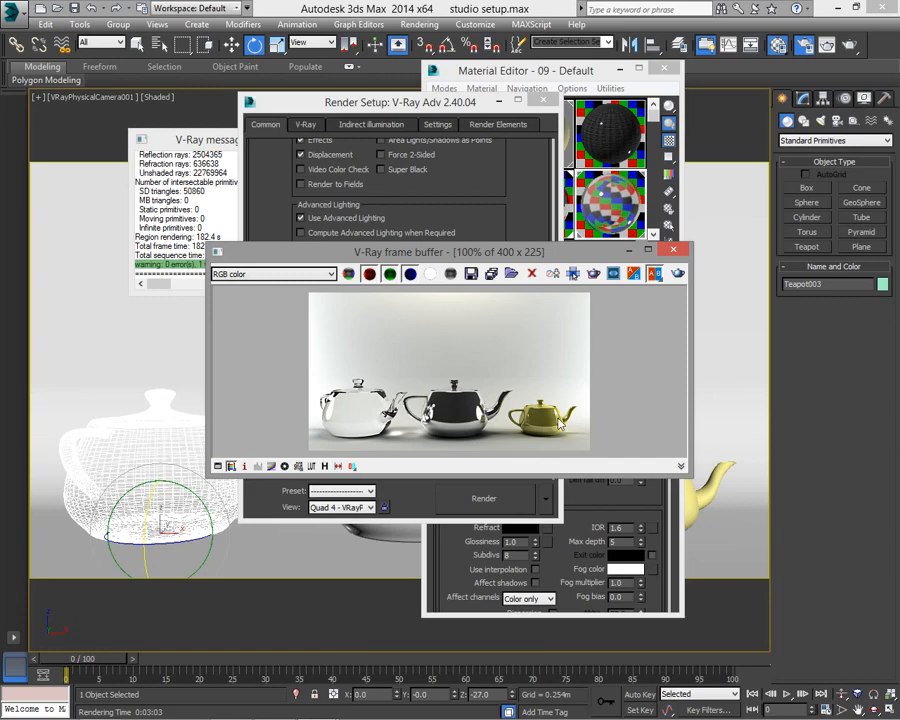
Examine the yellow, metal and glass teapots up close in the render, then close the frame buffer and render settings
scroll(553, 423, "up", 1)
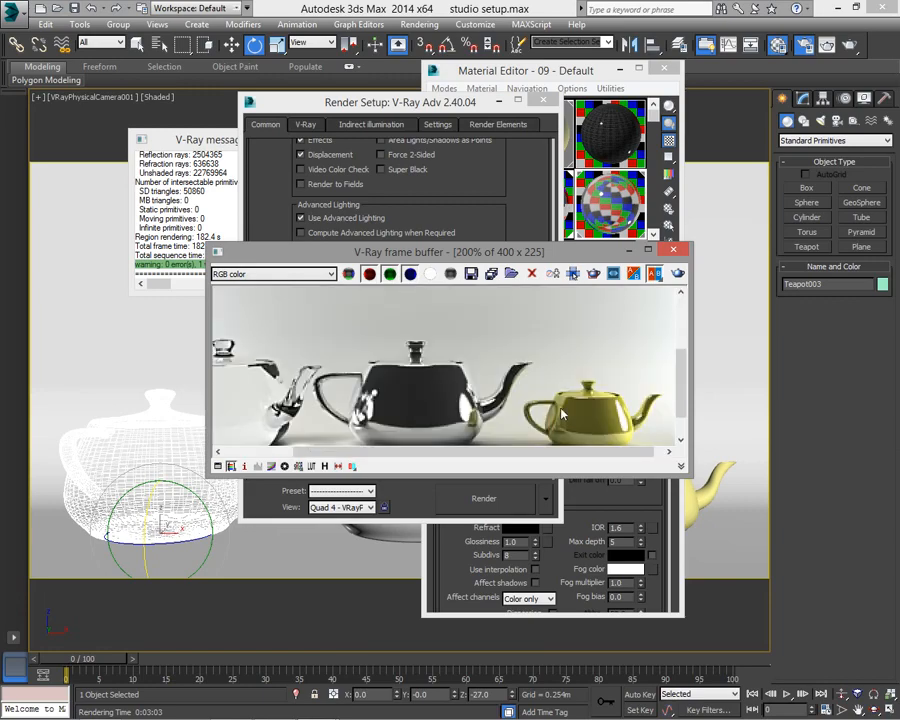
scroll(560, 335, "up", 1)
middle_click_drag(584, 402, 564, 356)
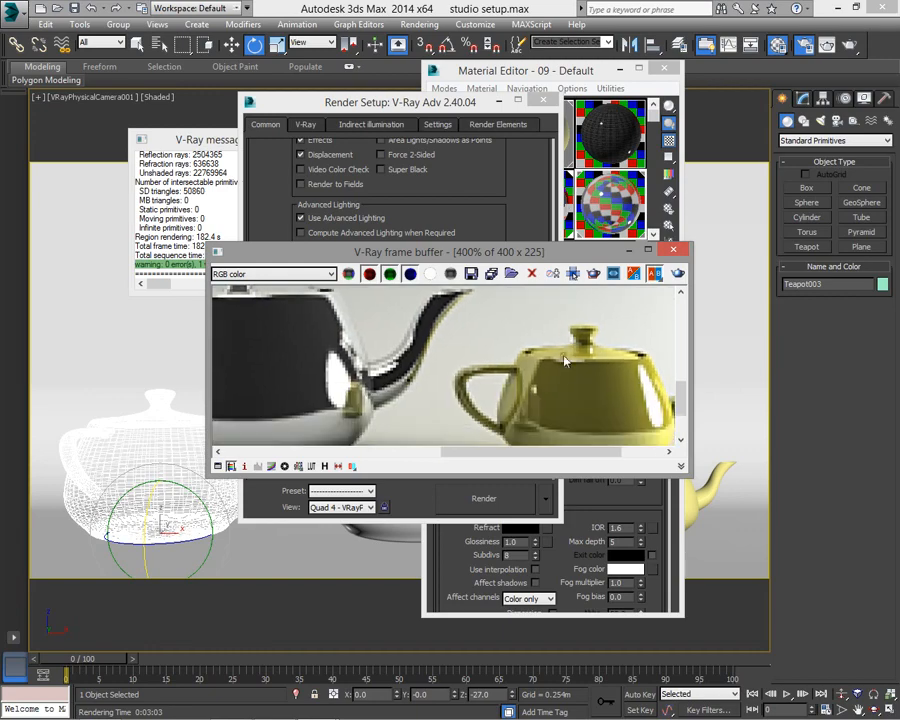
middle_click_drag(272, 390, 440, 370)
scroll(445, 368, "down", 2)
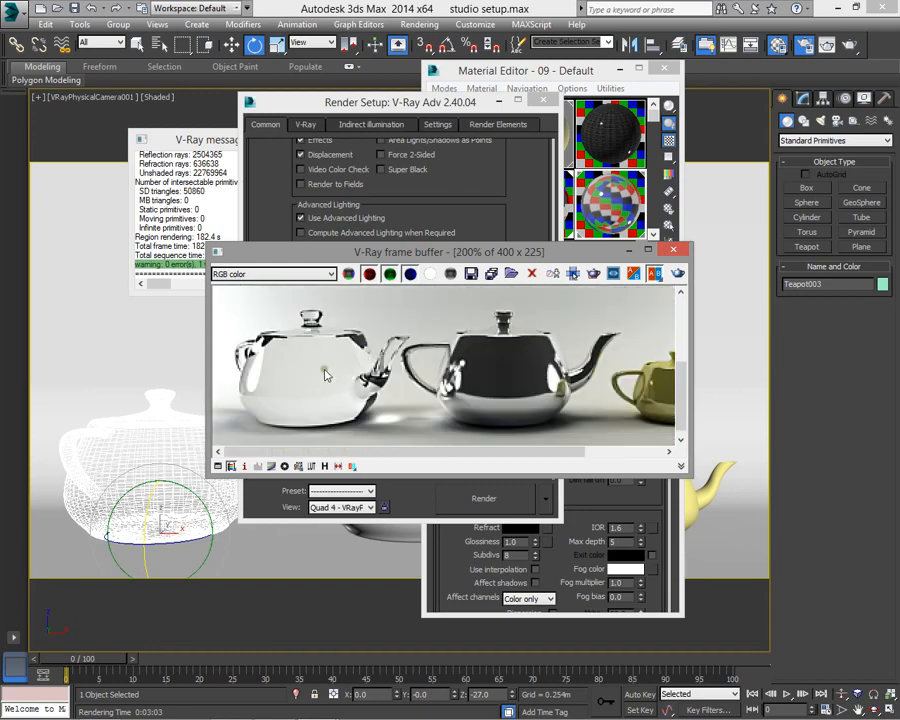
middle_click_drag(383, 391, 383, 397)
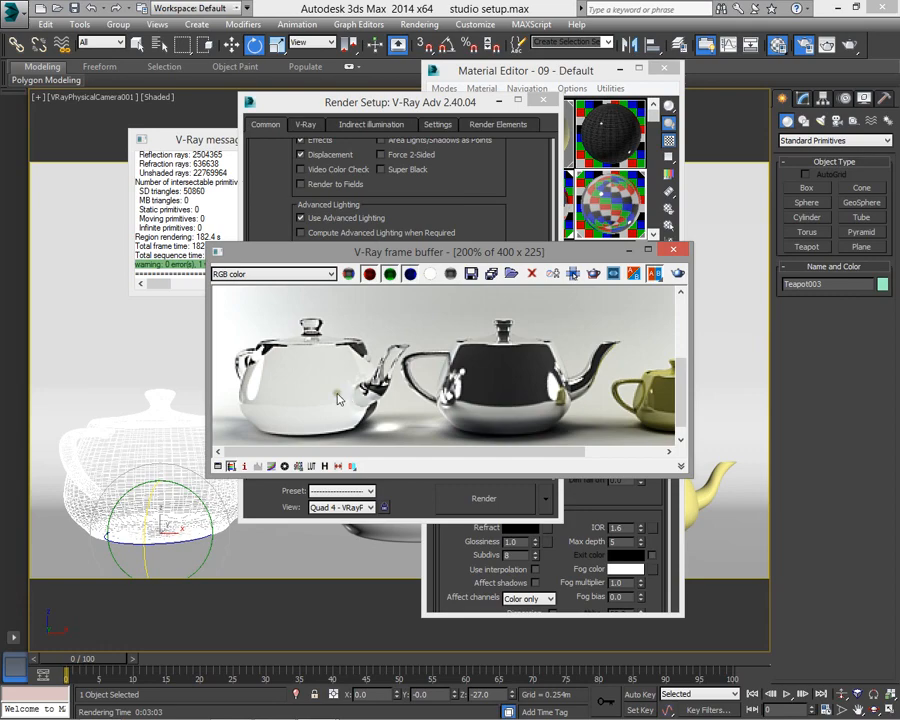
left_click(673, 251)
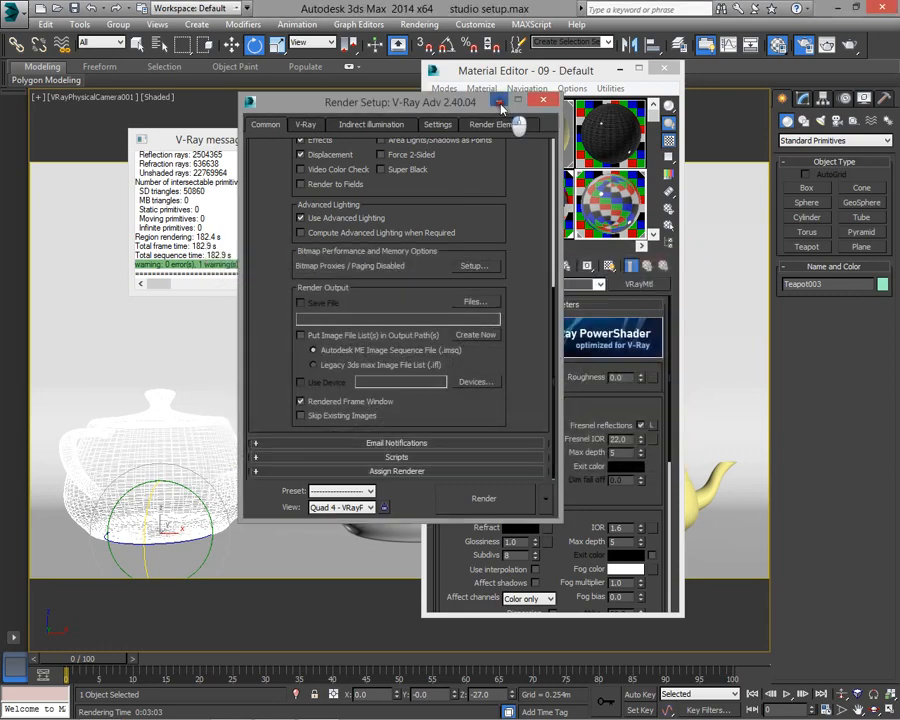
left_click(541, 101)
Tint the refraction color of 08 - Default light blue (169, 214, 255) and check its enlarged sample preview
left_click(567, 232)
scroll(578, 396, "down", 2)
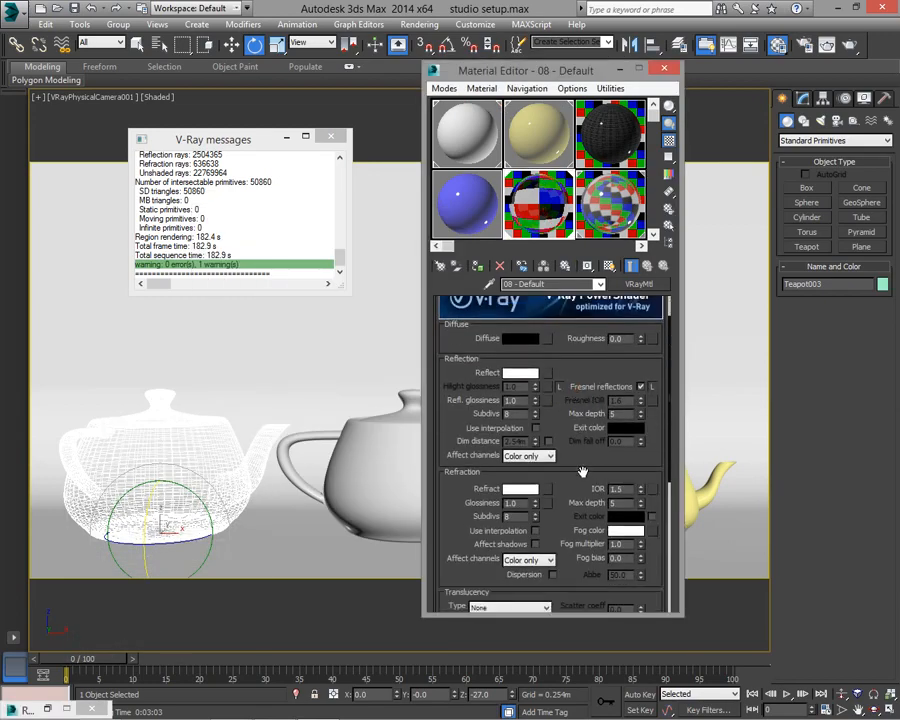
left_click_drag(583, 468, 579, 453)
left_click(519, 467)
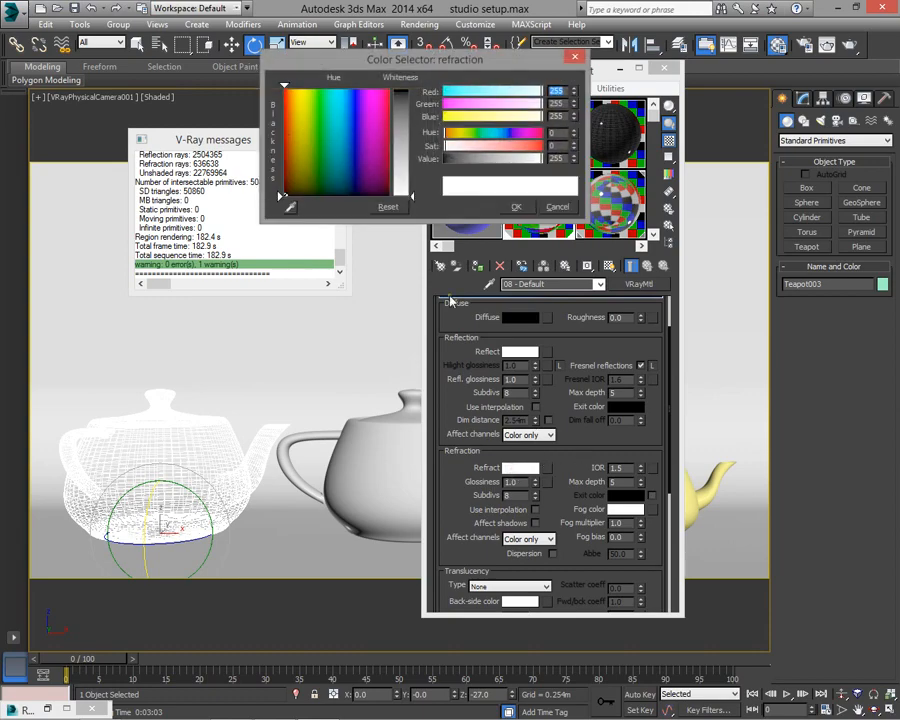
mouse_move(333, 118)
left_mouse_down()
mouse_move(336, 89)
mouse_move(346, 87)
left_mouse_up()
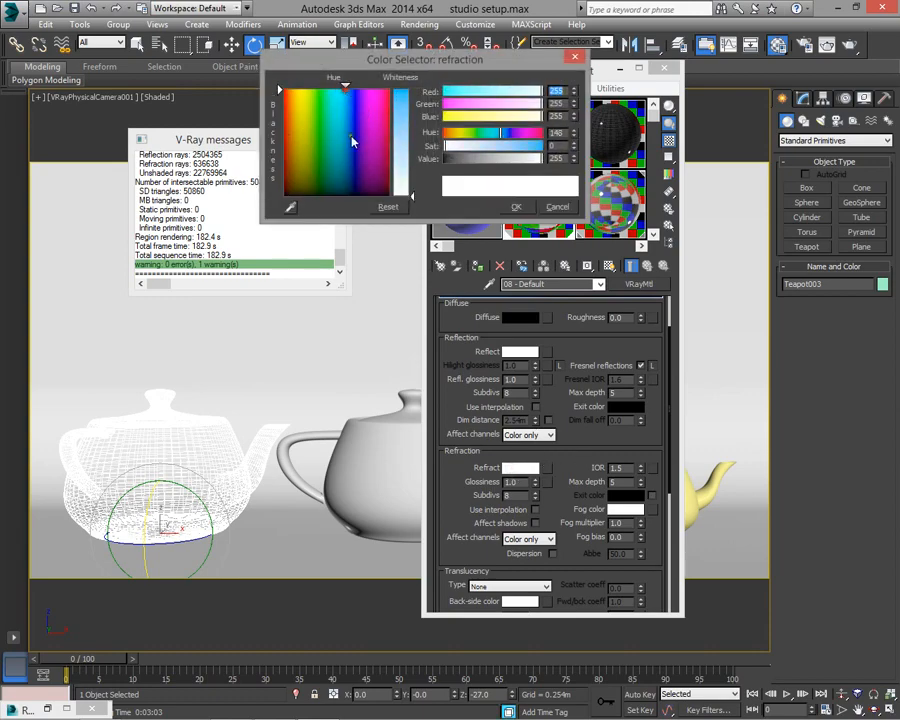
left_click_drag(411, 196, 410, 179)
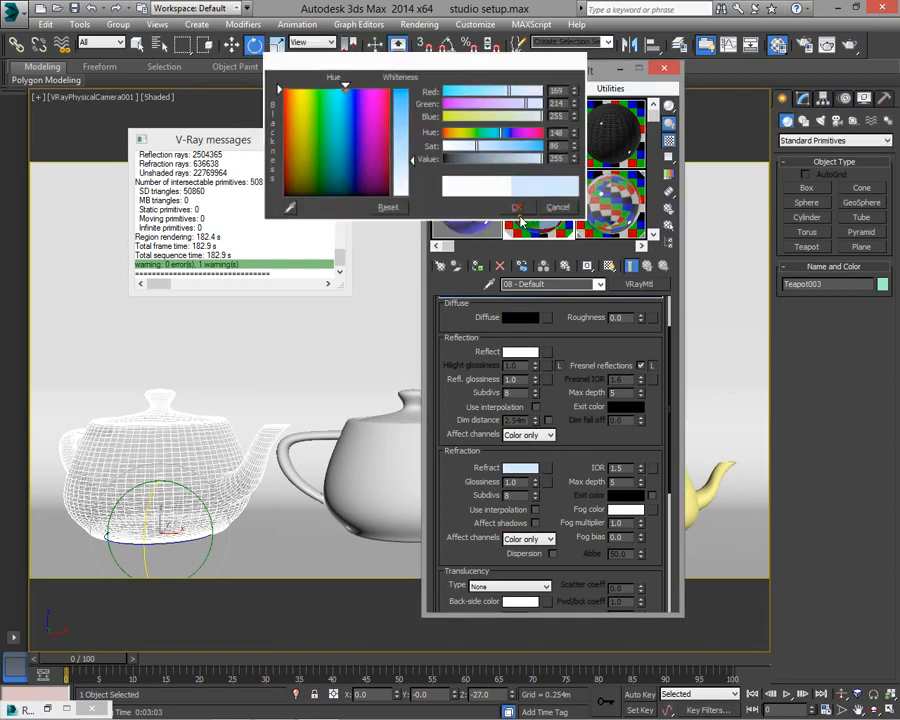
left_click(516, 207)
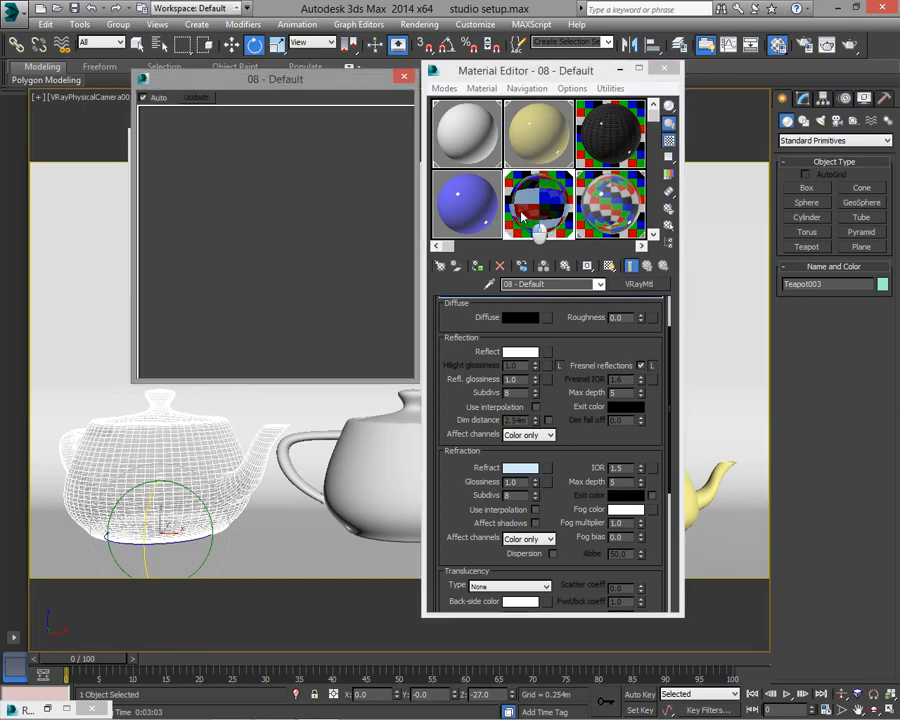
double_click(538, 236)
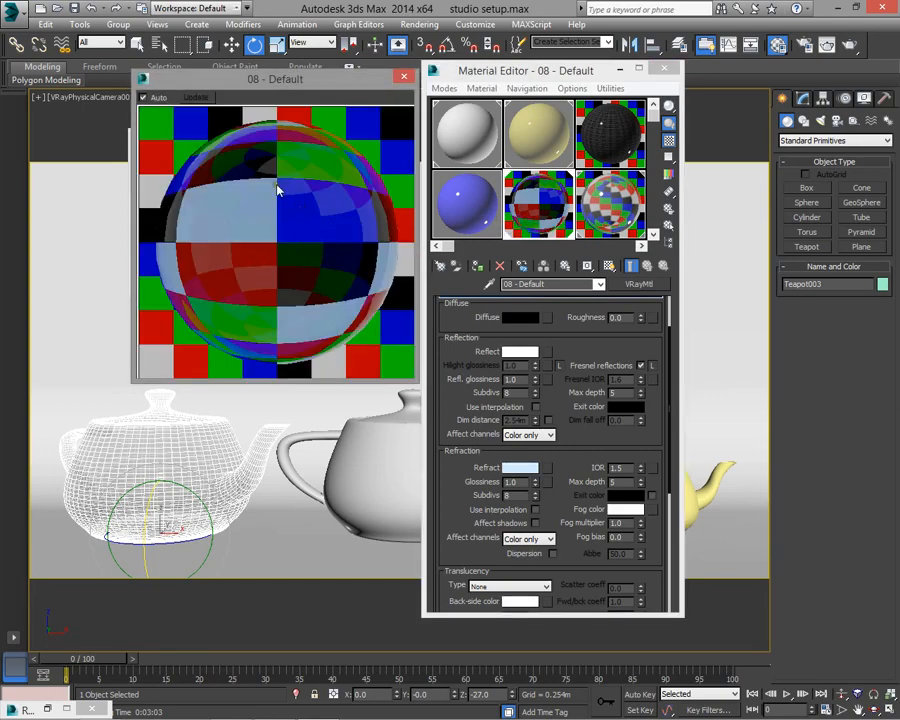
left_click(405, 77)
Set the area to render to Region in the render settings
left_click(806, 51)
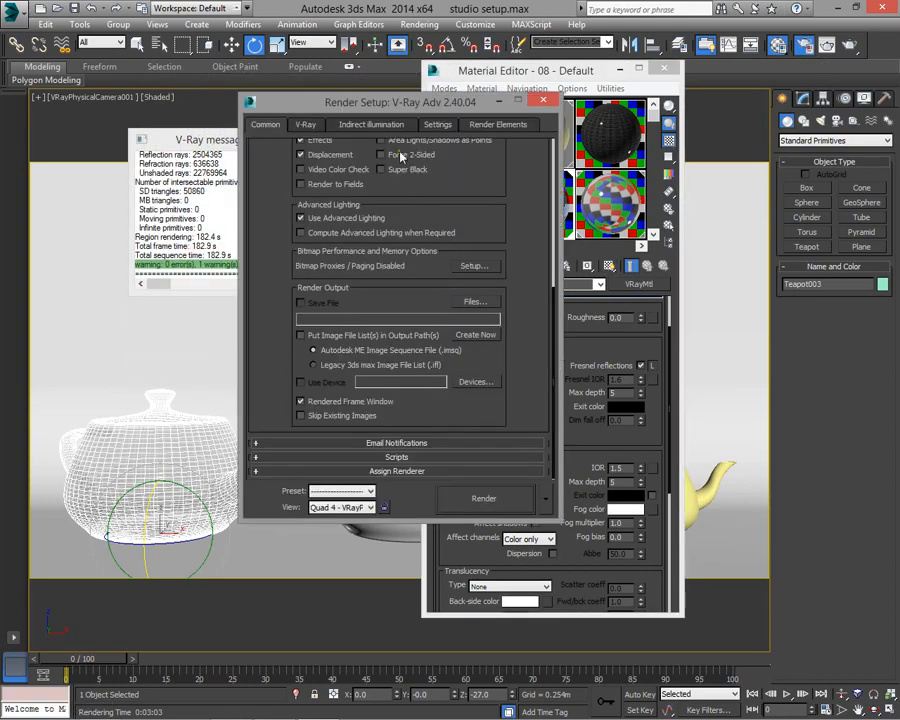
scroll(338, 180, "up", 5)
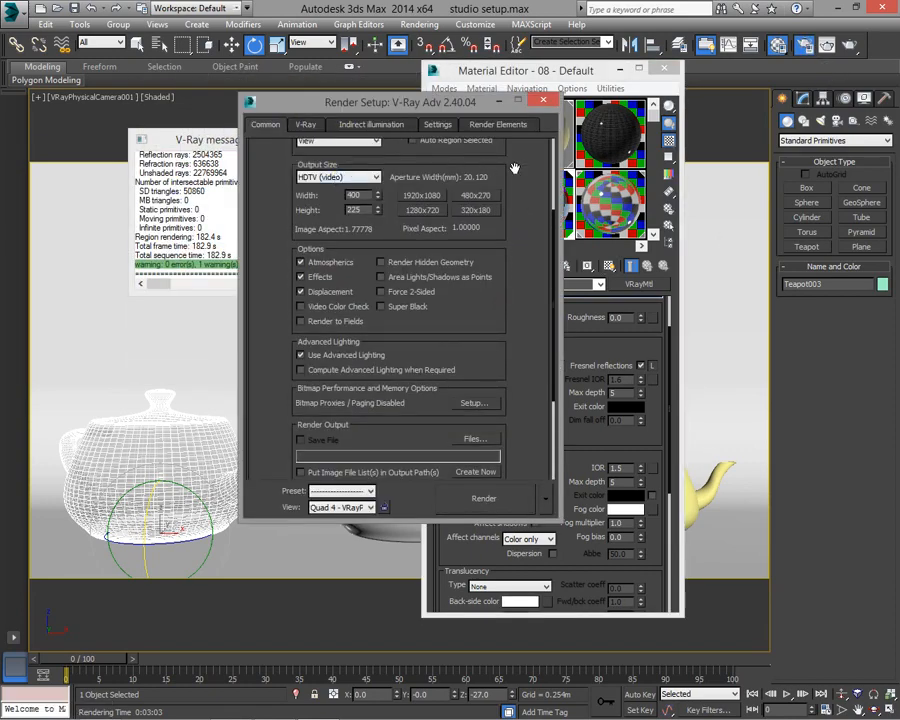
scroll(514, 169, "up", 3)
left_click(365, 227)
left_click(340, 258)
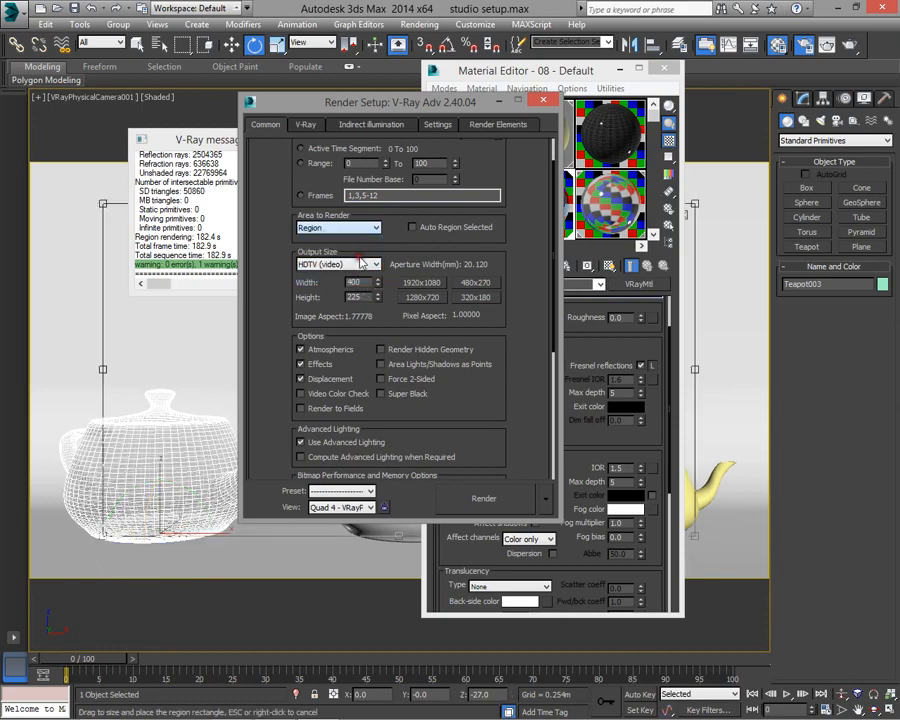
Fit the render region around Teapot003 and render only that region
left_click_drag(300, 101, 525, 130)
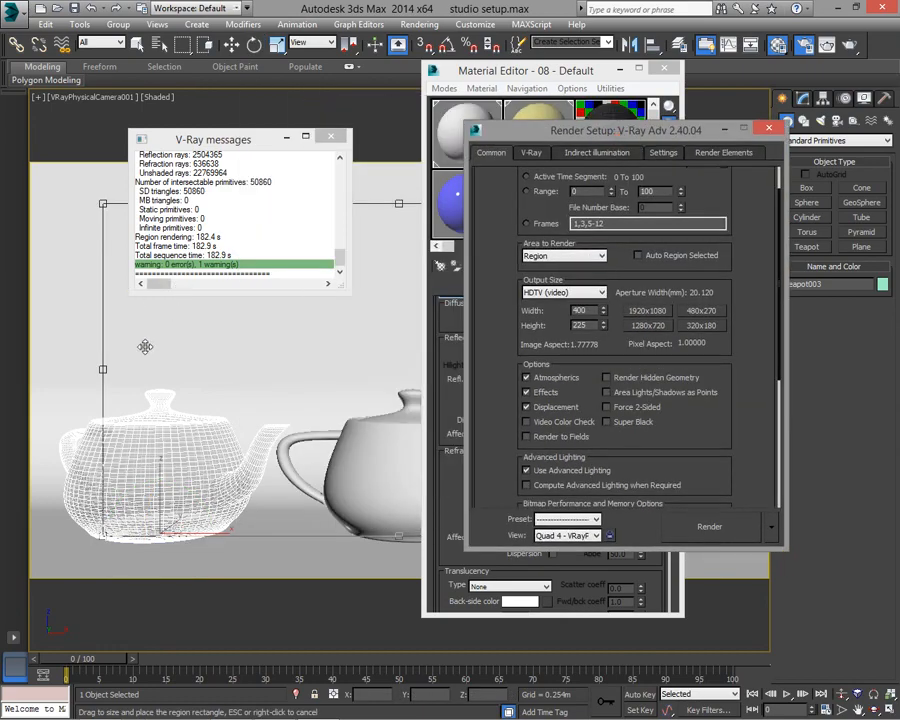
left_click_drag(145, 346, 68, 303)
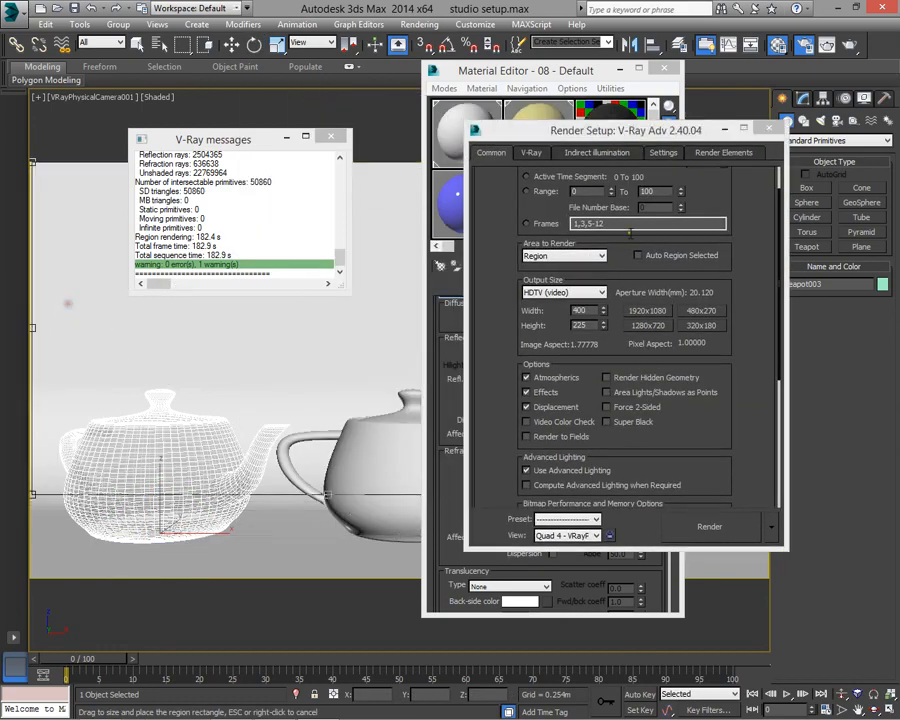
left_click(620, 69)
left_click_drag(656, 132, 757, 538)
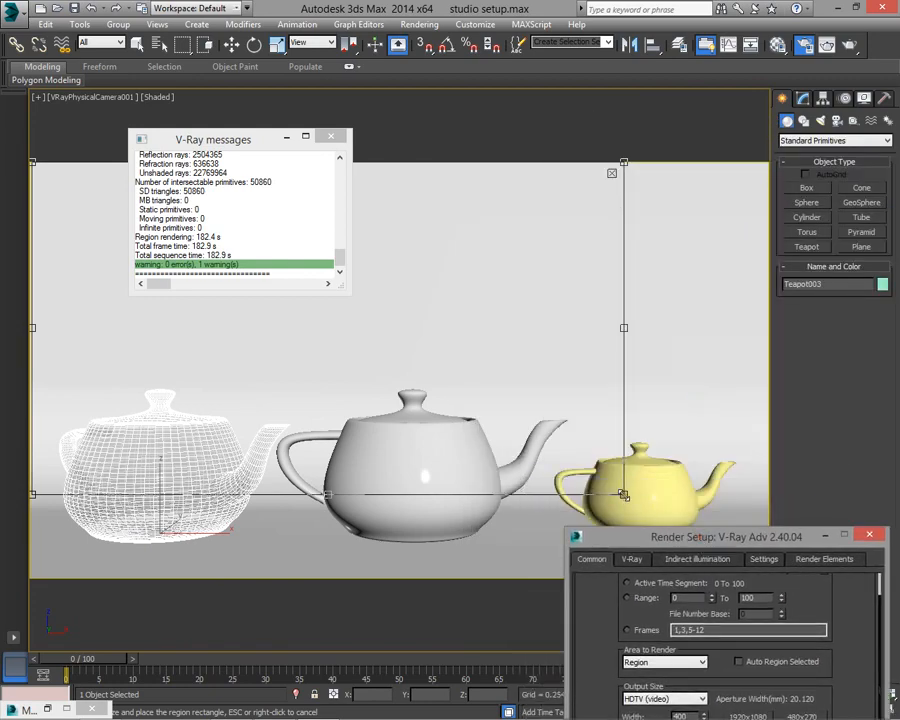
left_click_drag(617, 500, 278, 566)
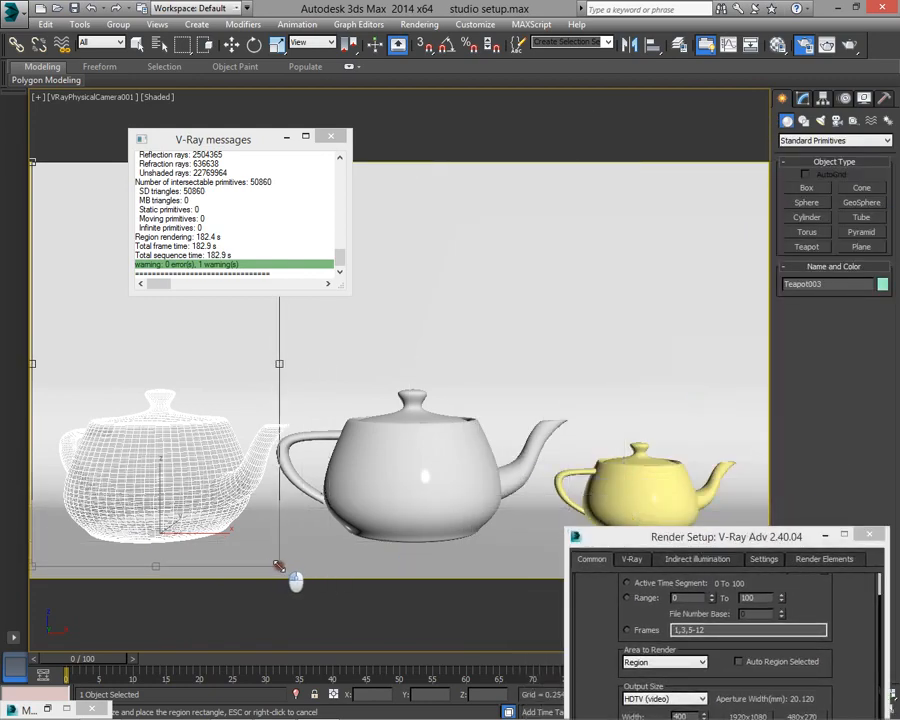
left_click_drag(591, 536, 490, 220)
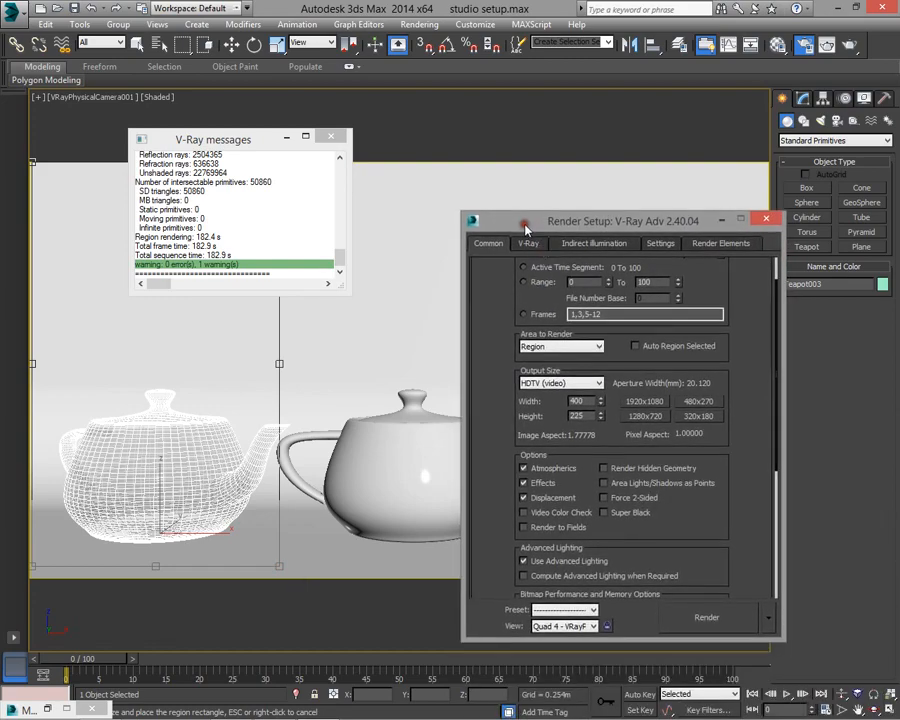
left_click(742, 624)
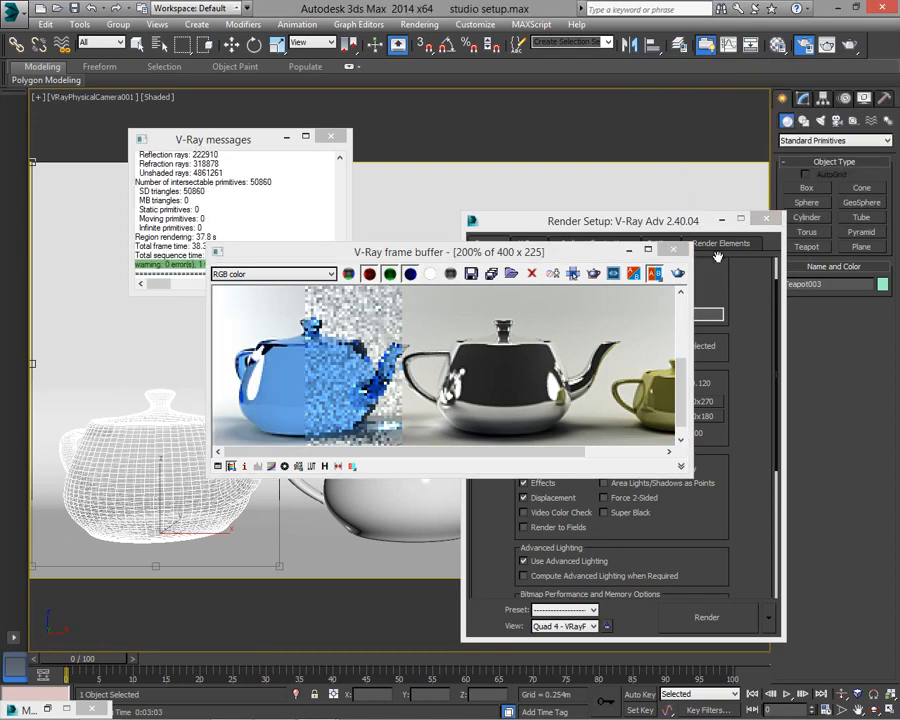
Set the refraction color of 08 - Default to neutral grey (124, 124, 124) and render the region around the glass teapot
key("m")
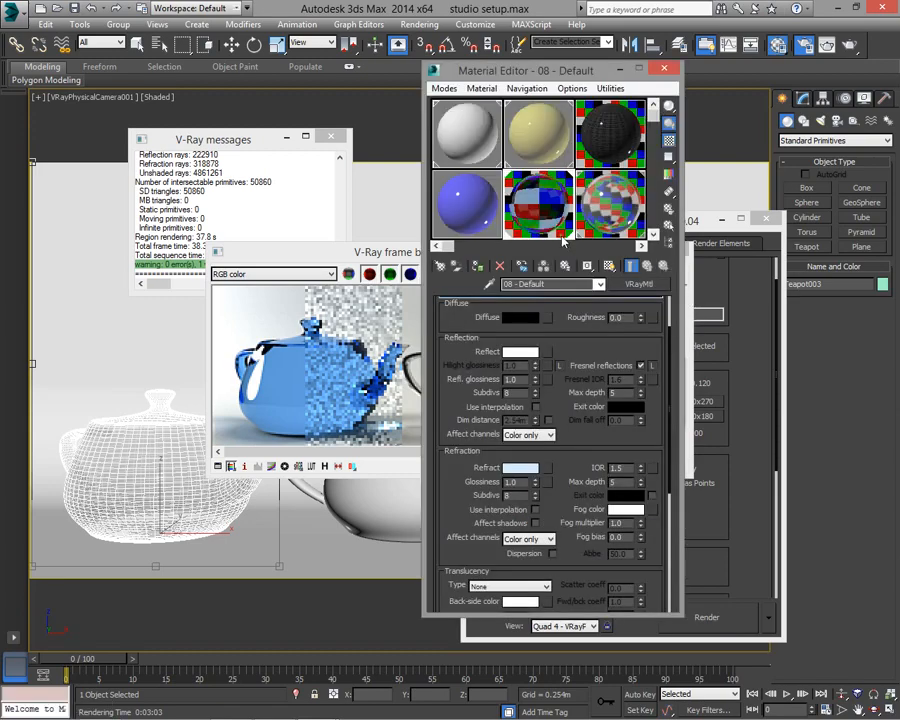
left_click(512, 469)
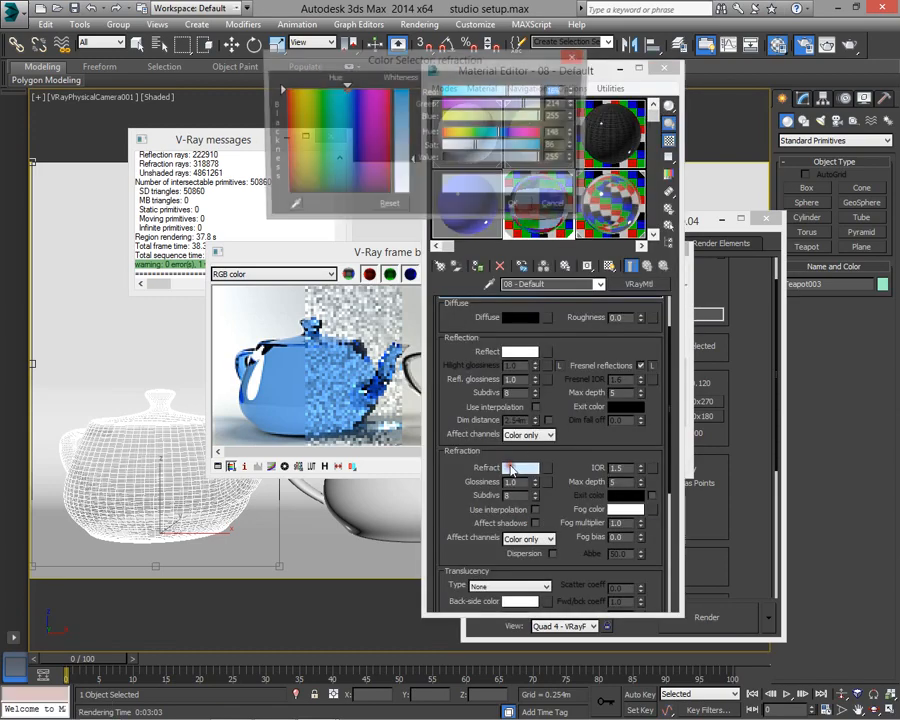
left_click_drag(315, 170, 277, 202)
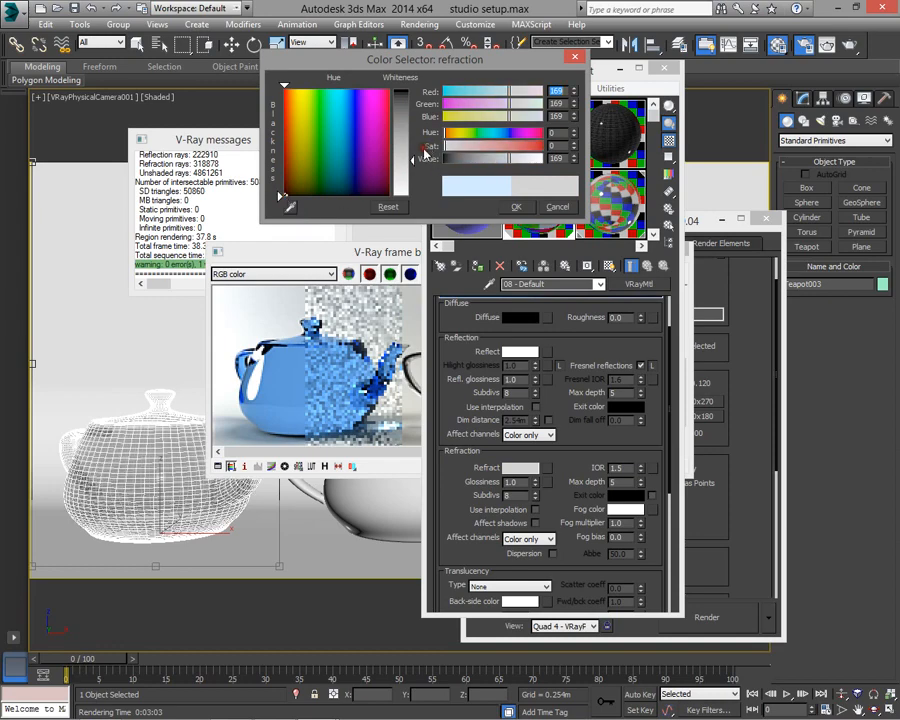
left_click_drag(412, 159, 414, 142)
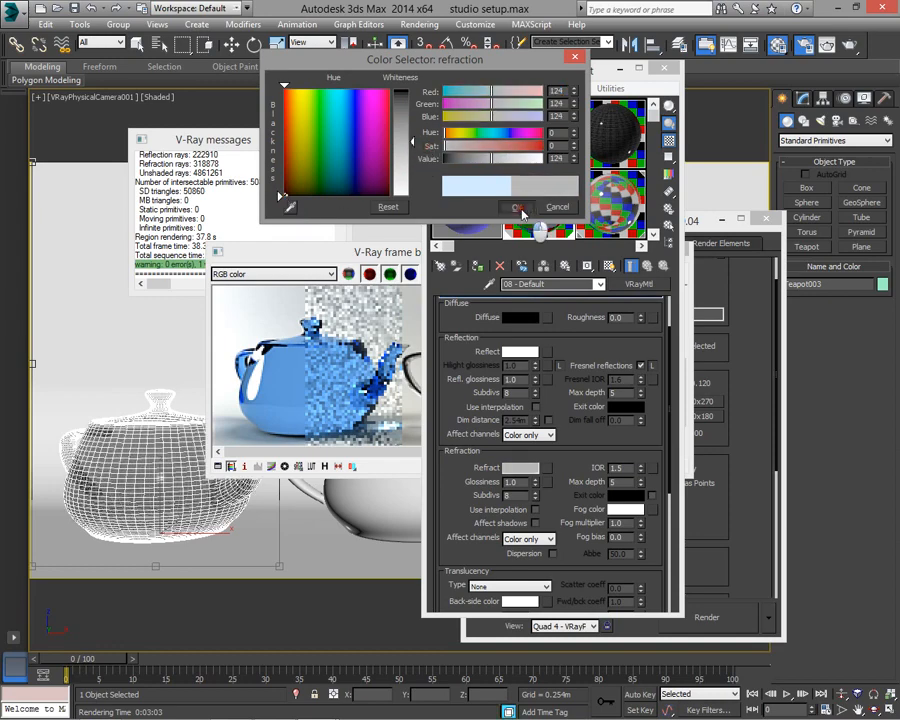
left_click(519, 205)
left_click(373, 430)
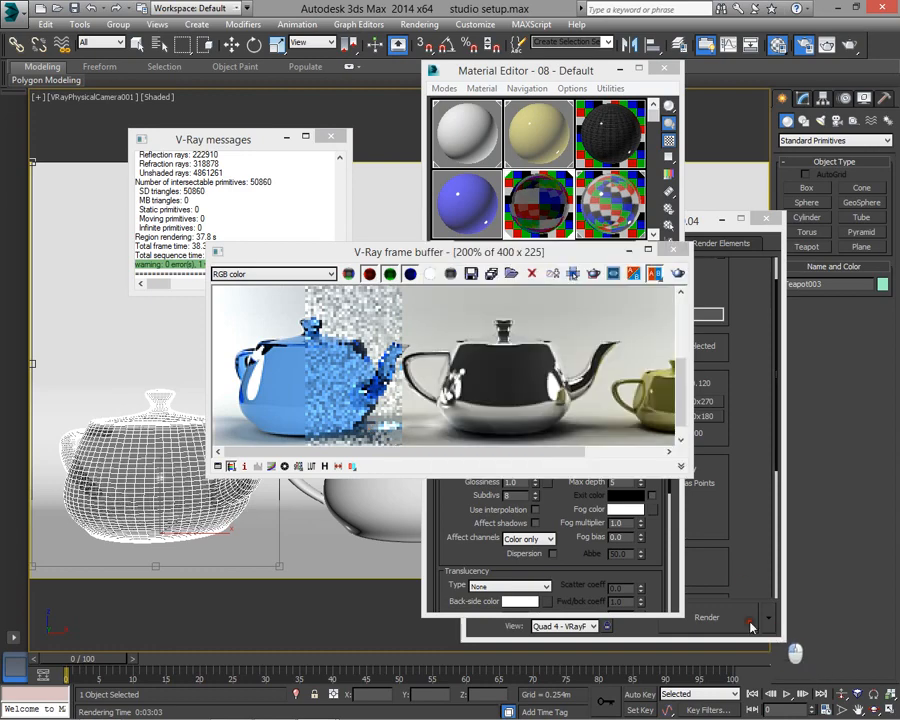
left_click(724, 622)
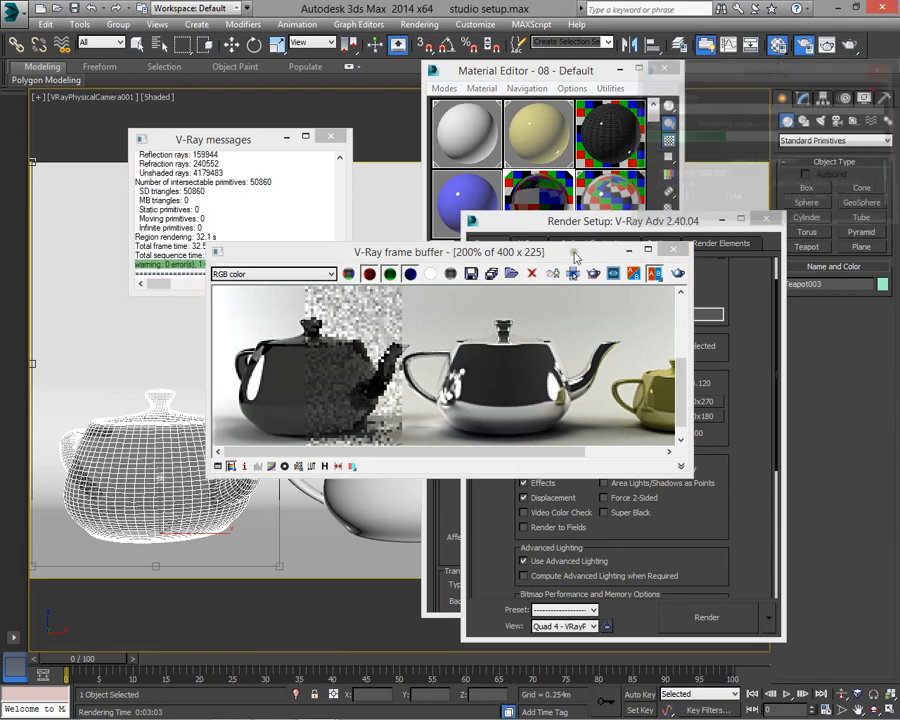
left_click(261, 303)
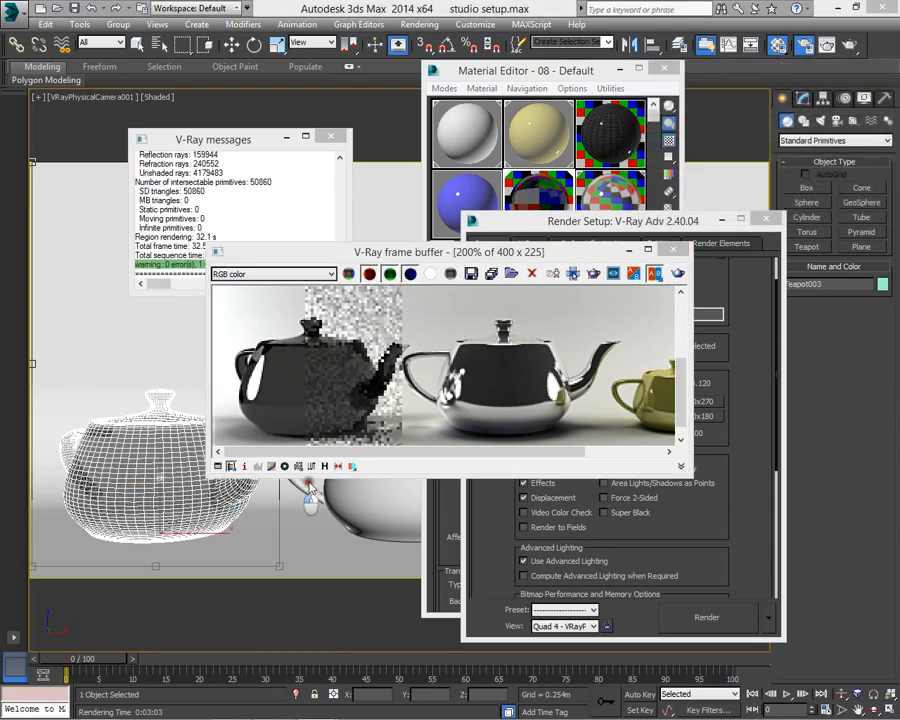
Set the refraction color of 08 - Default to pure white (255, 255, 255)
left_click(512, 68)
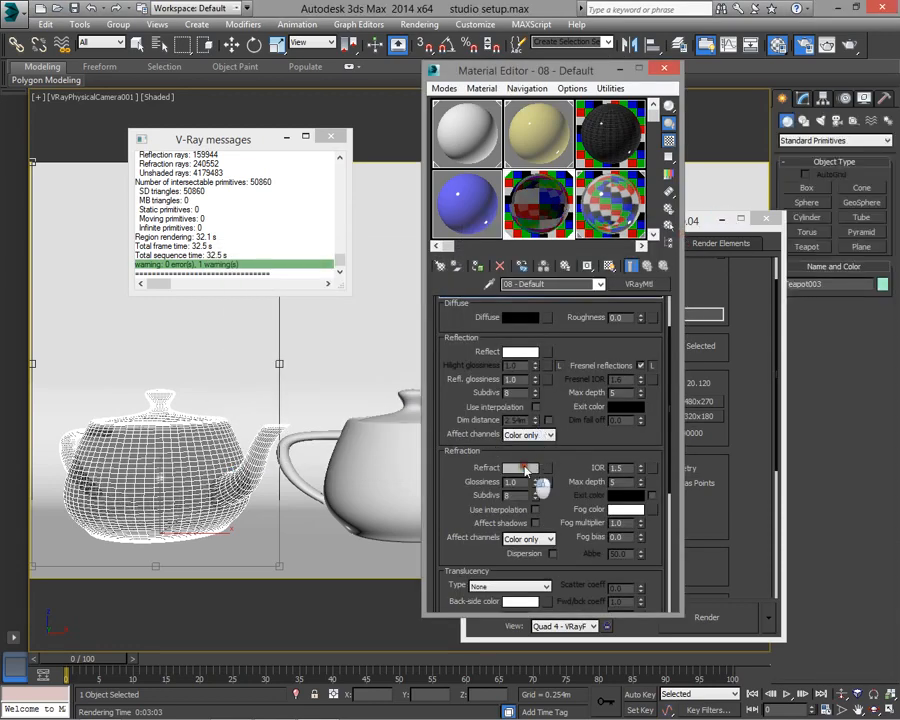
left_click(522, 467)
left_click_drag(407, 148, 407, 90)
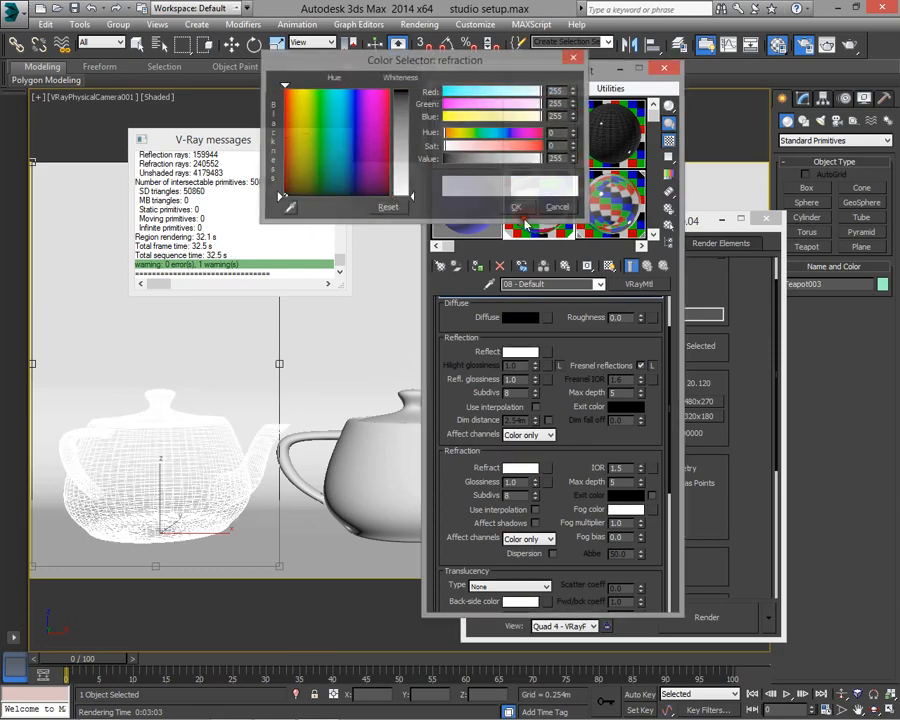
left_click(516, 206)
Set the refraction glossiness of 08 - Default to 0.8 and check its enlarged sample preview
left_click_drag(519, 482, 482, 481)
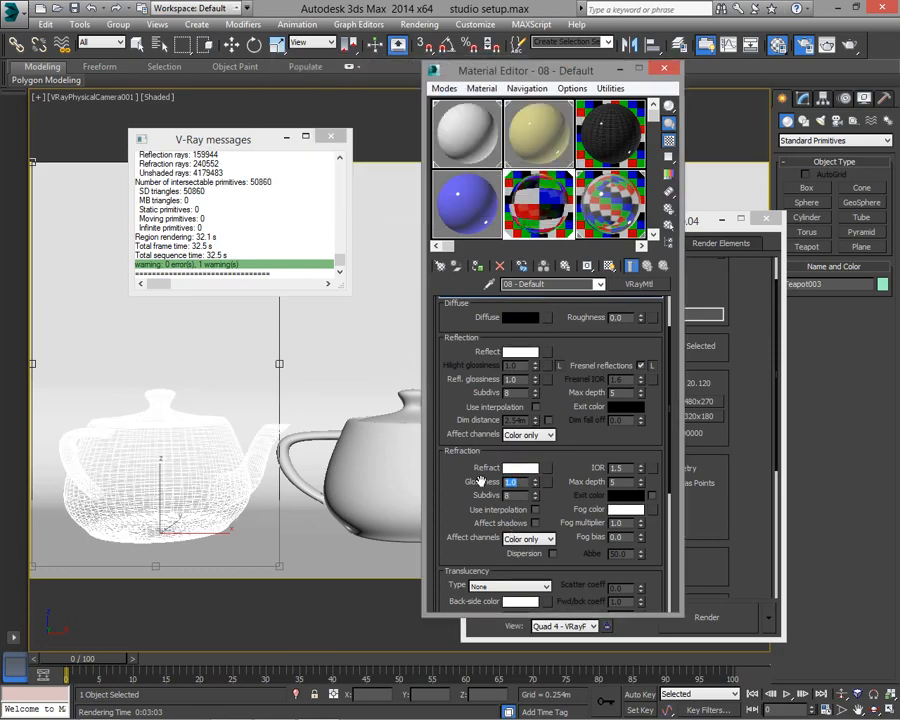
type("0.8")
key("Return")
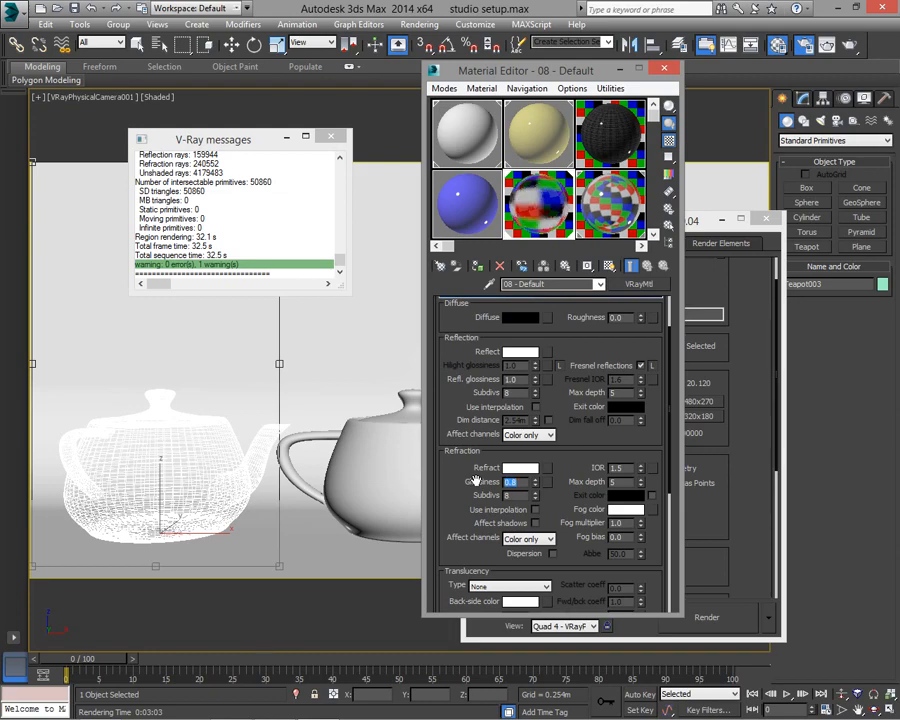
double_click(530, 189)
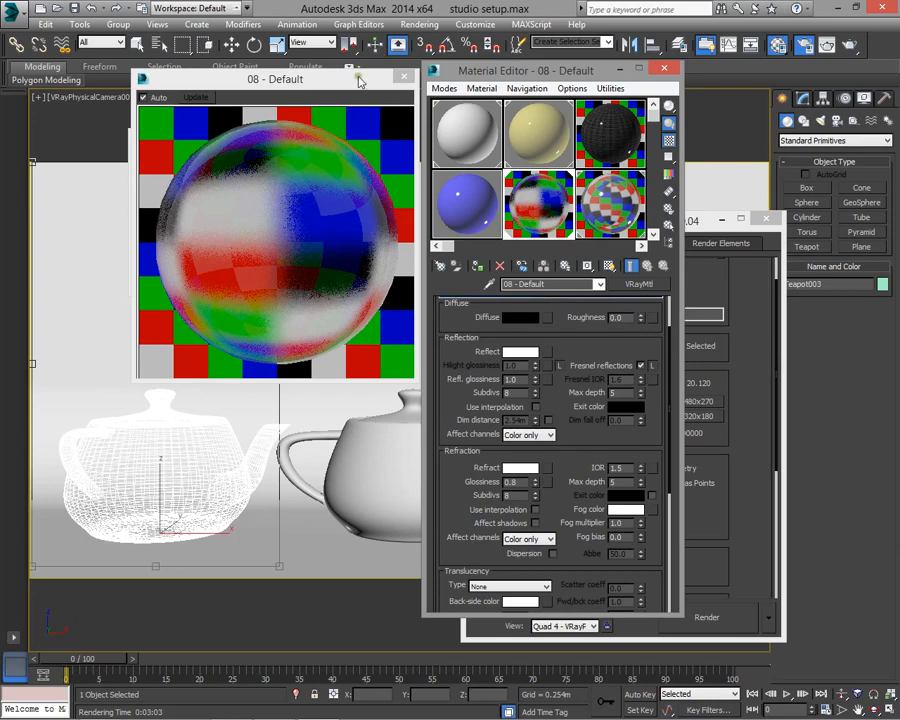
left_click_drag(360, 79, 315, 84)
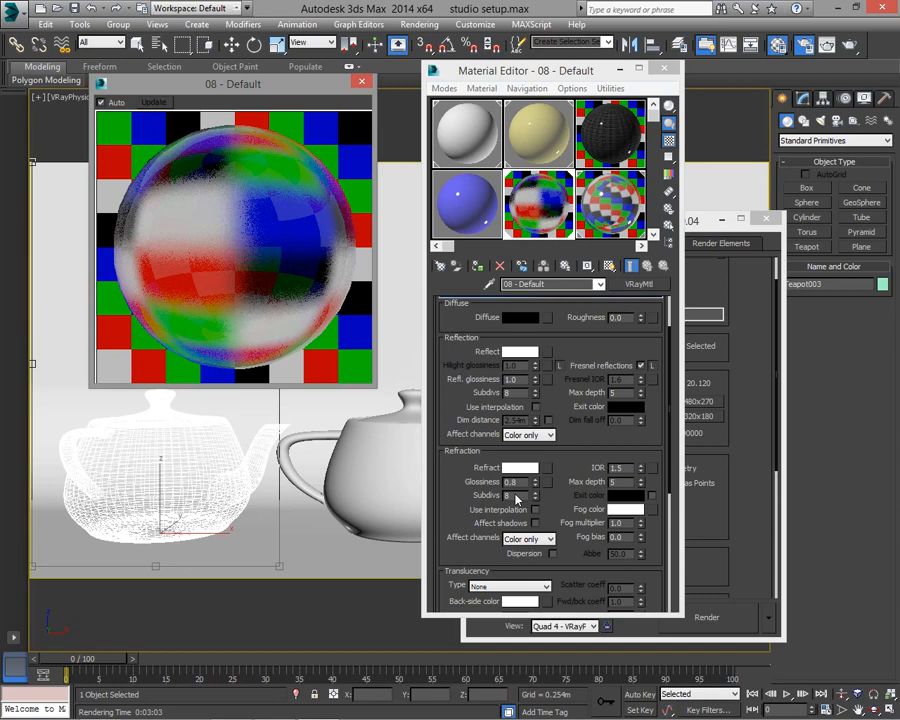
Render the region with the frosted glass, examine the teapot up close and stop the render
left_click(745, 316)
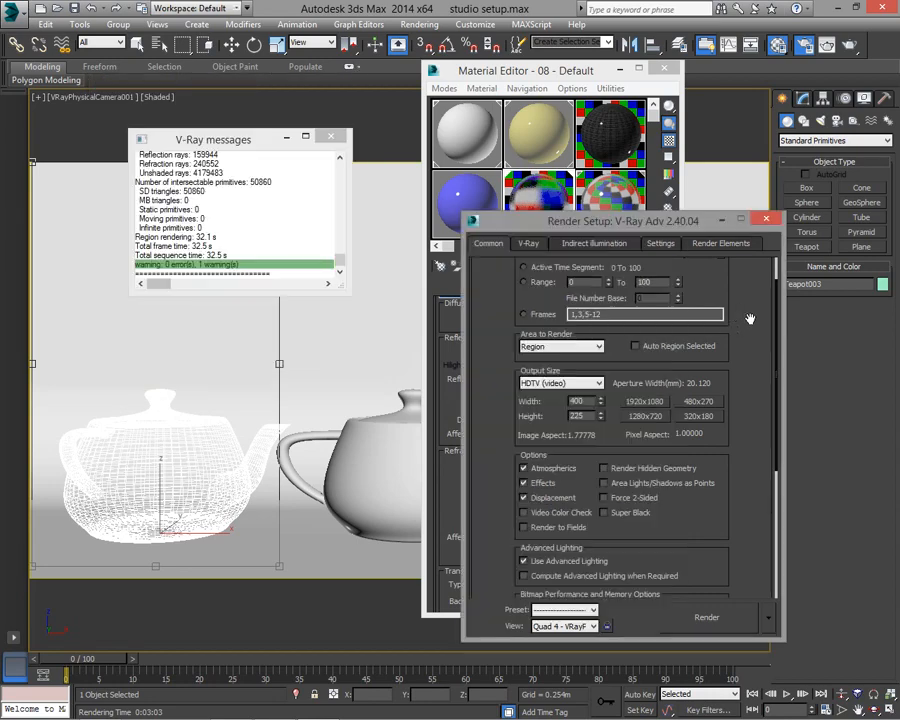
left_click(703, 617)
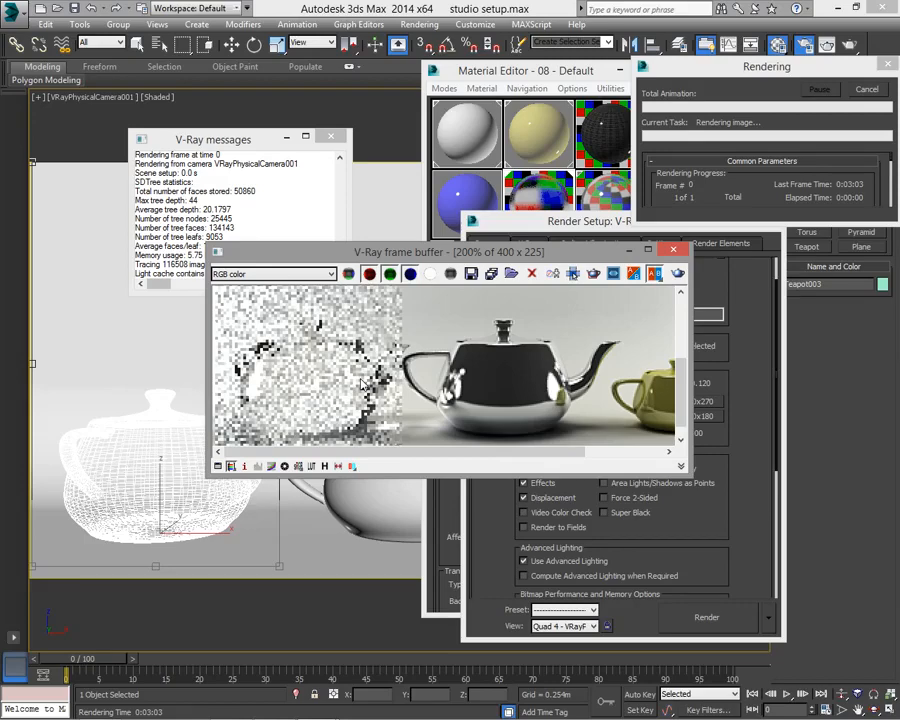
scroll(365, 385, "down", 1)
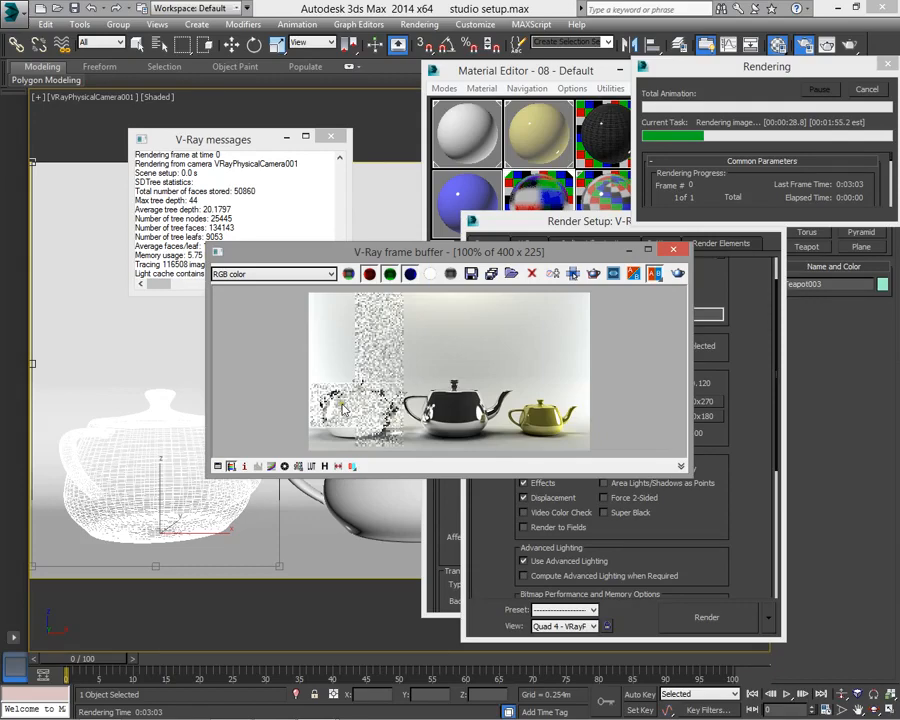
scroll(342, 407, "up", 2)
middle_click_drag(340, 428, 247, 405)
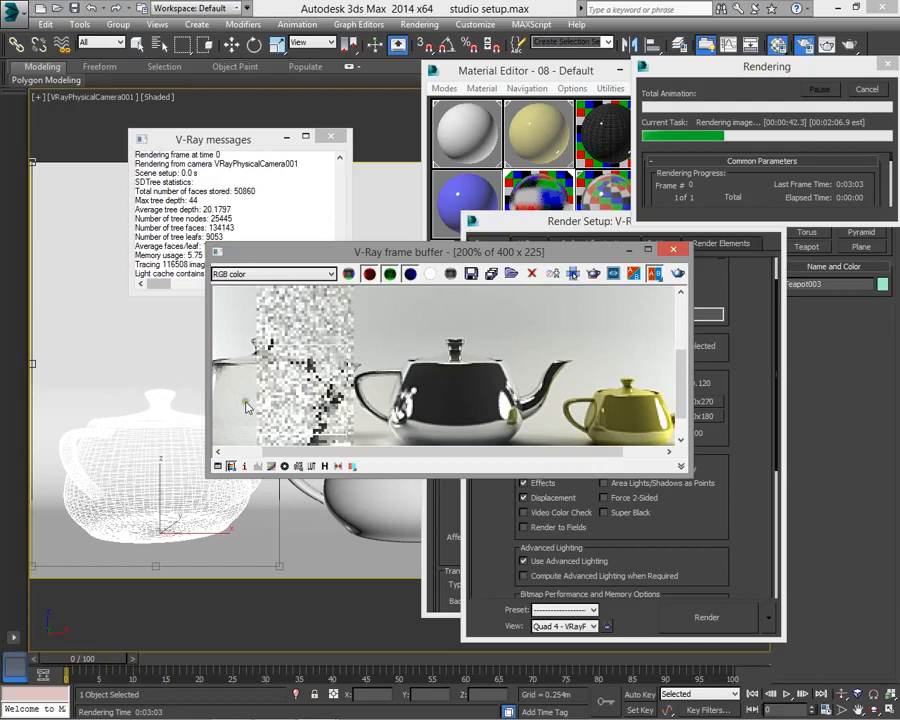
middle_click_drag(247, 405, 325, 347)
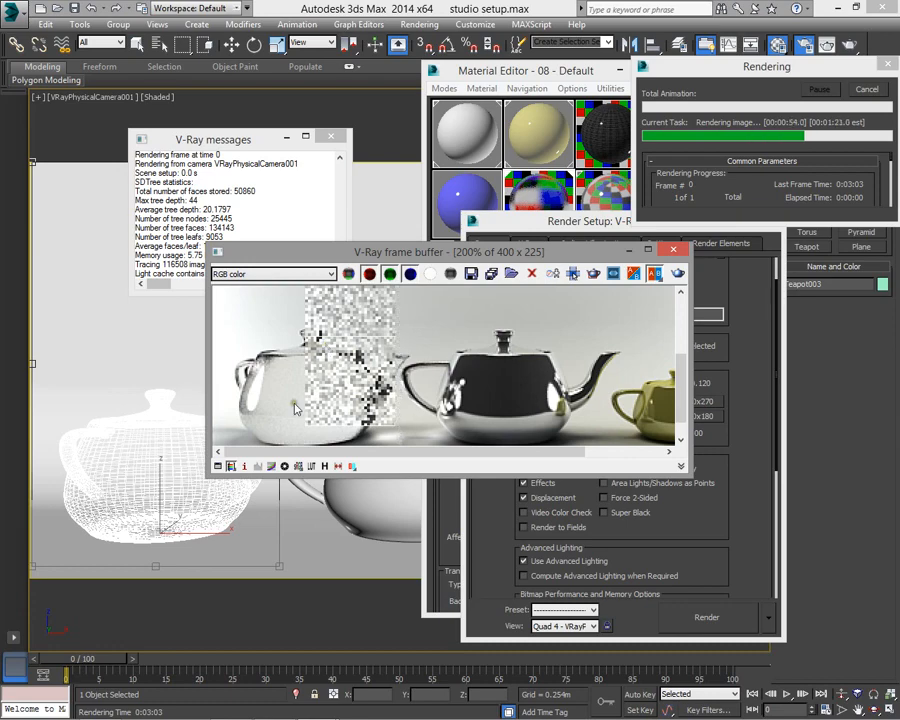
left_click(866, 91)
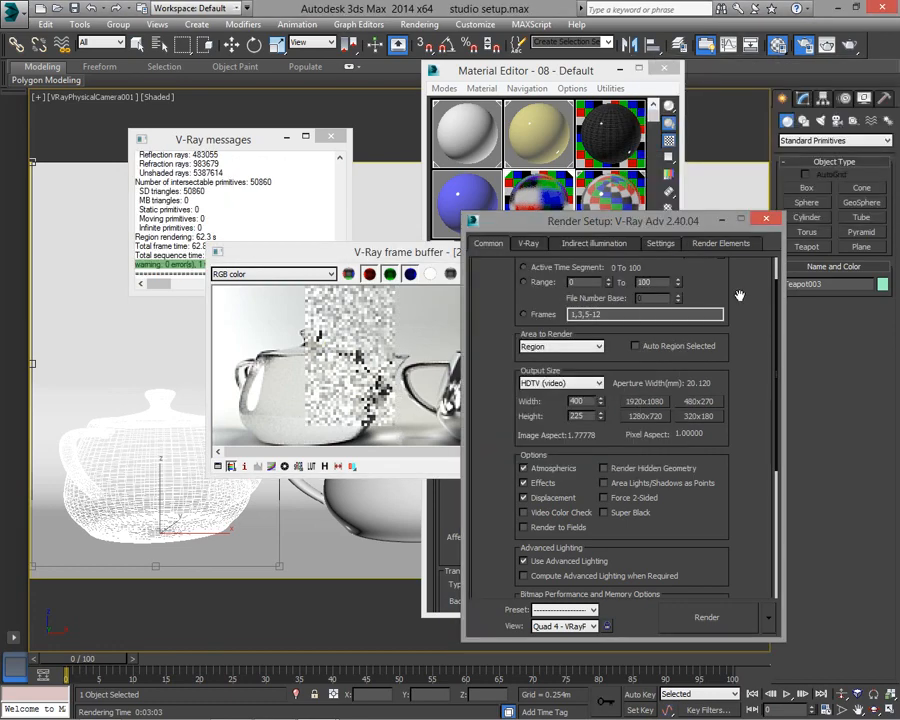
Try a refraction glossiness of 0.6 on 08 - Default and return it to 0.8
left_click(511, 70)
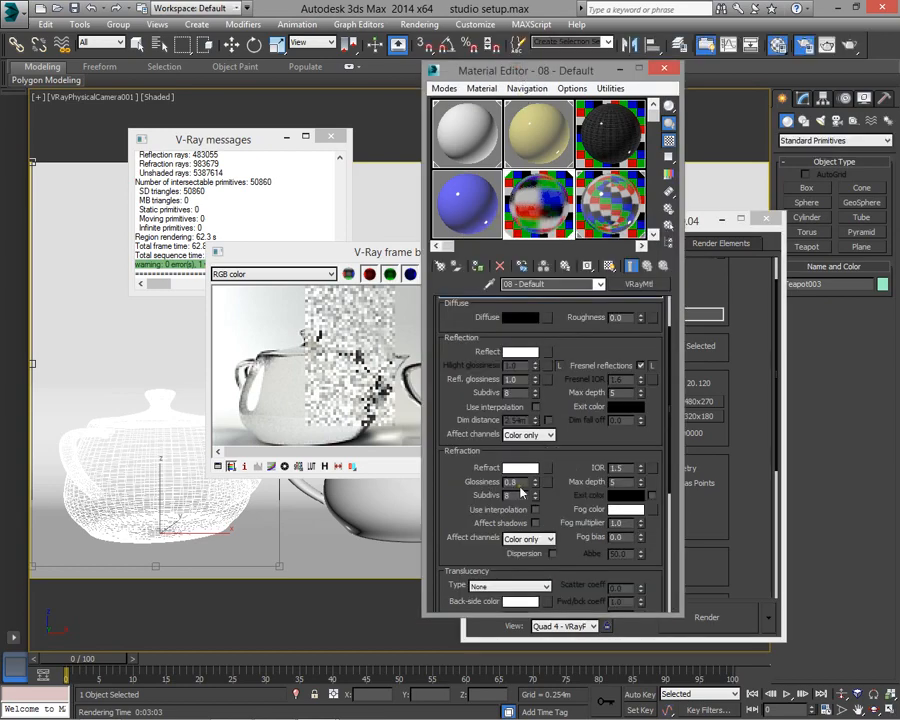
double_click(512, 482)
type("0.6")
key("Return")
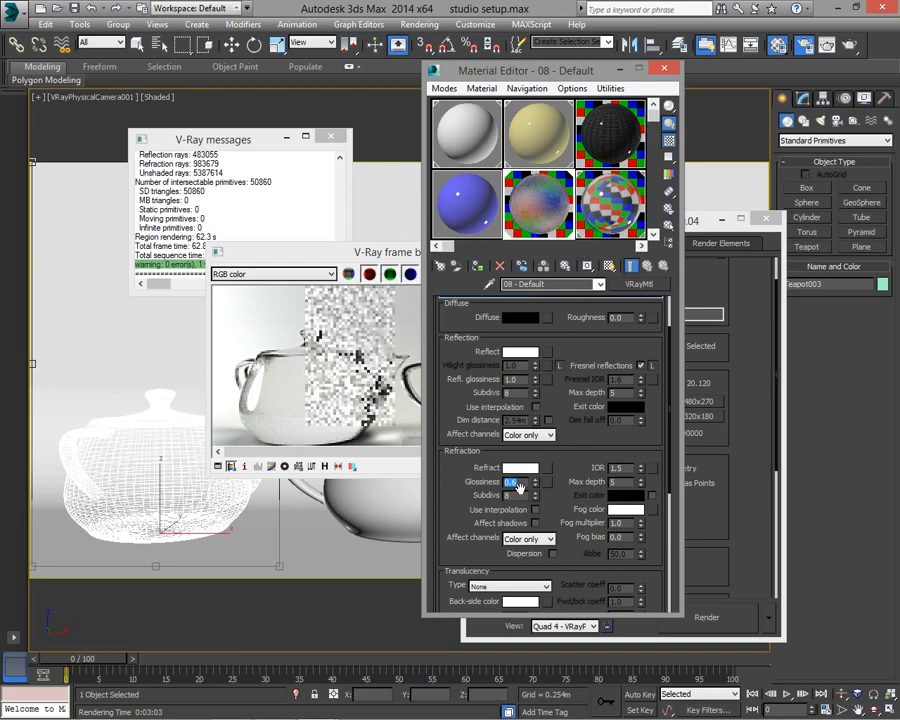
type("0.8")
key("Return")
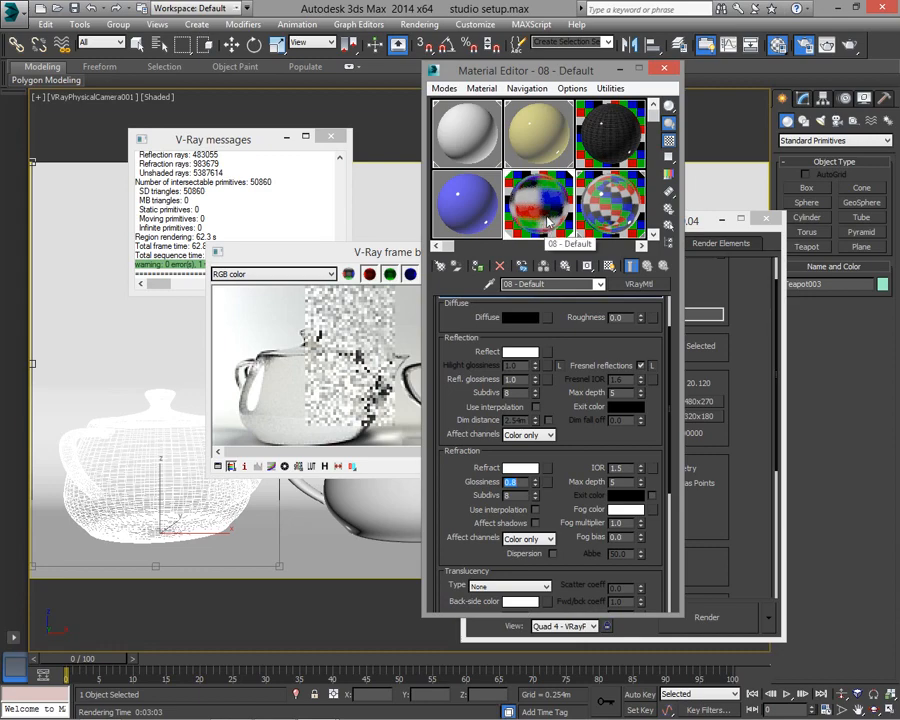
Set the reflection glossiness of the metal material 09 - Default to 0.6
scroll(580, 350, "down", 1)
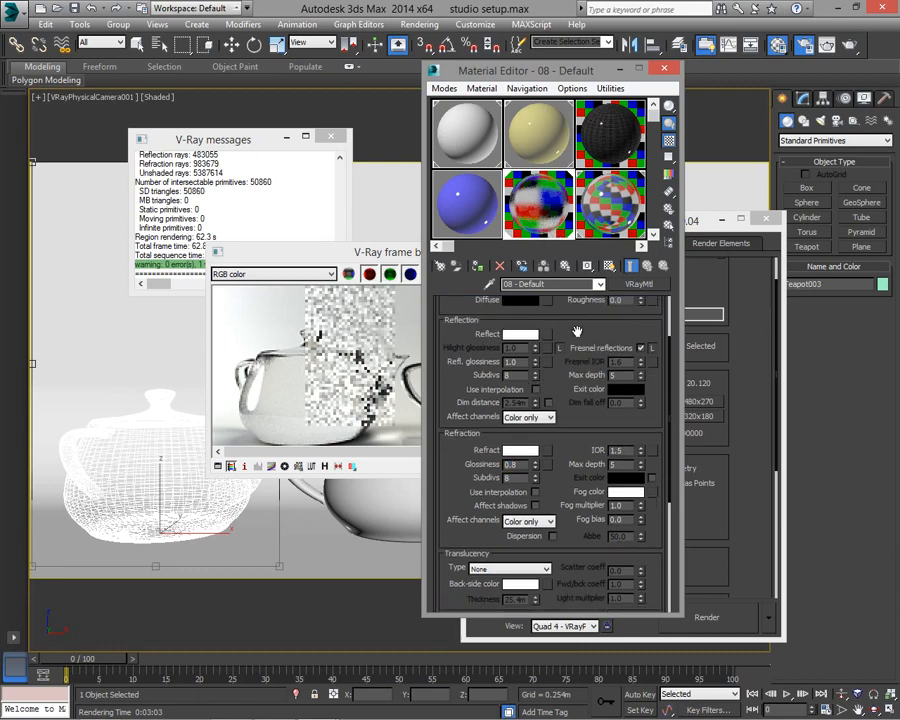
left_click(607, 203)
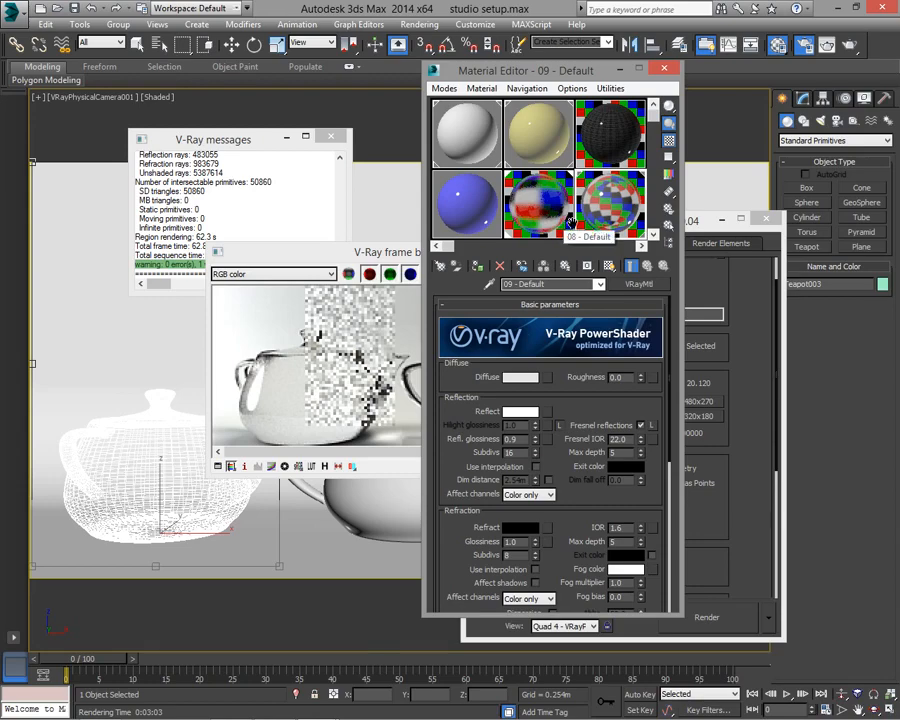
double_click(512, 439)
type("0.6")
key("Return")
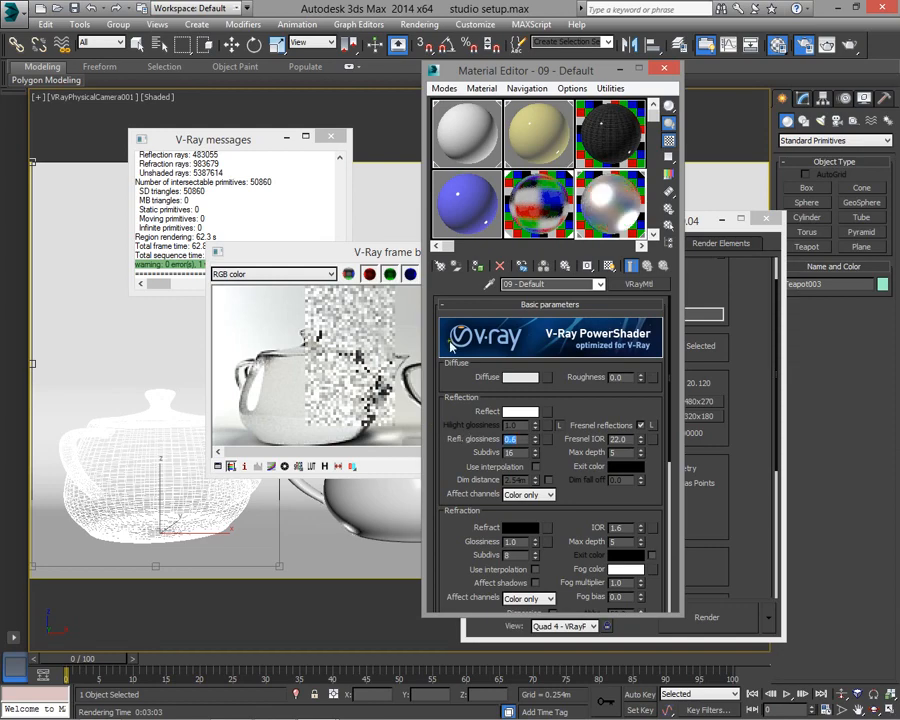
Move the frame buffer aside and keep the area to render set to Region
left_click(245, 272)
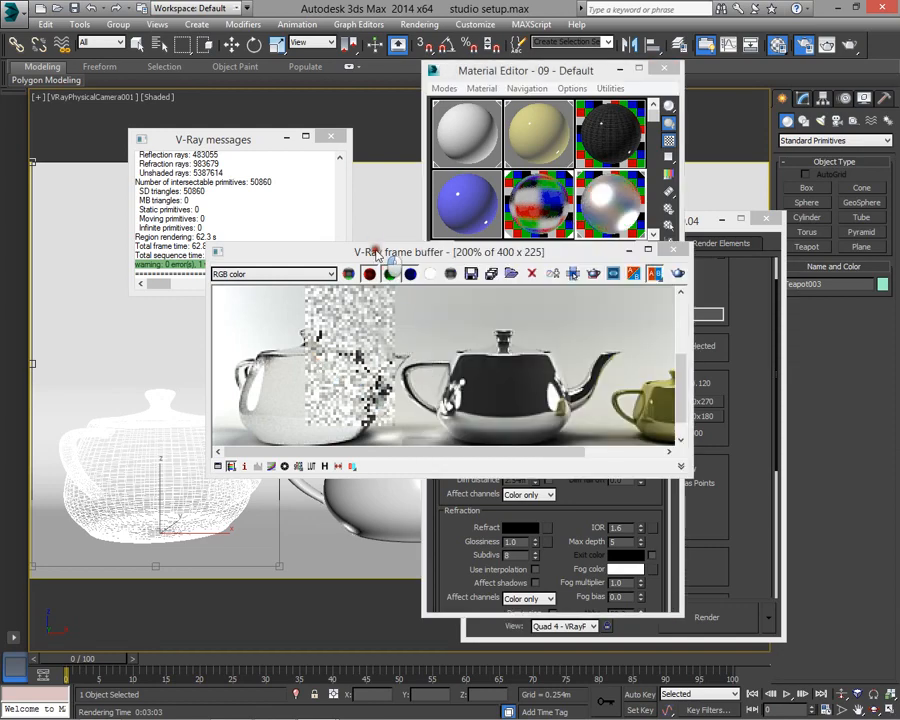
left_click_drag(376, 254, 219, 257)
left_click(708, 623)
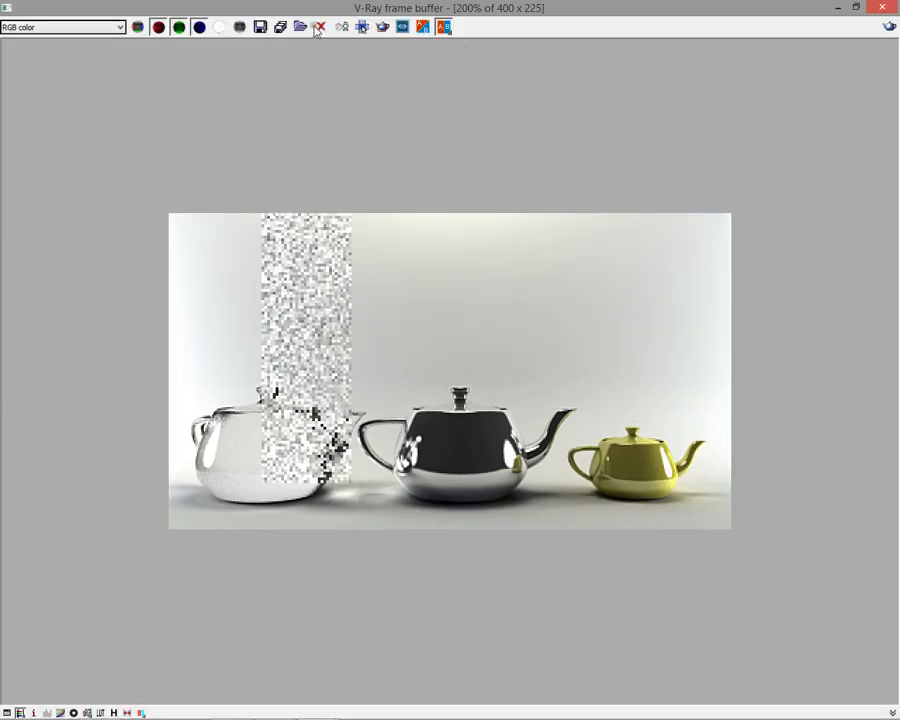
left_click(857, 7)
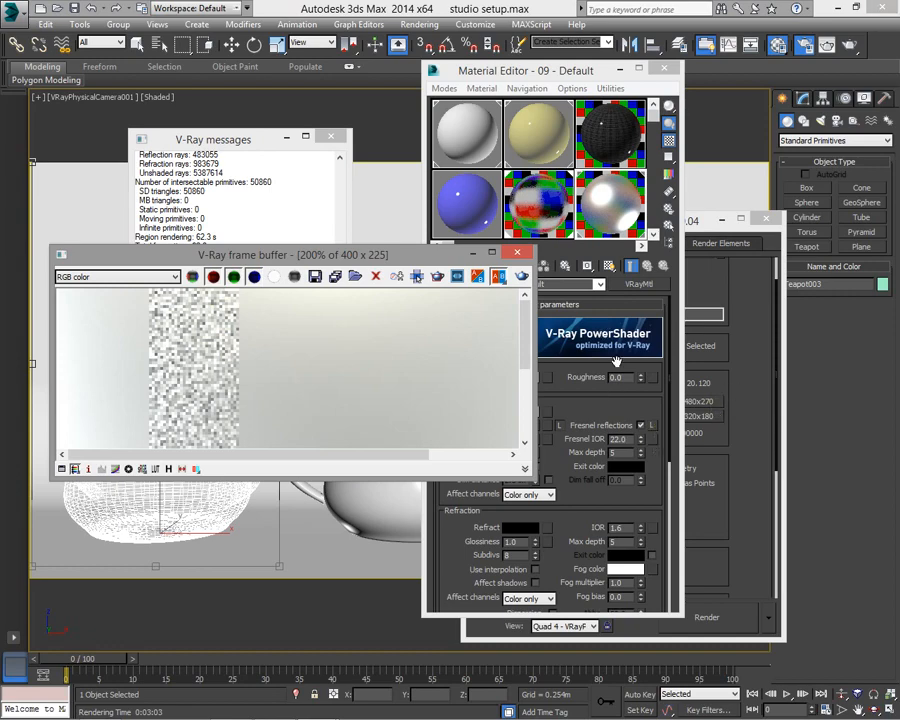
left_click(760, 295)
left_click(545, 346)
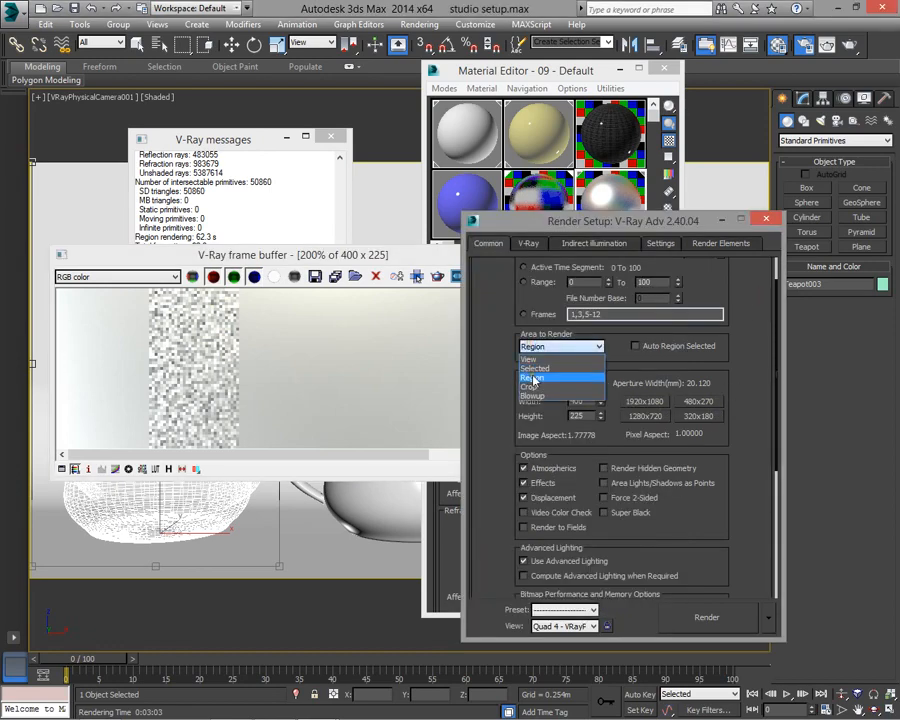
left_click(533, 379)
Draw a render region around the middle metal teapot in the frame buffer, render it and inspect its blurred reflections
left_click(400, 398)
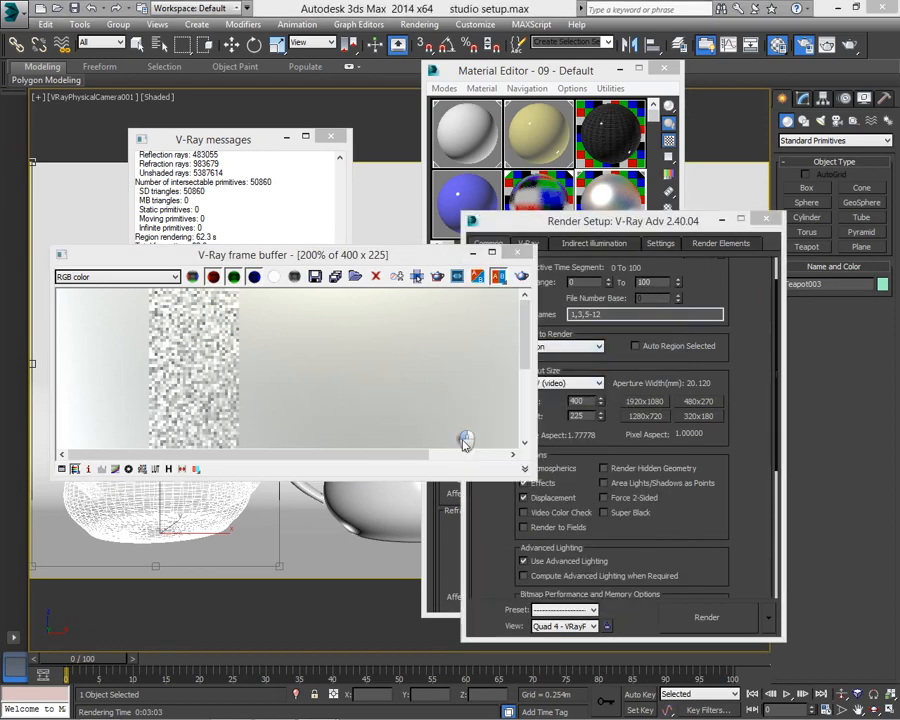
scroll(465, 444, "down", 2)
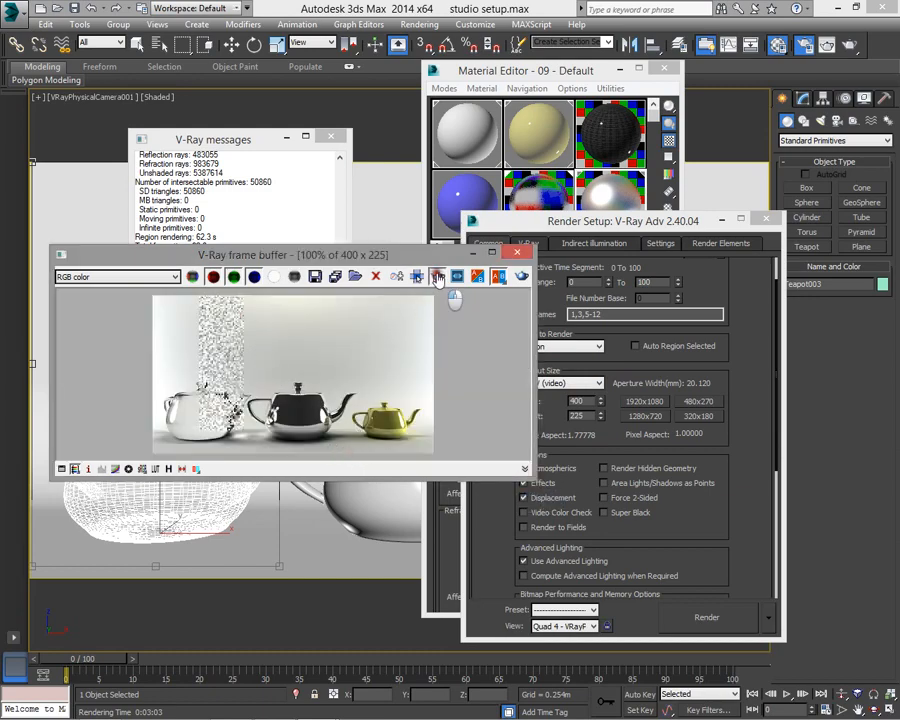
left_click(437, 277)
left_click_drag(240, 366, 355, 453)
left_click(693, 618)
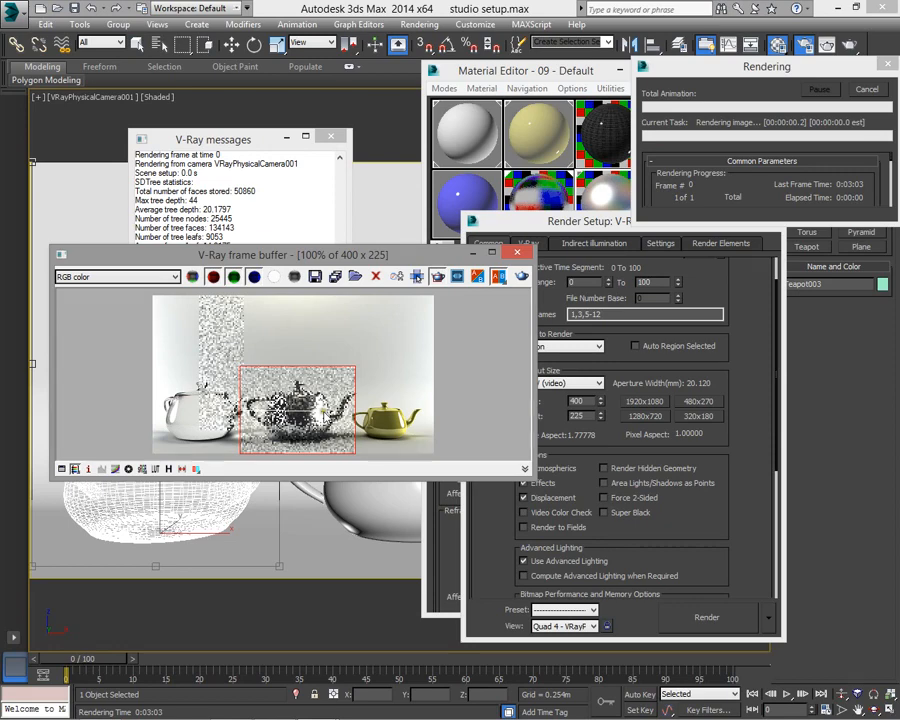
scroll(327, 377, "up", 1)
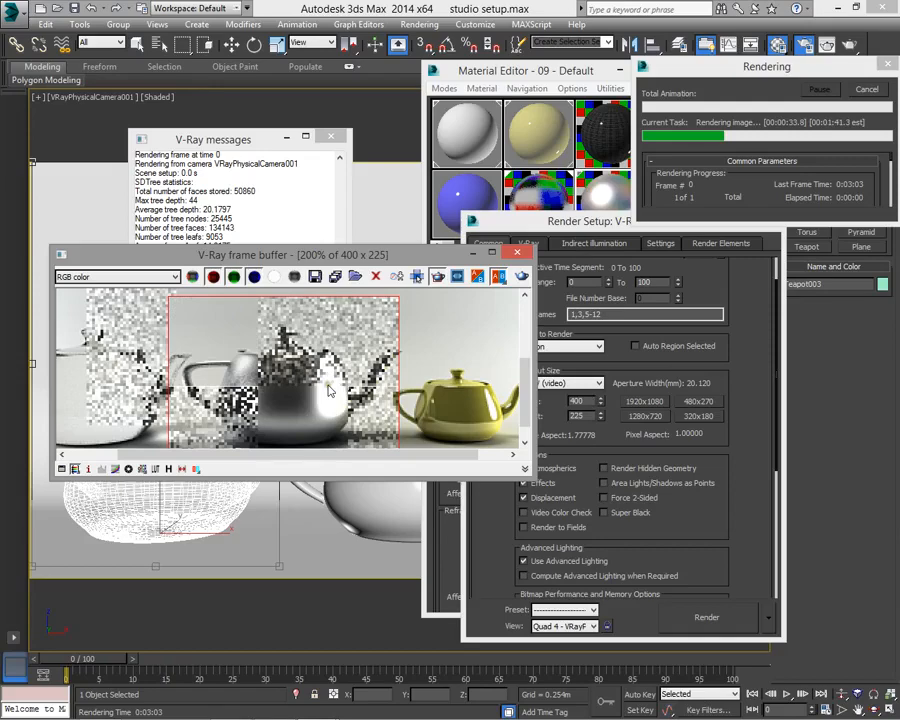
middle_click_drag(285, 374, 291, 411)
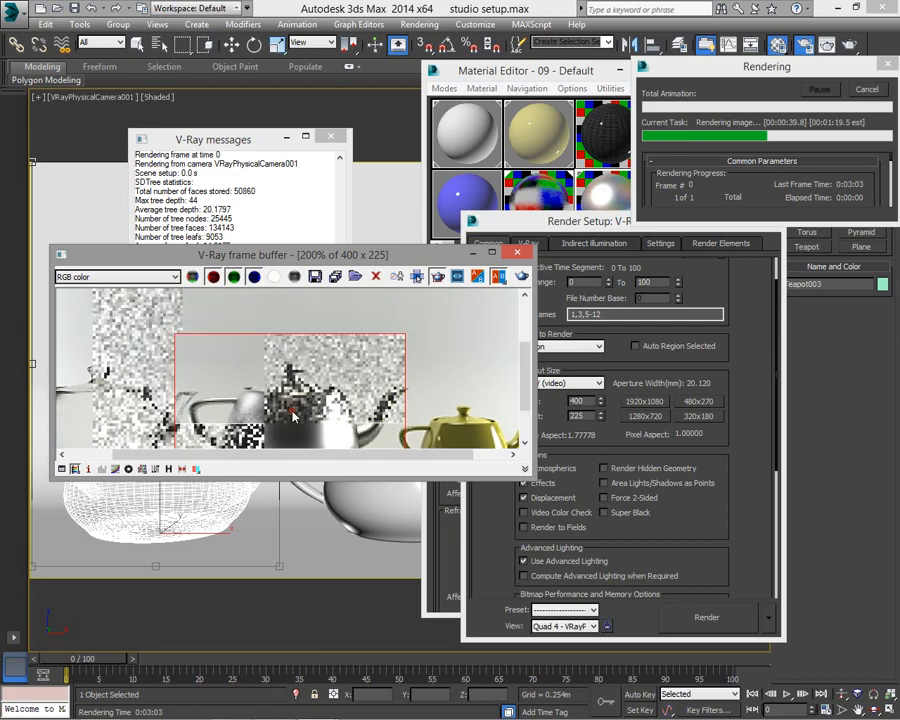
scroll(292, 416, "down", 2)
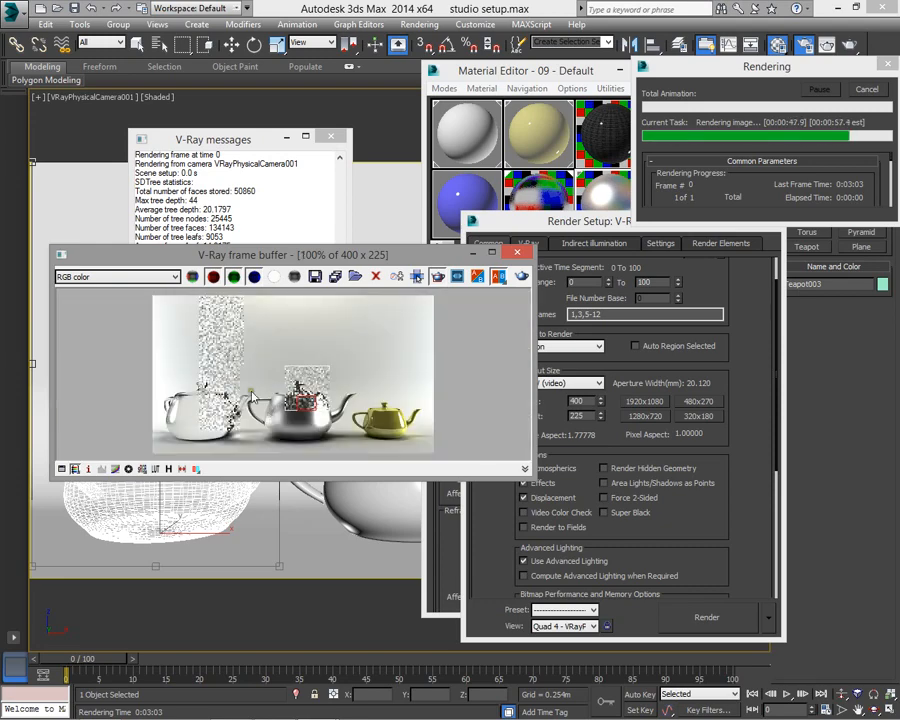
Examine the noise and reflections inside the middle metal teapot's render region while the render is processed
scroll(295, 396, "up", 2)
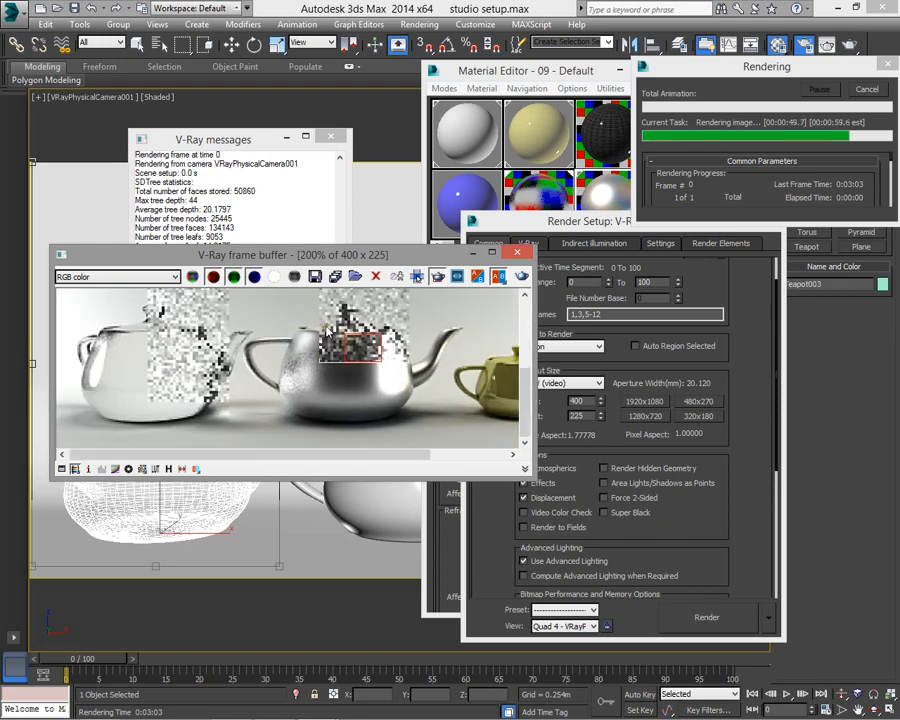
scroll(295, 394, "down", 2)
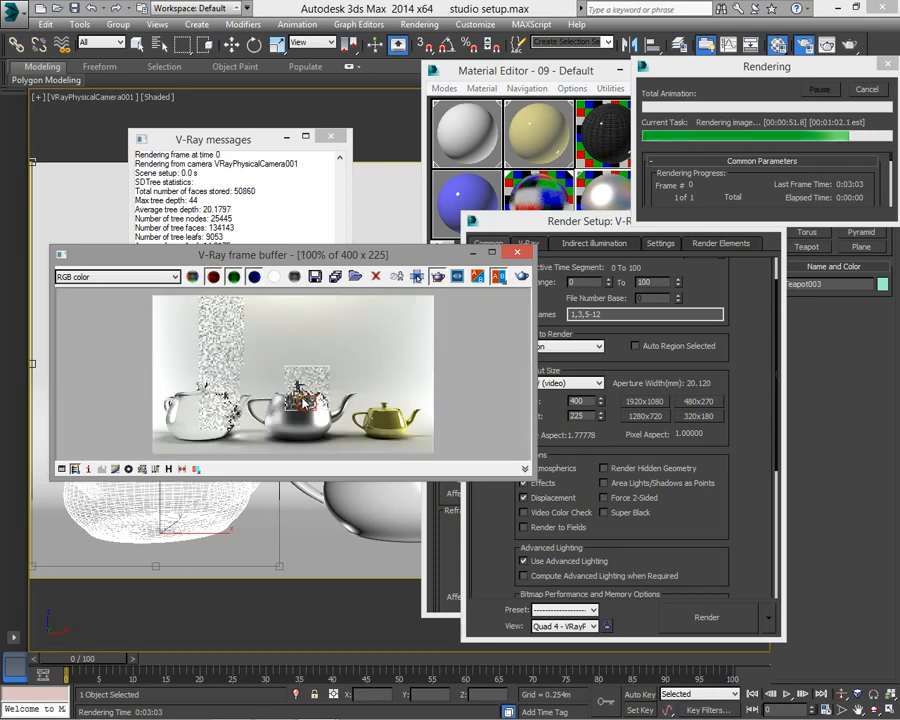
scroll(316, 406, "up", 2)
middle_click_drag(316, 404, 312, 348)
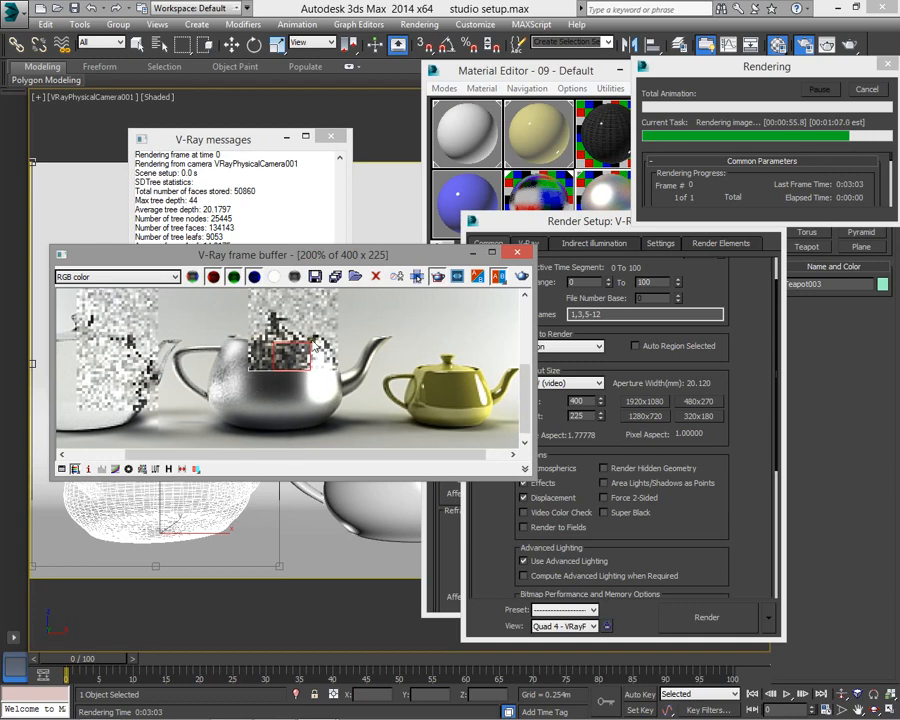
scroll(306, 346, "down", 2)
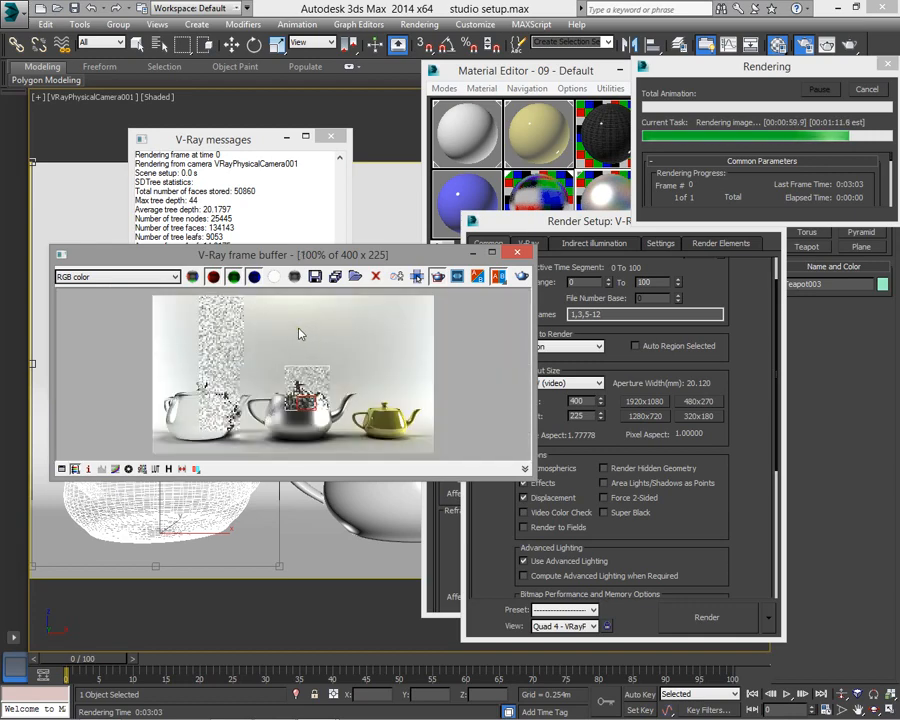
scroll(301, 342, "up", 2)
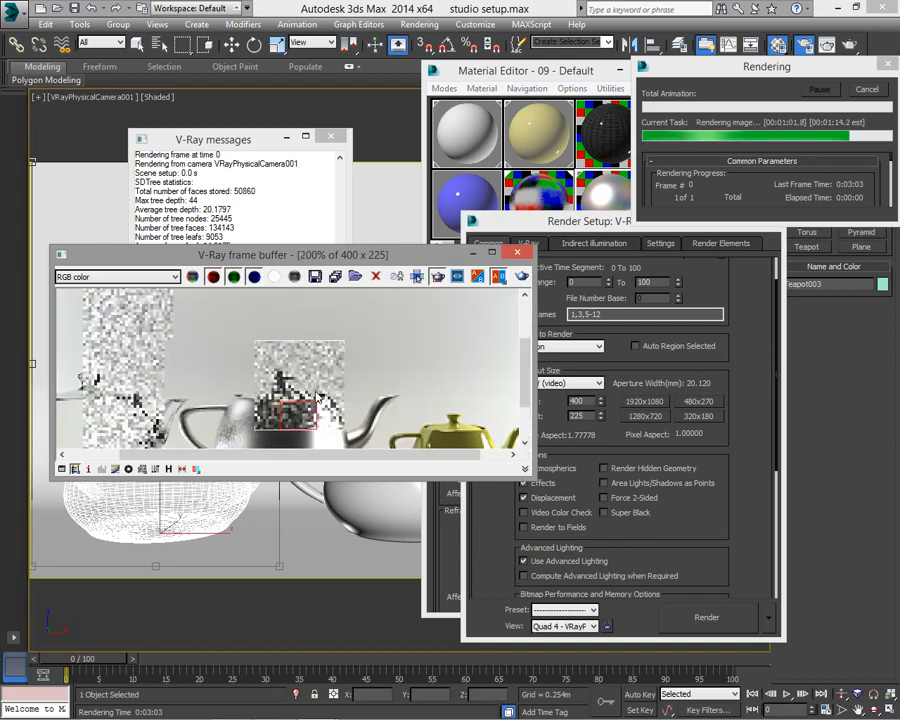
scroll(310, 358, "down", 2)
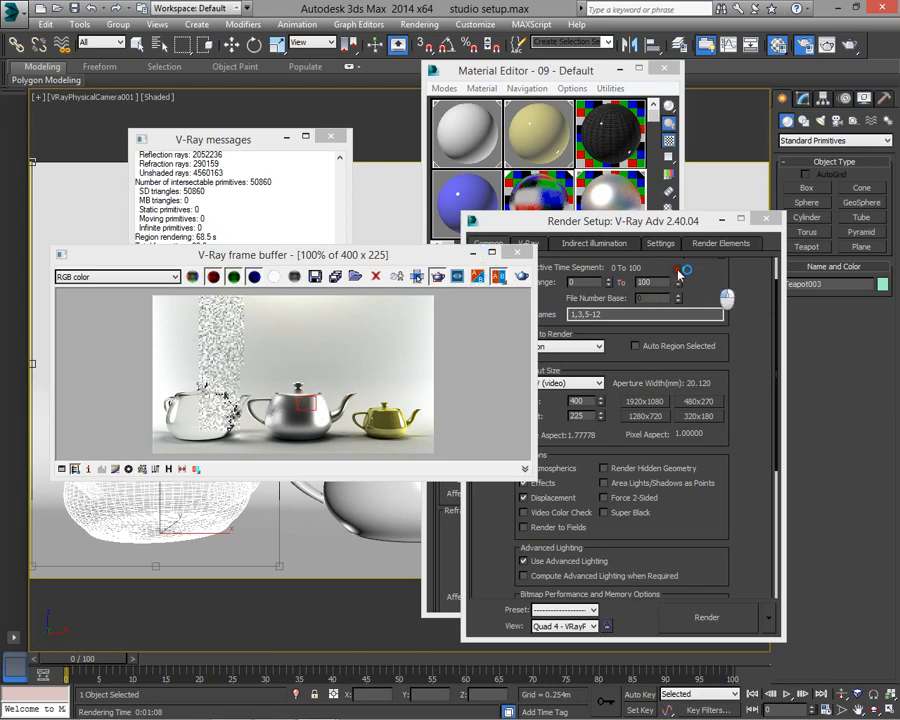
Minimize the frame buffer, Render Setup and Material Editor windows and show the scene in the Top view
left_click(474, 254)
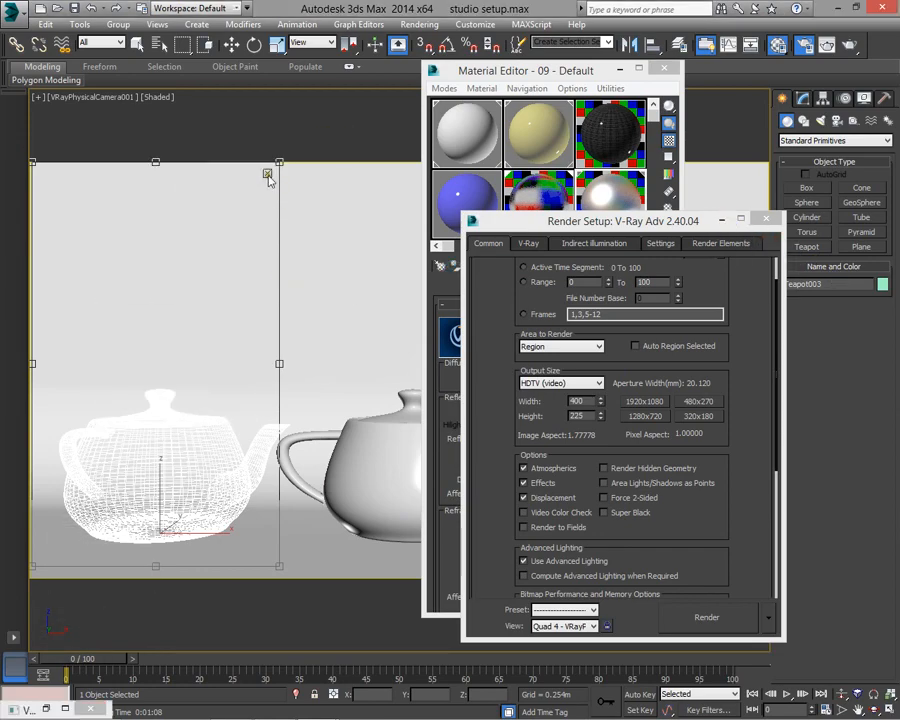
key("e")
left_click(721, 219)
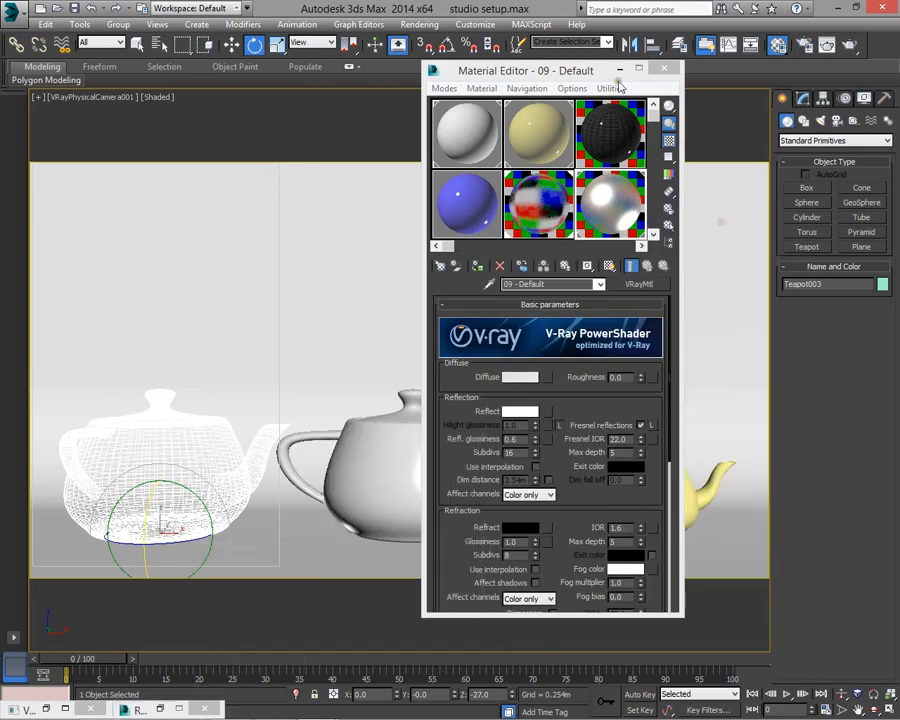
left_click(638, 68)
key("t")
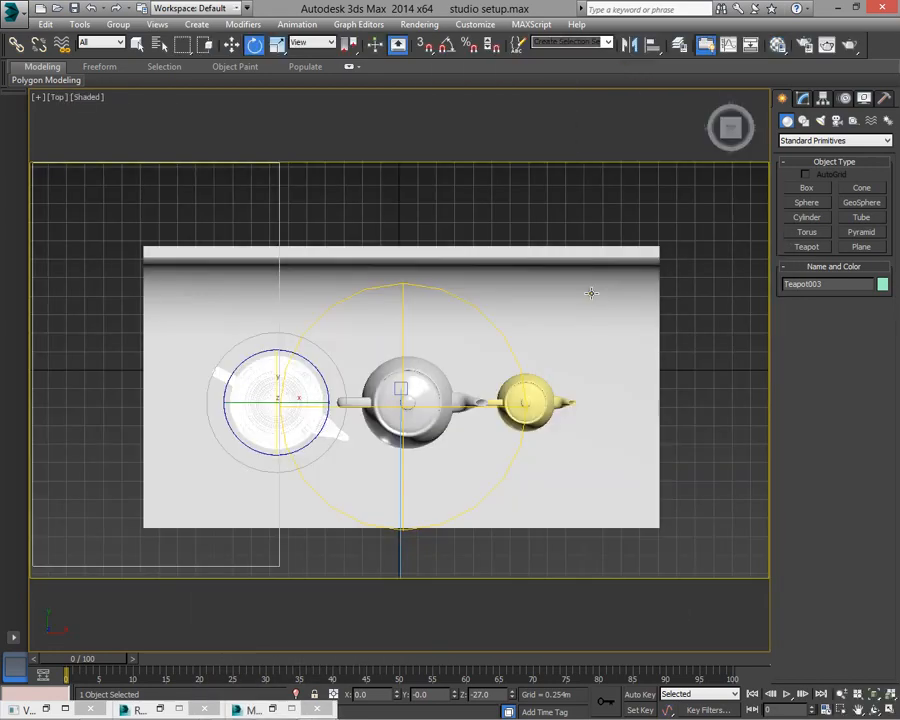
middle_click_drag(643, 328, 634, 265)
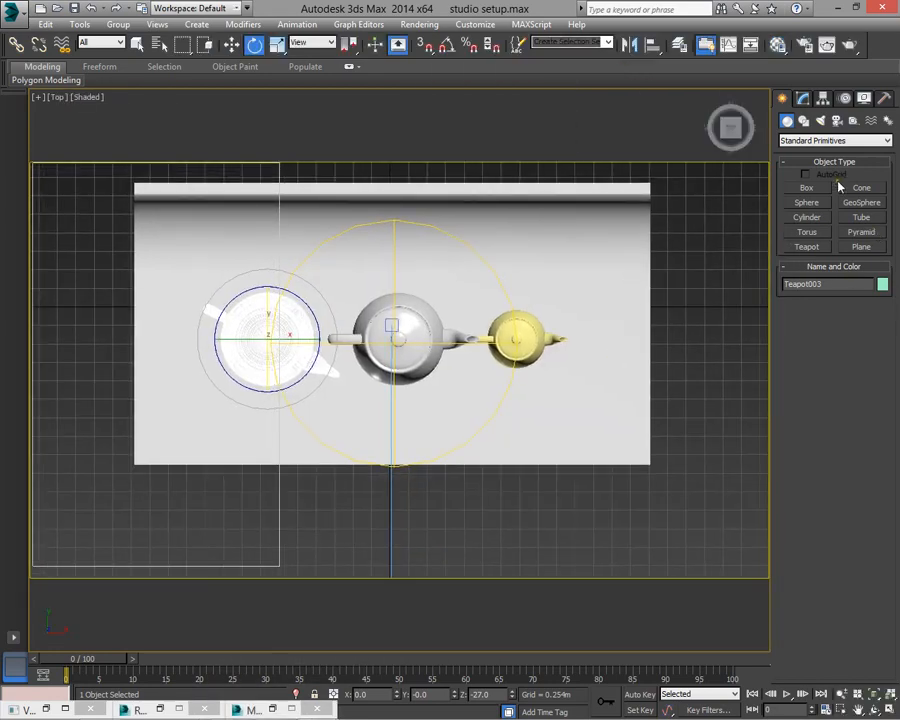
Move the middle teapot back to about Y 0.64 m and the wider-angled teapot beside it slightly back, using wireframe display
left_click(807, 187)
key("w")
left_click(282, 318)
left_click_drag(282, 318, 400, 212)
key("F3")
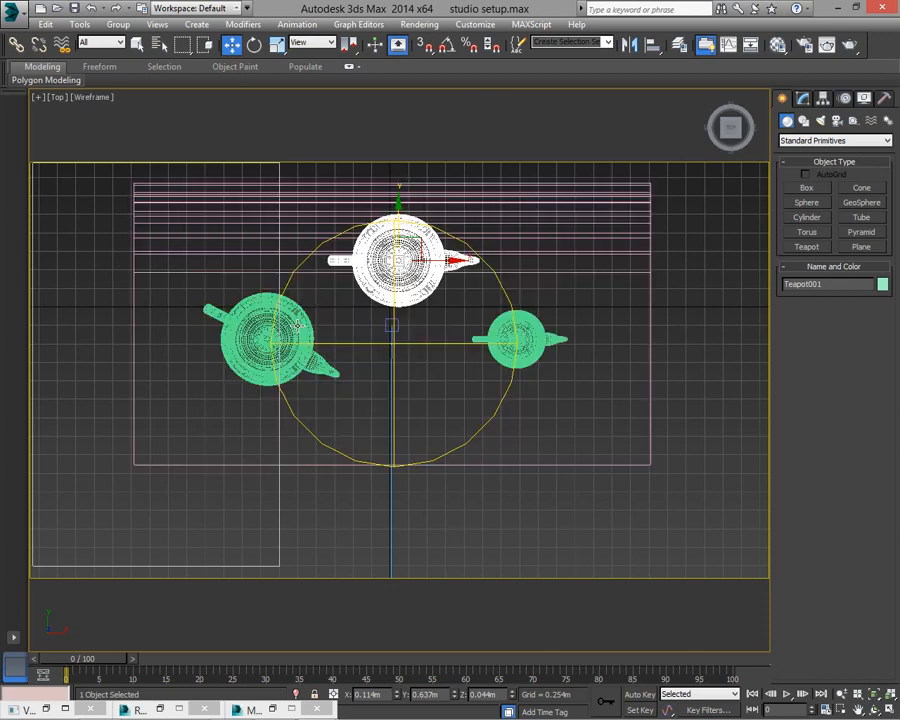
left_click(258, 325)
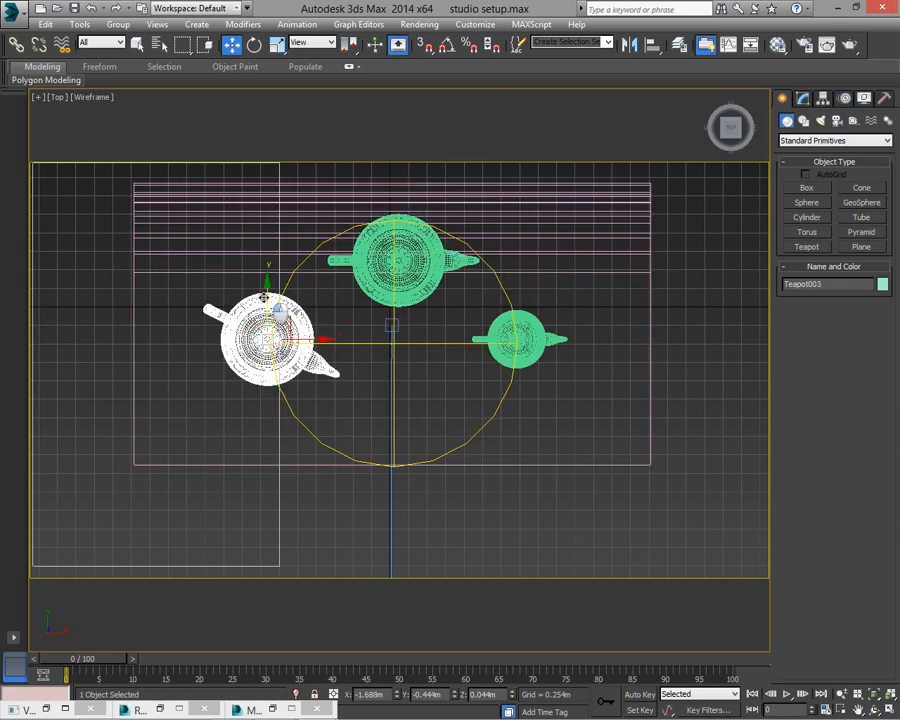
left_click_drag(255, 294, 255, 264)
Create a box in front of the teapots, about 0.98 m long, 2.21 m wide and 0.82 m high
left_click(812, 188)
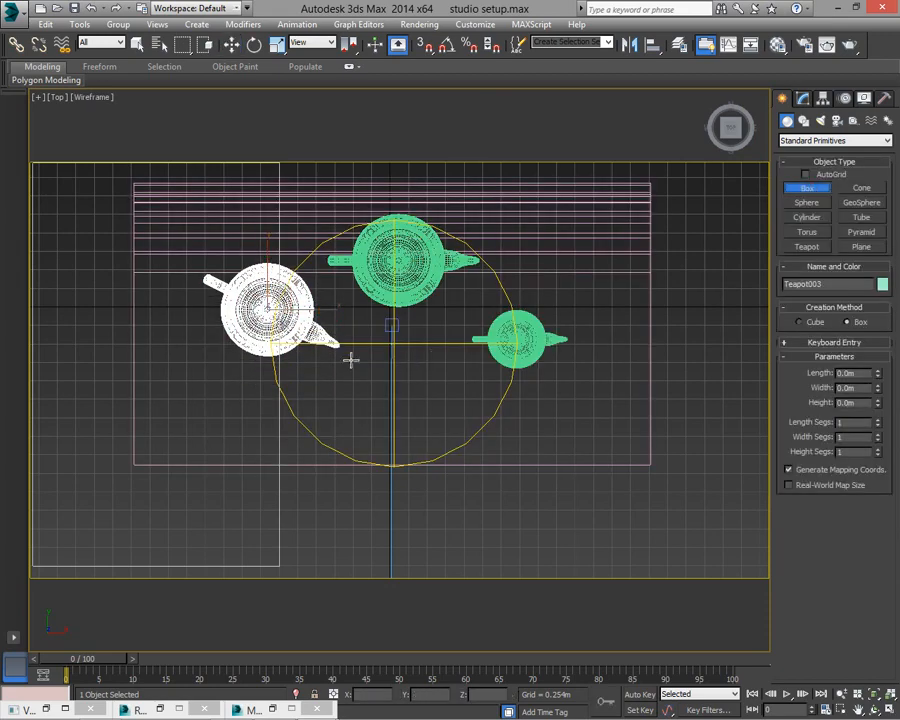
left_click_drag(314, 365, 476, 437)
left_click(449, 376)
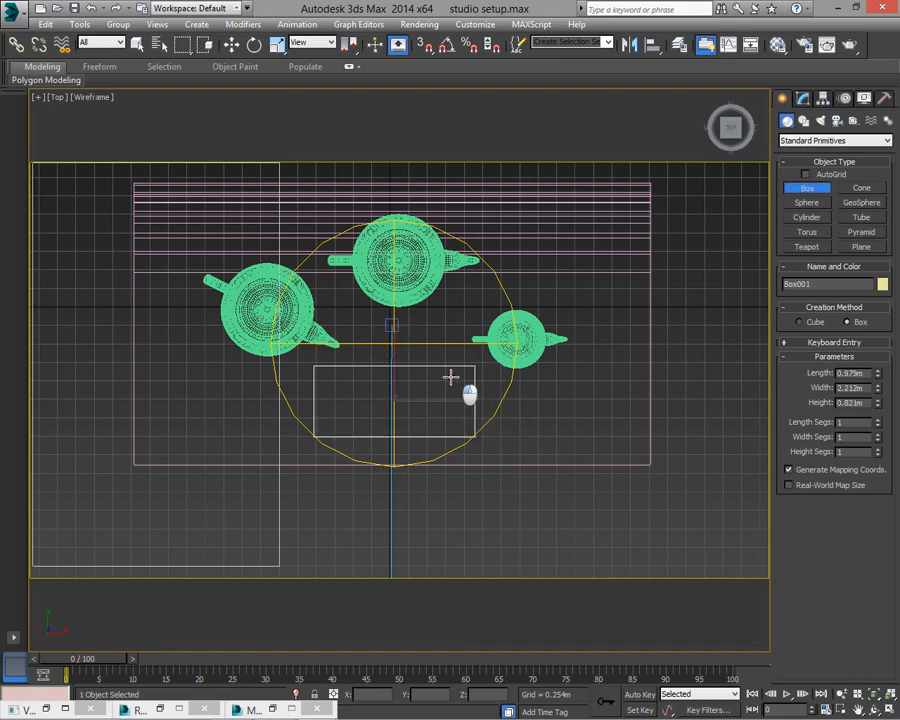
right_click(448, 377)
Move the box onto the floor surface at about Y -1.46 m and Z 0.05 m, and show the shaded camera view
key("f")
scroll(381, 424, "down", 2)
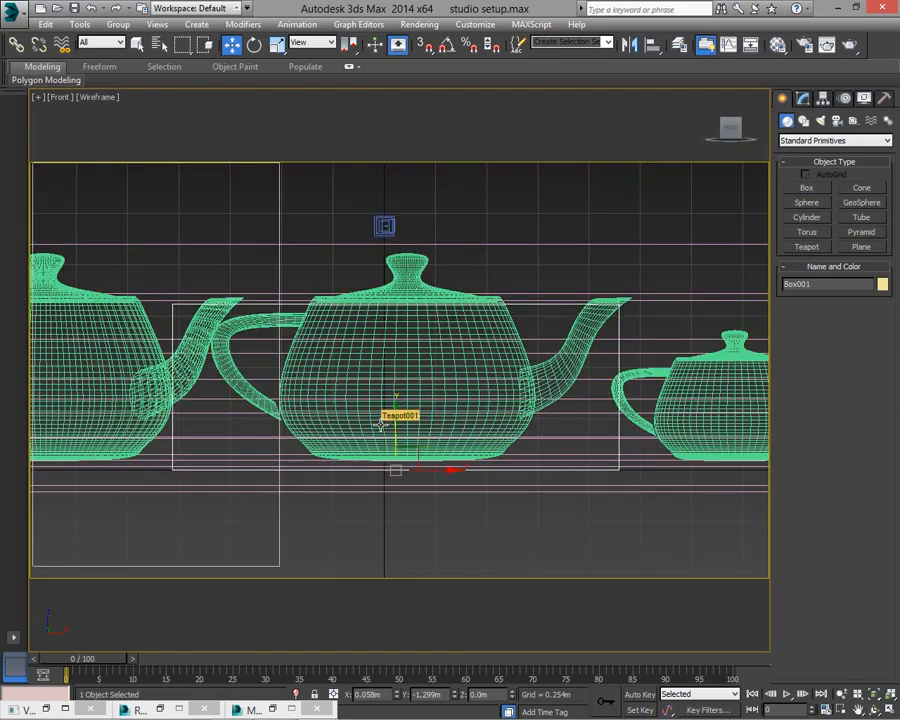
key("l")
key("z")
scroll(418, 398, "down", 4)
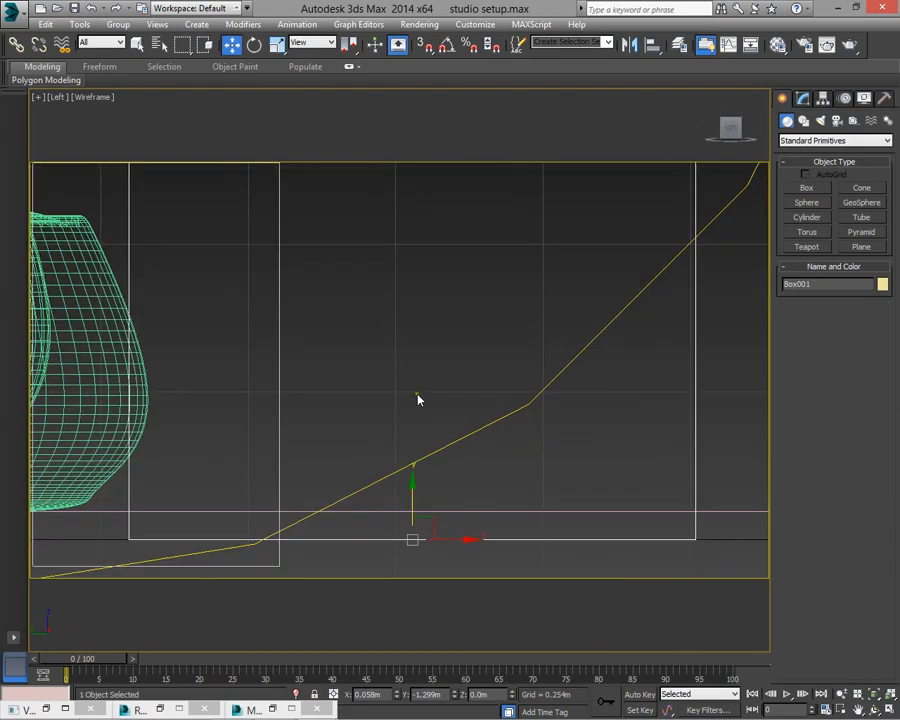
left_click_drag(428, 432, 483, 446)
left_click(486, 444)
middle_click_drag(556, 390, 522, 398)
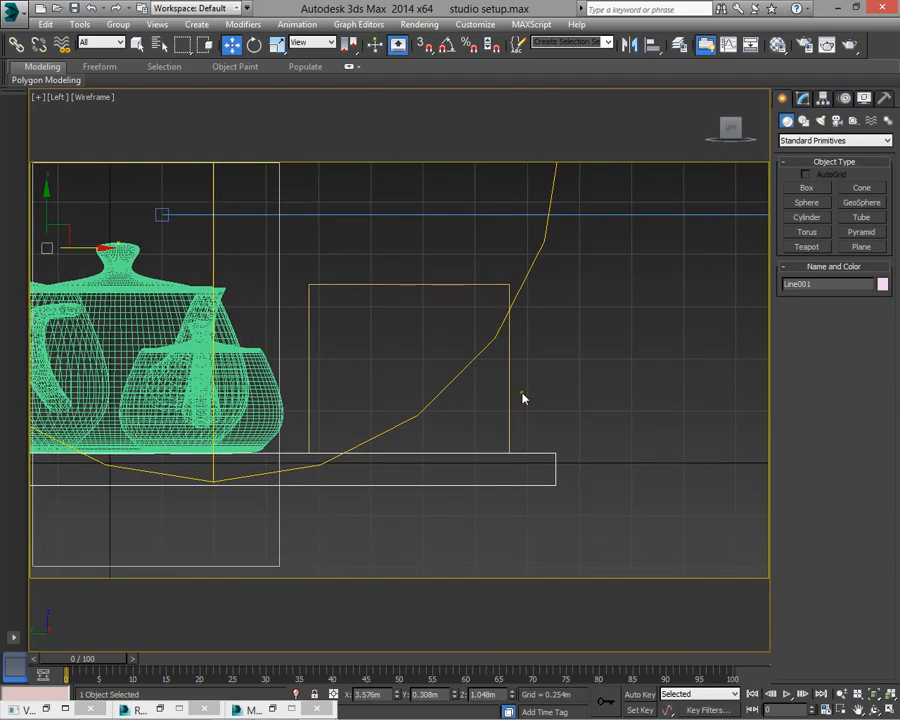
key("c")
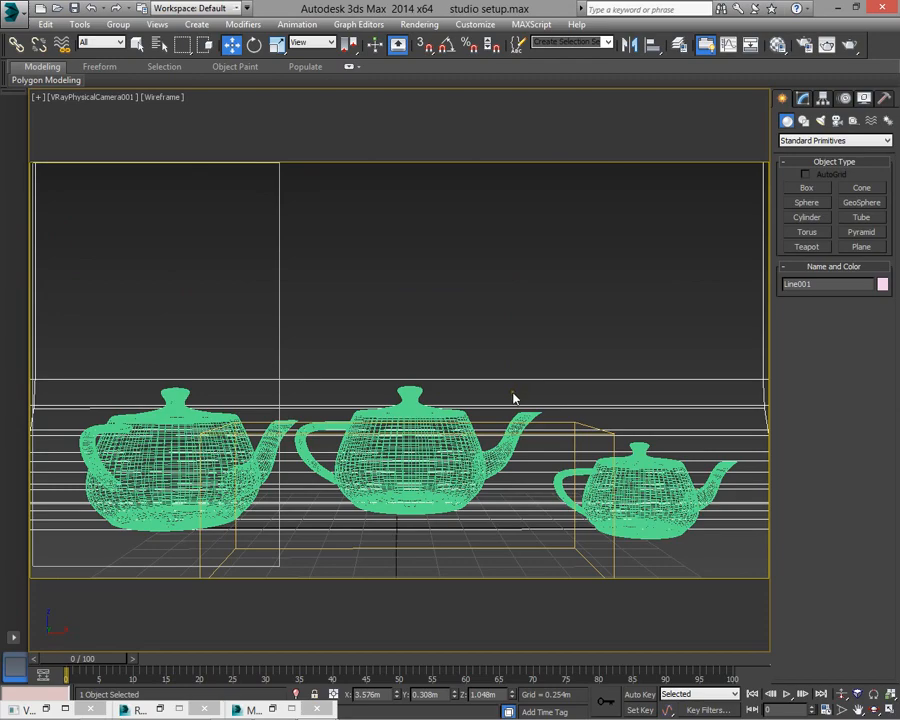
key("F3")
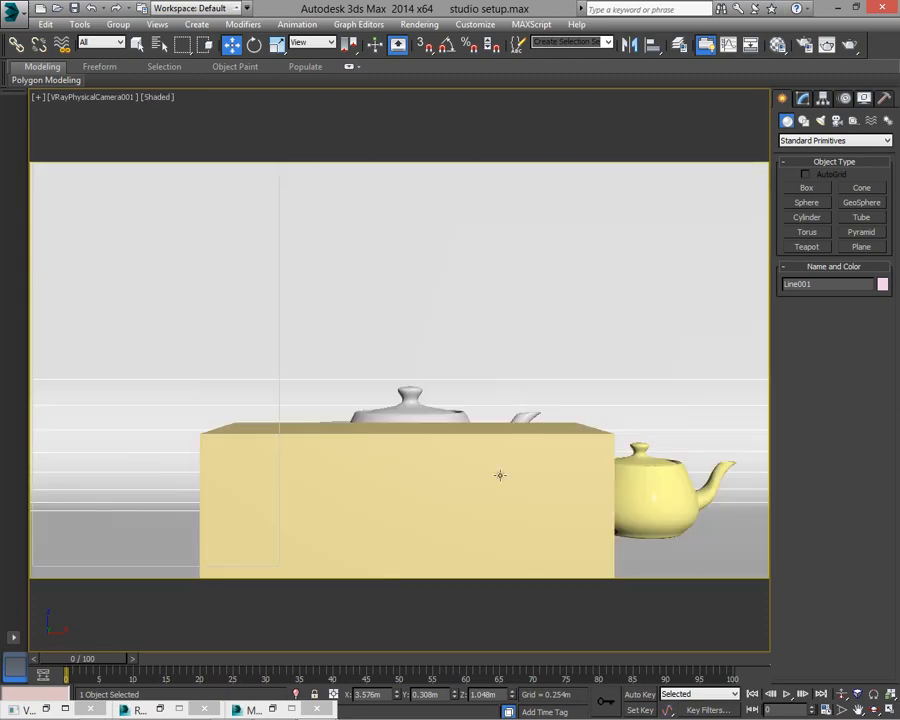
Select the new box and change the unused material 13 - Default to a VRayMtl
left_click(474, 556)
key("m")
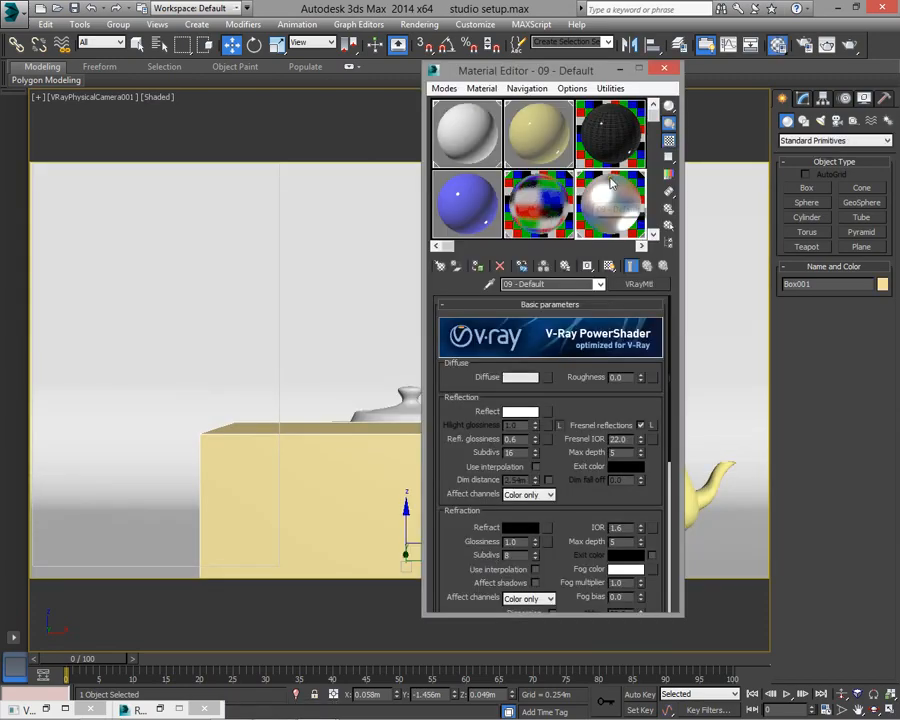
scroll(646, 210, "down", 2)
scroll(646, 210, "up", 2)
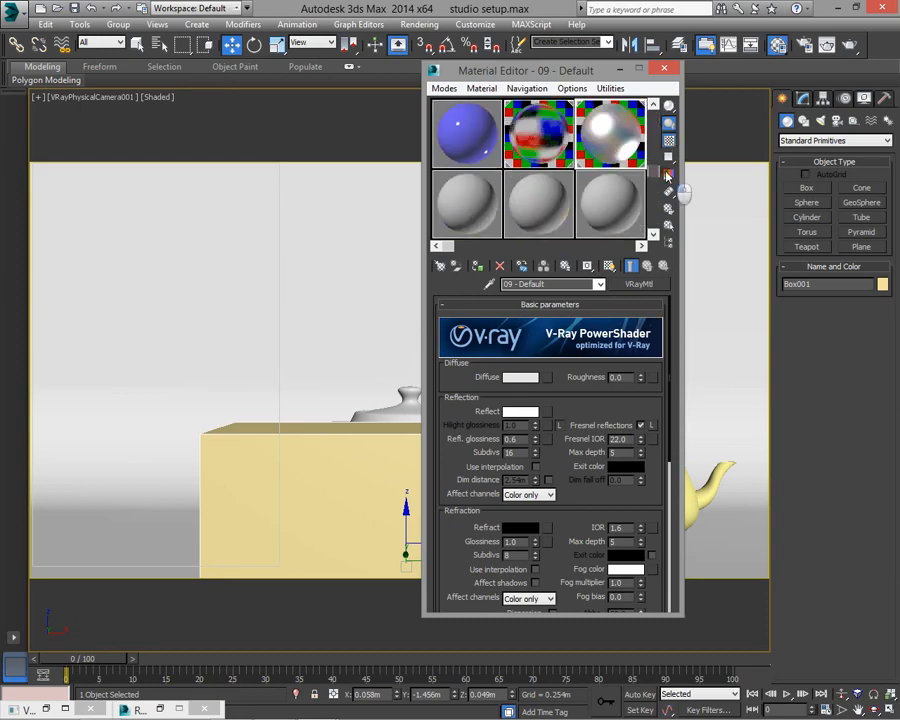
left_click(464, 187)
left_click(633, 287)
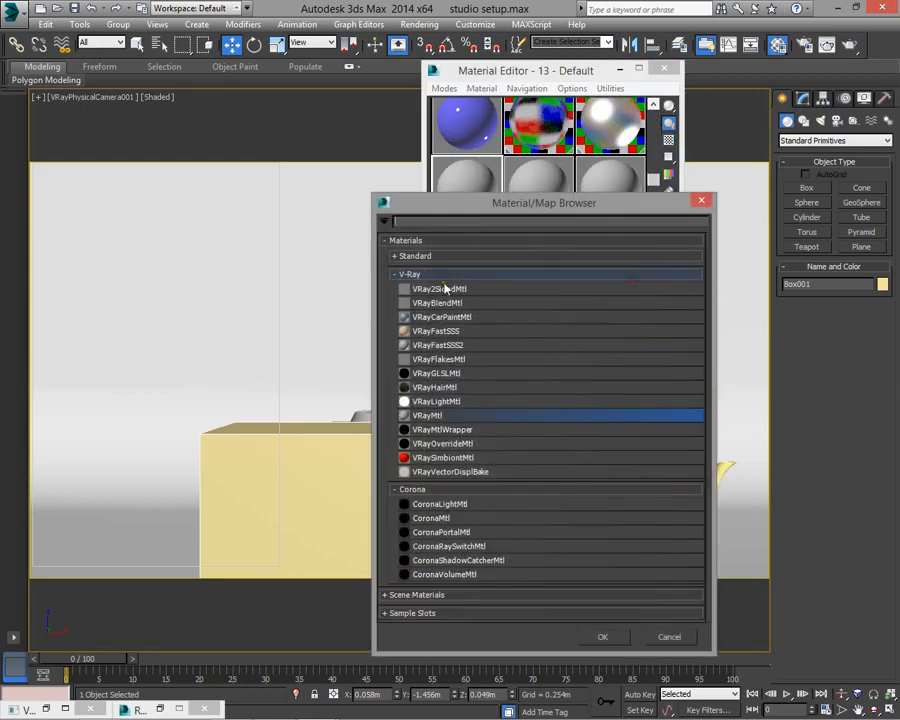
double_click(434, 423)
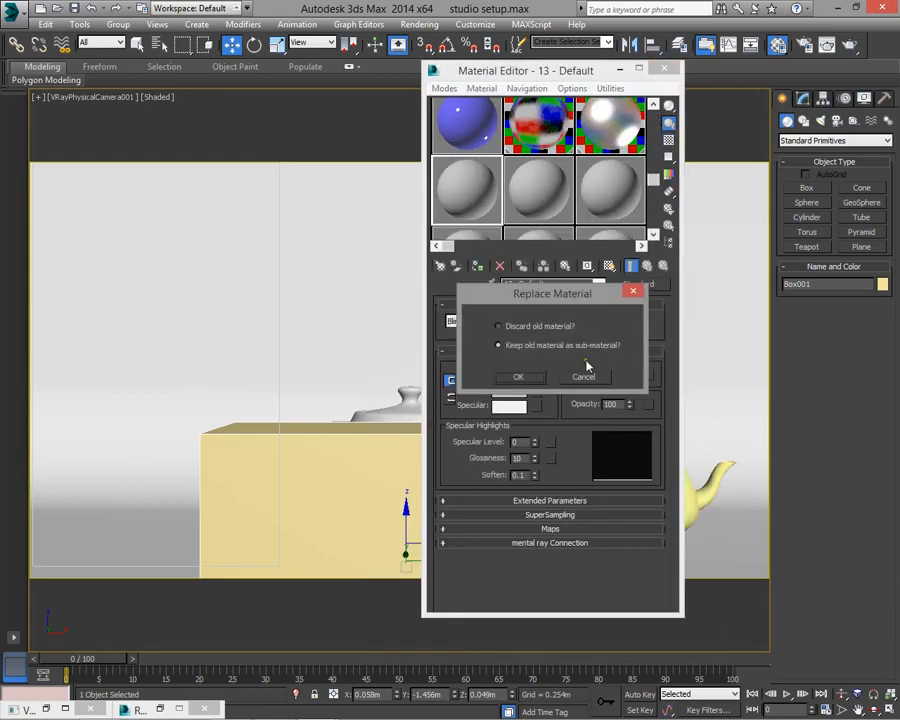
left_click(633, 291)
left_click(645, 285)
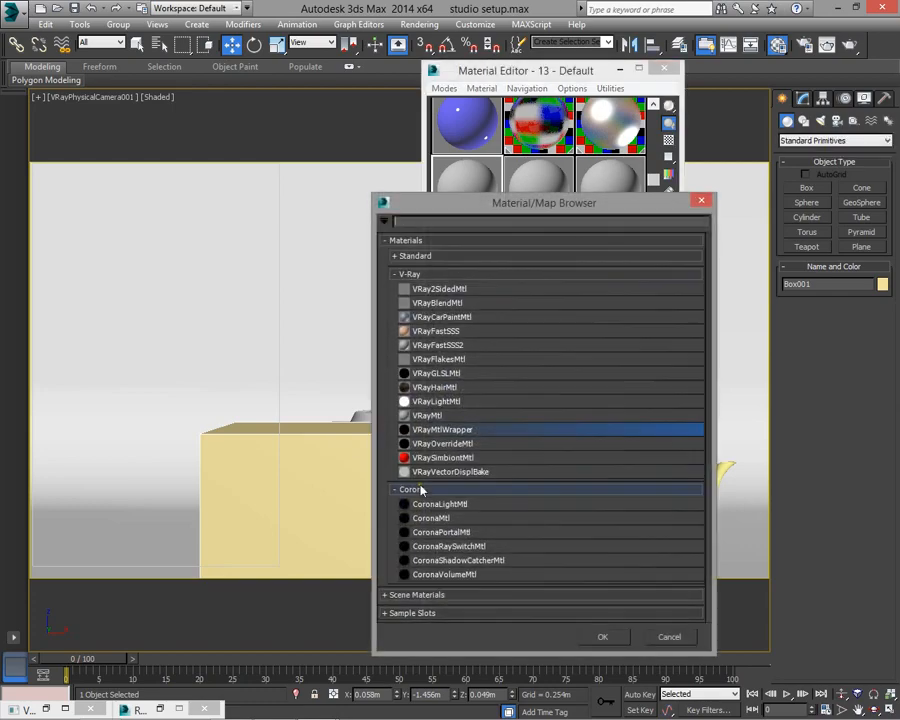
double_click(420, 421)
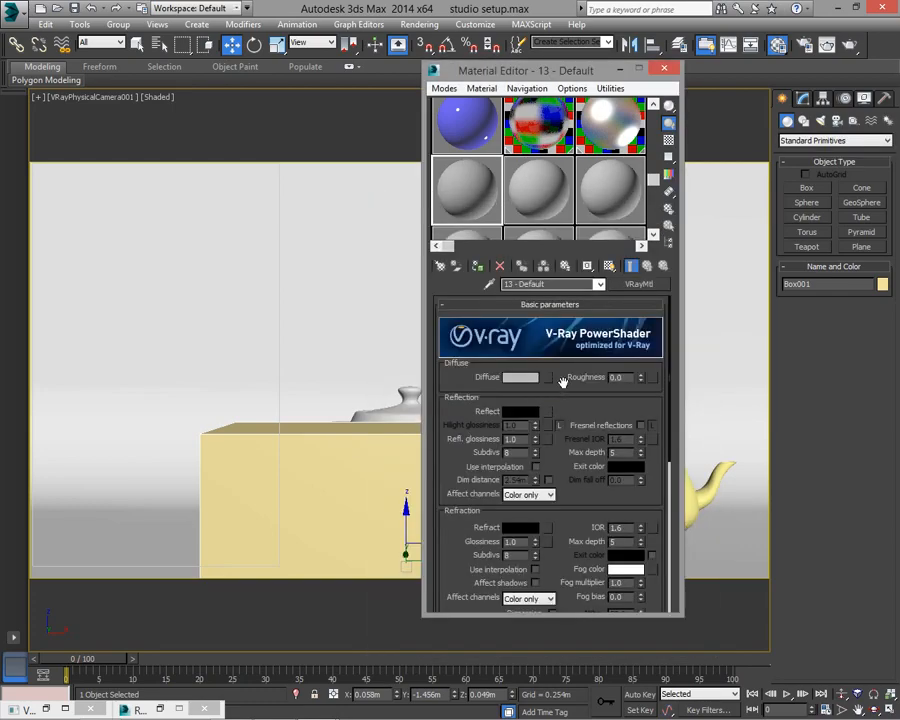
Choose a Bitmap as the diffuse map of 13 - Default and go up to the Texture folder in the file selection
left_click(541, 377)
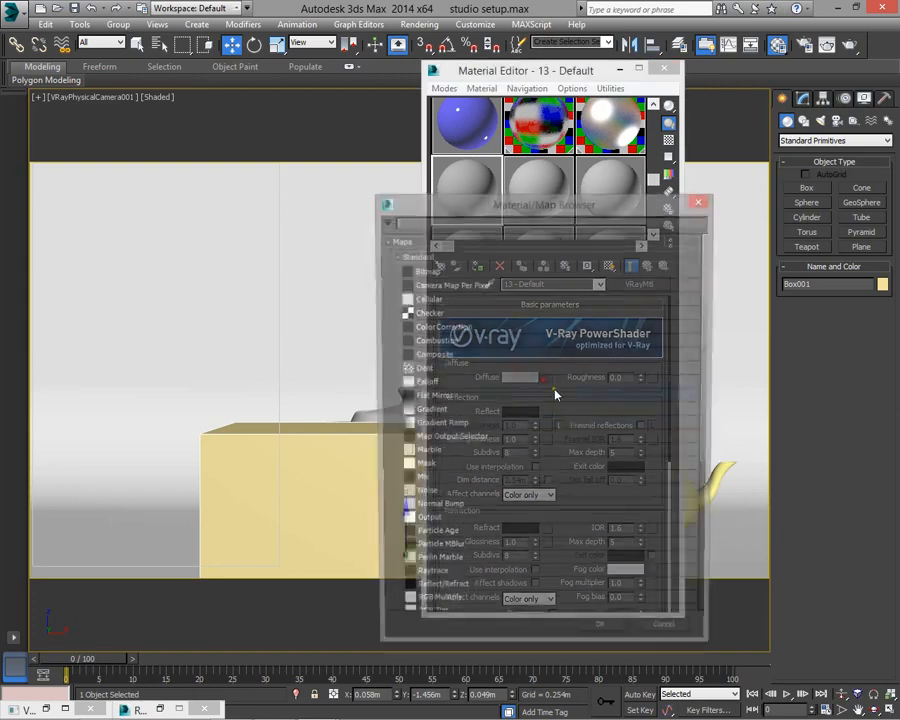
double_click(426, 271)
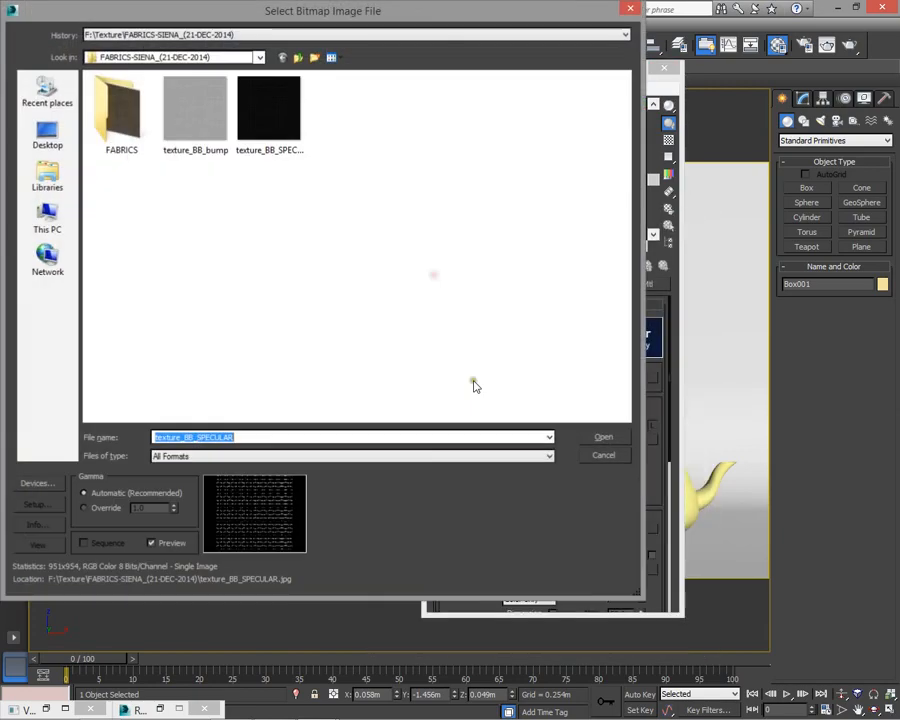
left_click(124, 140)
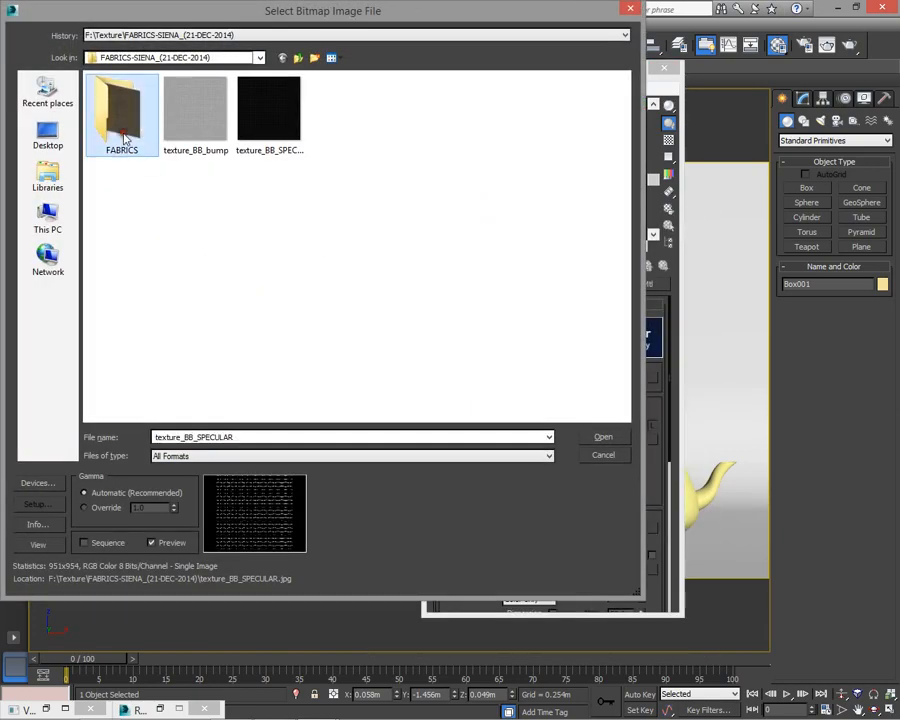
left_click(298, 58)
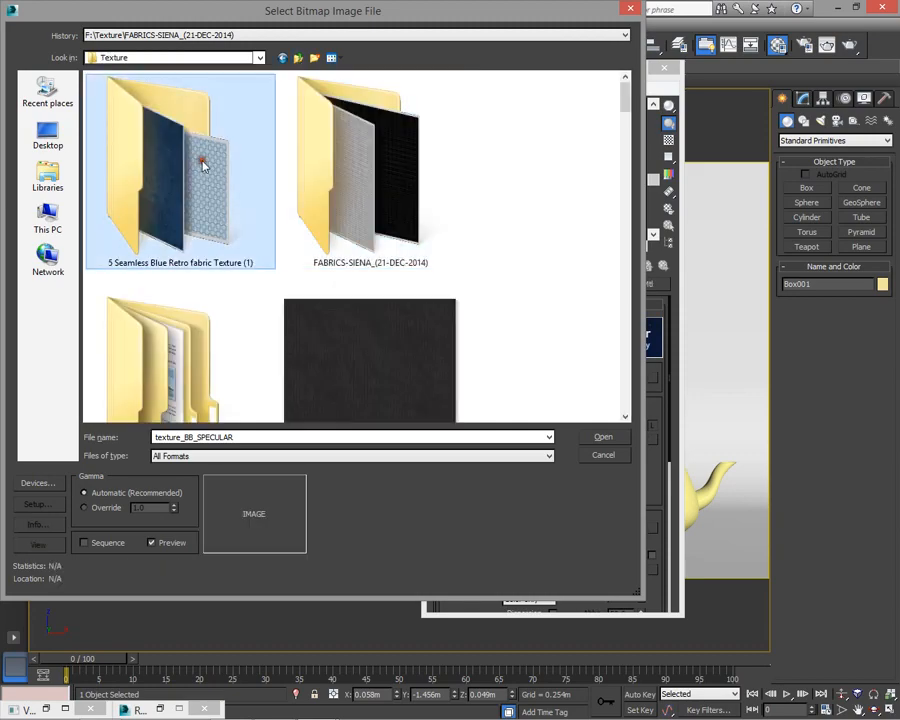
Load the FabricPlain0017_M image from the Texture folder as the diffuse bitmap of 13 - Default
scroll(201, 166, "down", 3)
scroll(241, 228, "down", 3)
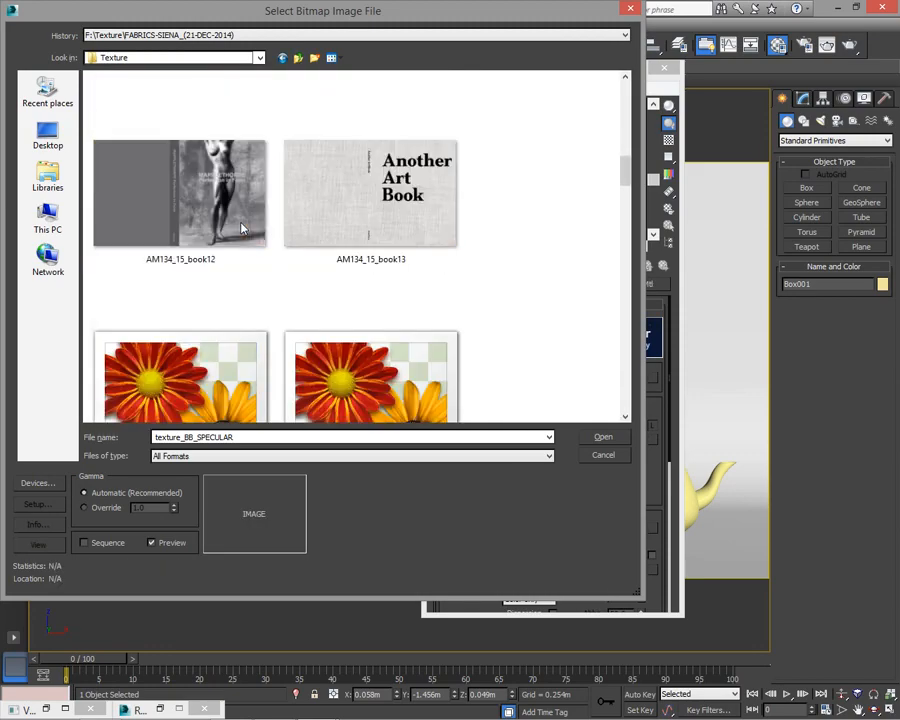
scroll(241, 228, "up", 1)
left_click(240, 228)
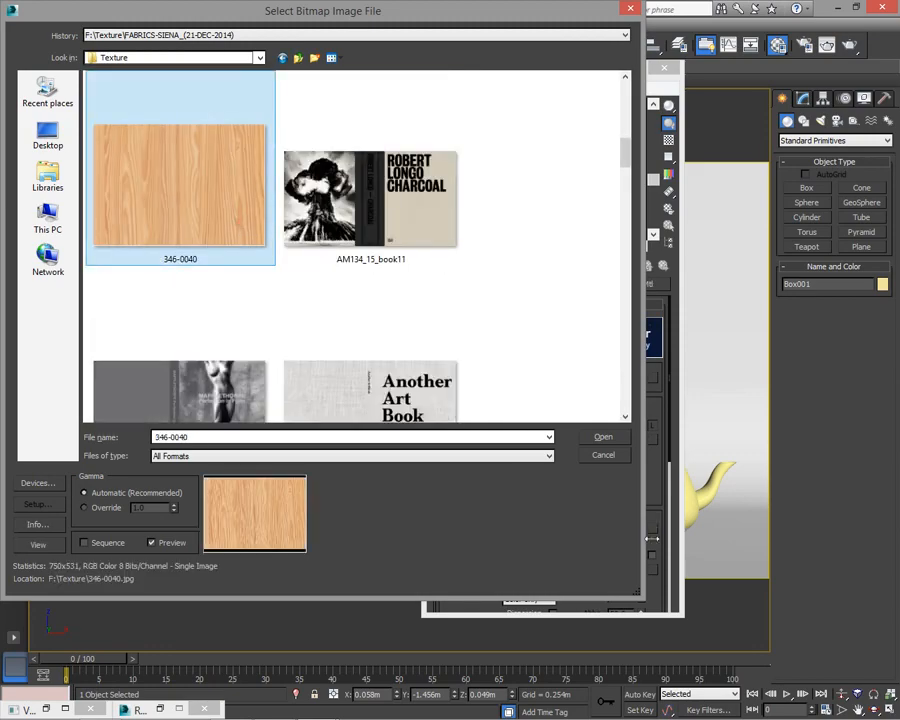
scroll(310, 220, "up", 1)
scroll(310, 230, "down", 10)
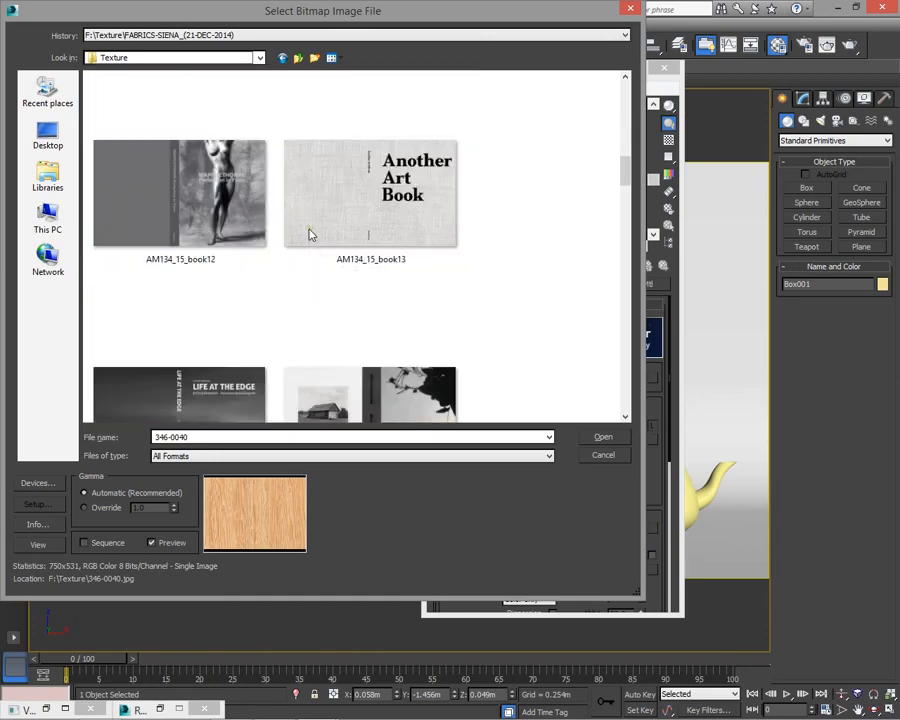
scroll(310, 235, "down", 4)
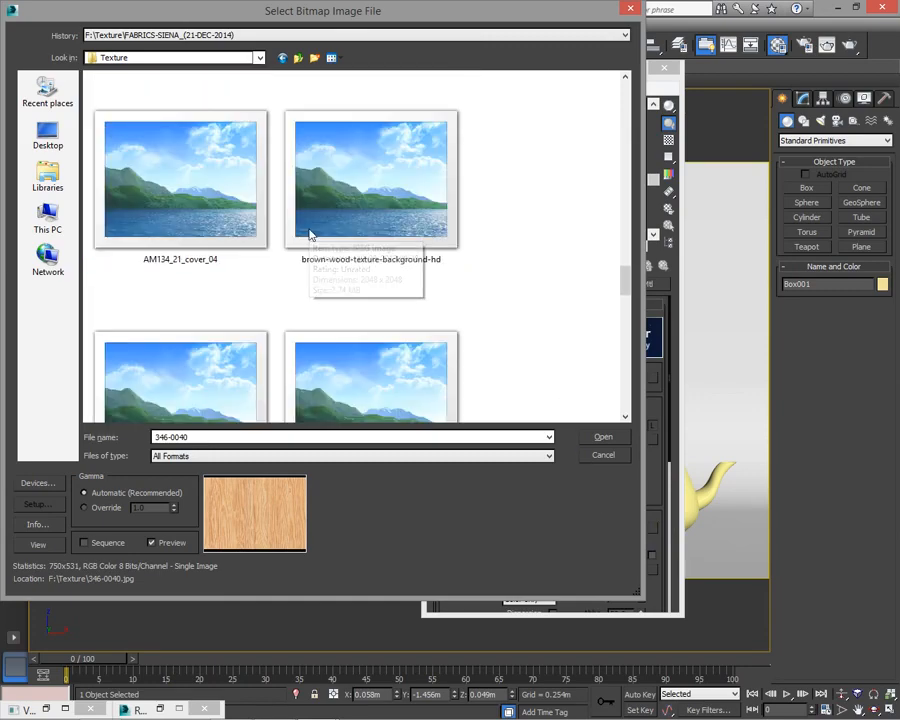
scroll(310, 235, "down", 4)
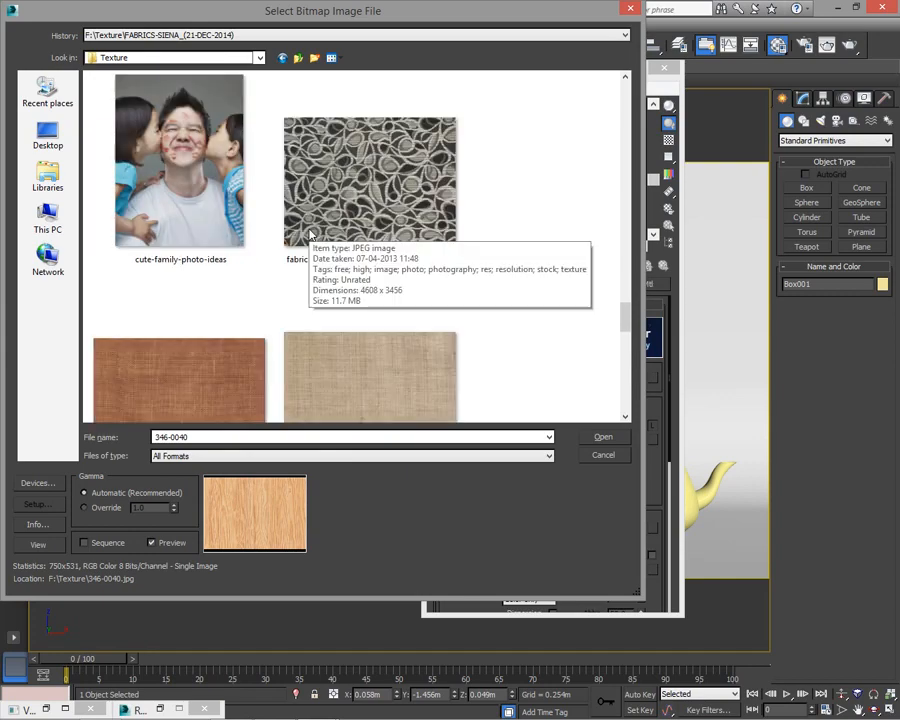
scroll(310, 235, "down", 2)
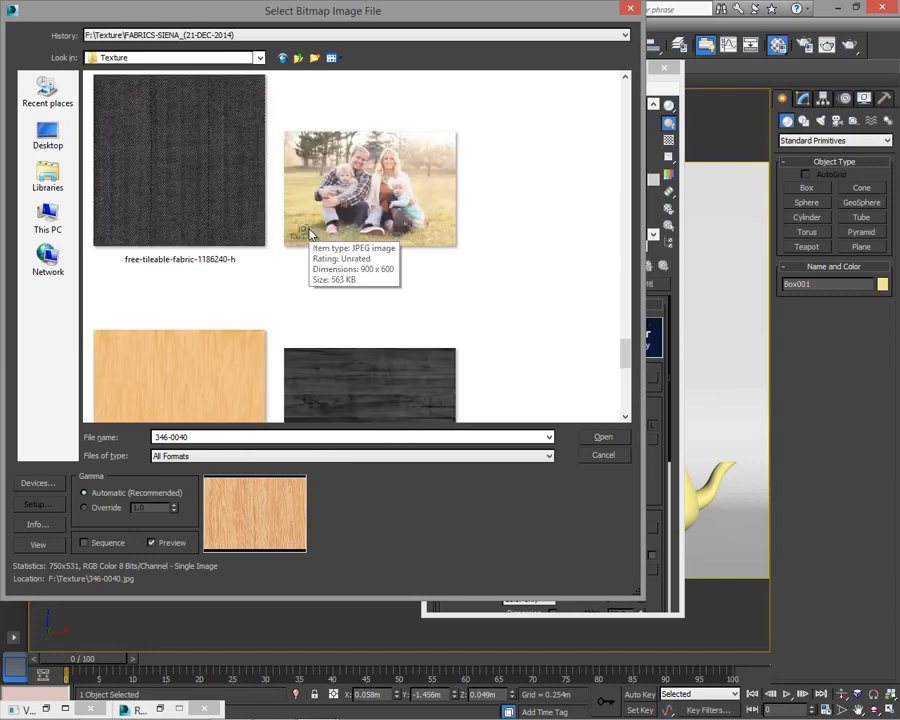
scroll(307, 230, "up", 2)
left_click(233, 239)
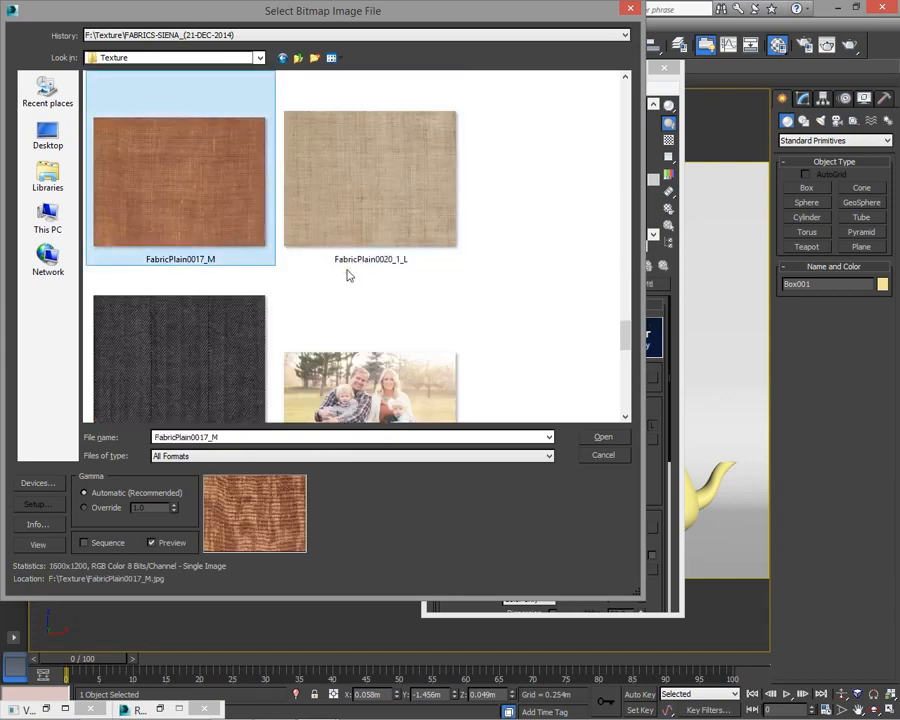
scroll(348, 272, "down", 2)
scroll(348, 275, "up", 2)
left_click(613, 437)
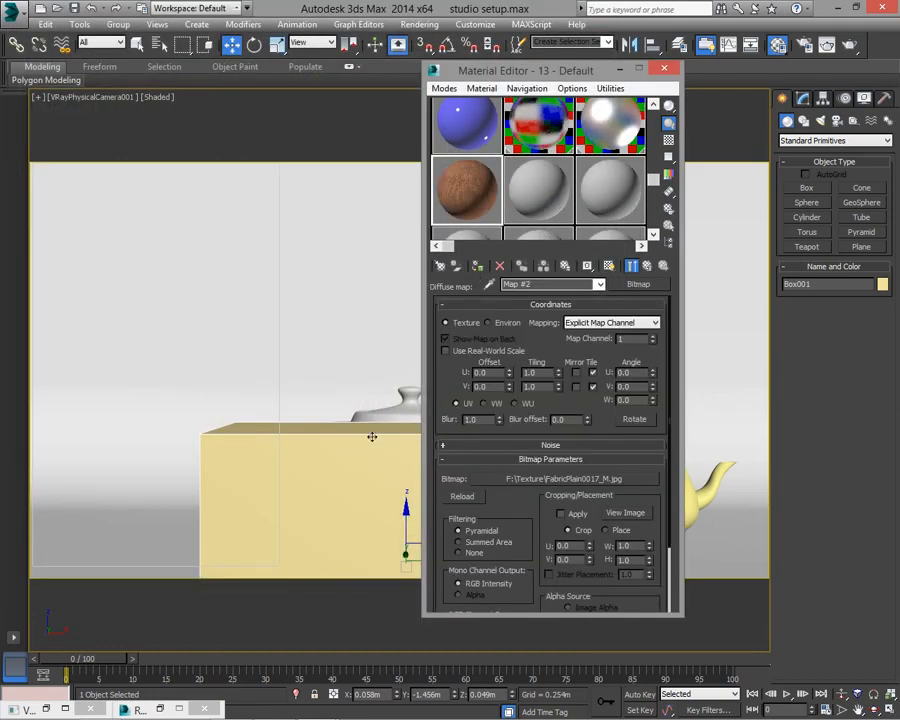
Assign the 13 - Default fabric material to the selected box and show its texture in the viewport
left_click(481, 267)
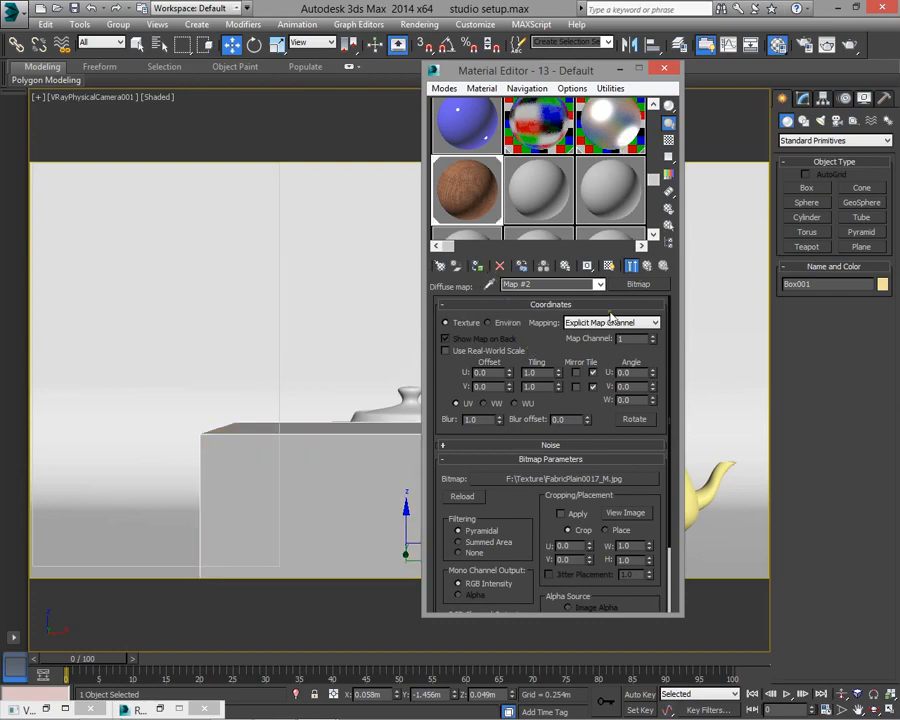
left_click(613, 265)
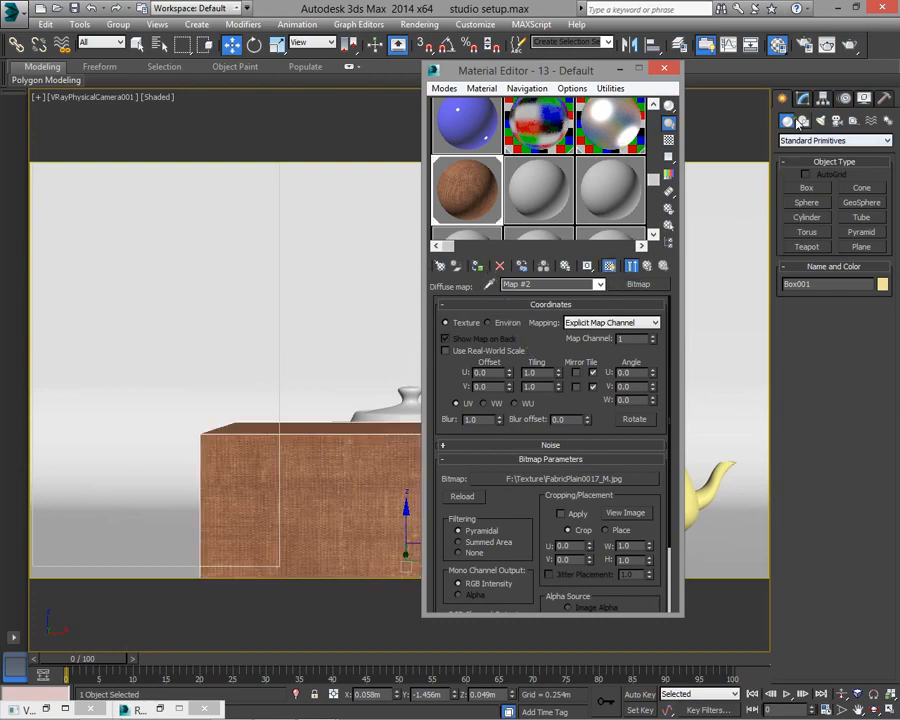
Add a UVW Map modifier with Box mapping to the box and set its length, width and height to 1 m
left_click(802, 99)
left_click(885, 137)
key("u")
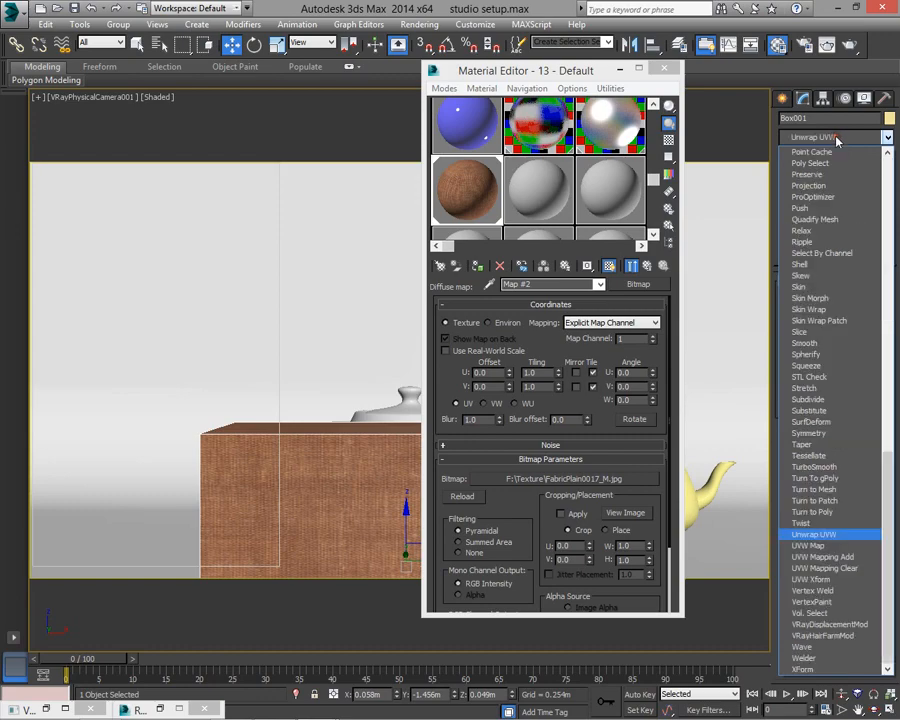
left_click(808, 545)
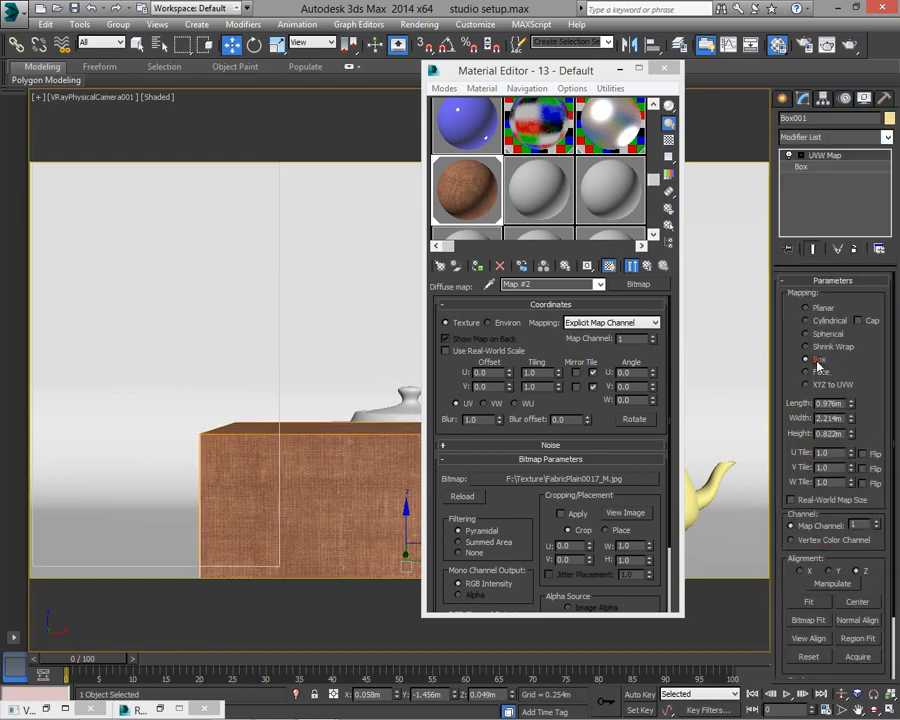
left_click_drag(843, 403, 717, 407)
type("1")
key("Tab")
type("1")
key("Tab")
type("1")
key("Return")
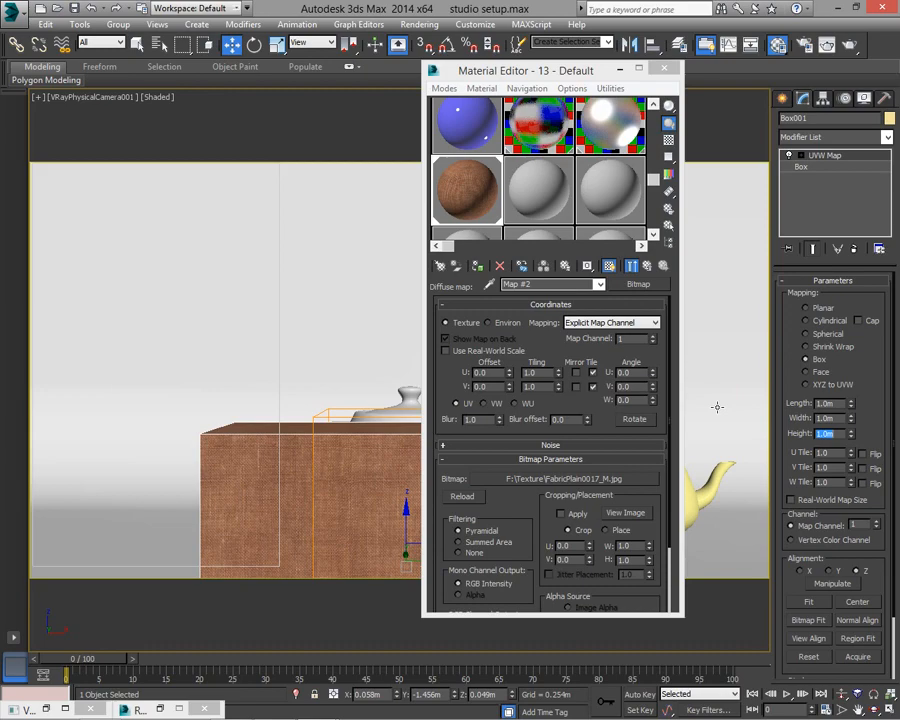
Load the free-tileable-fabric-1186240-h image as a Bitmap in the Bump slot of 13 - Default
left_click(646, 266)
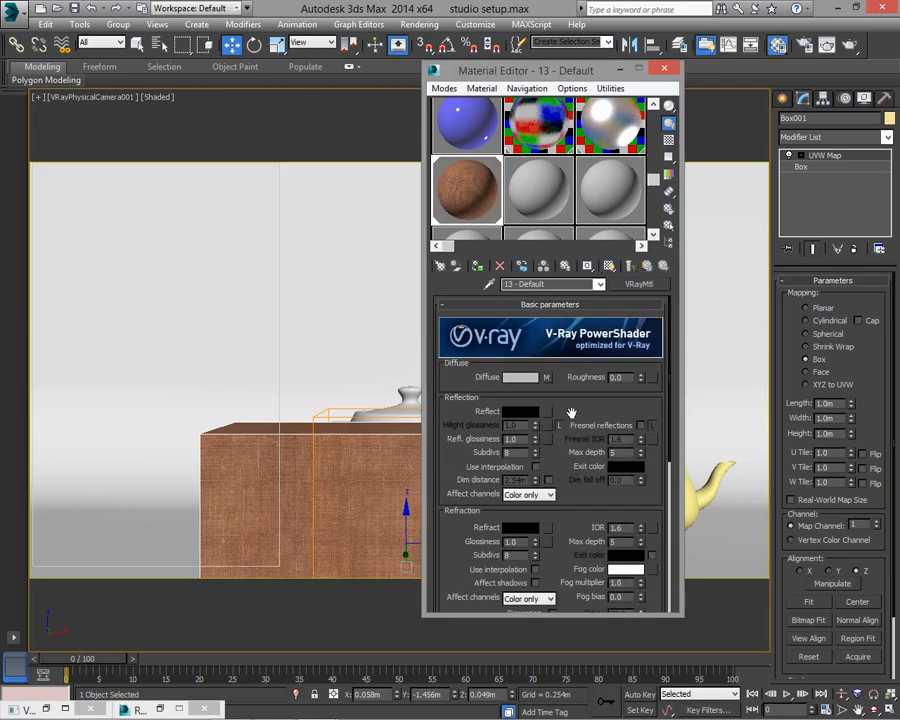
left_click_drag(571, 413, 576, 125)
left_click(564, 565)
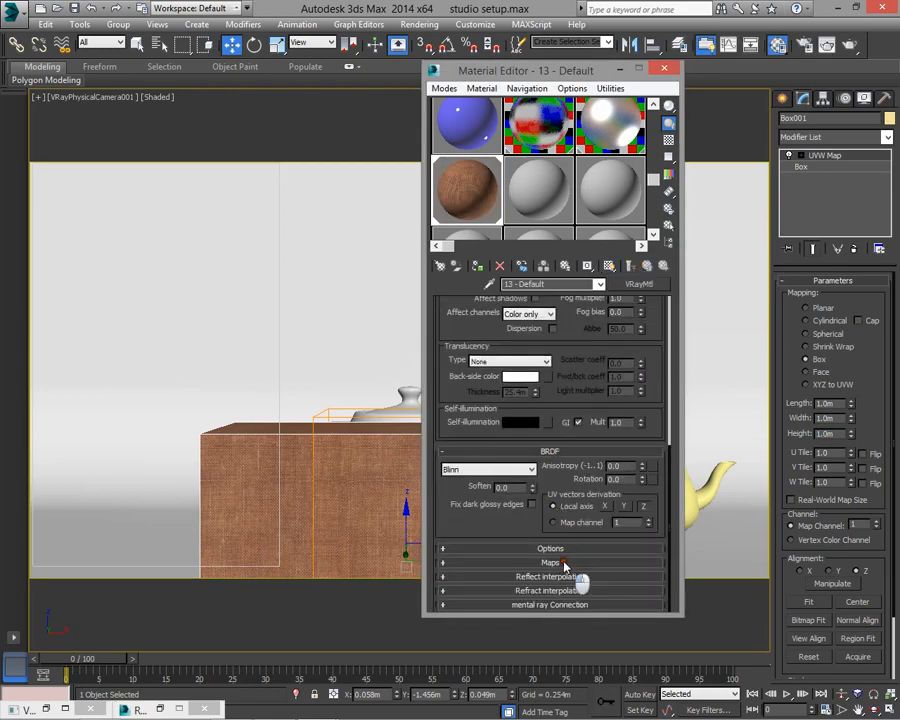
left_click_drag(504, 70, 519, 35)
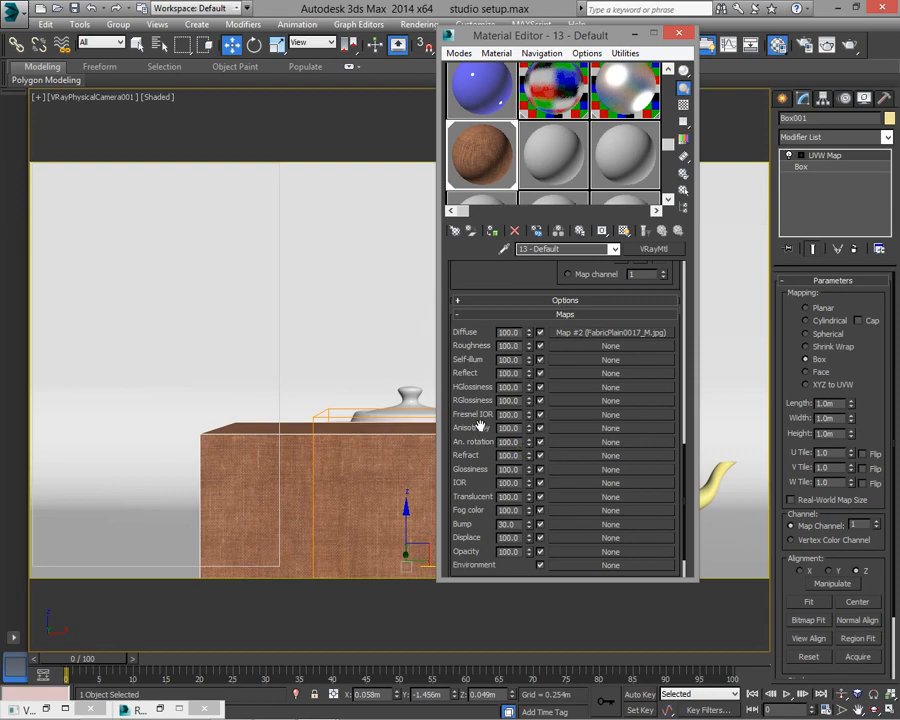
left_click(610, 525)
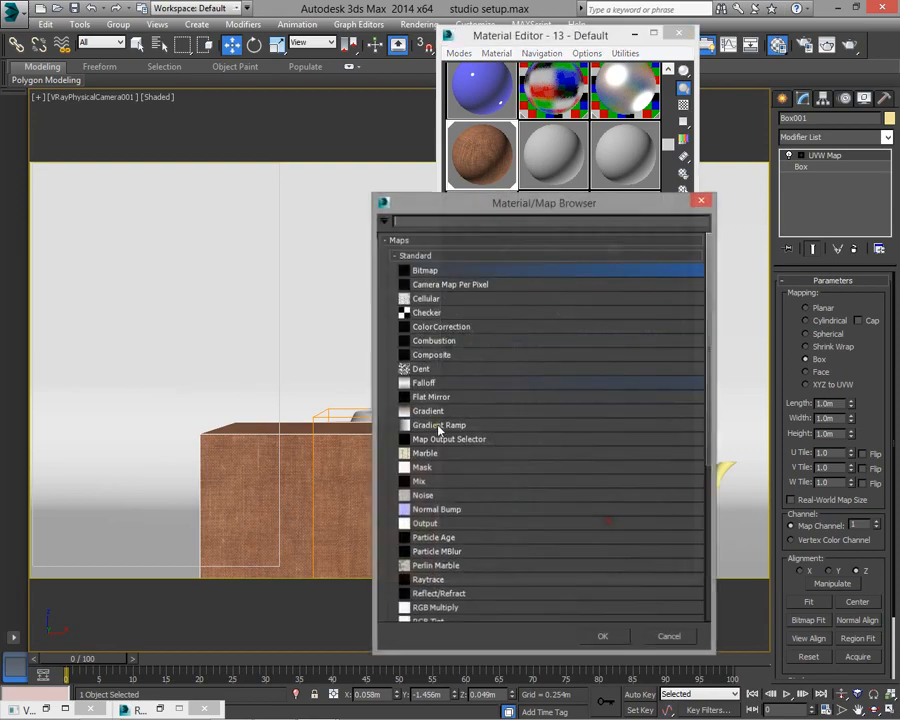
double_click(433, 272)
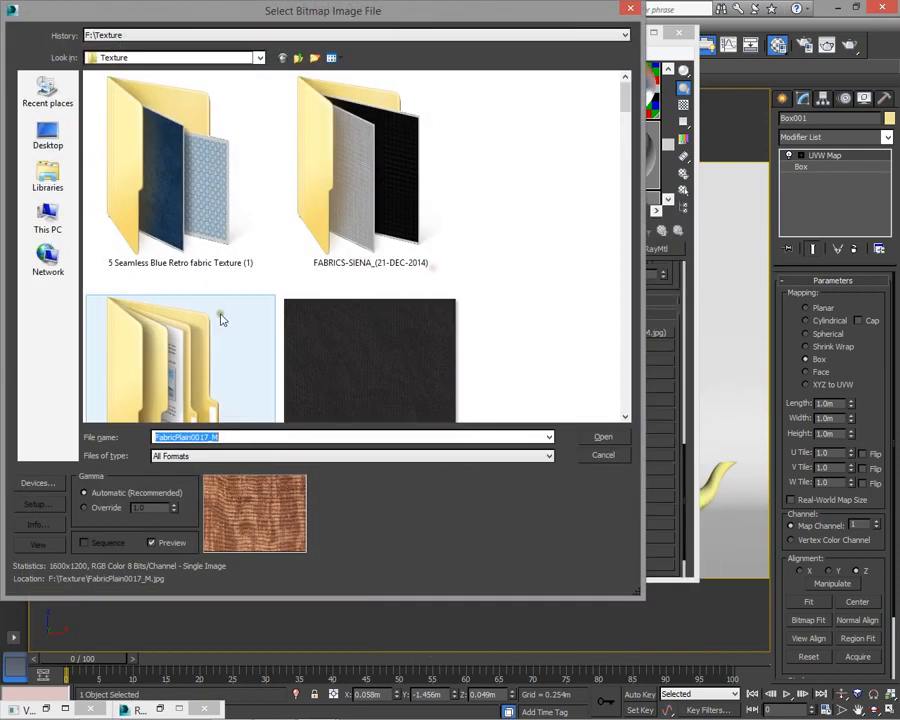
scroll(252, 332, "down", 3)
scroll(256, 339, "down", 10)
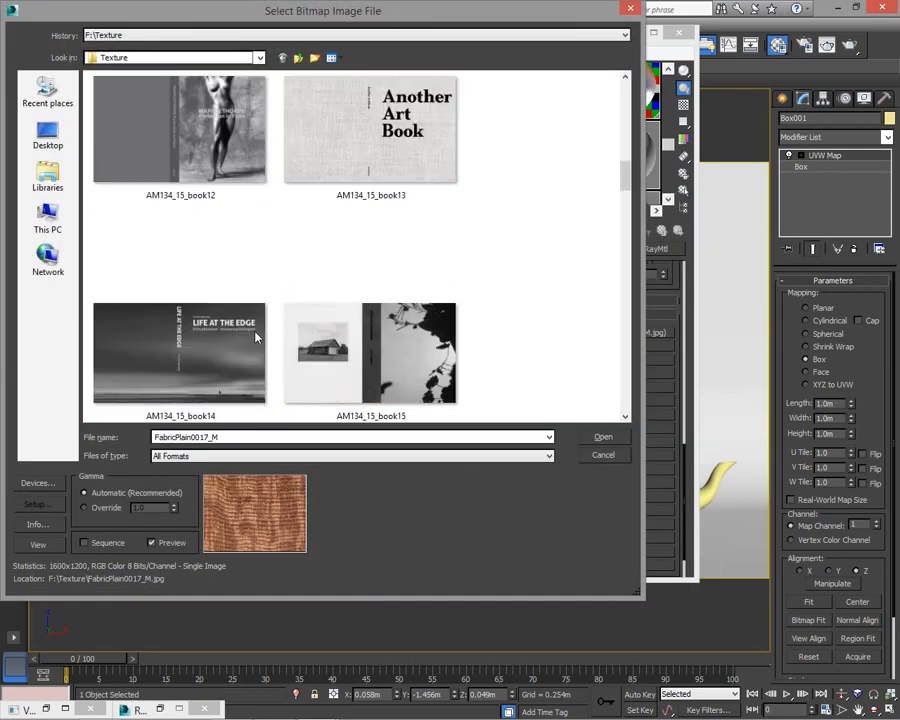
scroll(256, 339, "down", 6)
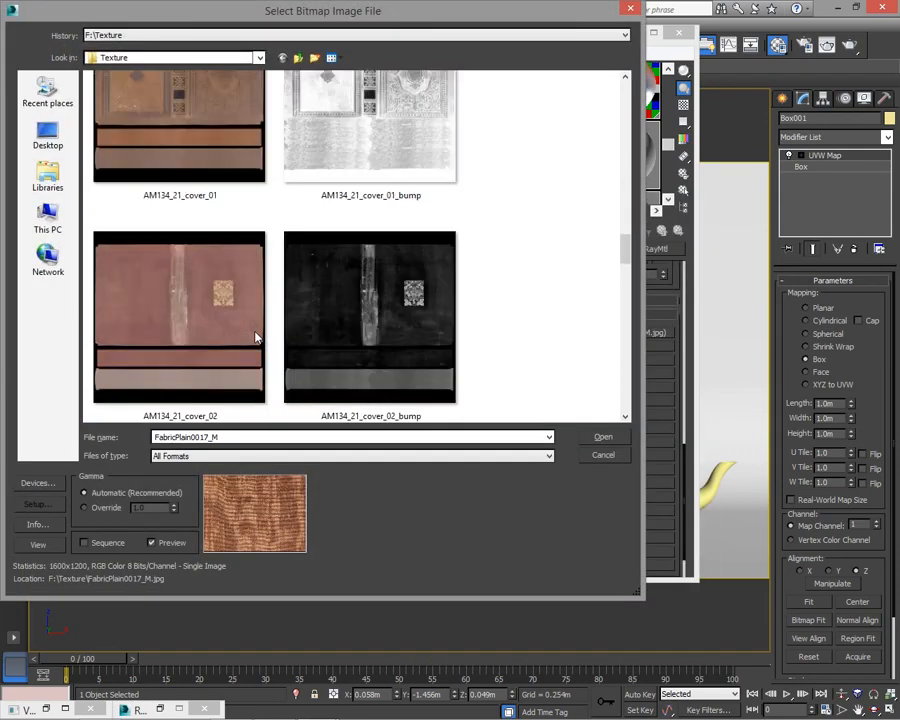
scroll(256, 339, "down", 4)
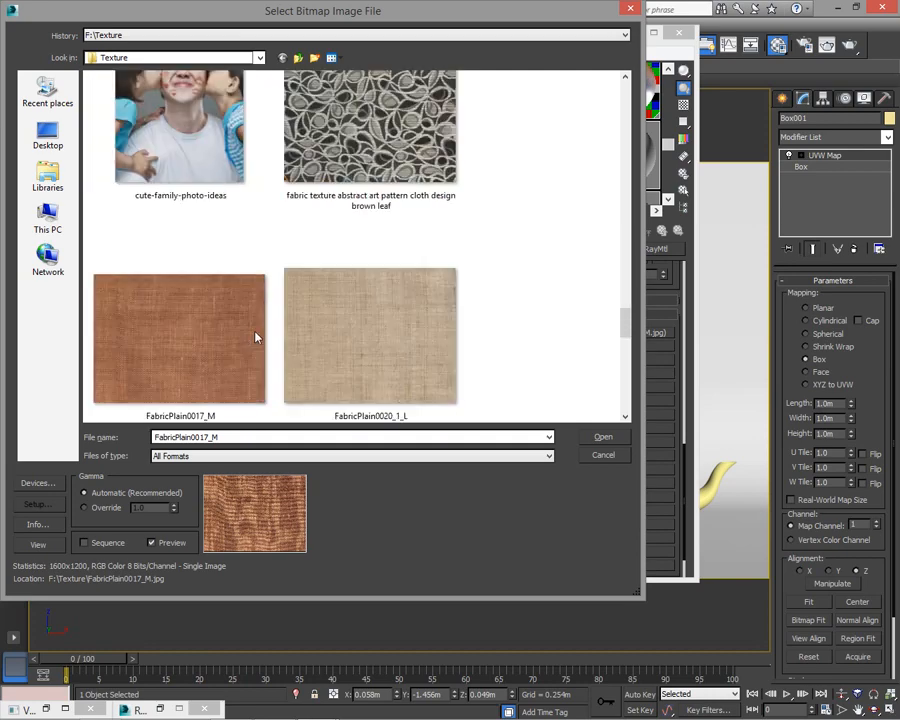
scroll(256, 339, "down", 2)
left_click(211, 322)
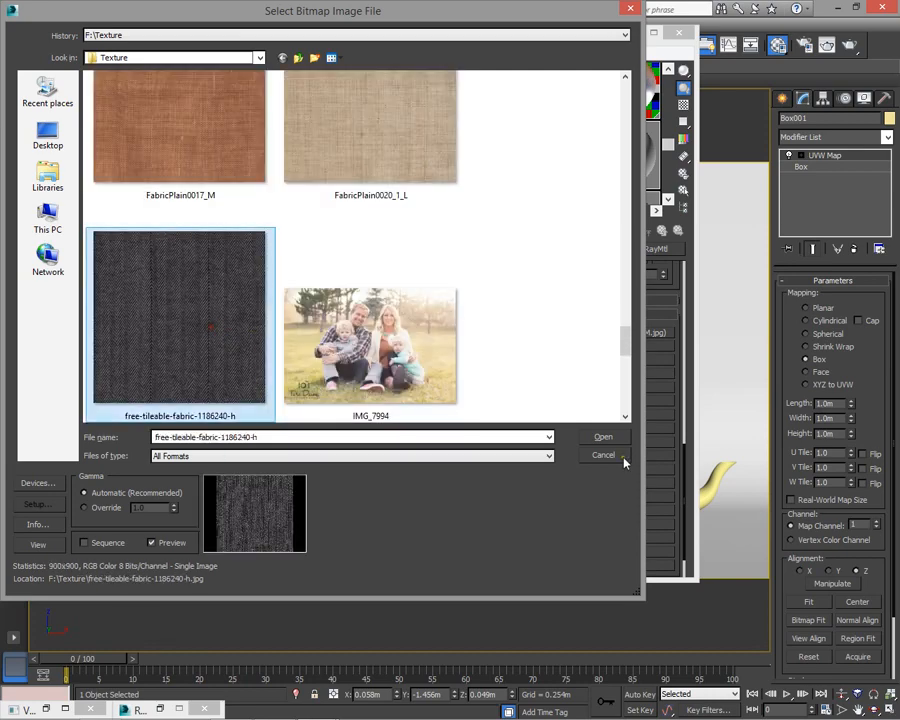
left_click(585, 436)
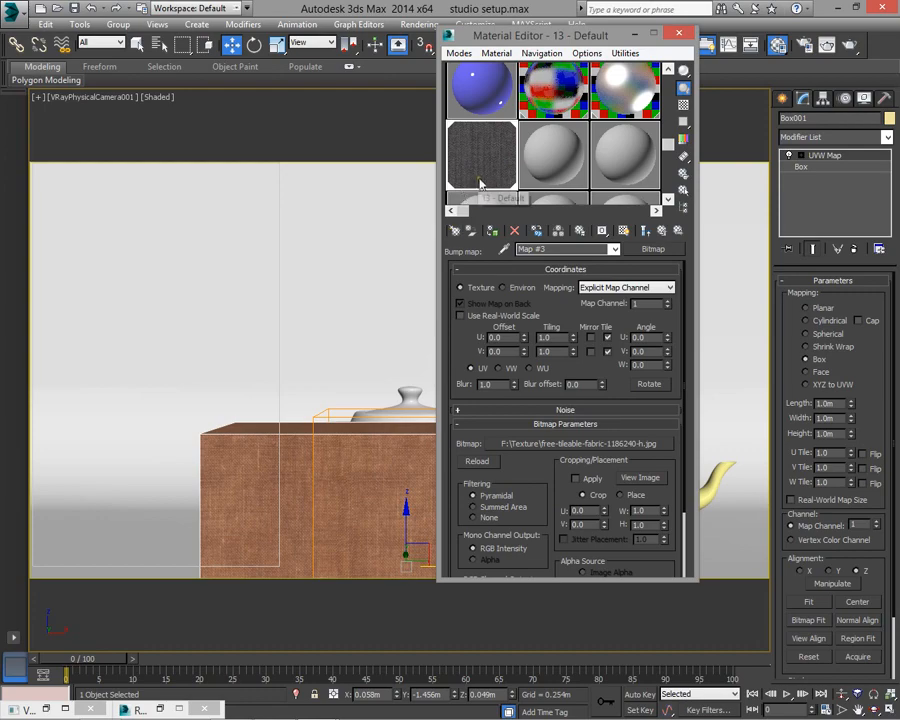
left_click(662, 231)
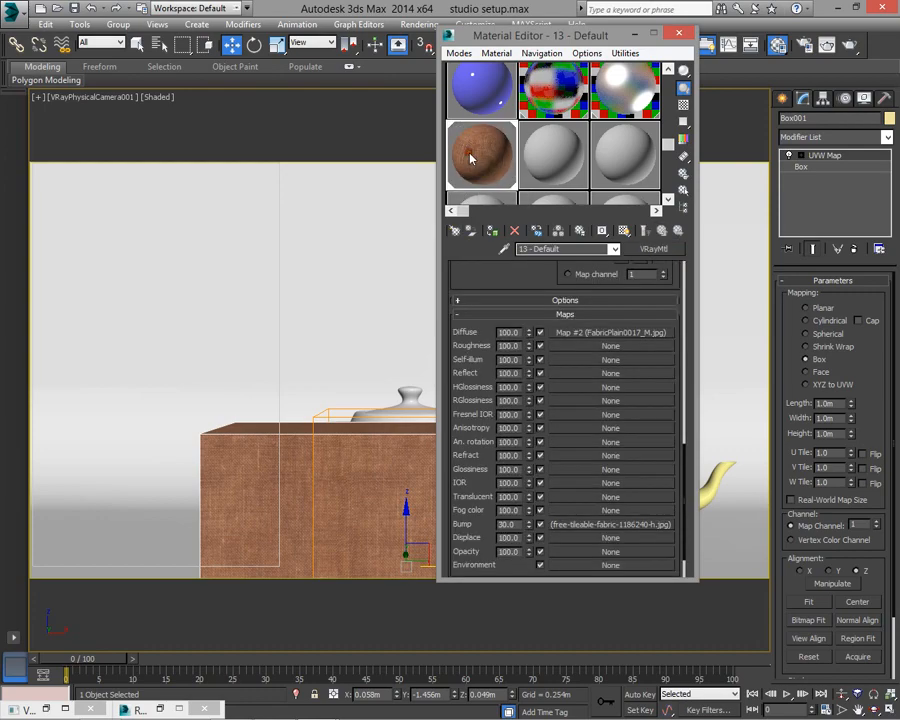
Set the bump amount of 13 - Default to 50, checking the effect in an enlarged material preview
double_click(472, 155)
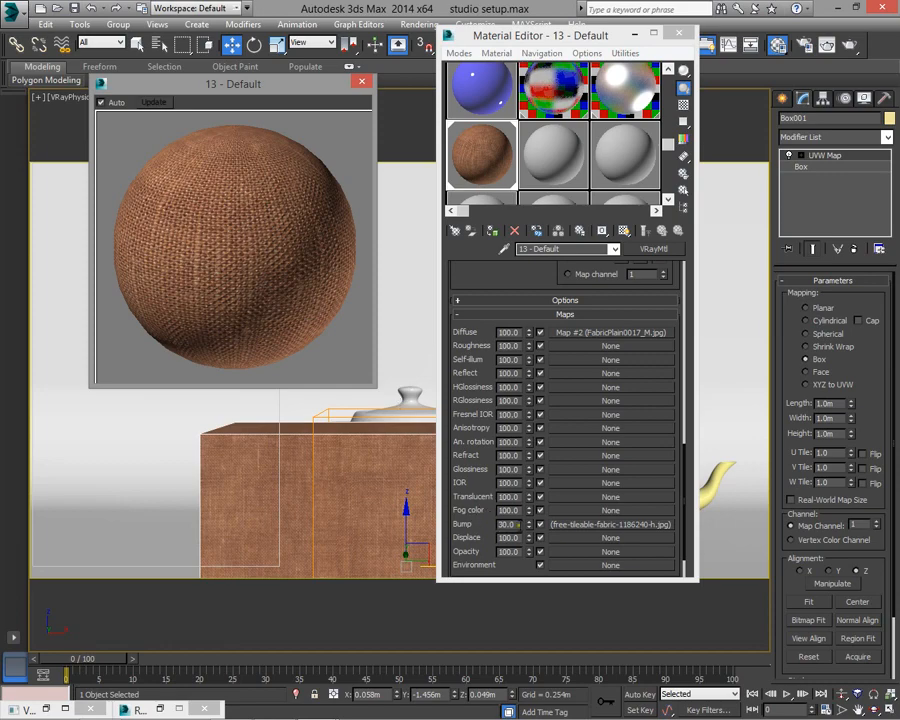
left_click_drag(518, 525, 439, 518)
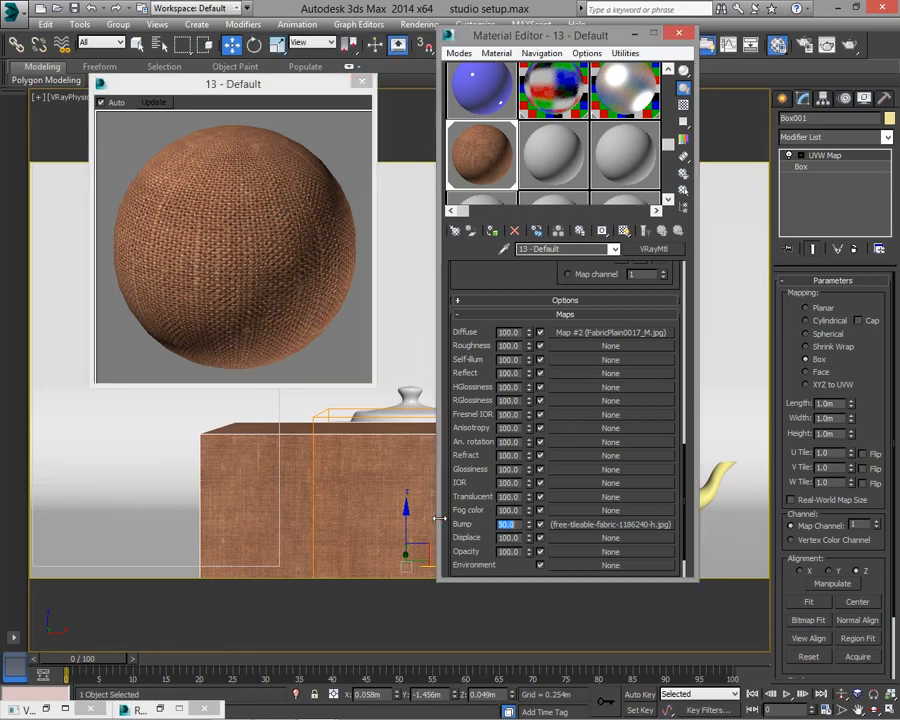
type("200")
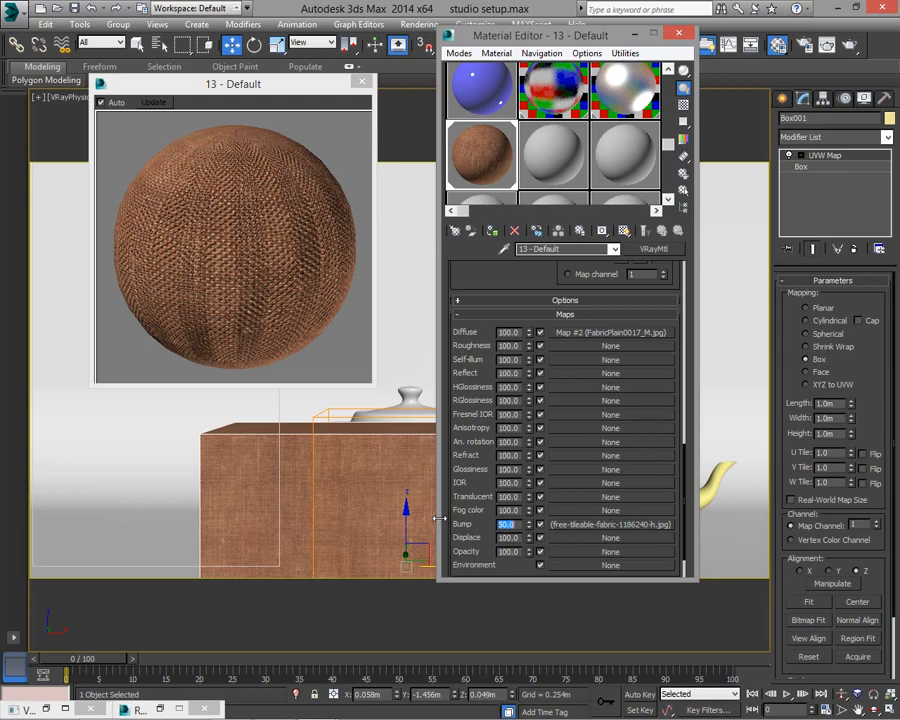
left_click(364, 83)
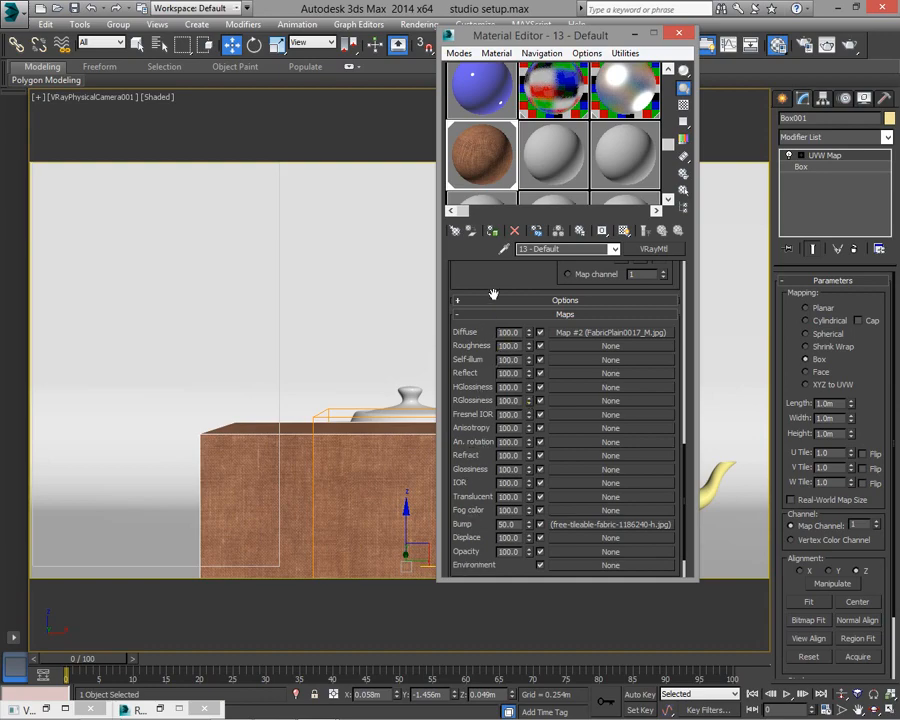
Copy the bump map of 13 - Default into its Reflect and Refract map slots
left_click_drag(490, 292, 500, 574)
left_click_drag(472, 286, 480, 438)
scroll(480, 438, "down", 10)
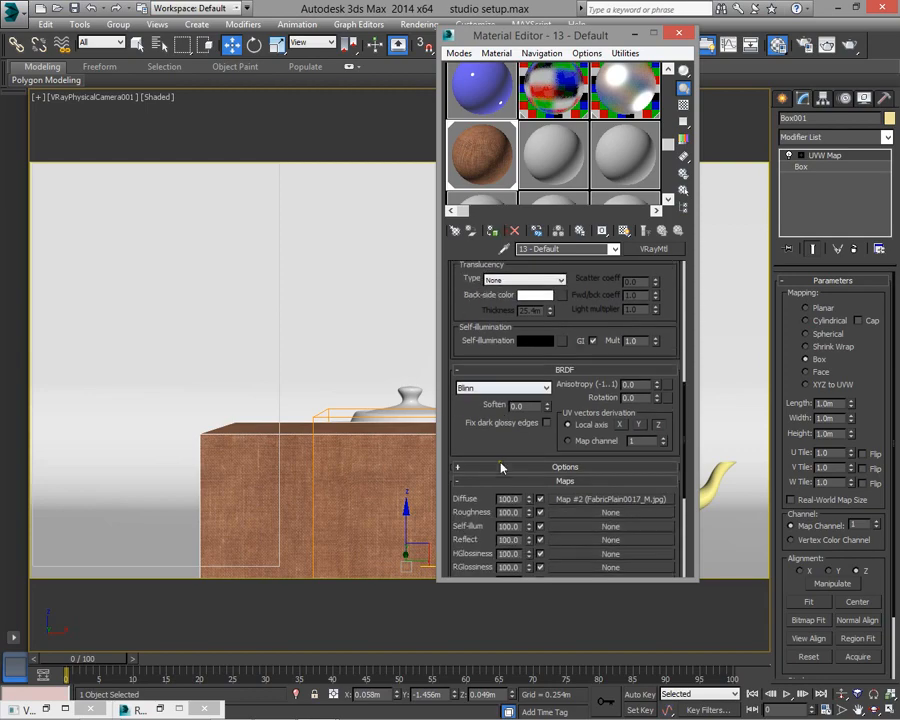
scroll(503, 467, "down", 2)
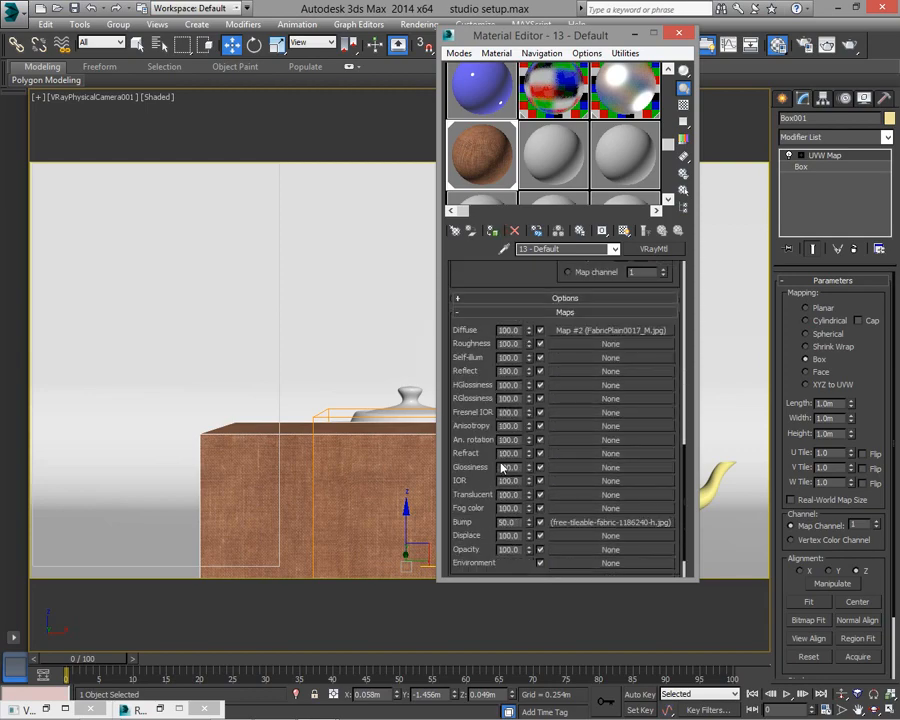
left_click_drag(580, 532, 596, 371)
left_click(535, 348)
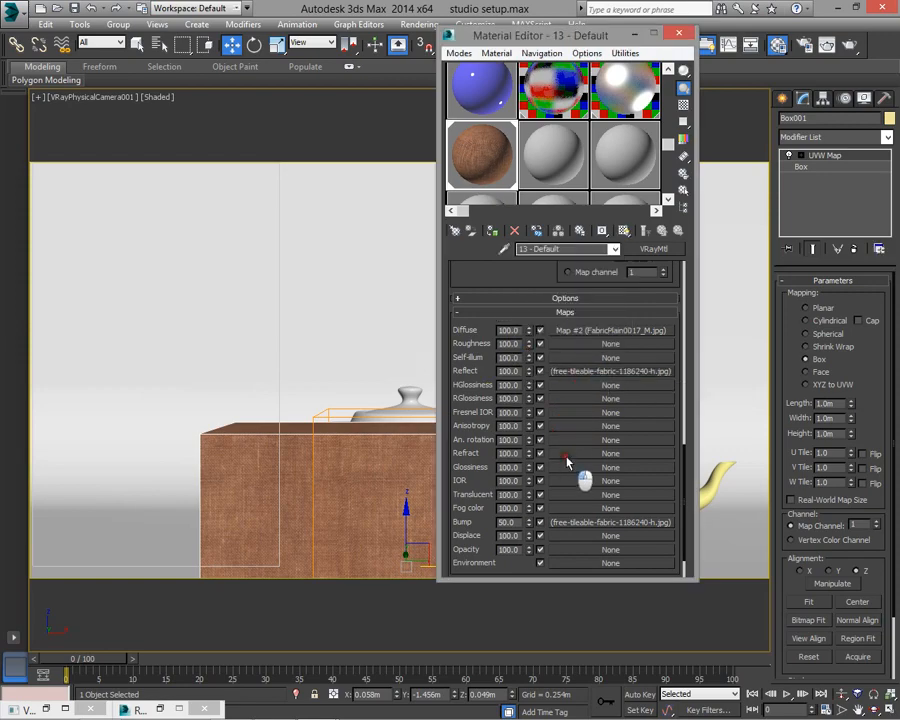
left_click_drag(566, 459, 562, 457)
left_click(537, 349)
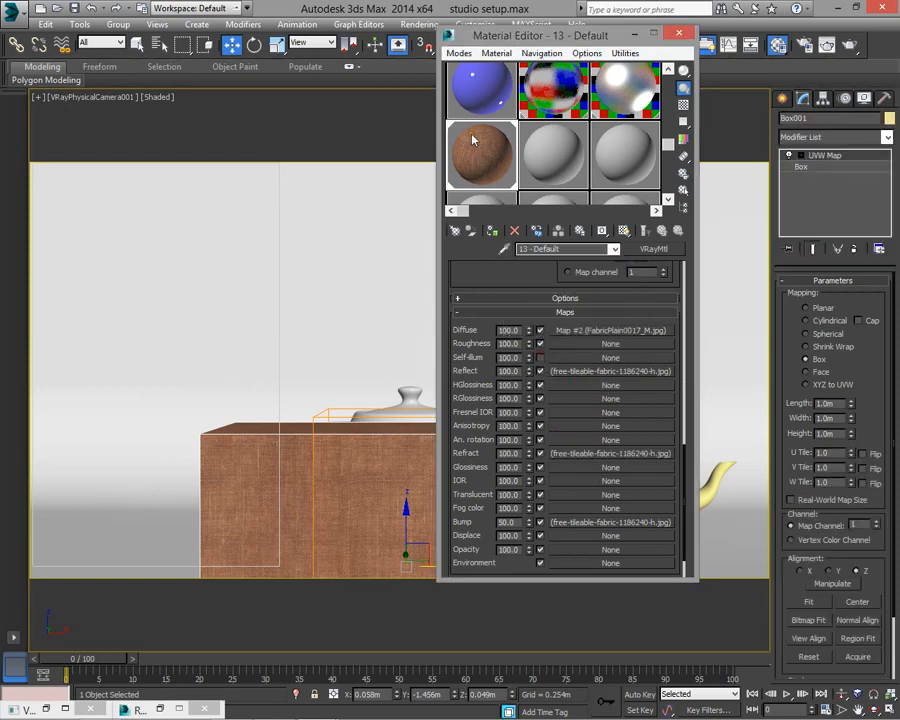
View the enlarged preview of 13 - Default and close both the preview and the Material Editor
double_click(460, 162)
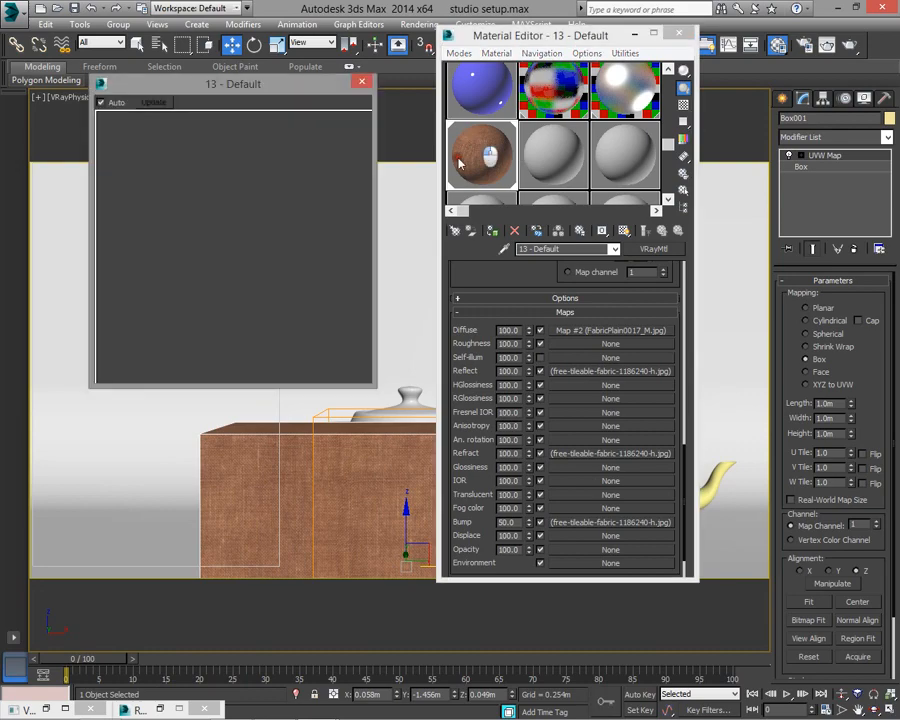
left_click(362, 82)
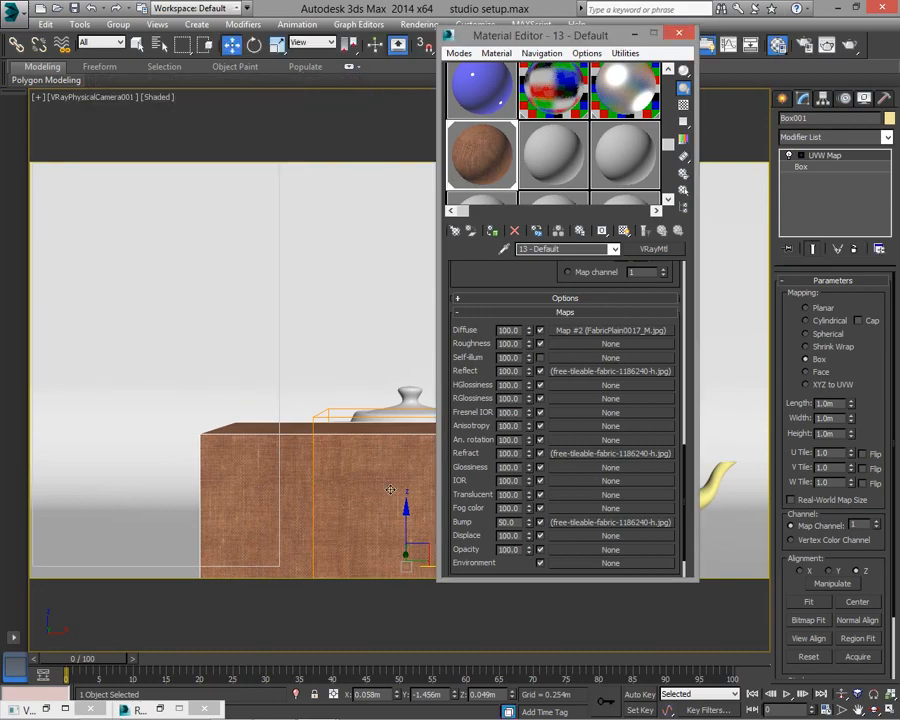
left_click(679, 33)
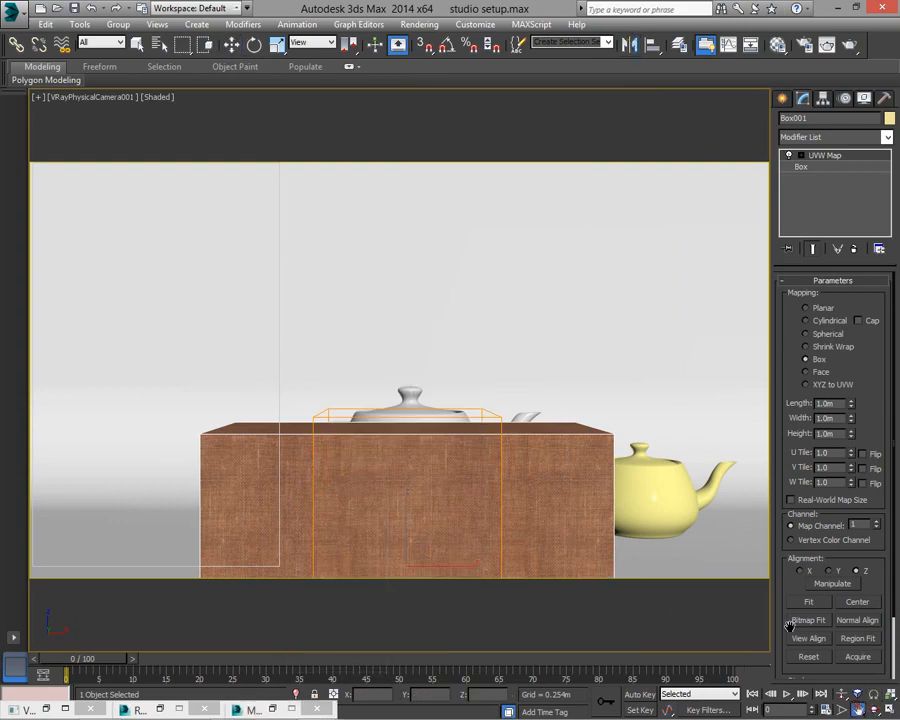
Raise the camera framing of the box slightly, set the area to render to Region, and fit the region around the whole box
mouse_move(502, 266)
middle_mouse_down()
mouse_move(503, 249)
mouse_move(503, 262)
middle_mouse_up()
left_click(805, 44)
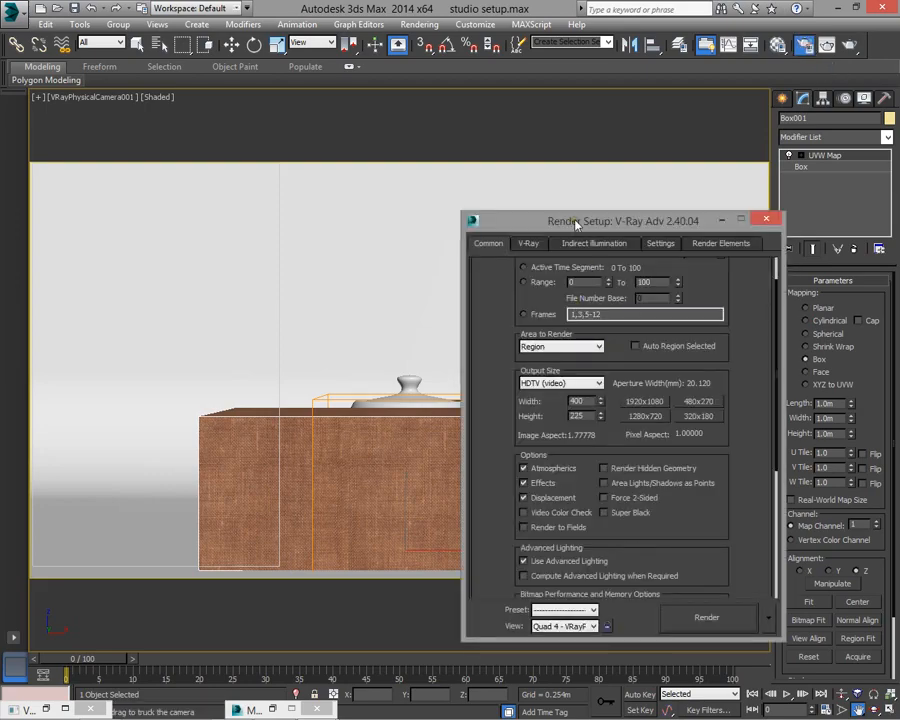
left_click_drag(568, 216, 631, 126)
left_click(594, 151)
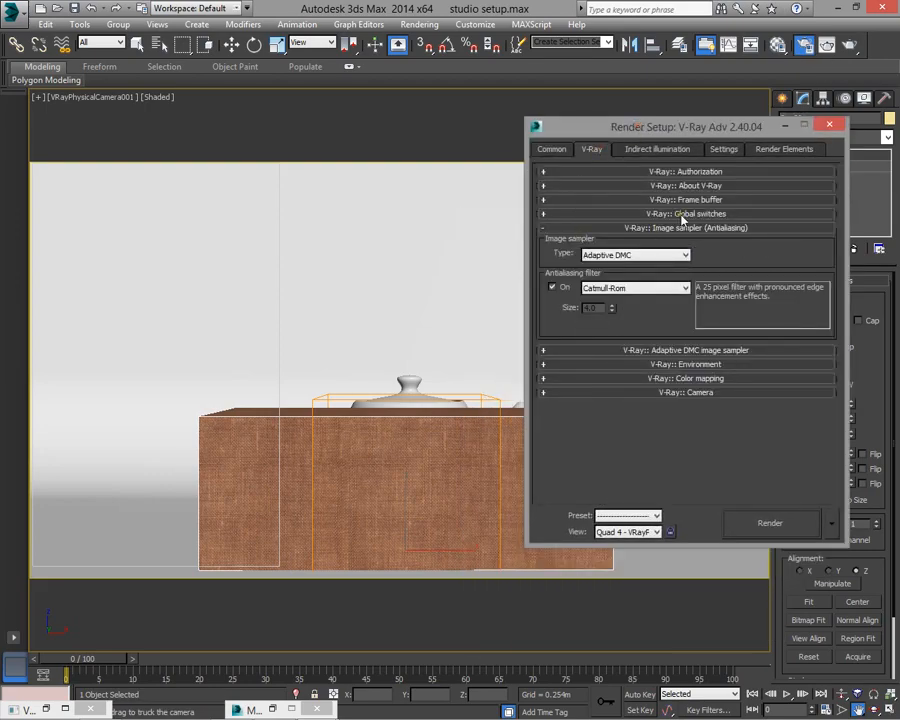
left_click(684, 215)
left_click(550, 149)
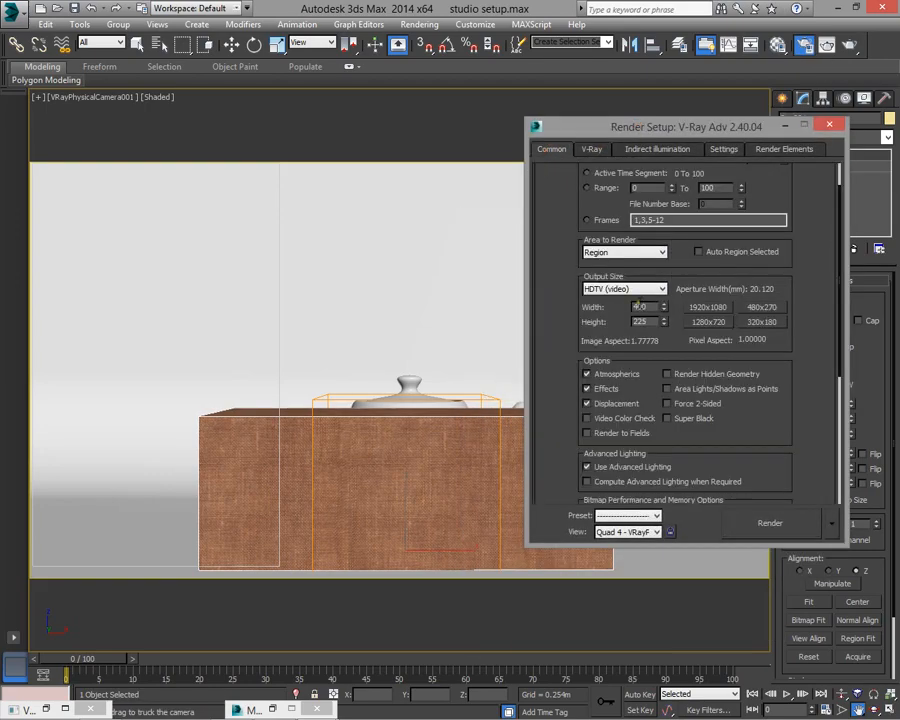
left_click(634, 257)
left_click(625, 284)
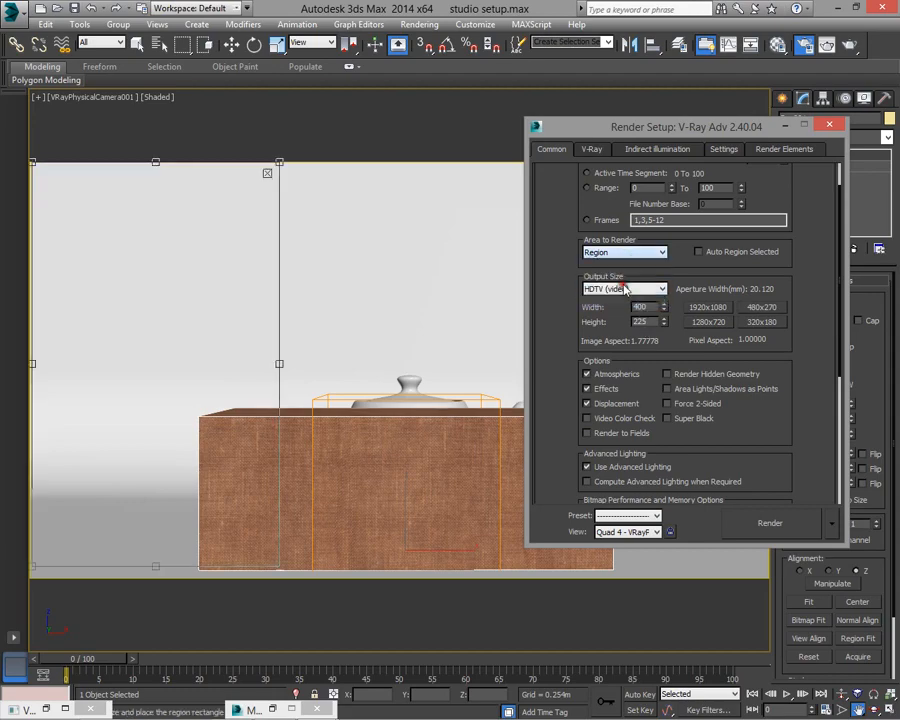
left_click_drag(226, 339, 358, 468)
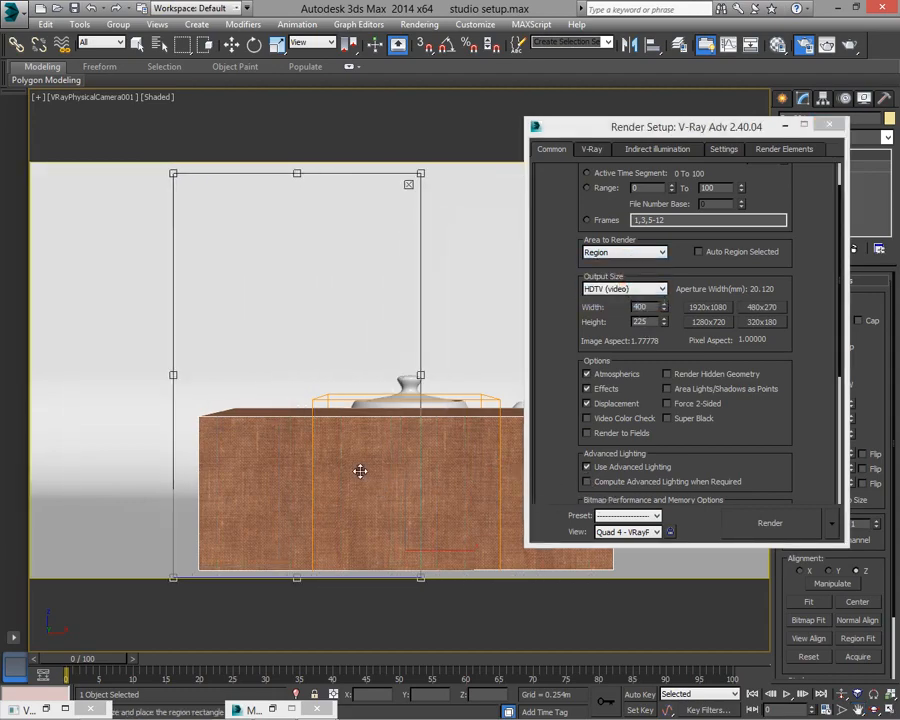
left_click(785, 126)
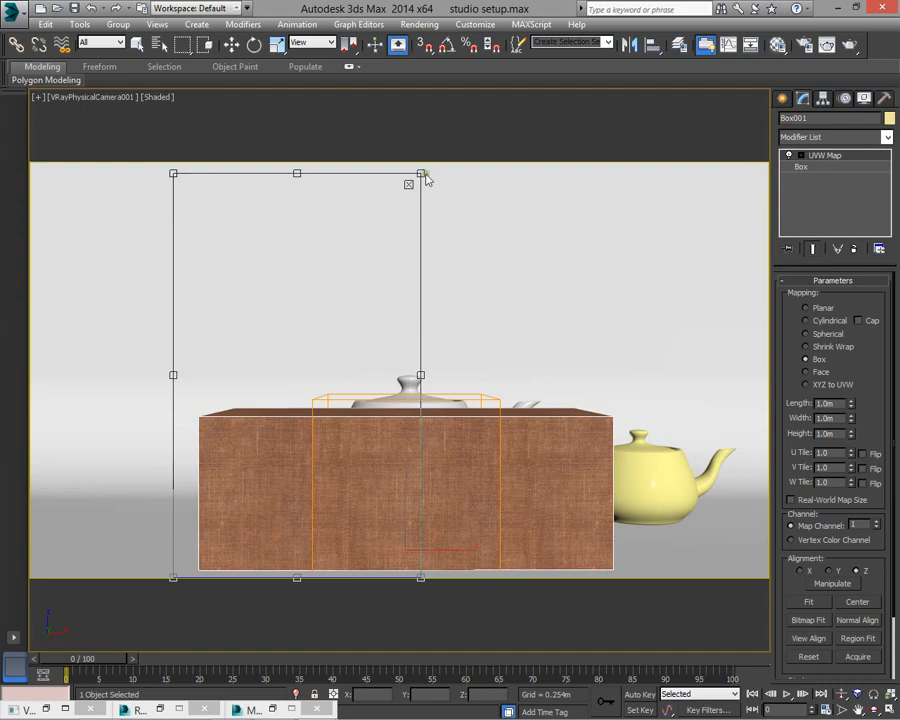
left_click_drag(424, 176, 645, 372)
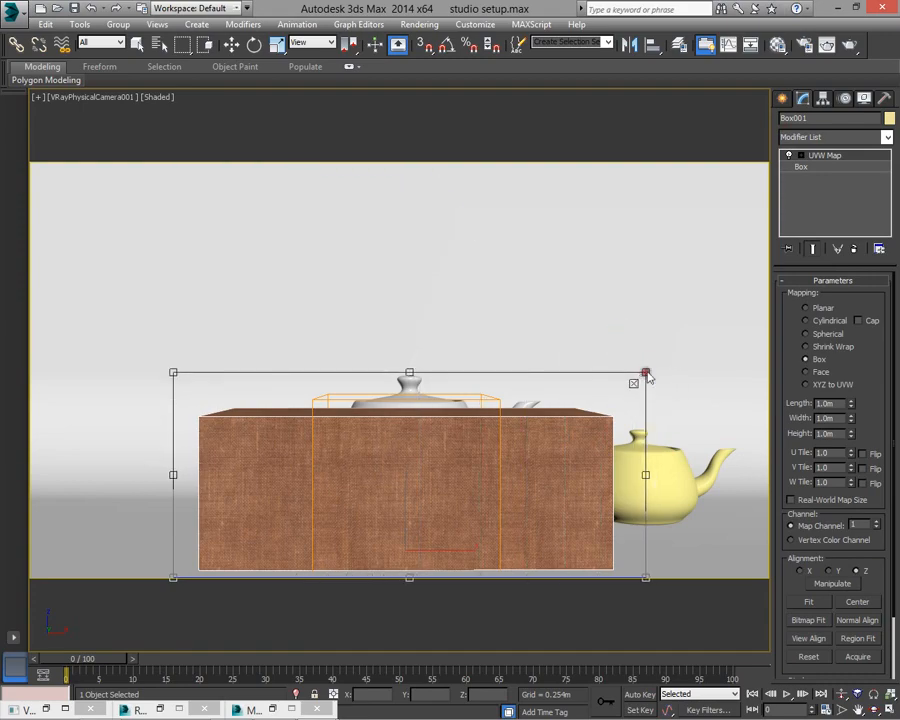
Test-render the region at 400 x 225, inspect the fabric box enlarged in the frame buffer, and close it
left_click(849, 45)
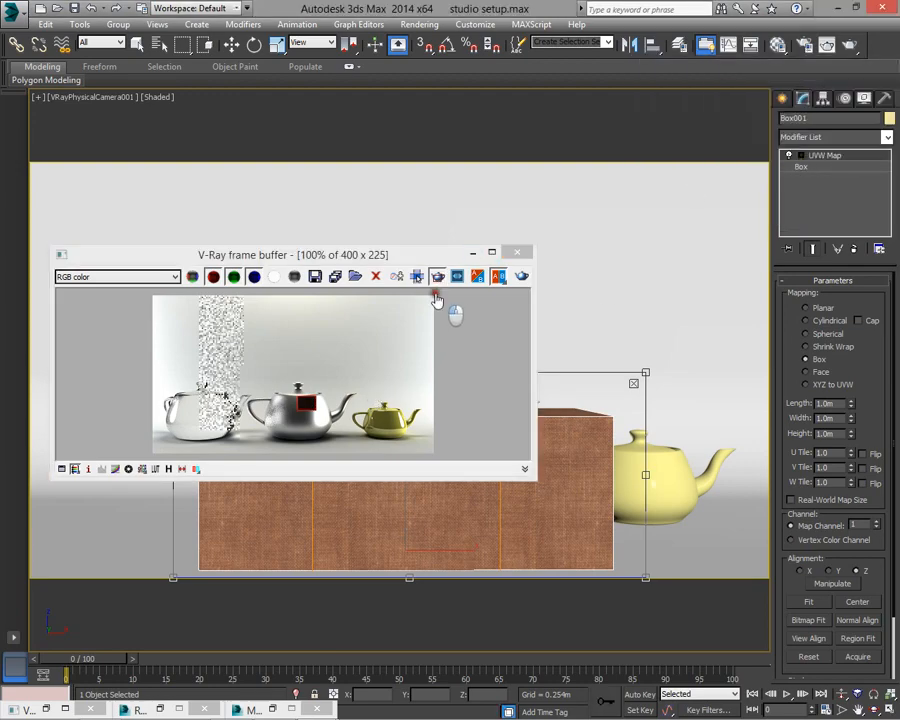
left_click(245, 346)
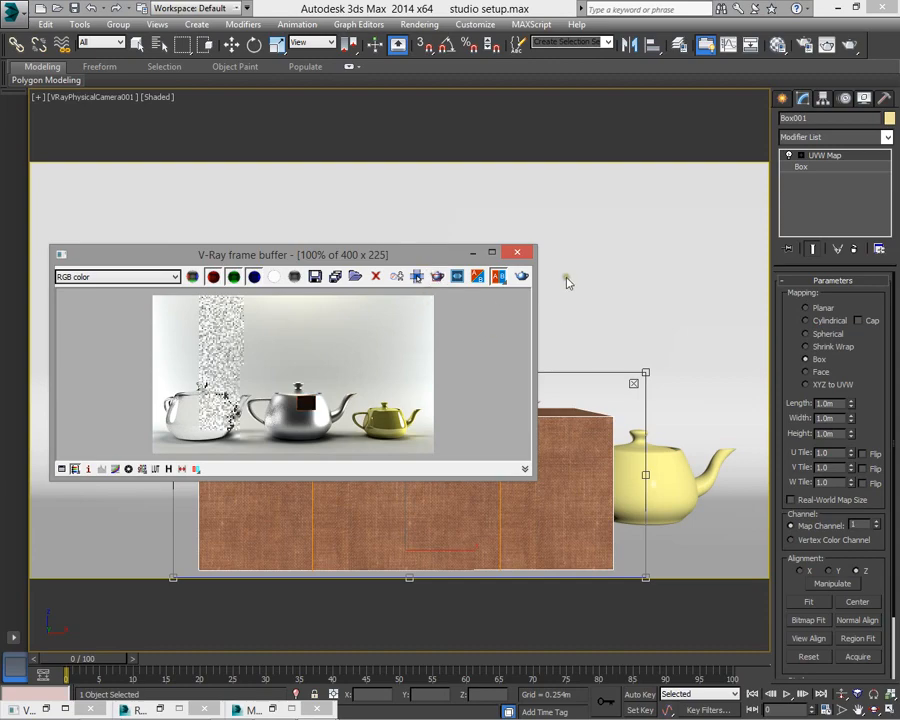
left_click(521, 277)
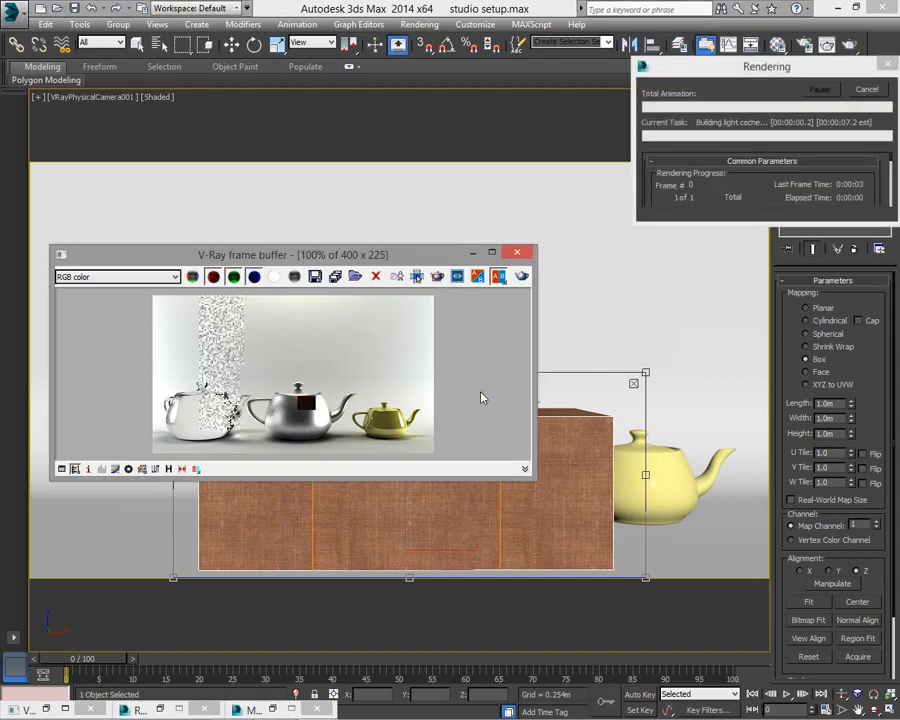
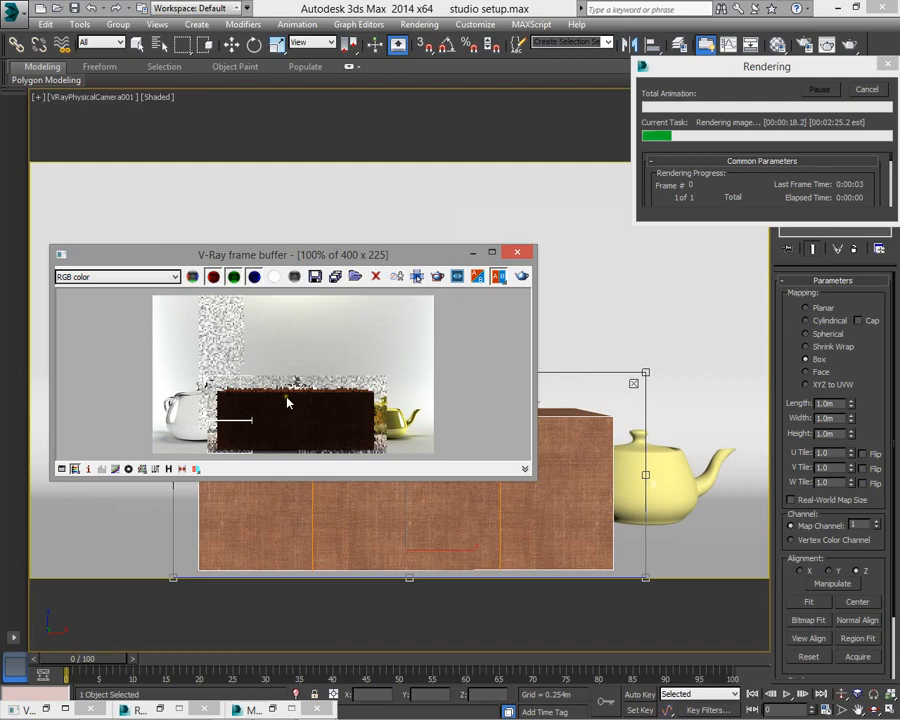
scroll(288, 402, "up", 1)
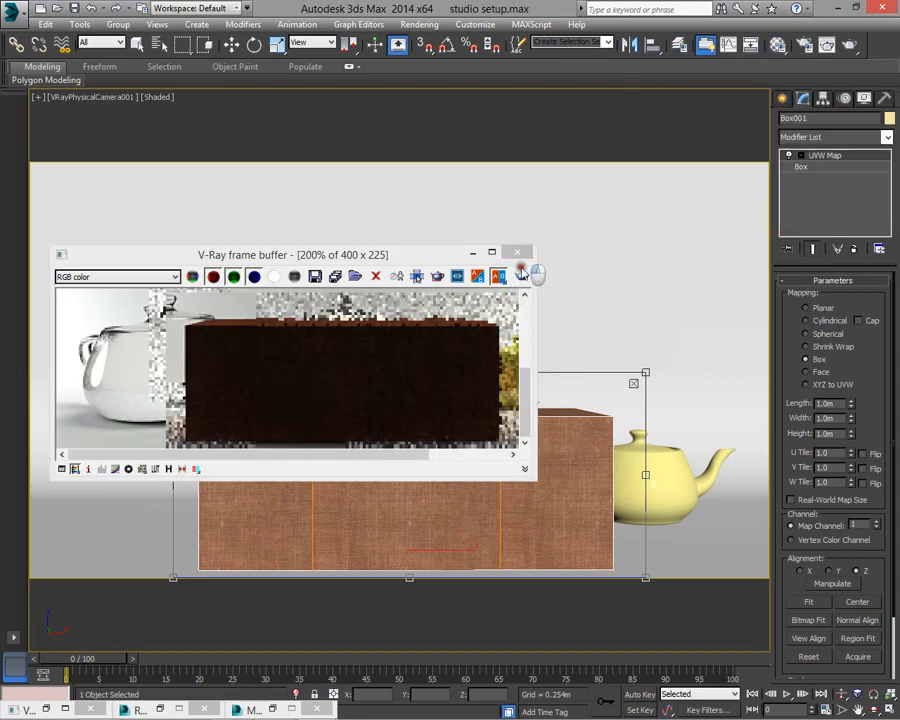
left_click(519, 254)
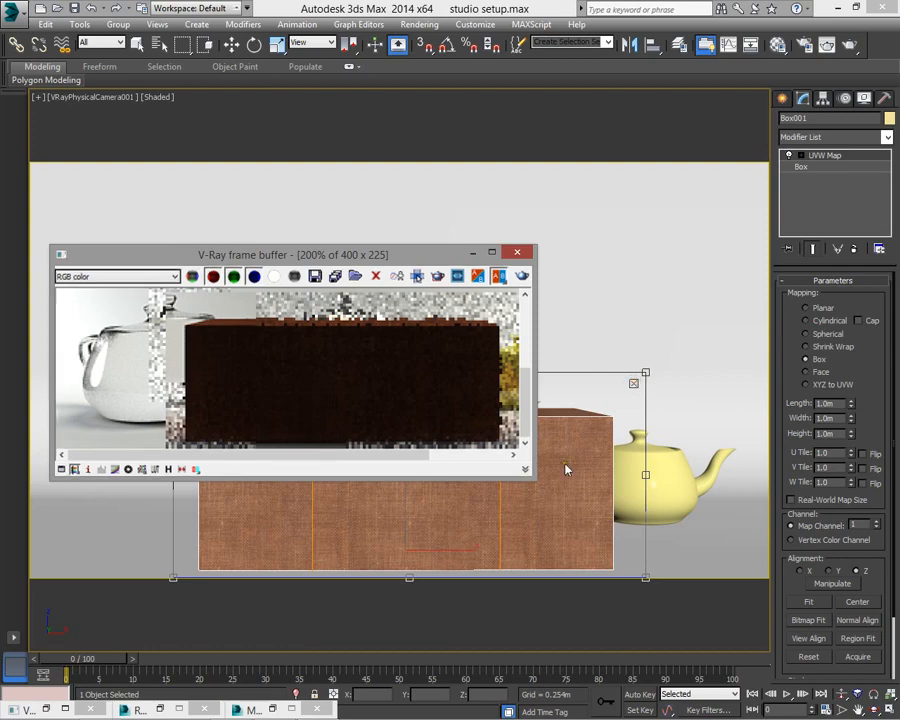
In the Top view, move the fabric box about 0.77 m back along Y towards the large teapot
key("w")
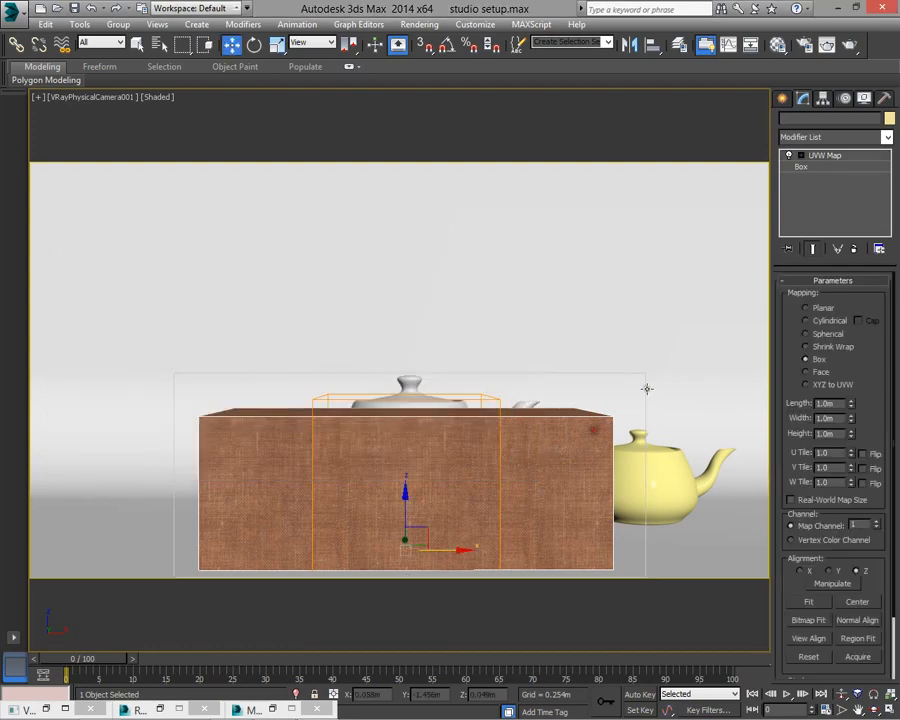
key("t")
key("z")
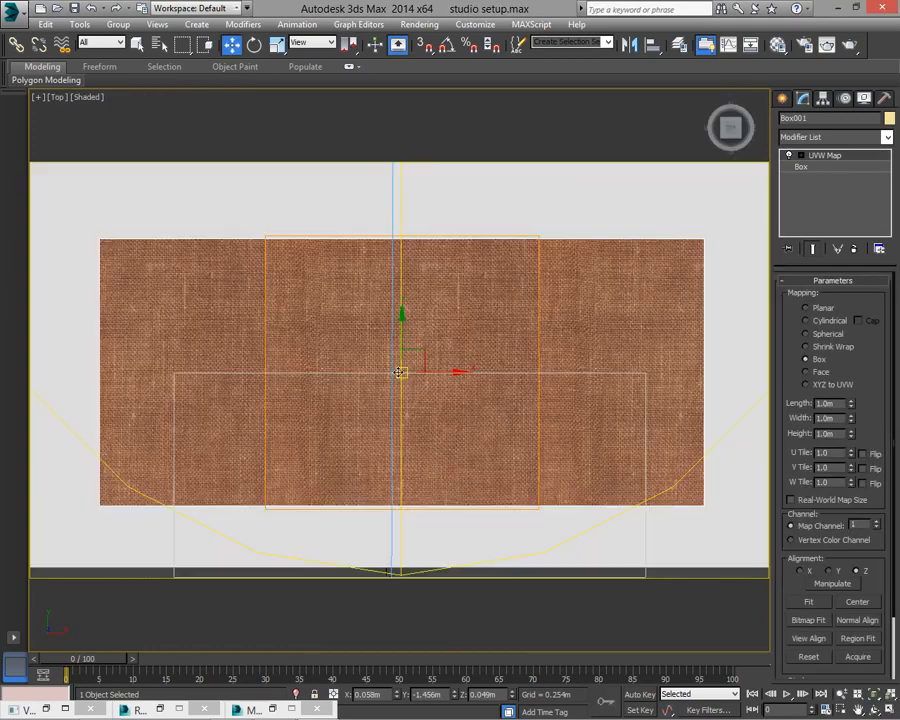
scroll(396, 368, "down", 5)
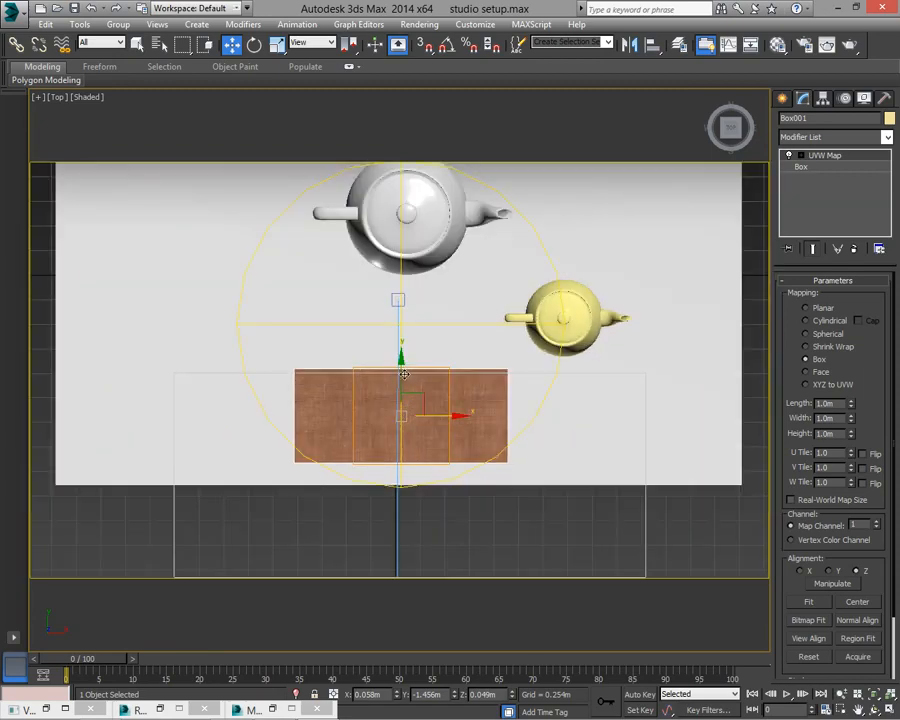
left_click_drag(409, 367, 407, 296)
Hide the large white teapot and move the box about 0.94 m further back along Y into its place
left_click(430, 235)
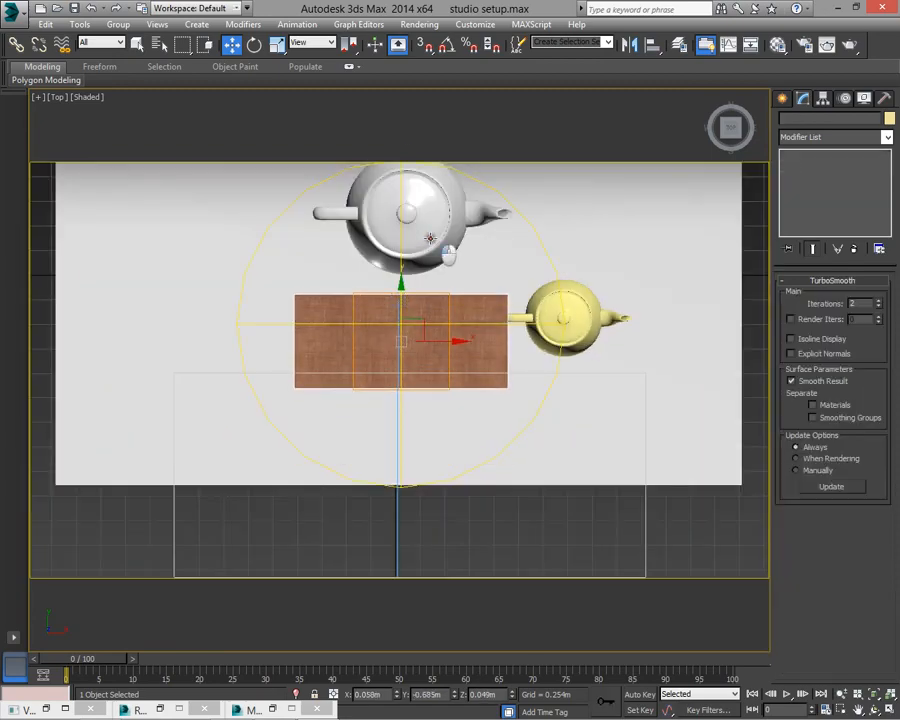
right_click(430, 235)
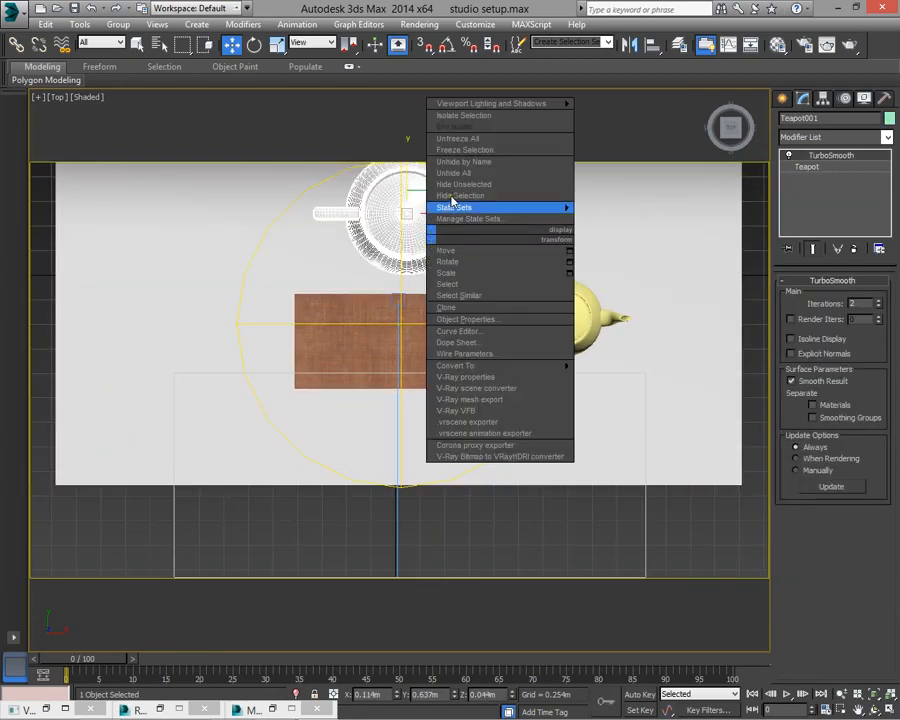
left_click(451, 201)
left_click(385, 312)
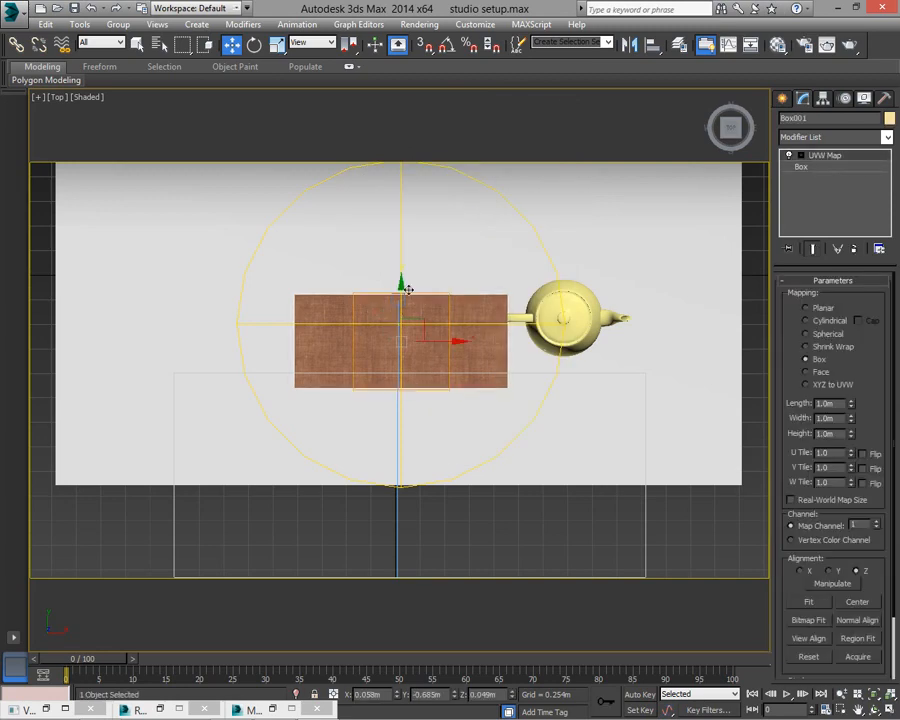
left_click_drag(401, 284, 401, 192)
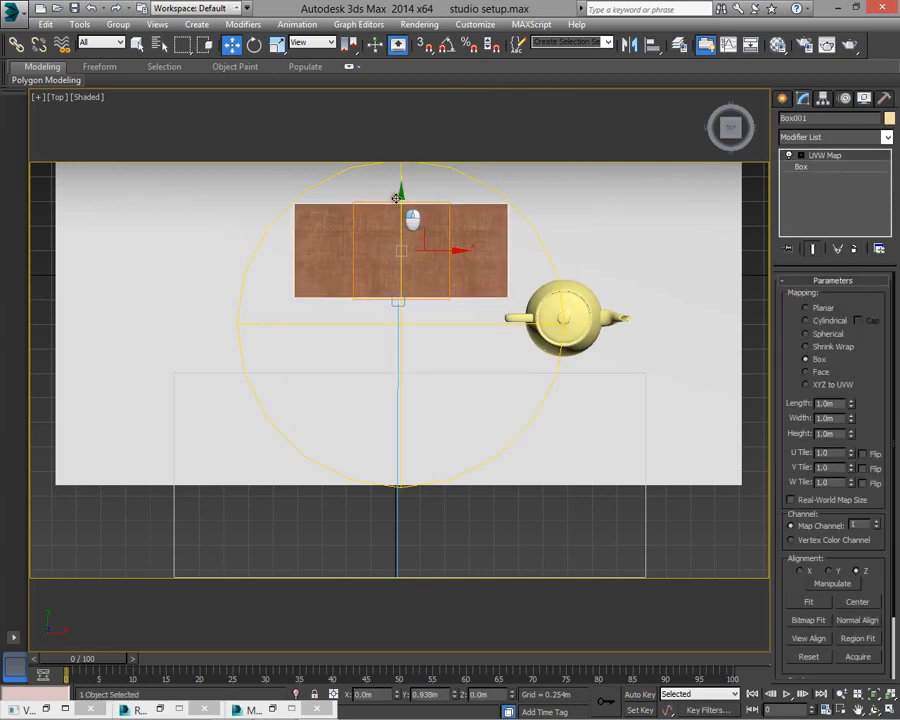
Hide the small yellow teapot
left_click(584, 312)
right_click(578, 288)
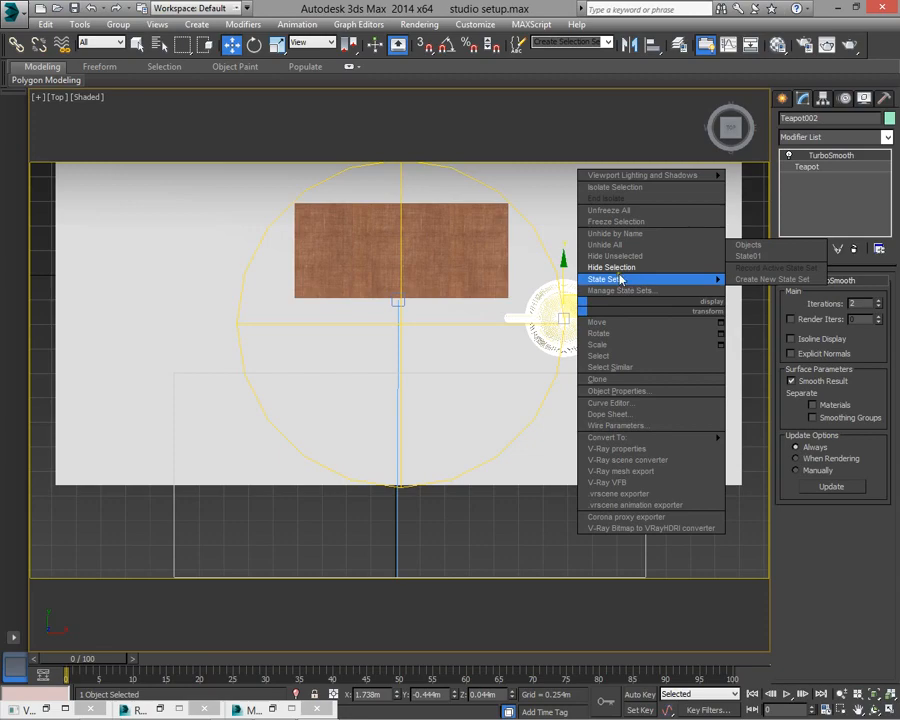
left_click(618, 264)
In the camera view, move the fabric box about 0.7 m along the positive X axis
key("c")
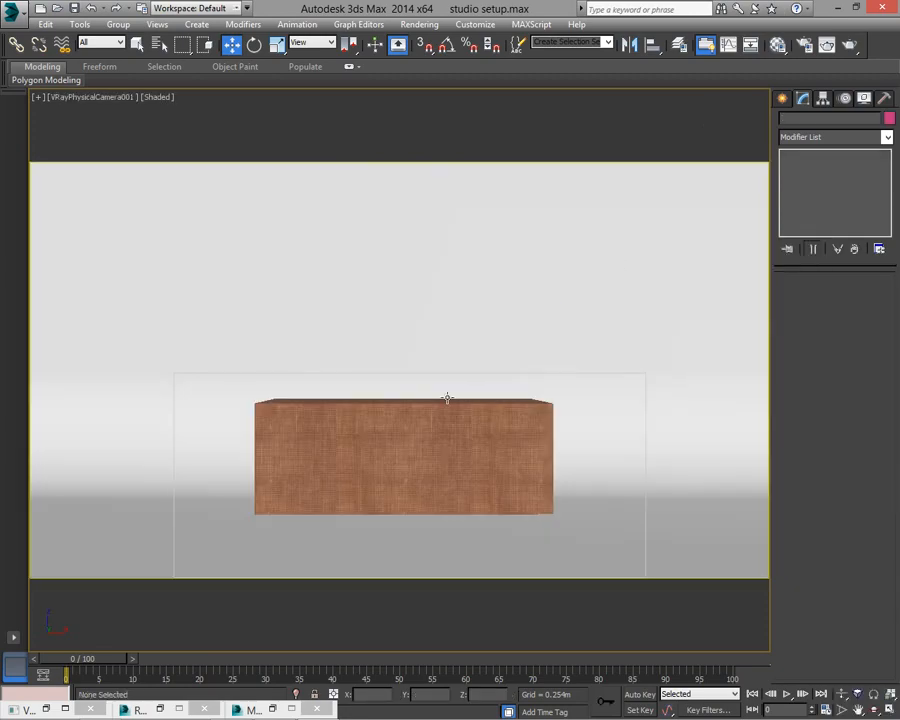
key("F3")
key("F3")
left_click(437, 408)
left_click_drag(426, 505, 520, 511)
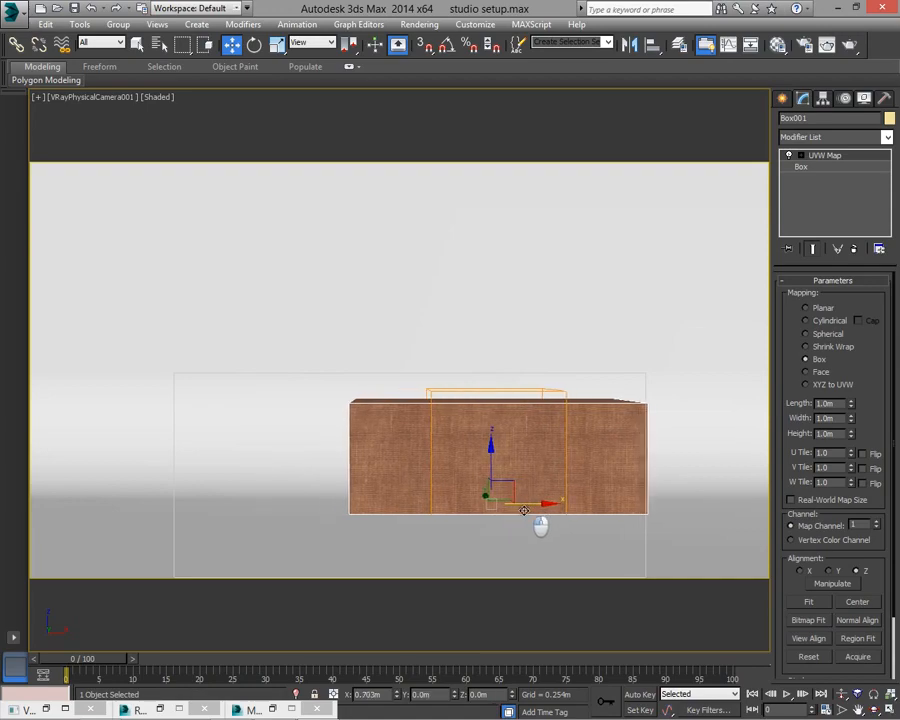
Test-render the moved box, check its fabric in the frame buffer, then cancel the render and close the buffer
left_click(852, 46)
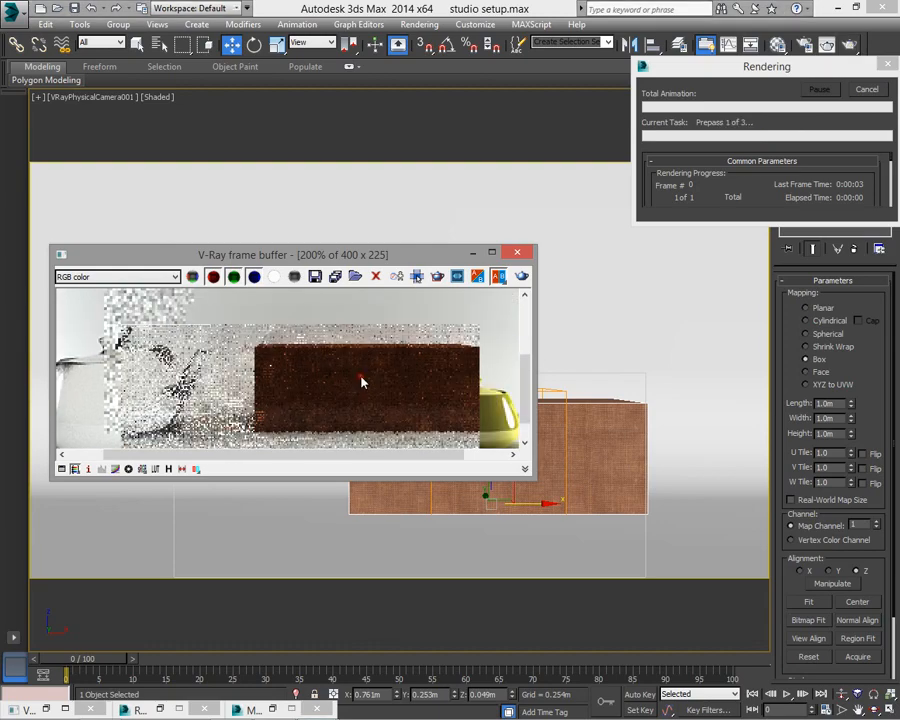
scroll(362, 380, "down", 3)
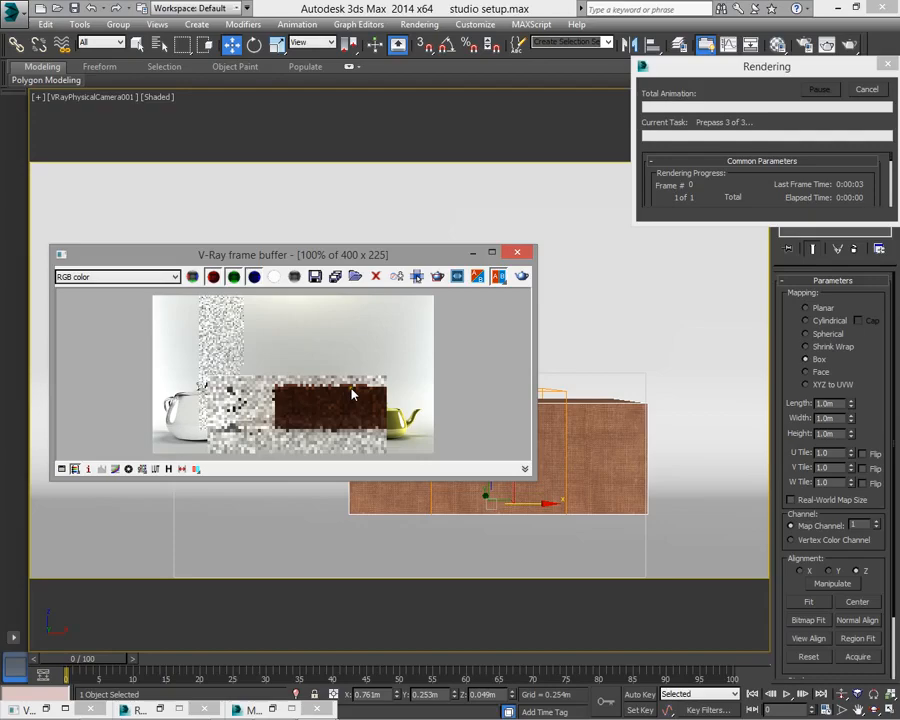
scroll(347, 350, "up", 1)
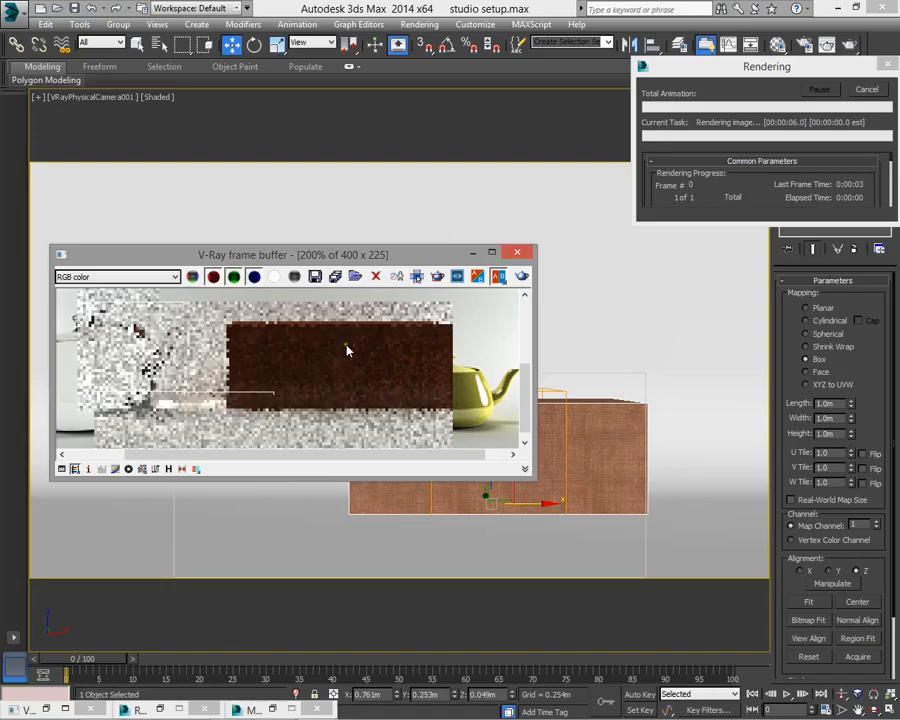
scroll(347, 350, "down", 1)
left_click(866, 91)
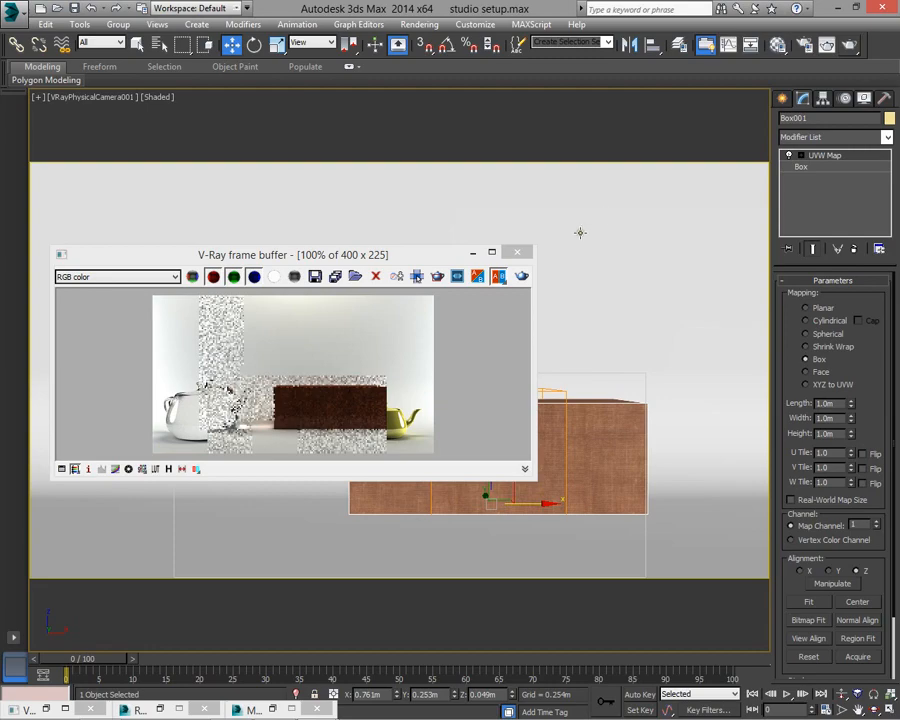
left_click(516, 252)
Set the render output width to 2000, keeping the HDTV (video) proportions
left_click(804, 45)
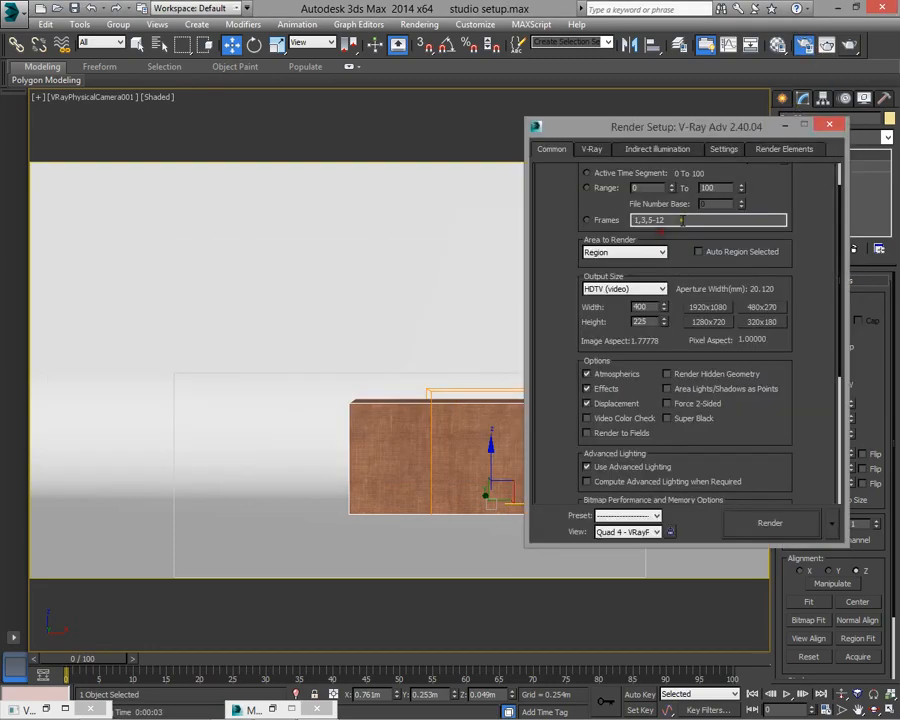
left_click_drag(650, 307, 590, 307)
type("2000")
key("Return")
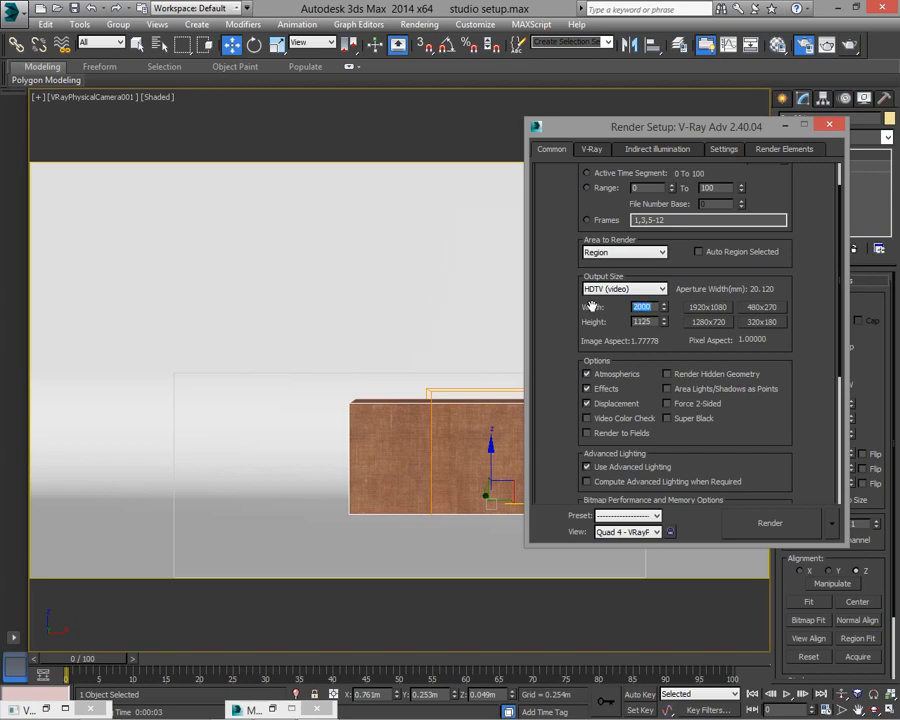
Reshape the render region so it encloses the moved fabric box with a margin on every side
left_click(605, 252)
left_click(600, 289)
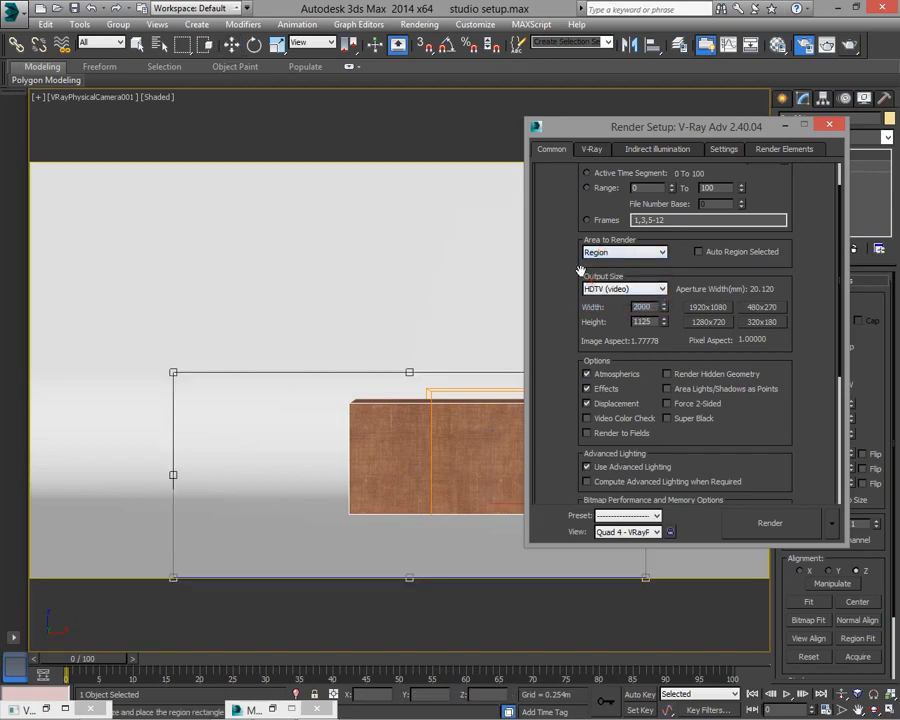
left_click_drag(635, 127, 12, 87)
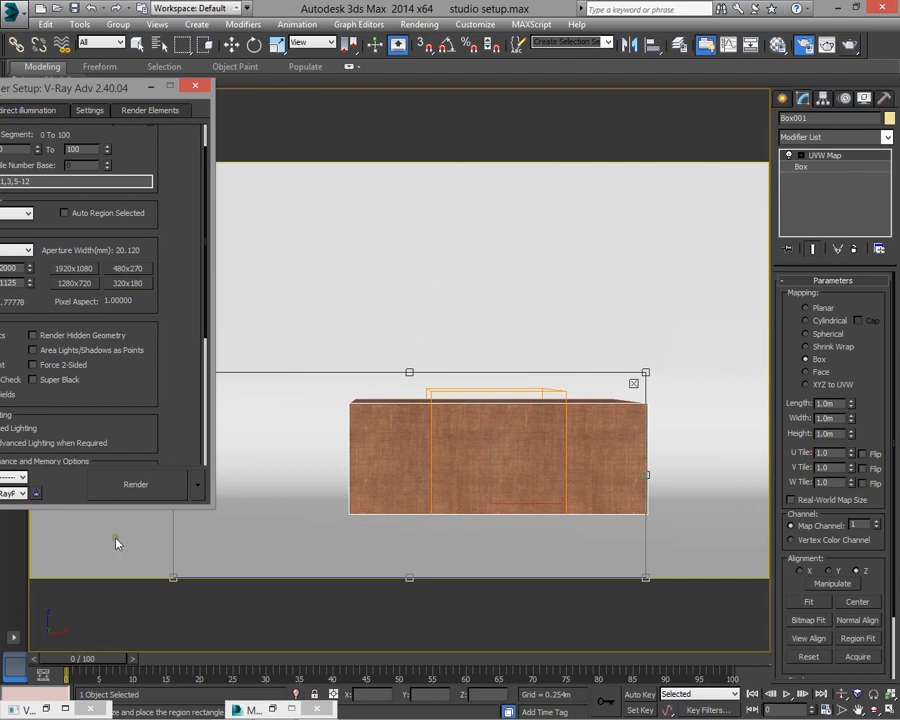
left_click_drag(180, 583, 297, 571)
left_click_drag(646, 471, 698, 471)
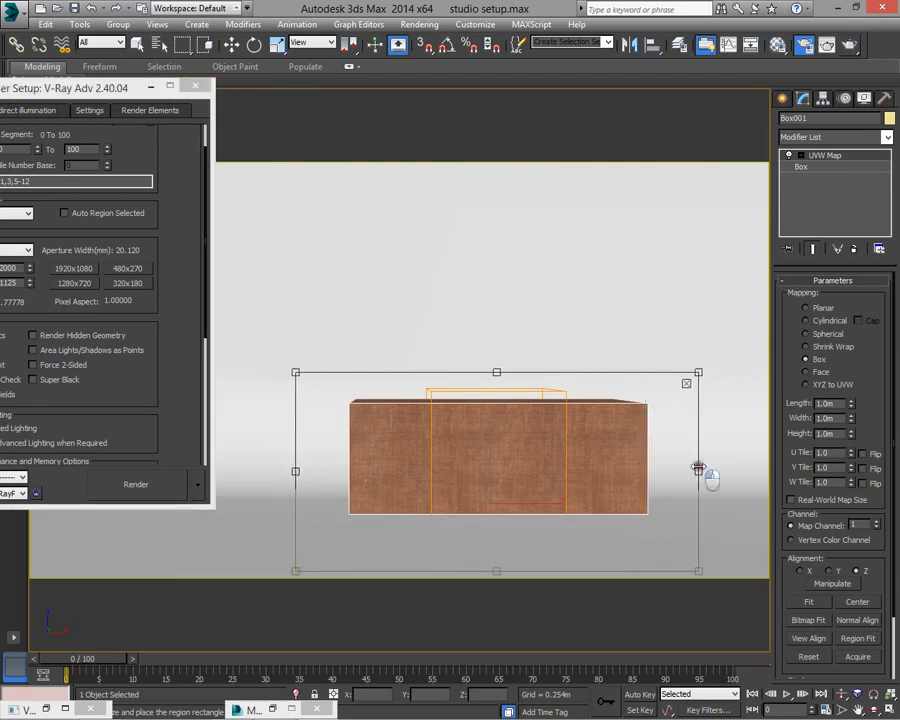
Render the region at 2000 x 1125 and enlarge the frame buffer to 100% to inspect the fabric
left_click(153, 484)
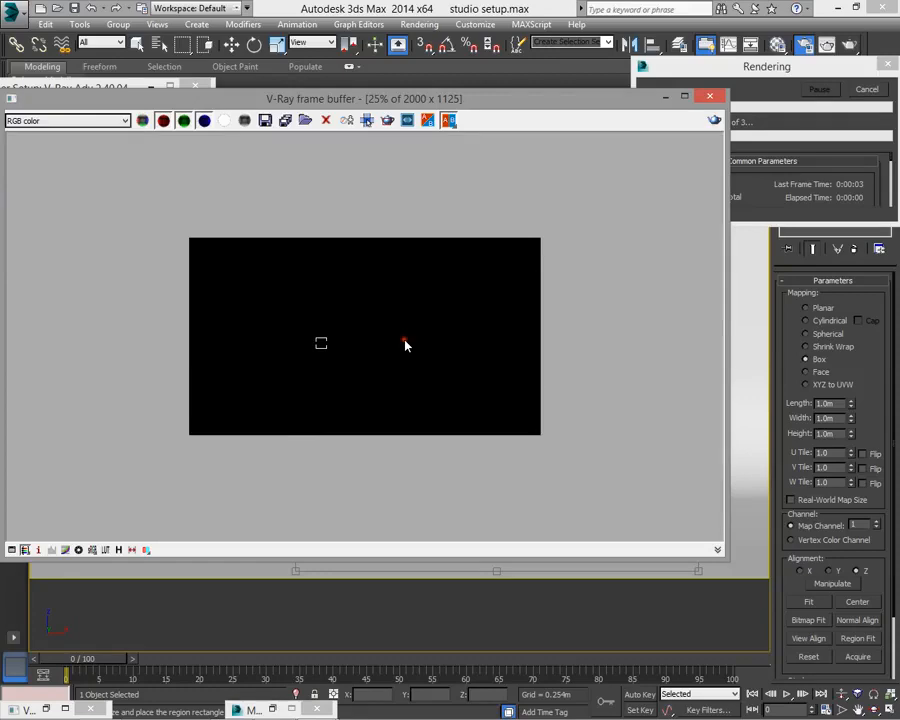
scroll(362, 395, "up", 1)
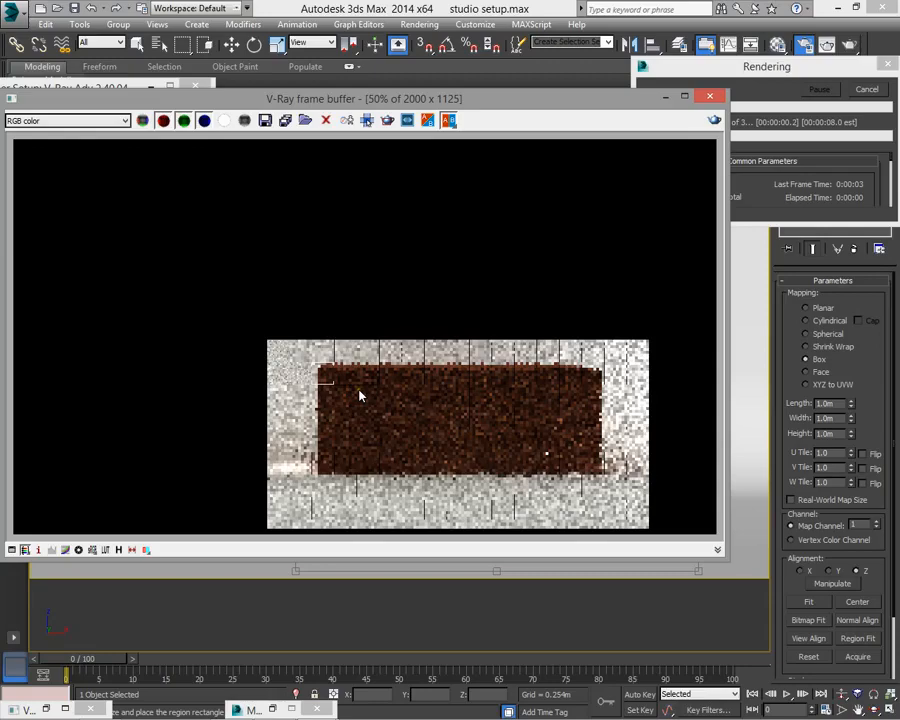
scroll(350, 375, "up", 2)
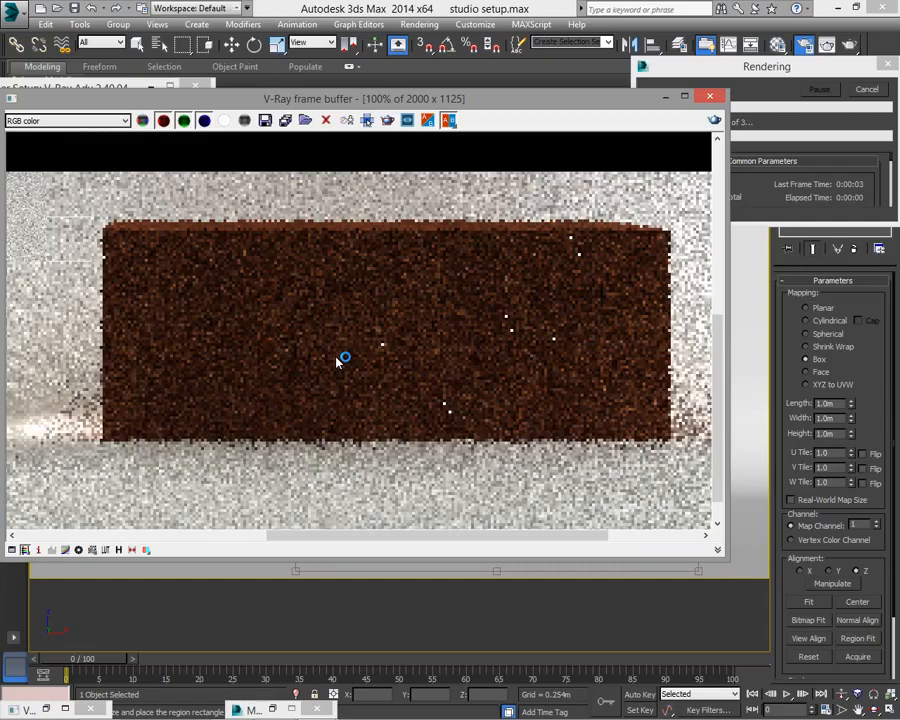
Examine the woven fabric texture across the rendered box in the frame buffer, at 100% and up close at 200%
middle_click_drag(90, 297, 178, 290)
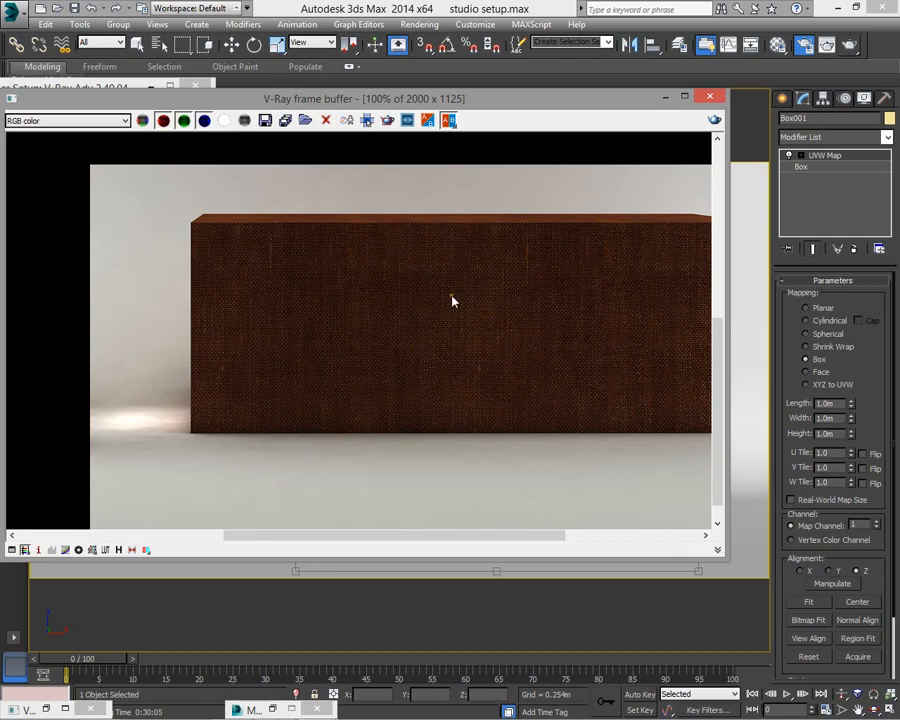
middle_click_drag(503, 317, 426, 328)
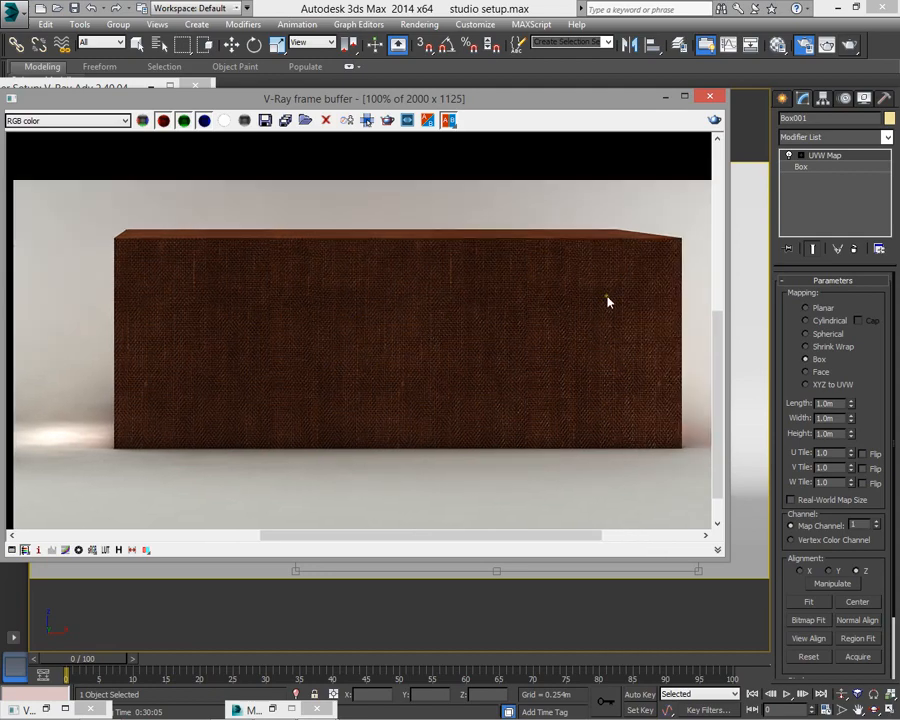
scroll(304, 324, "up", 1)
scroll(203, 355, "up", 1)
scroll(203, 355, "down", 2)
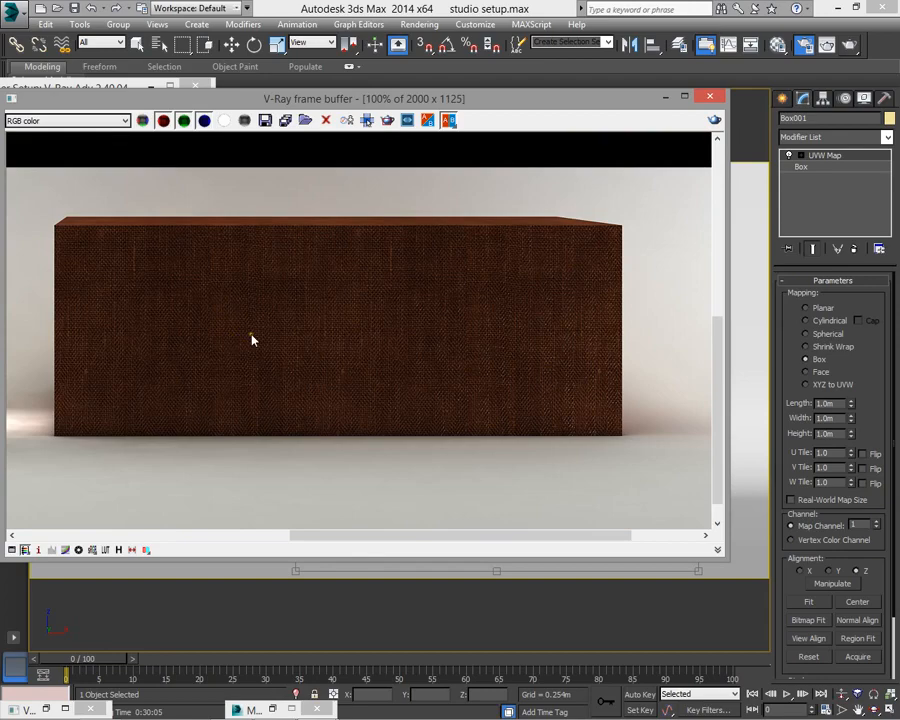
middle_click_drag(252, 340, 305, 337)
scroll(167, 340, "up", 1)
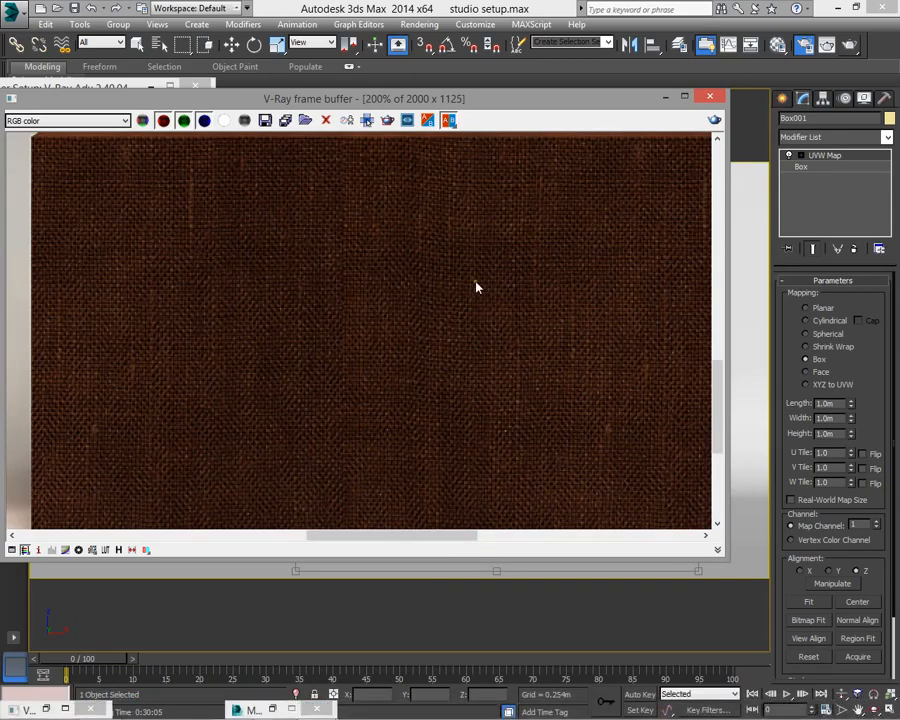
middle_click_drag(476, 287, 434, 292)
scroll(463, 297, "down", 1)
middle_click_drag(507, 308, 491, 300)
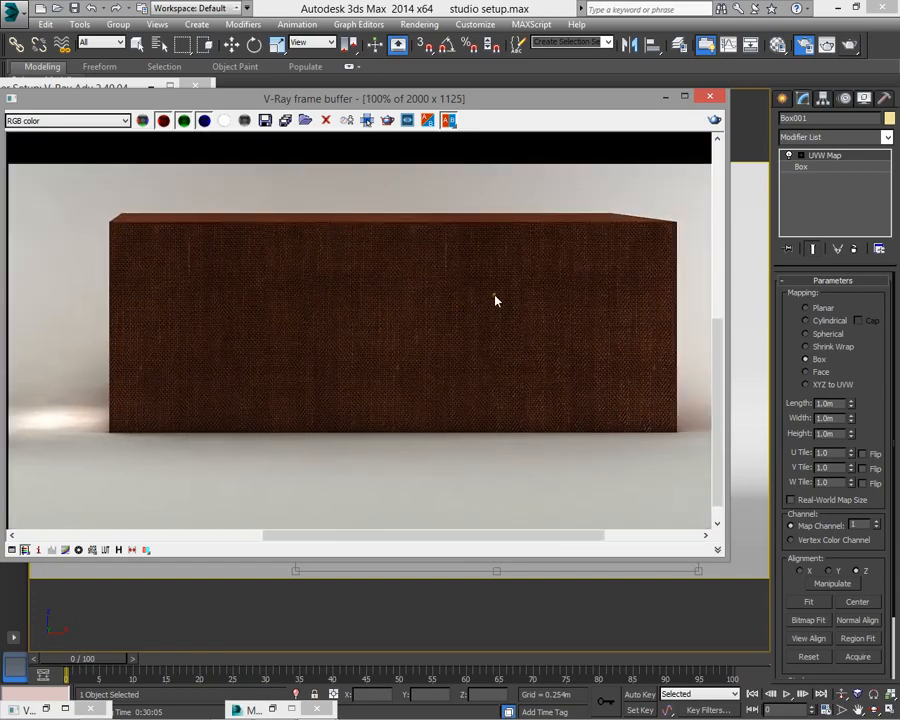
middle_click_drag(569, 296, 539, 295)
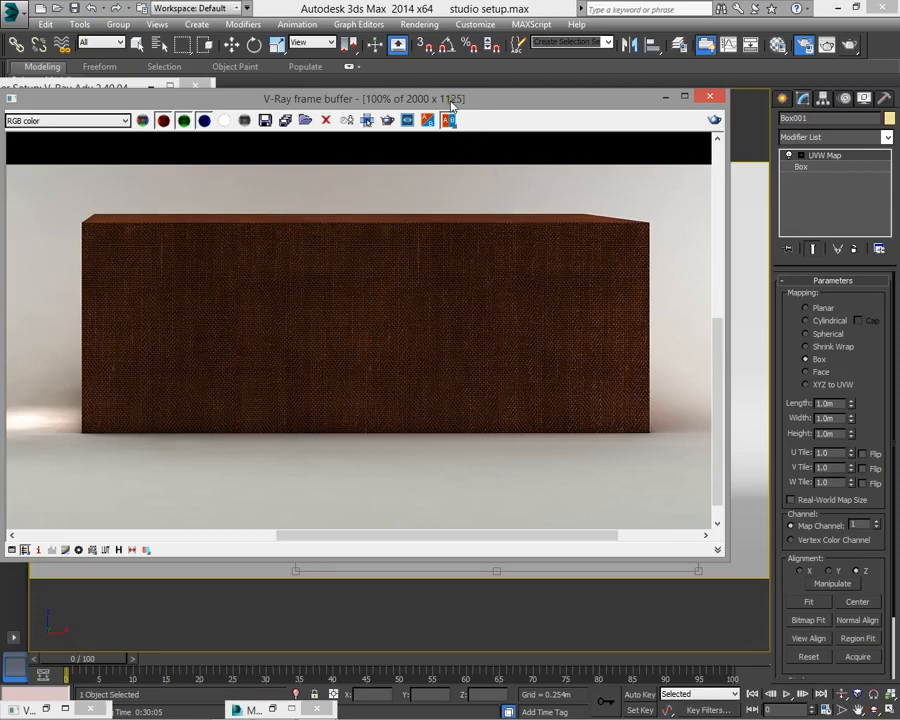
left_click_drag(455, 103, 575, 133)
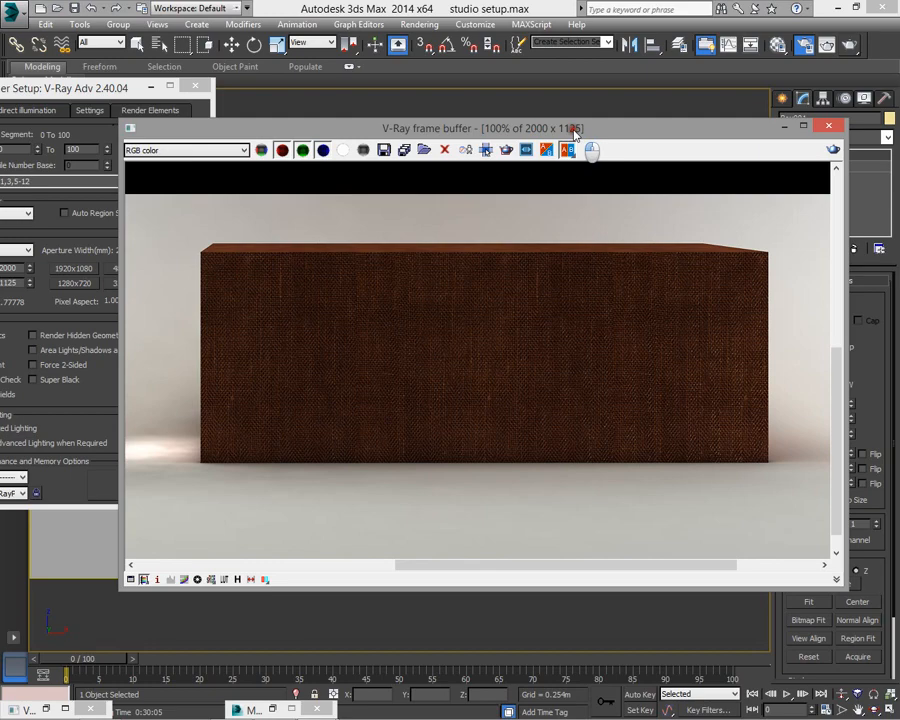
left_click_drag(574, 133, 567, 107)
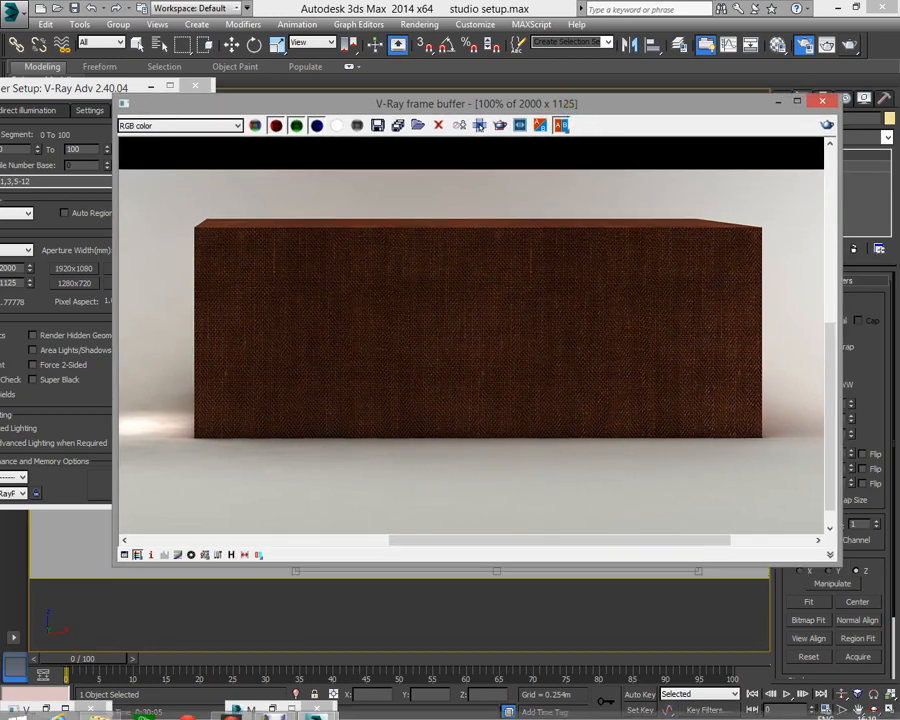
left_click(313, 707)
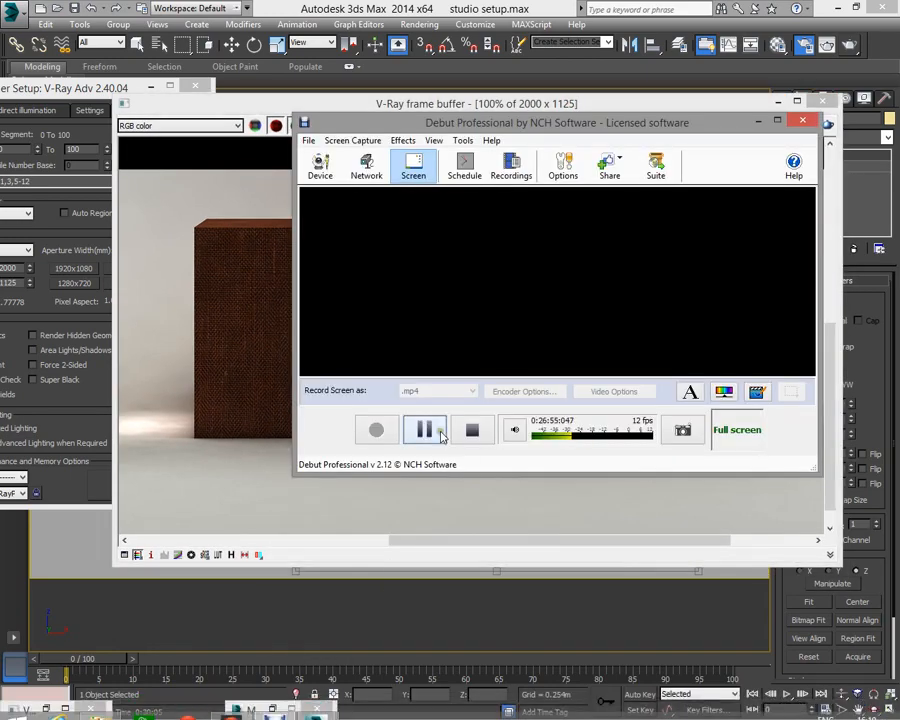